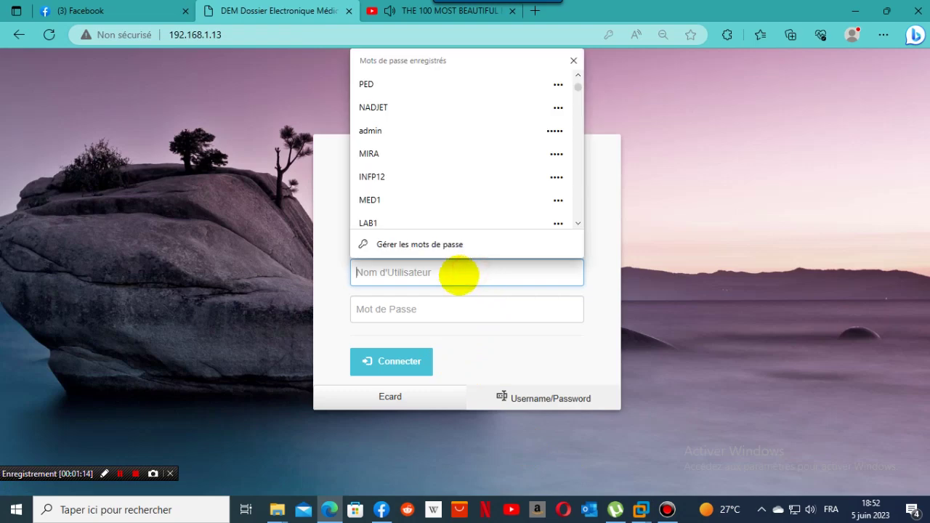
Sign in to DEM Dz as administrator using the saved login from Edge.
click(400, 125)
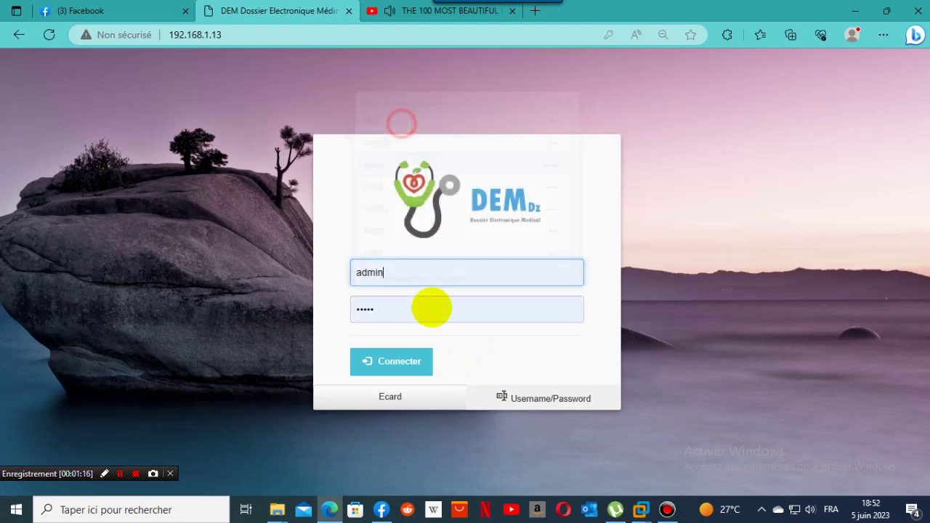
click(401, 363)
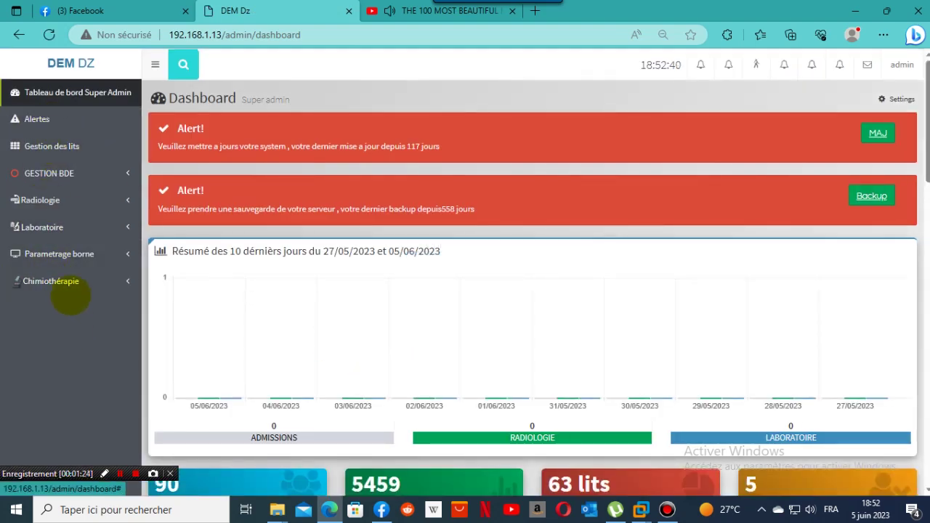
Expand Parametrage borne and open Settings, where version 0.1.1 LTS is reported obsolete.
click(65, 254)
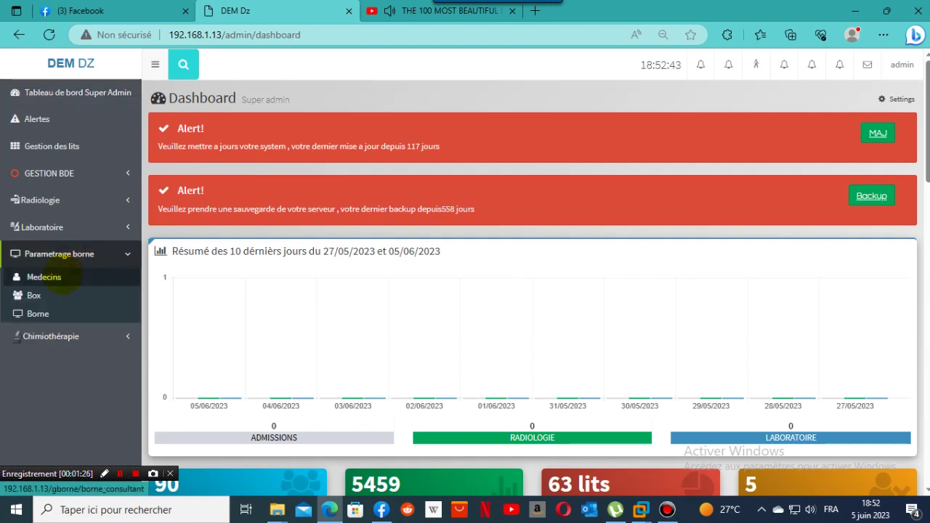
click(37, 119)
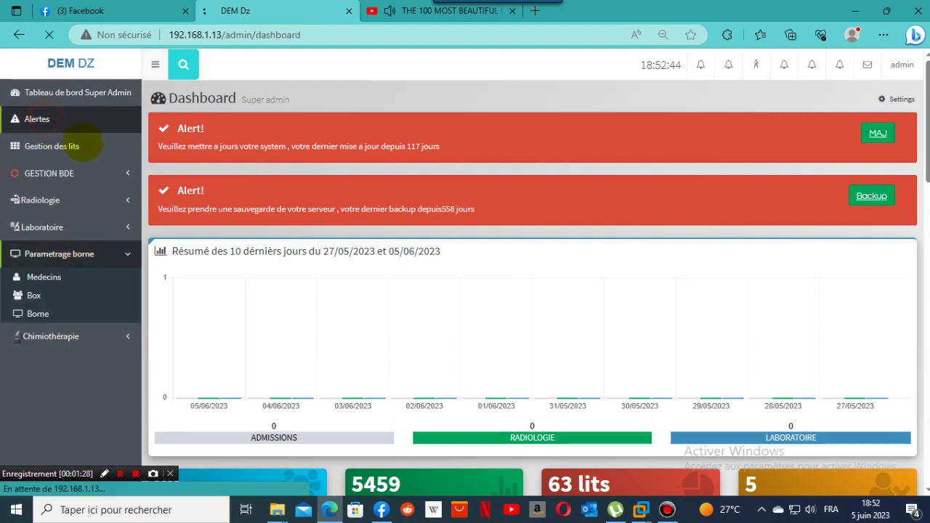
click(276, 106)
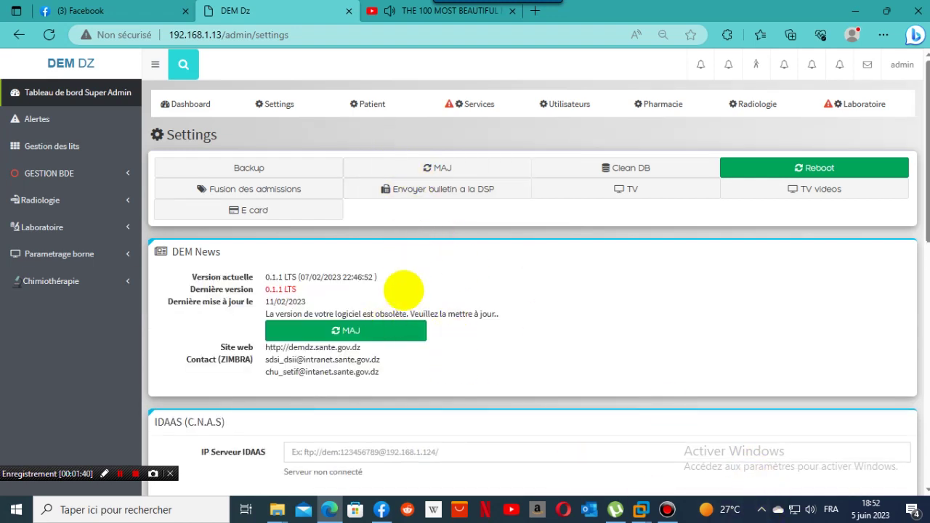
Run the MAJ update so version 0.1.1 LTS becomes dated 05/06/2023.
click(434, 170)
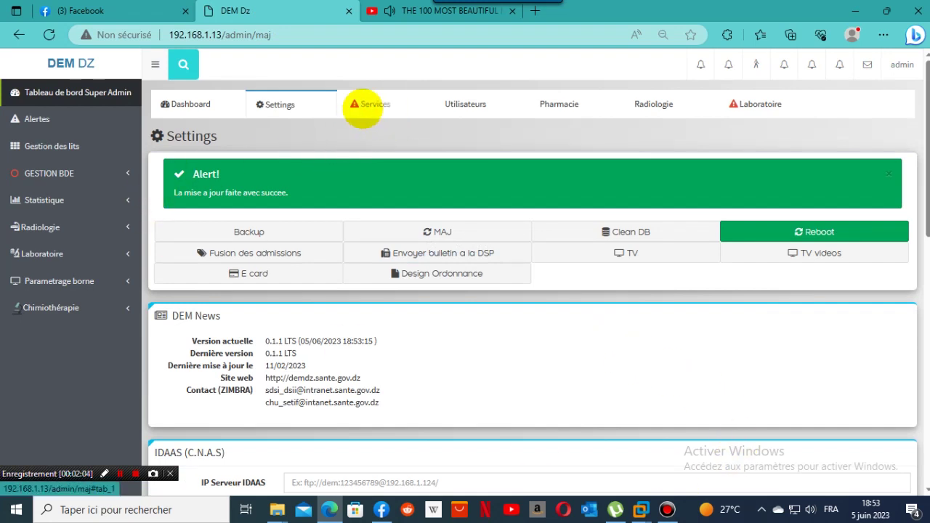
Browse the establishment's services list, then view the per-clinic distribution (Répartition par clinique).
click(363, 109)
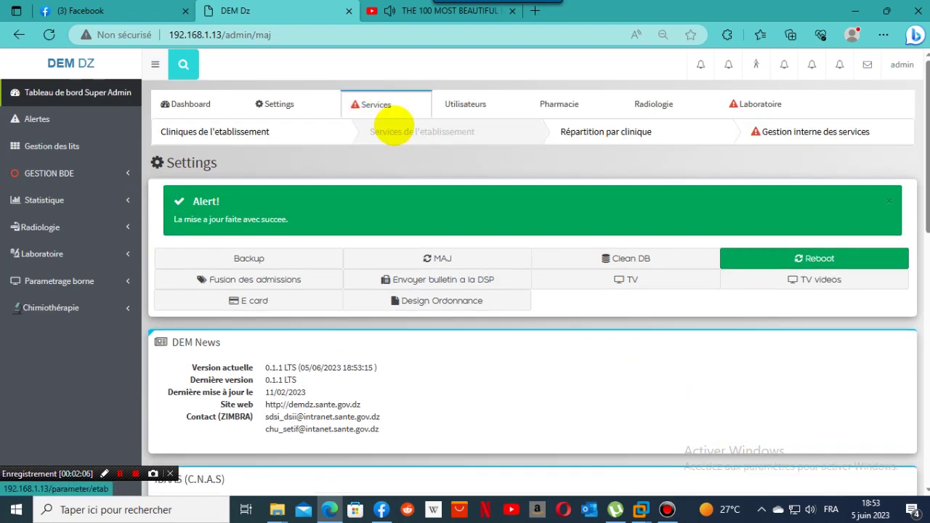
click(411, 133)
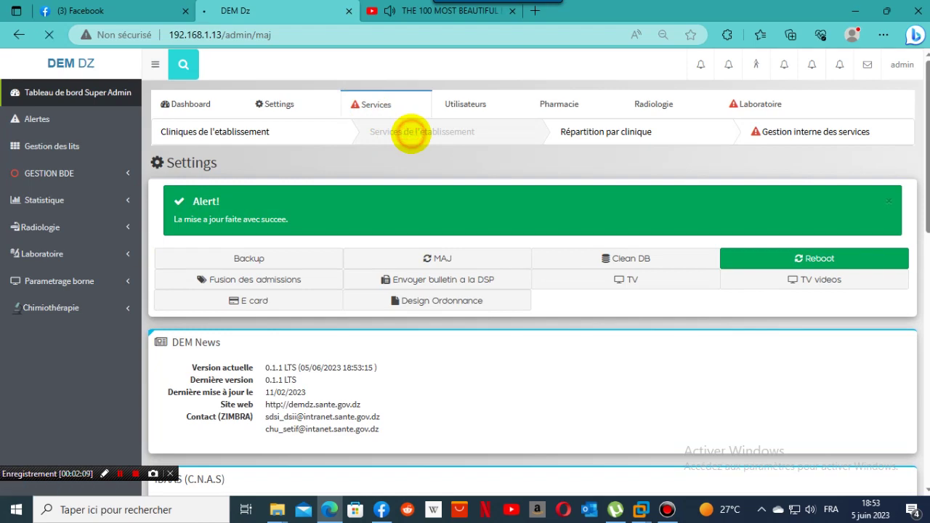
scroll(921, 259, down, 2)
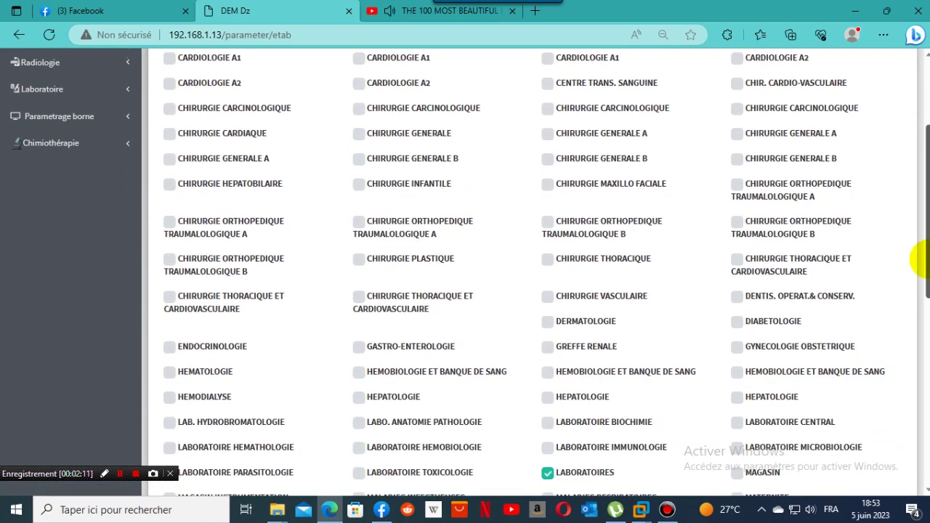
drag(922, 259, 917, 299)
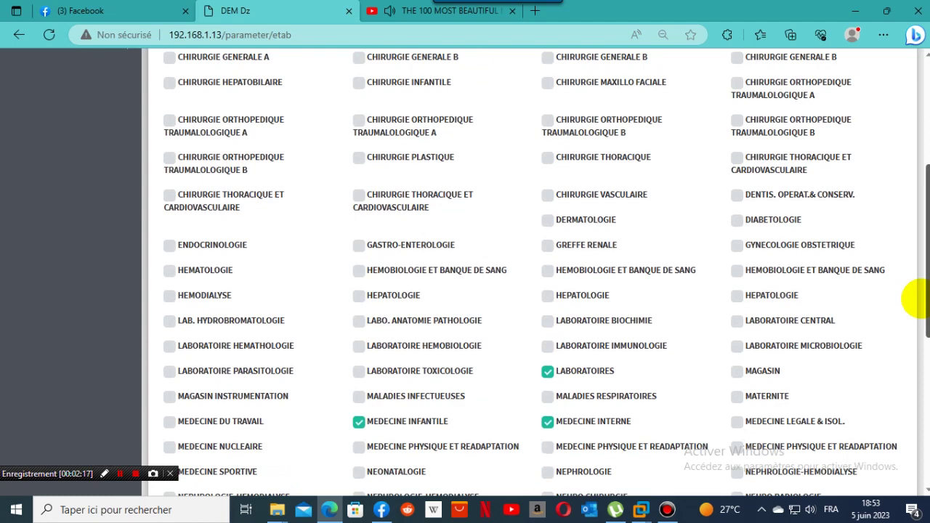
drag(917, 298, 919, 320)
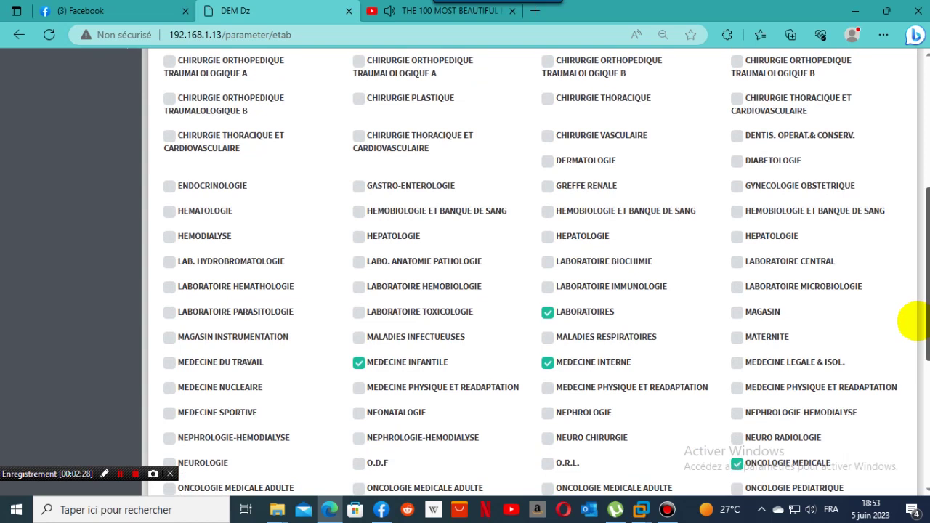
drag(914, 320, 850, 217)
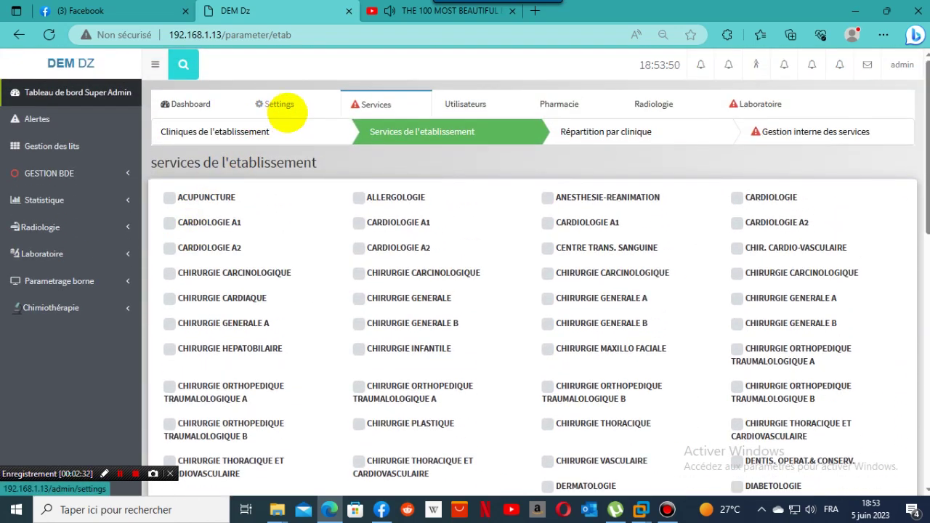
click(592, 134)
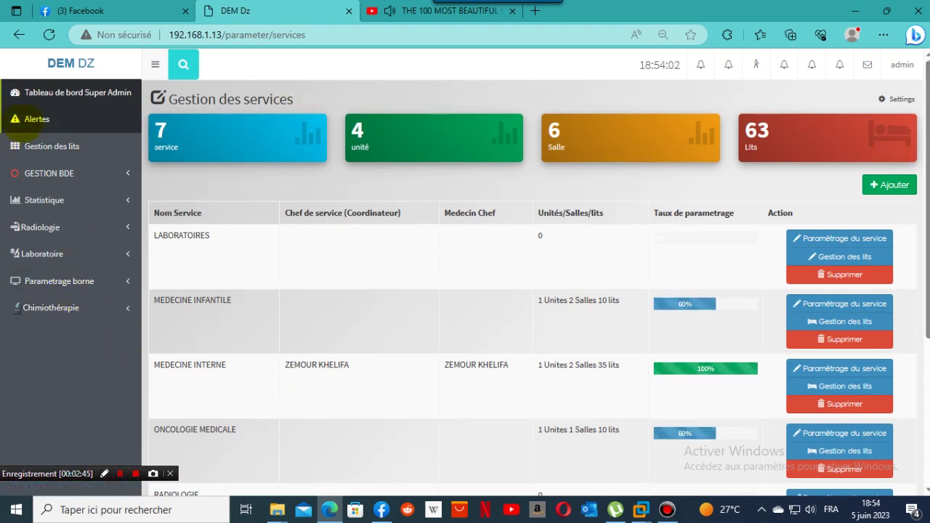
Open the Alertes page from the sidebar, showing zero alerts.
click(23, 121)
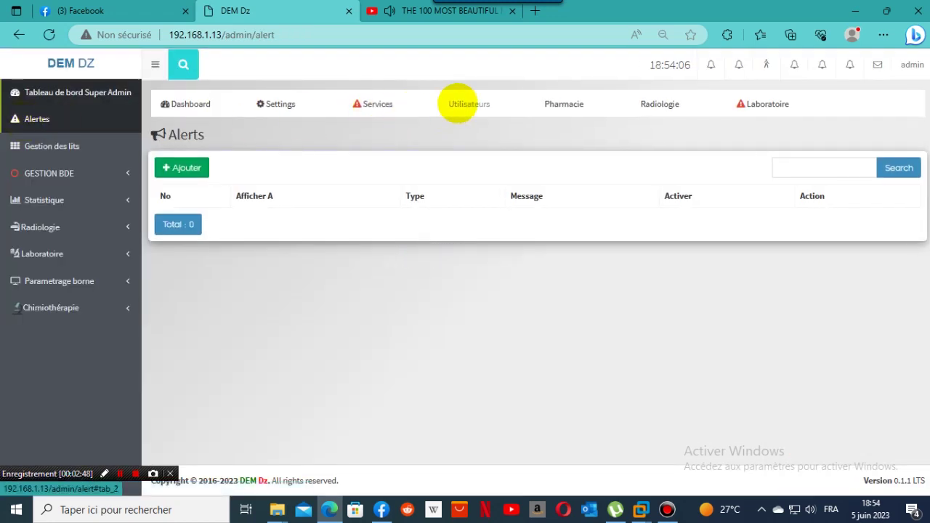
Open the user list (89 accounts, 9 pages) and go to its last page.
click(465, 104)
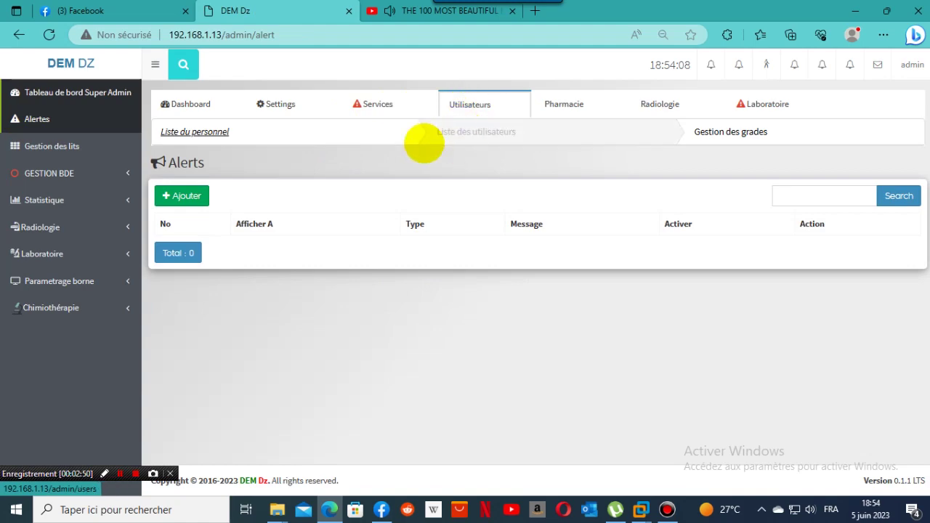
click(440, 132)
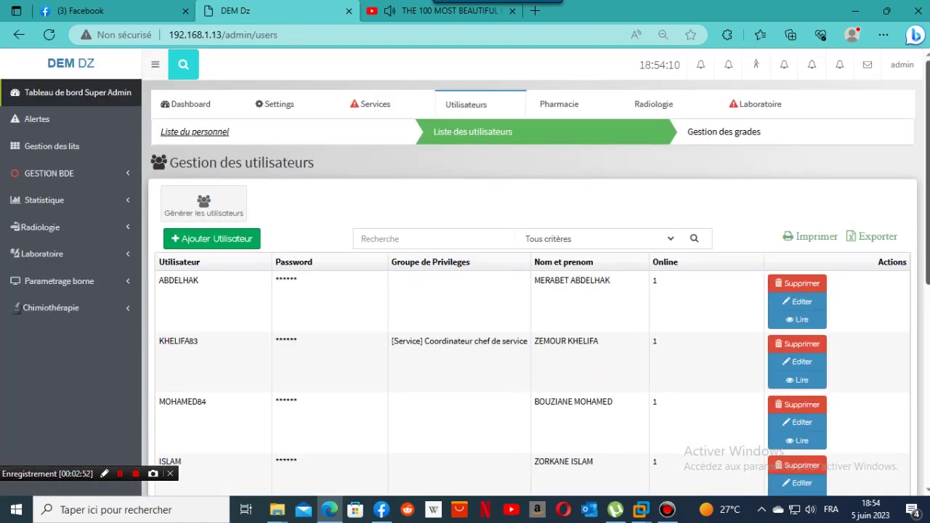
scroll(465, 291, down, 5)
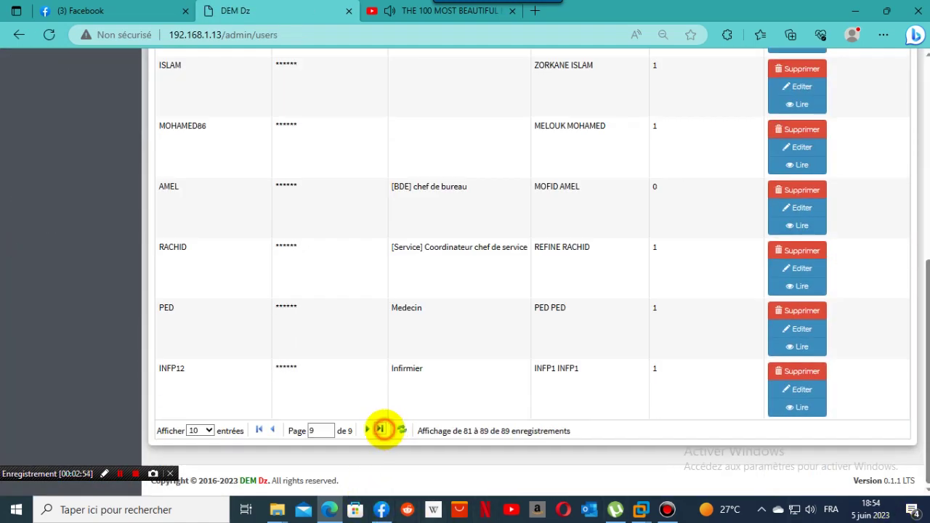
click(381, 429)
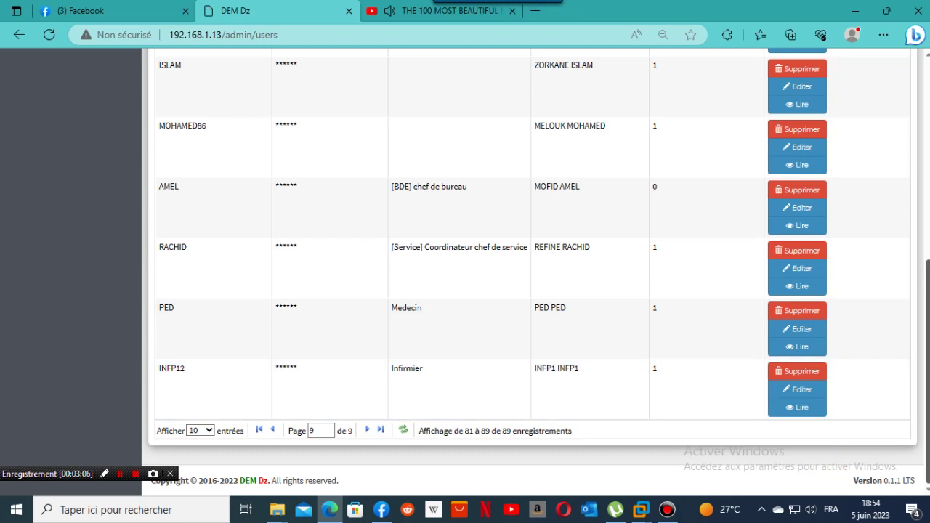
scroll(926, 327, up, 2)
scroll(531, 269, down, 2)
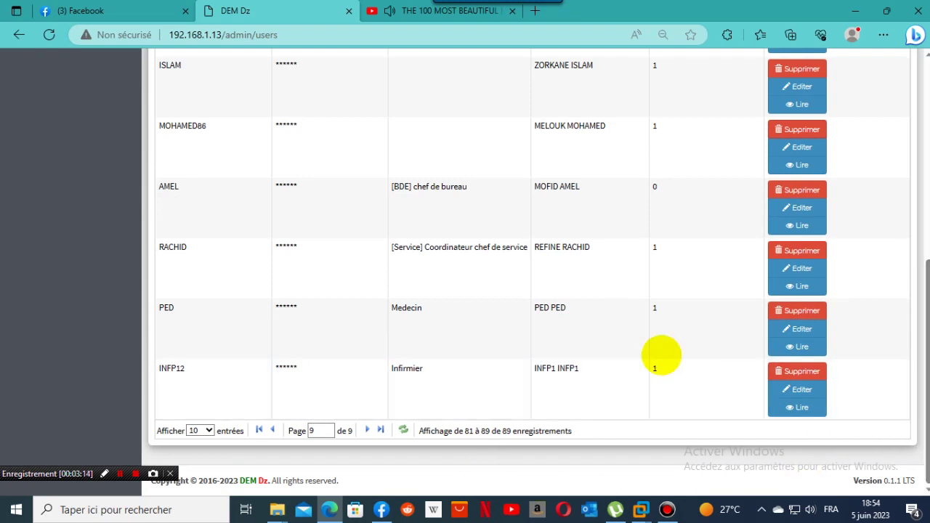
scroll(466, 269, up, 3)
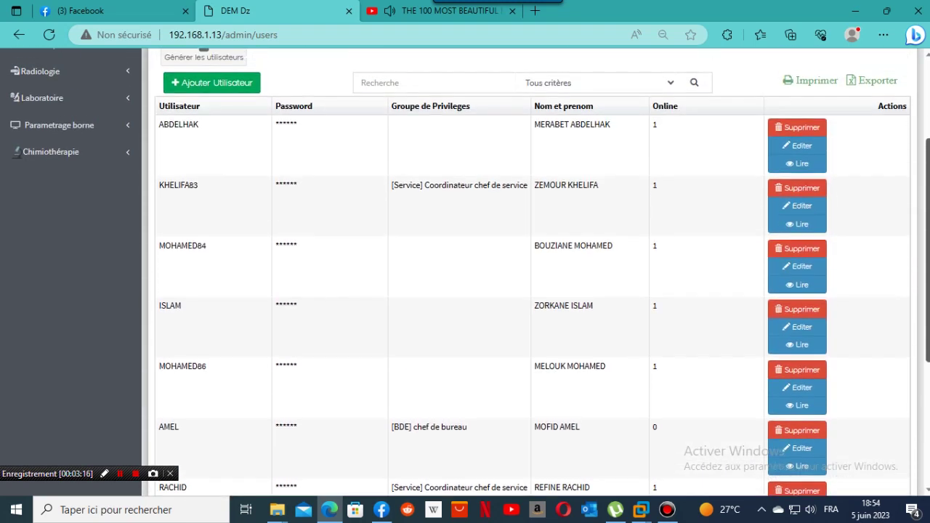
scroll(922, 349, down, 3)
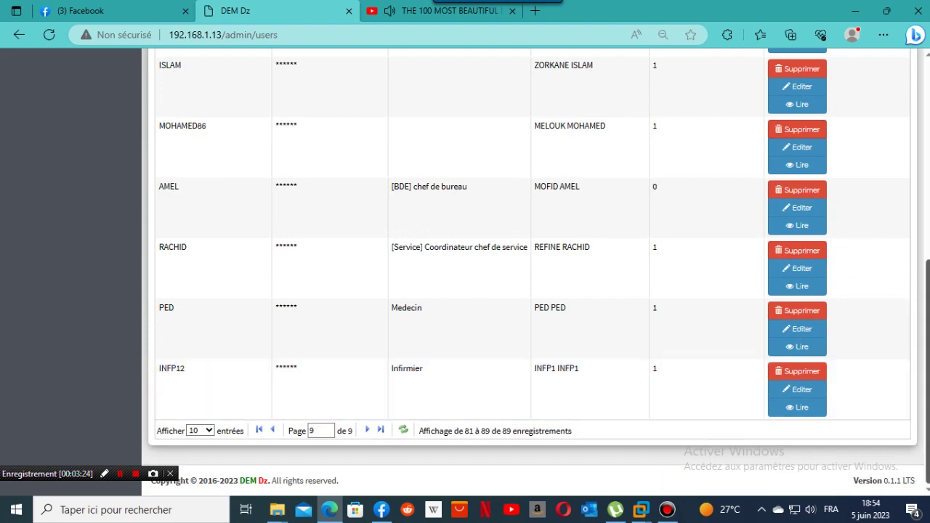
scroll(922, 290, up, 1)
mouse_move(927, 356)
mouse_down()
mouse_move(927, 157)
mouse_move(918, 349)
mouse_up()
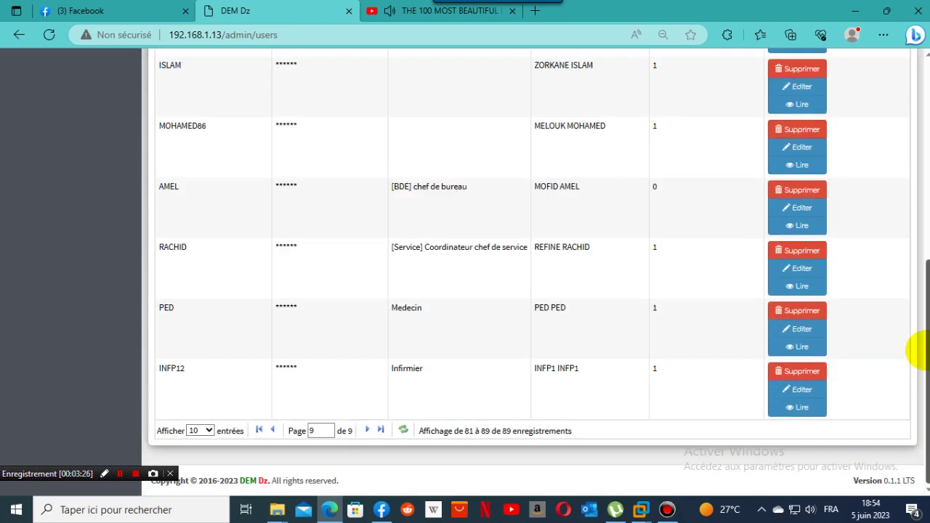
Copy the nurse's username from the last row of the list.
double_click(171, 369)
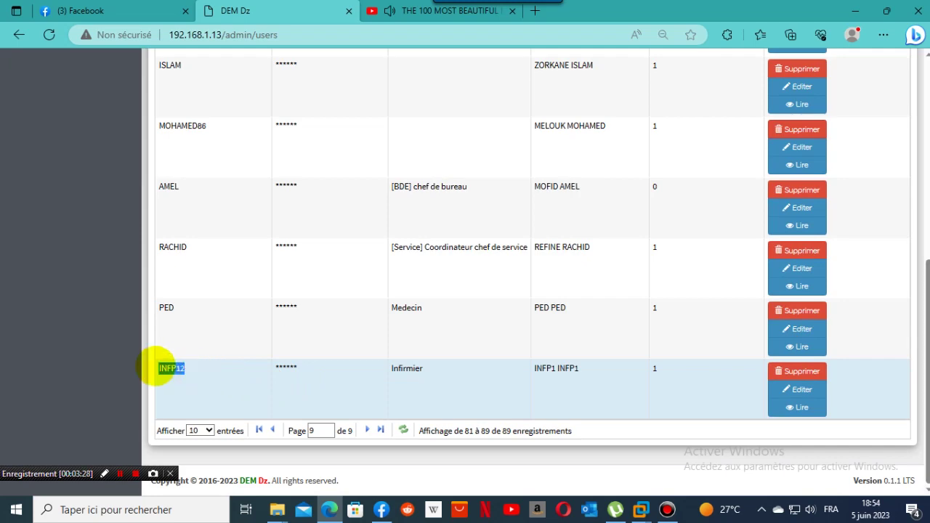
right_click(167, 370)
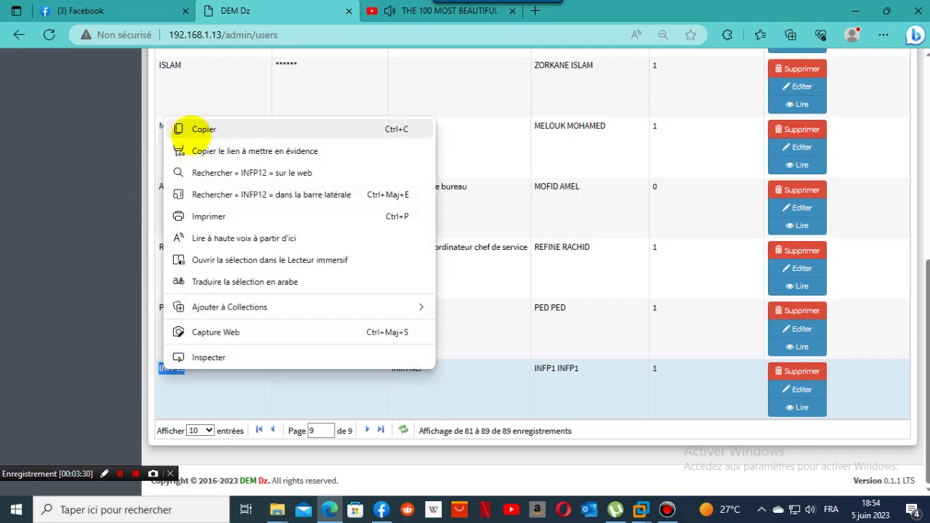
click(188, 129)
Log out of the administrator session.
scroll(914, 380, up, 5)
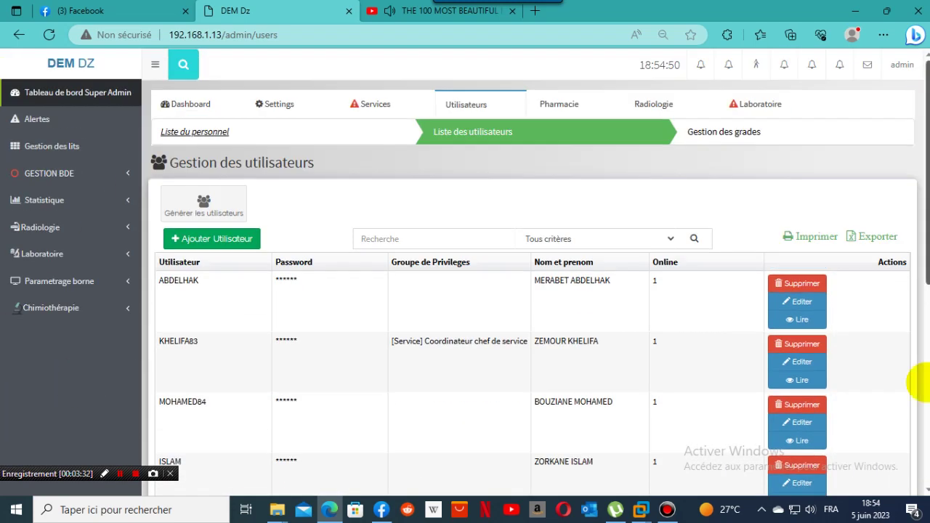
click(904, 70)
click(891, 141)
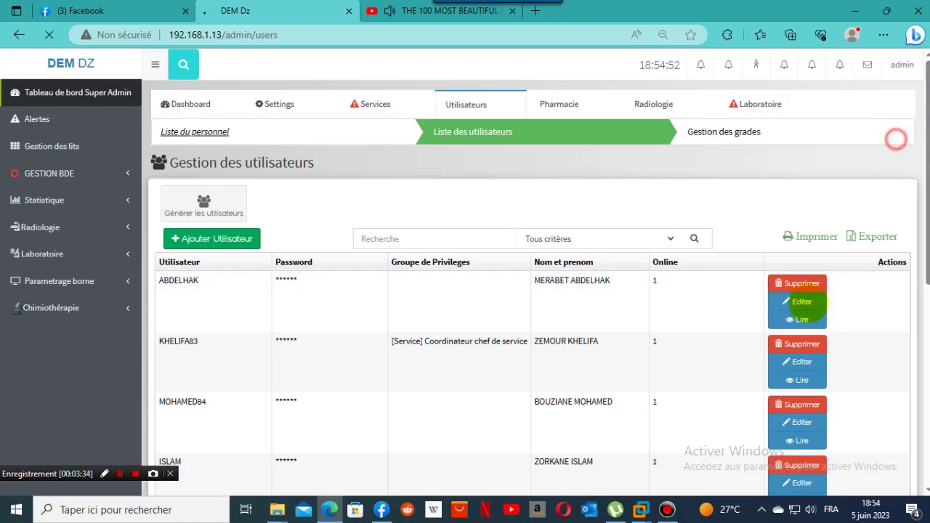
Sign in with the saved Médecine infantile doctor login, then log out to the login page.
click(429, 275)
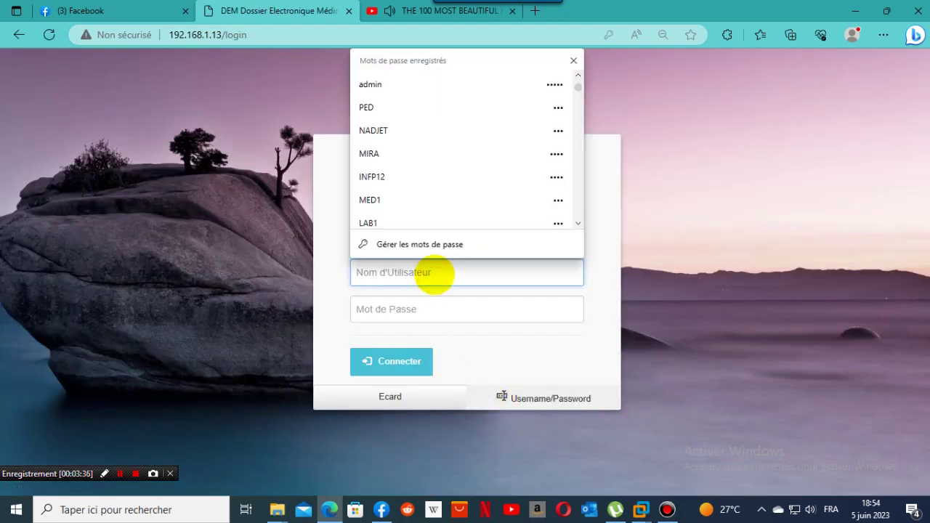
click(389, 109)
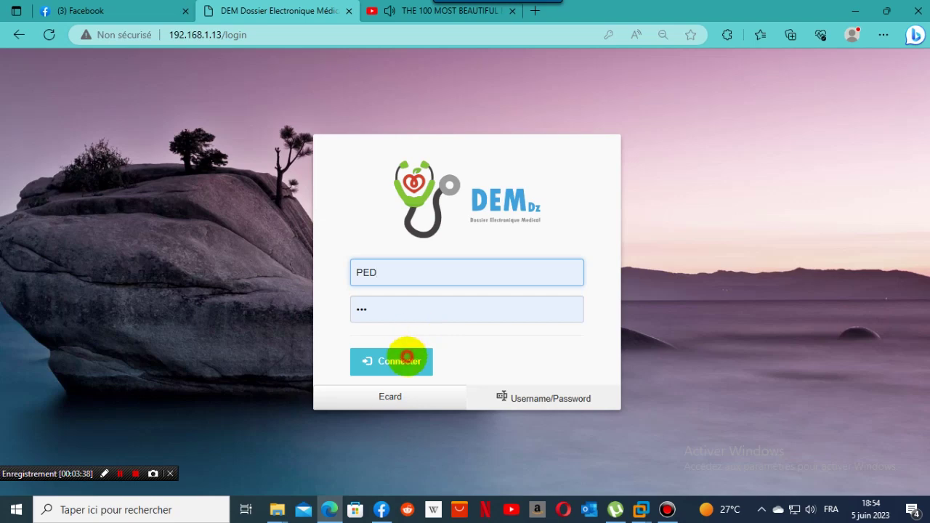
click(400, 375)
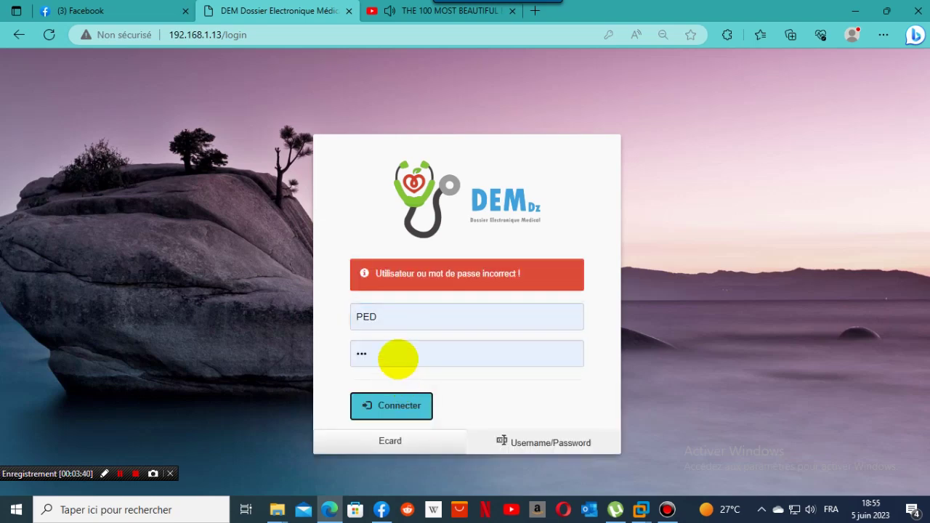
click(401, 357)
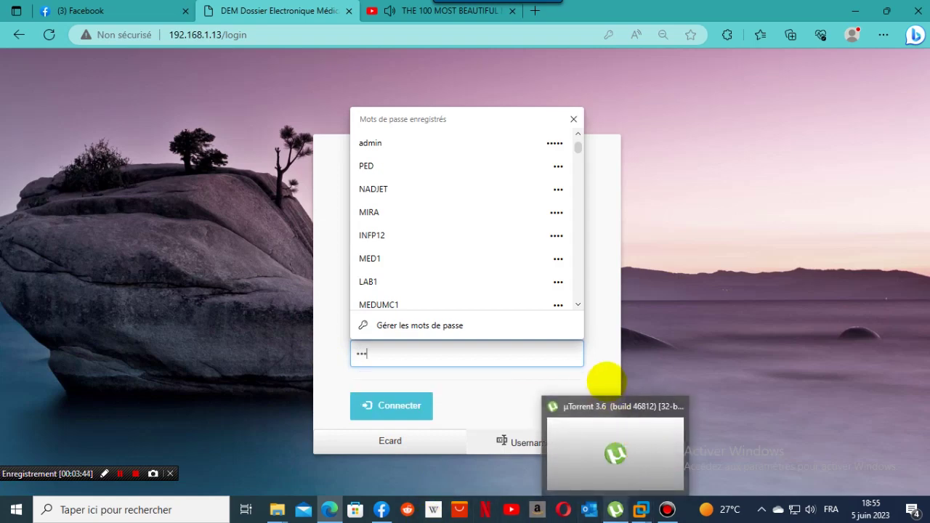
click(604, 377)
click(390, 416)
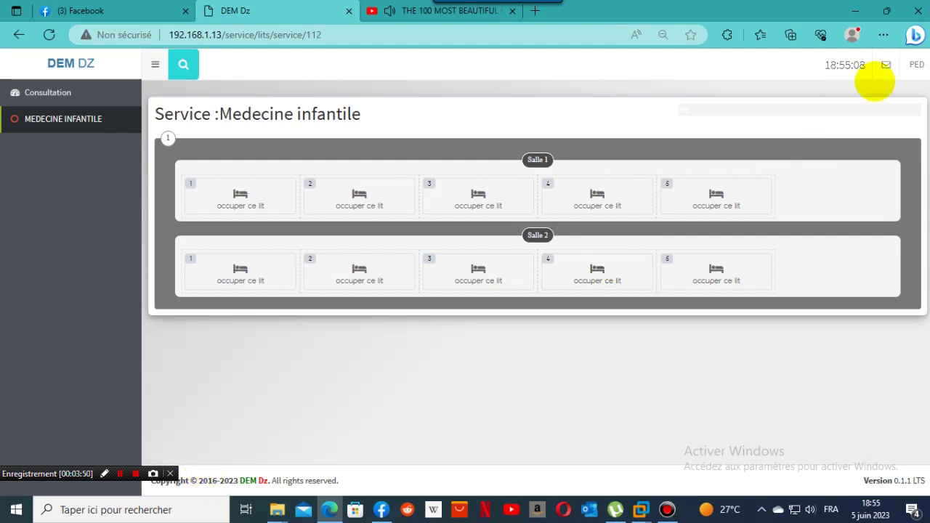
click(917, 65)
click(913, 142)
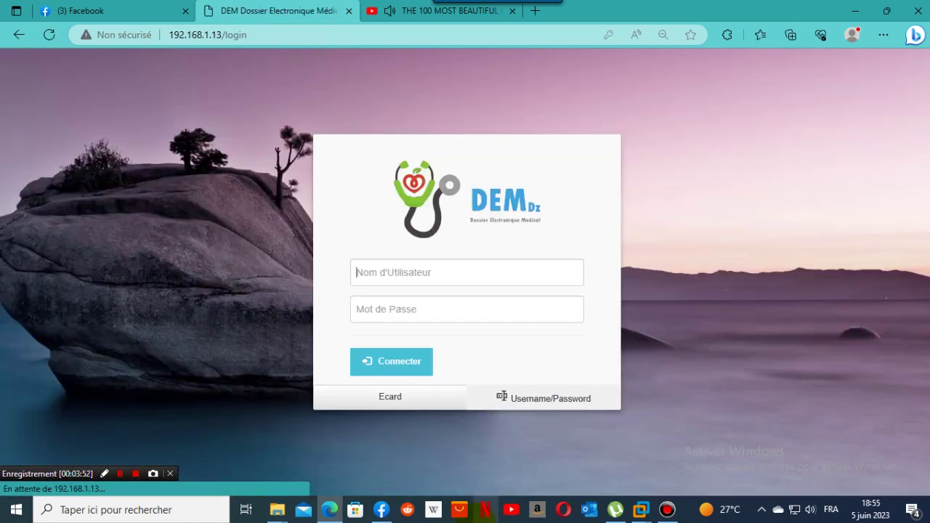
Sign in as another doctor using a saved login.
click(441, 281)
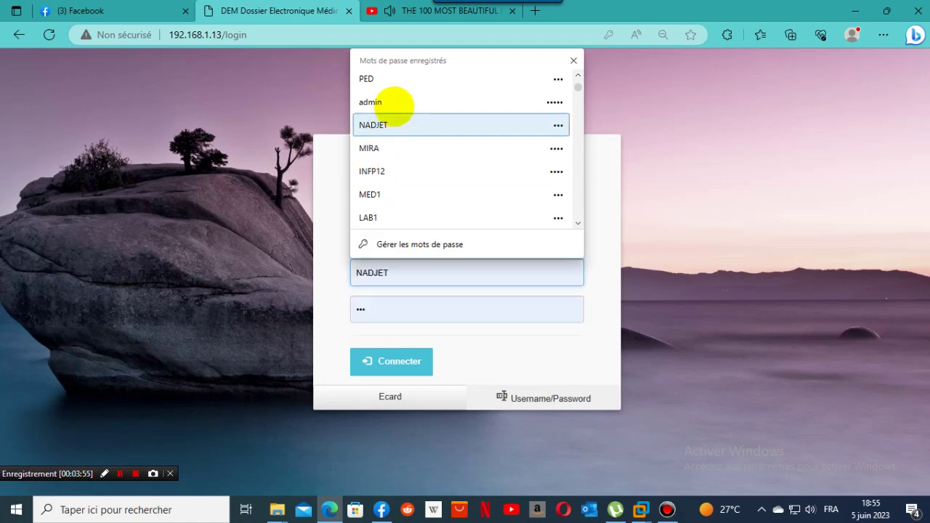
click(386, 125)
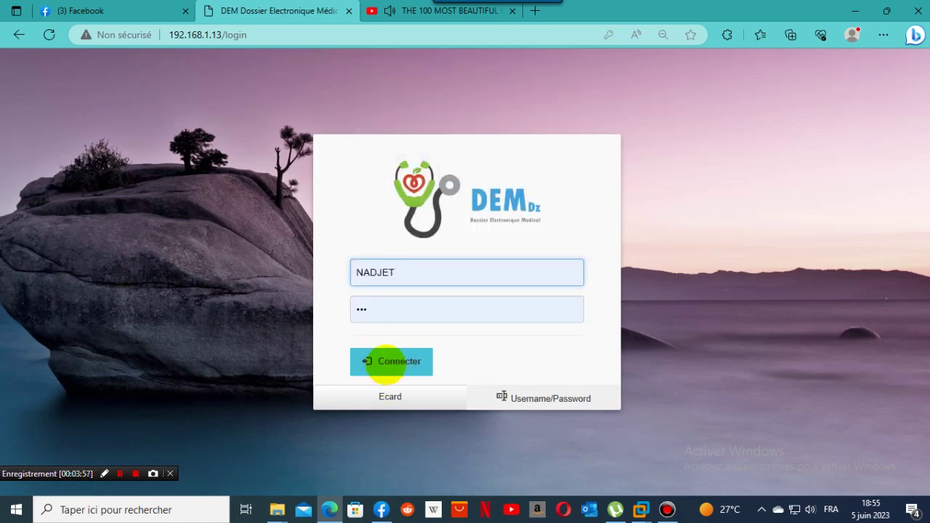
click(389, 361)
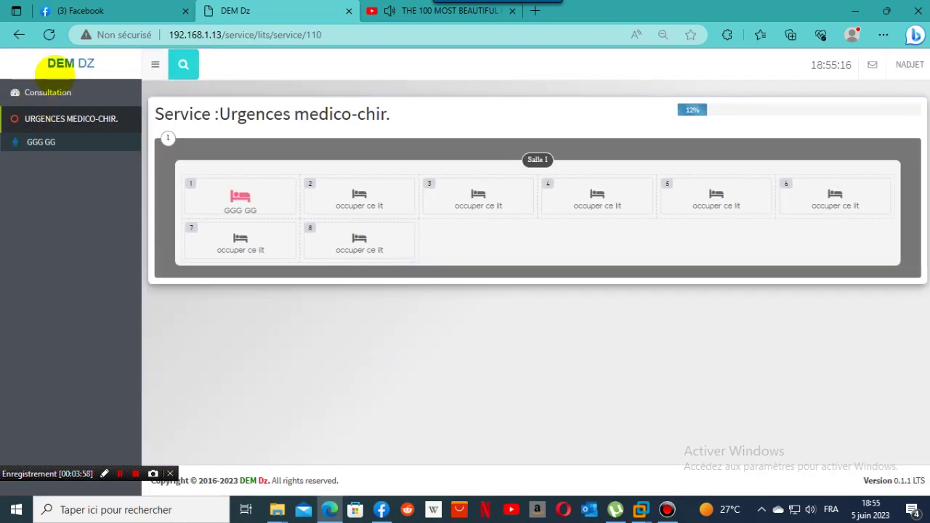
Call waiting patient 6 to consultation box 1, then log out.
click(43, 93)
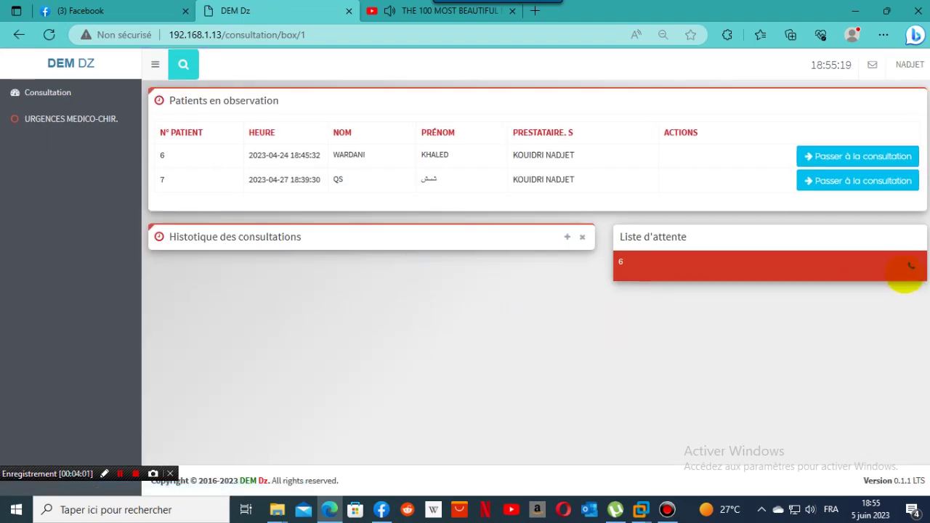
click(567, 236)
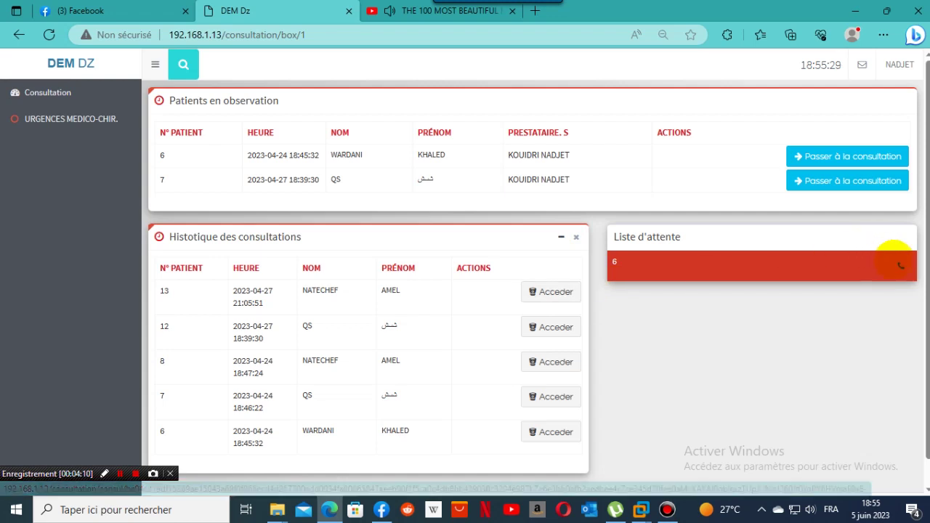
click(900, 265)
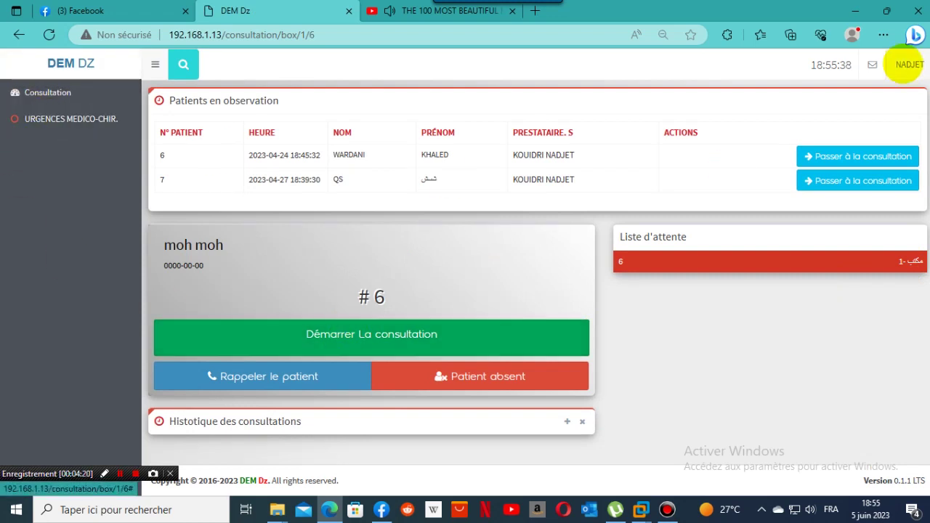
click(905, 65)
click(820, 144)
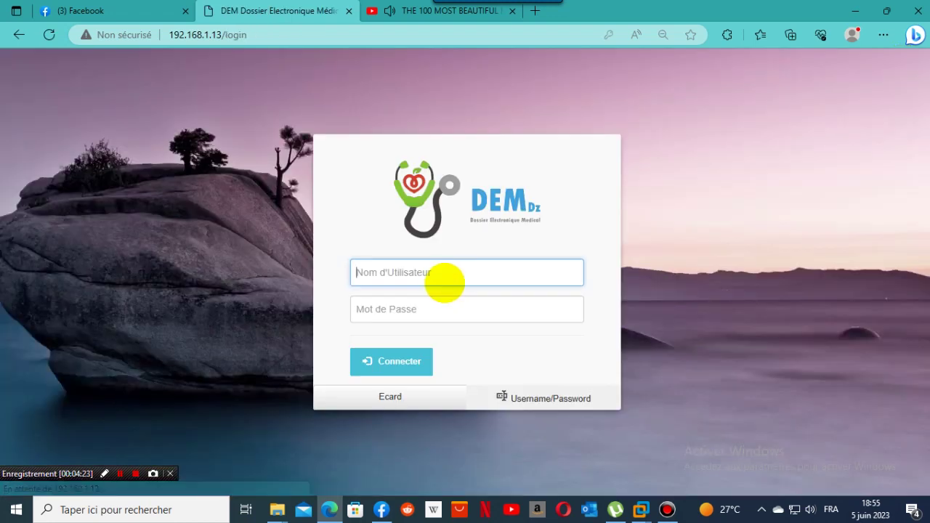
Sign in as the triage user with a retyped password and open the Tri kiosk page.
click(445, 282)
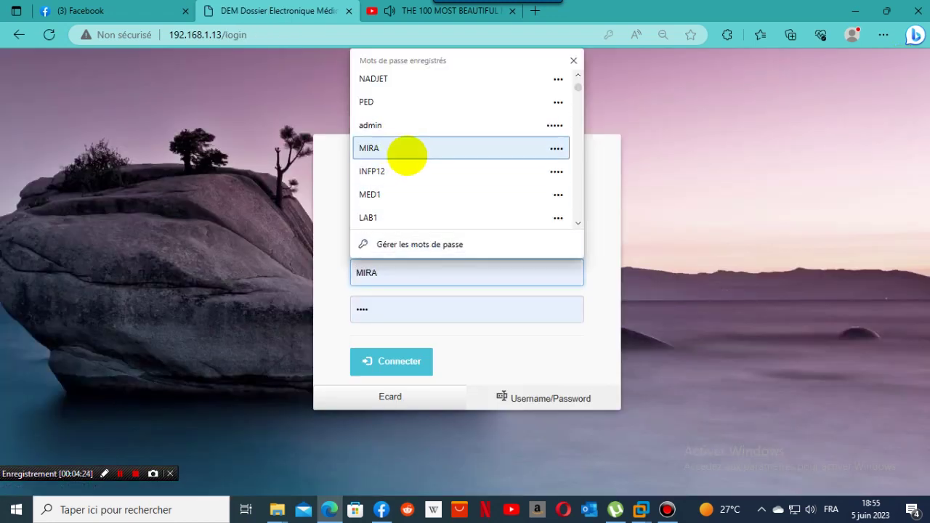
click(407, 151)
click(415, 358)
click(421, 354)
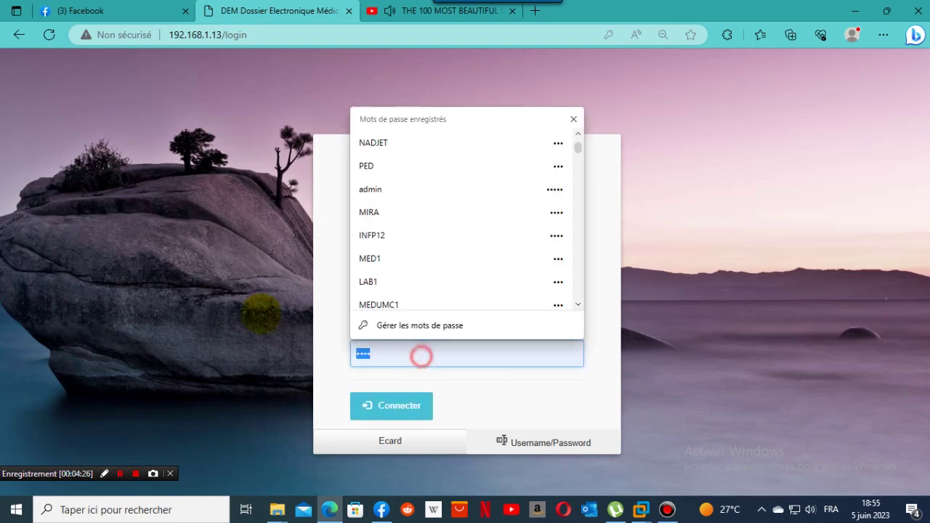
text(••)
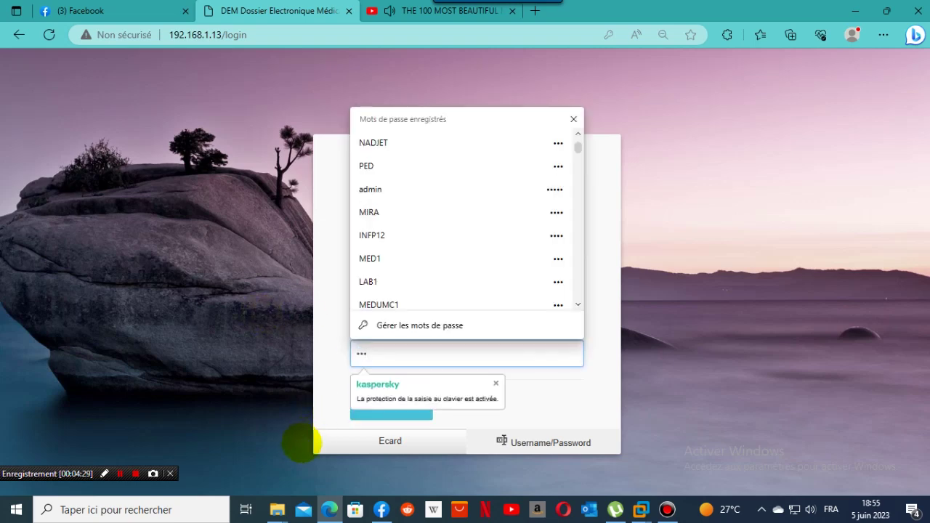
click(407, 416)
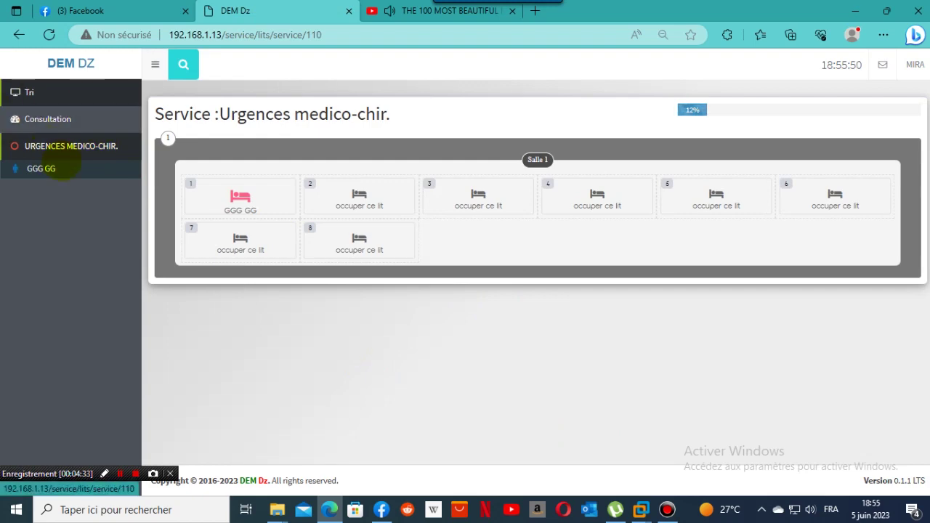
click(43, 94)
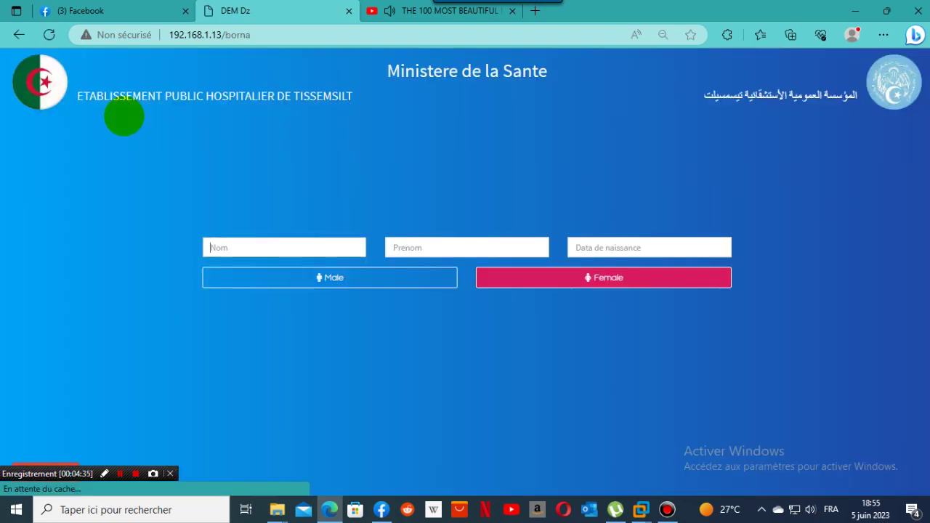
Enter the patient's surname in the kiosk form.
click(313, 239)
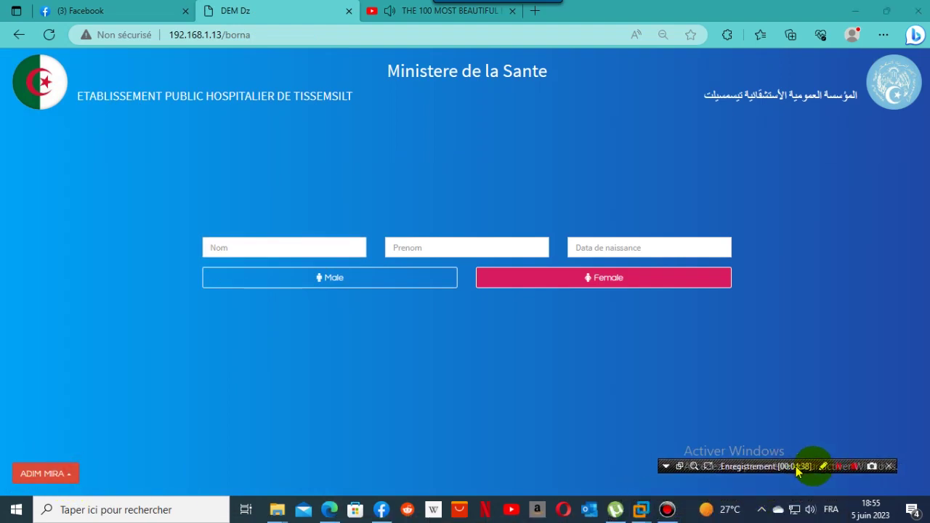
click(65, 473)
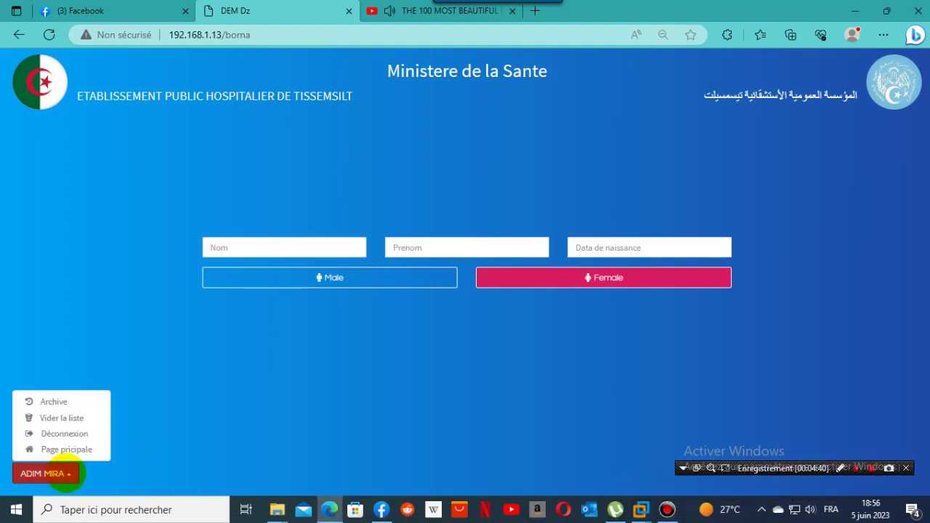
click(195, 369)
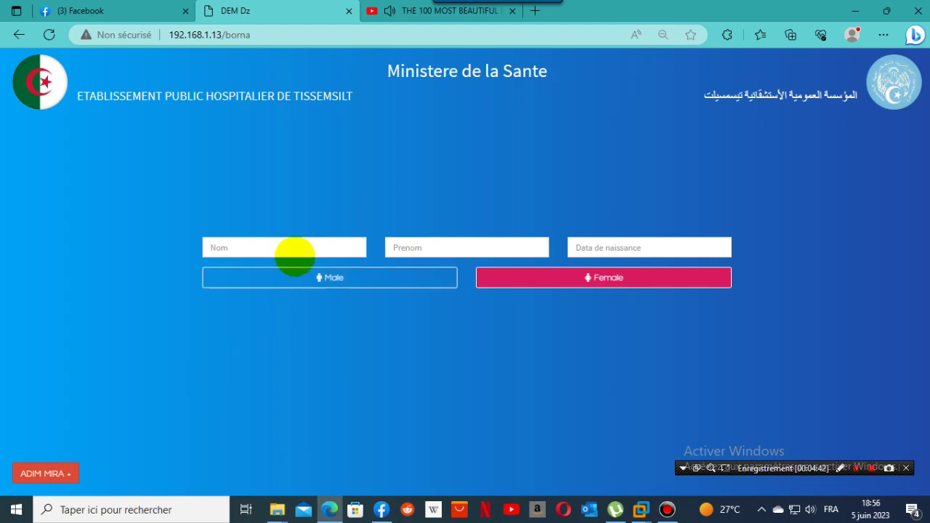
click(295, 248)
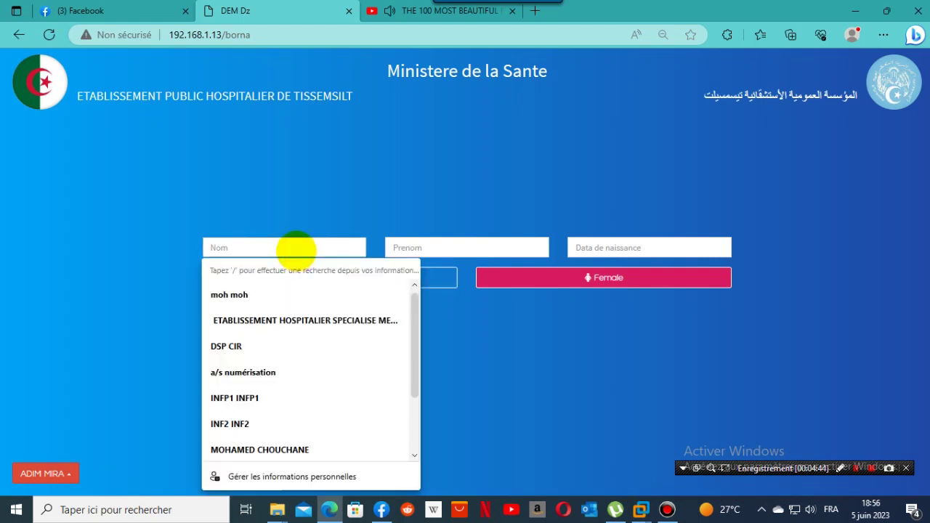
text(ma)
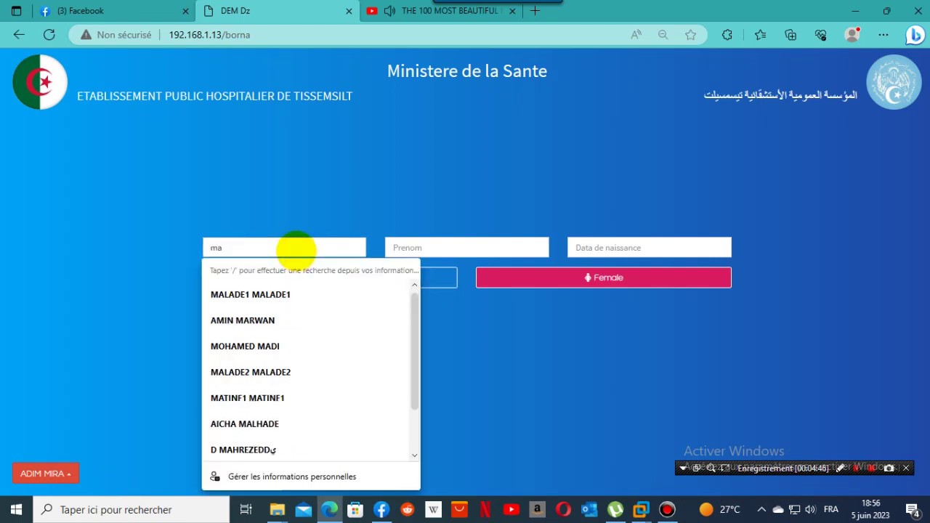
key(BackSpace)
key(BackSpace)
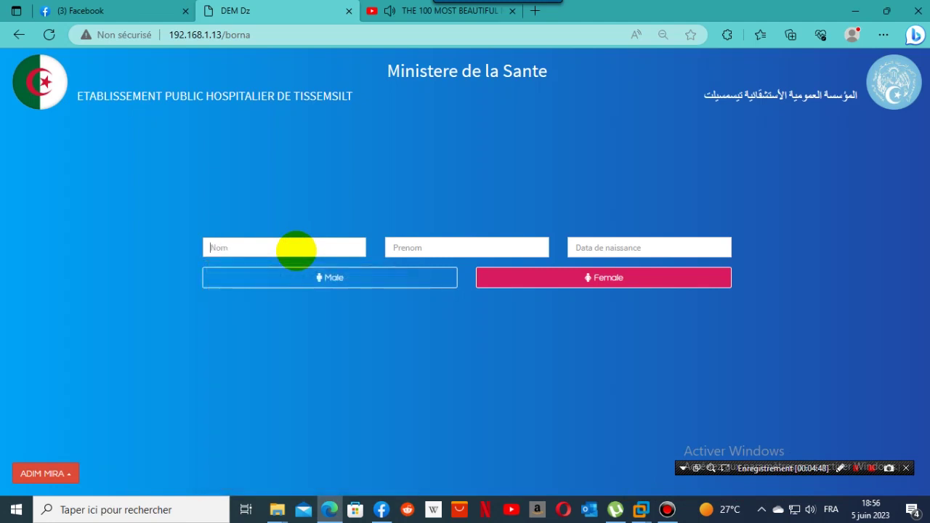
Enter the patient's first name and birth date 10/10/2022, registering them as female.
click(452, 247)
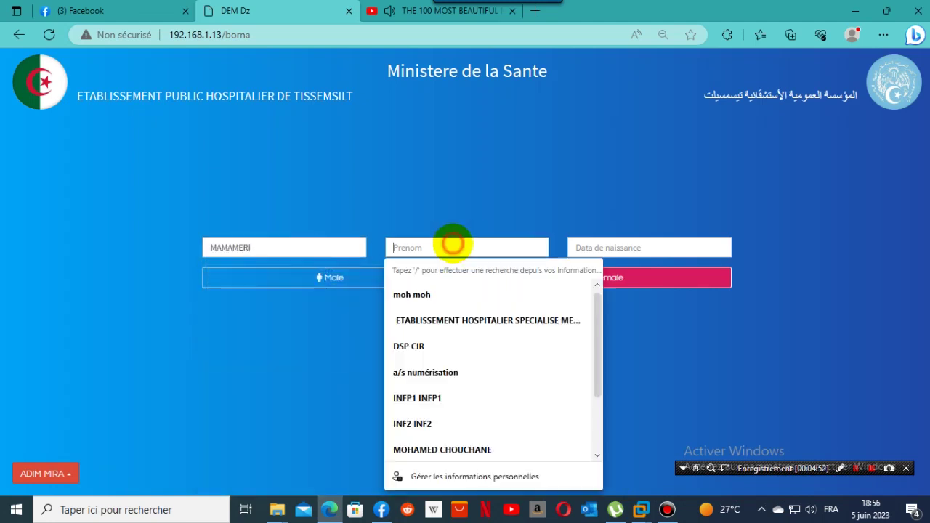
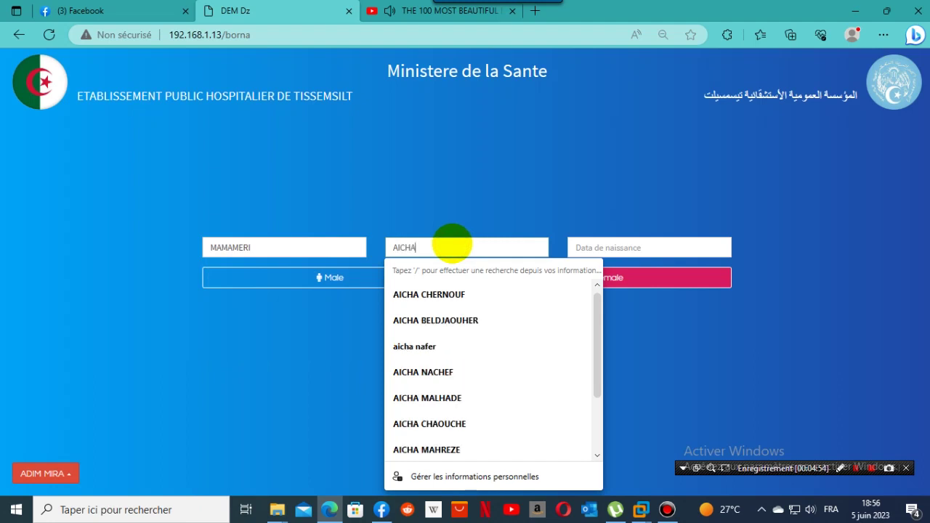
click(503, 209)
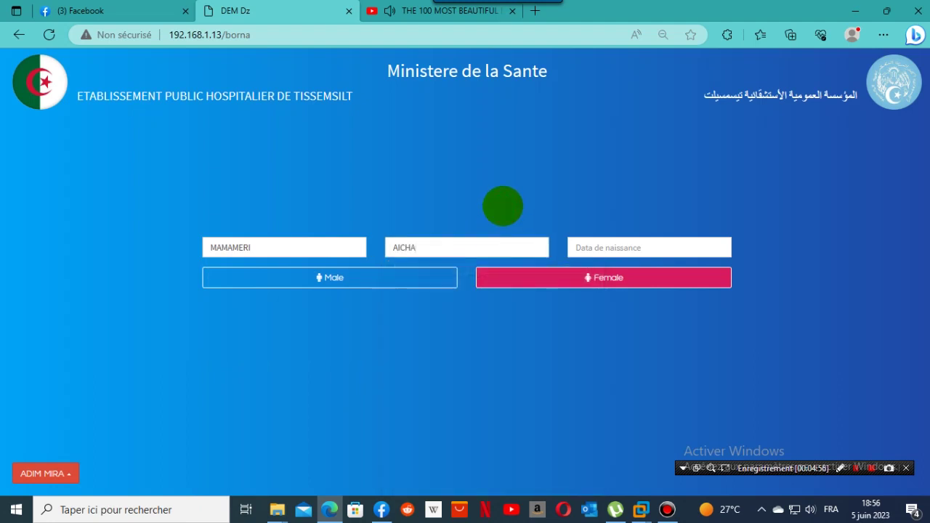
click(581, 247)
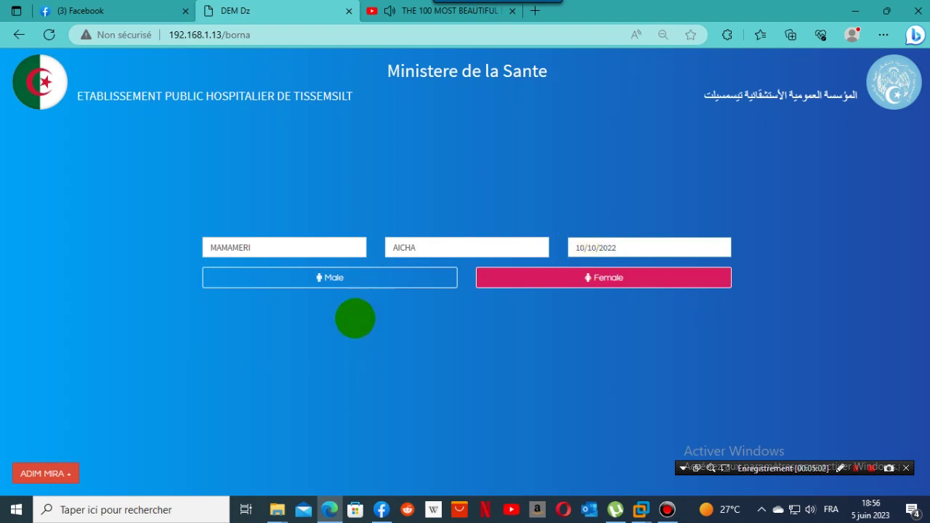
click(521, 280)
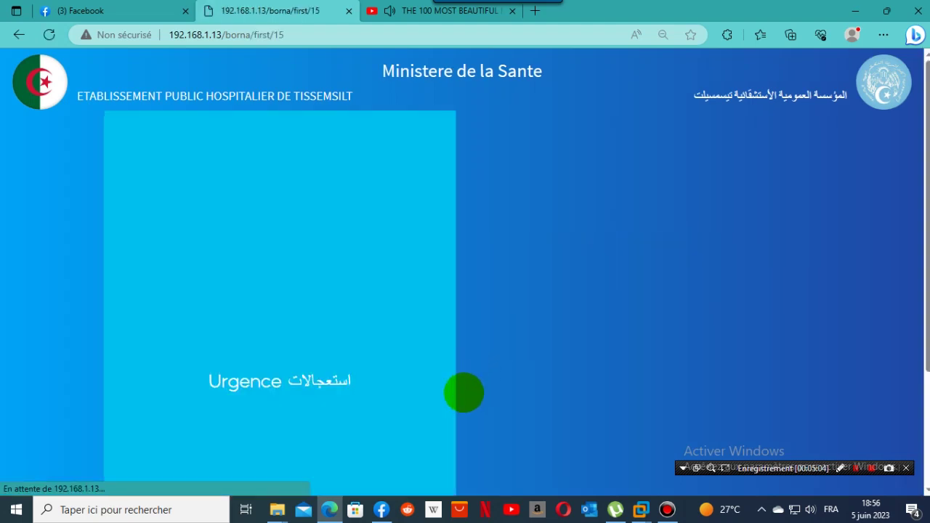
Answer the triage with Urgence, under 5 years, ATCD 2, ALT and LD to issue ticket 7.
click(273, 381)
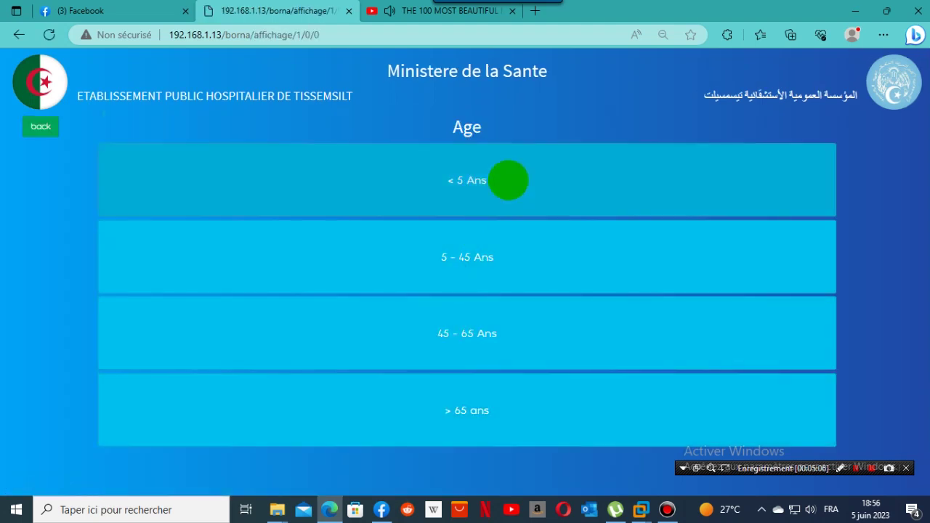
click(508, 181)
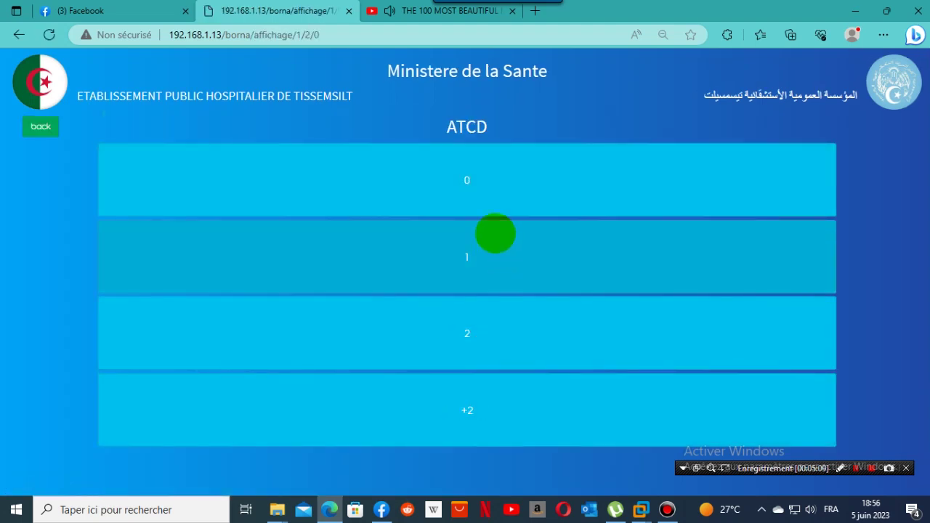
click(476, 318)
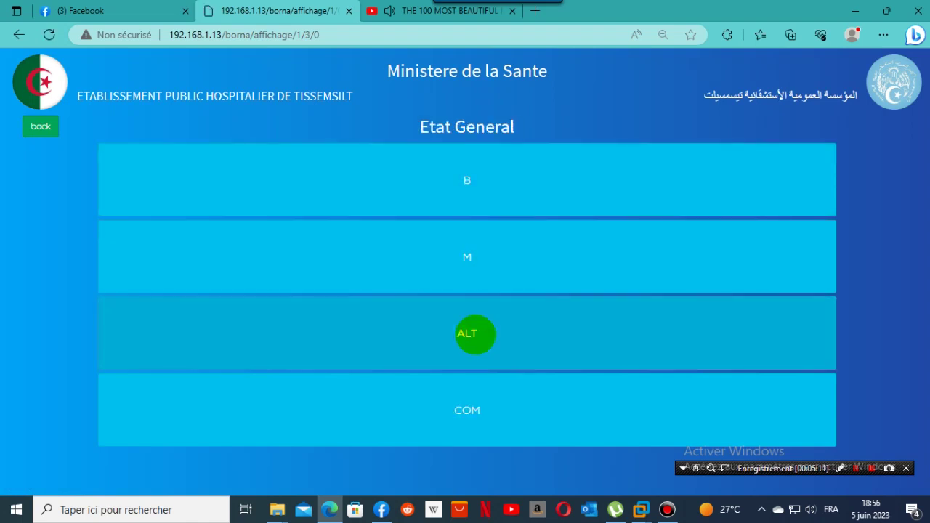
click(476, 333)
click(474, 313)
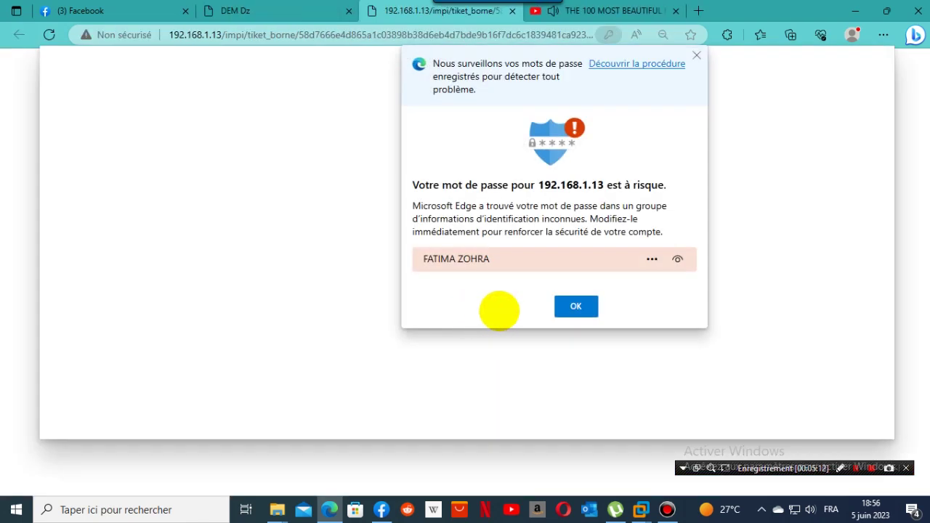
Dismiss the browser warning, cancel the ticket printout and close the ticket tab.
click(561, 306)
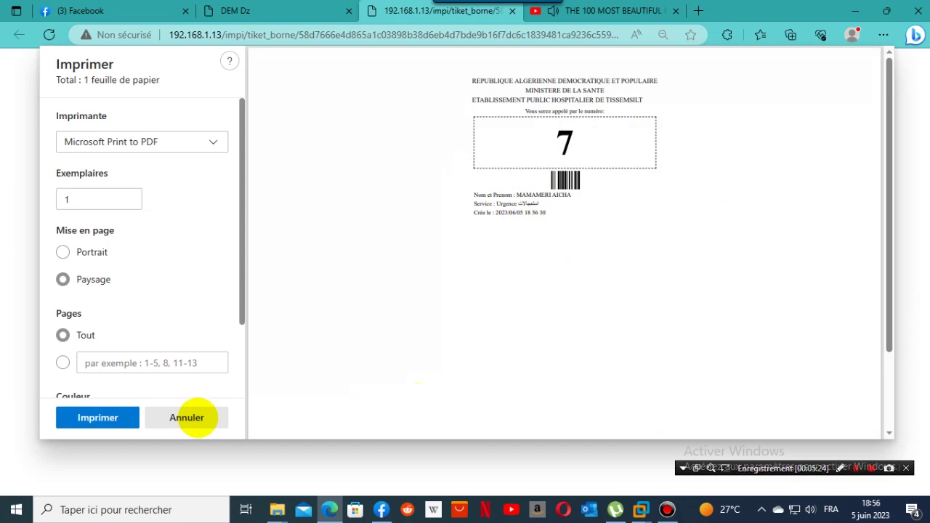
click(187, 418)
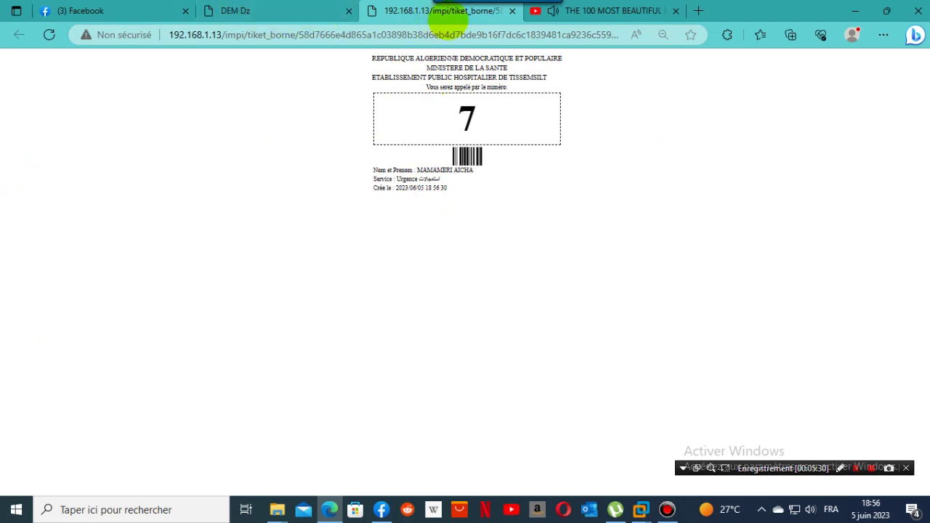
click(512, 11)
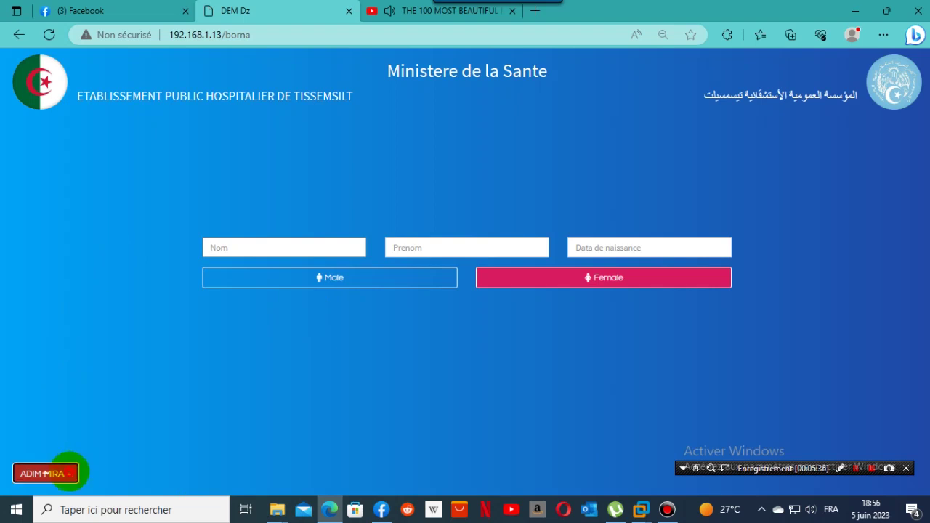
Log out of the ward display account and sign in with the doctor's saved login.
click(70, 469)
click(64, 434)
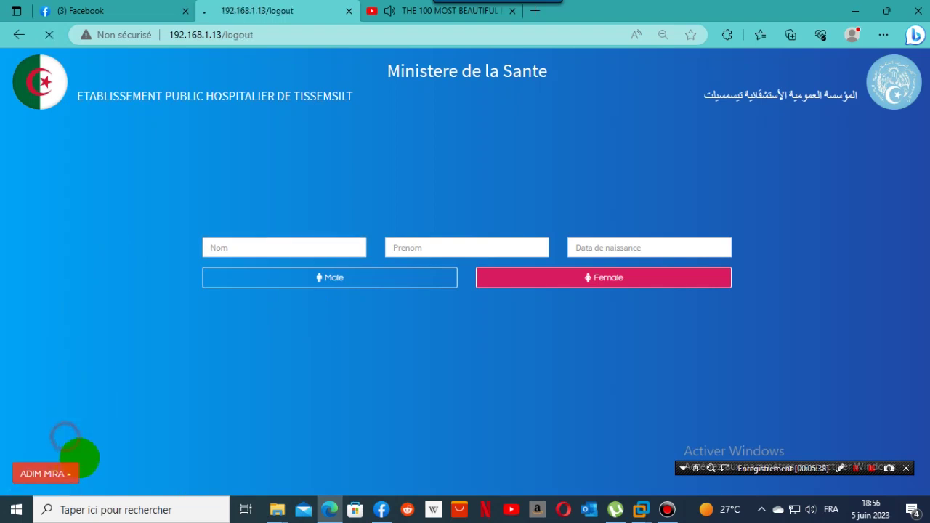
click(476, 272)
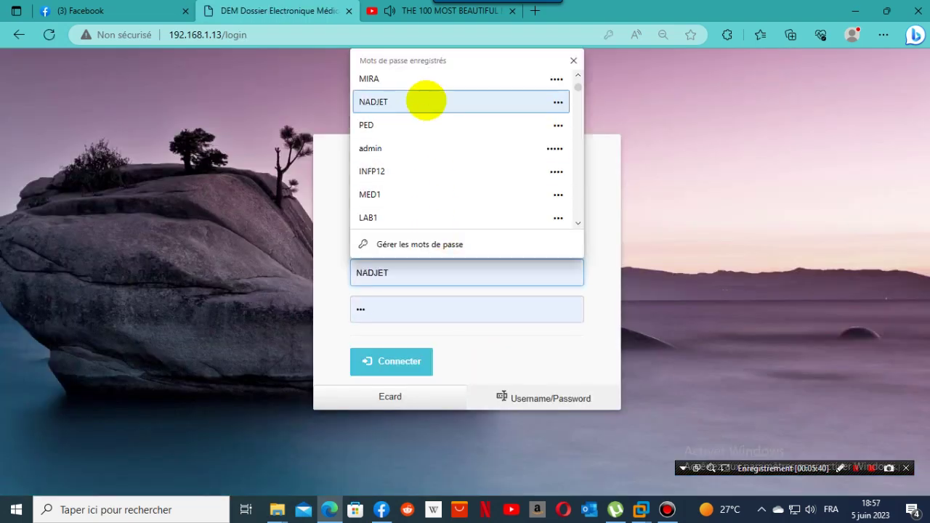
click(426, 97)
click(407, 356)
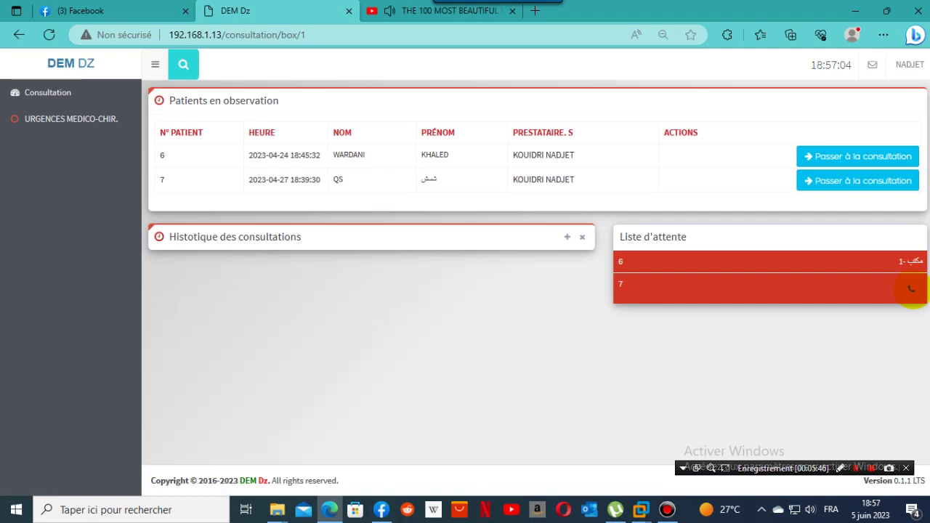
Call patient 7 from the waiting list and start her consultation.
click(912, 289)
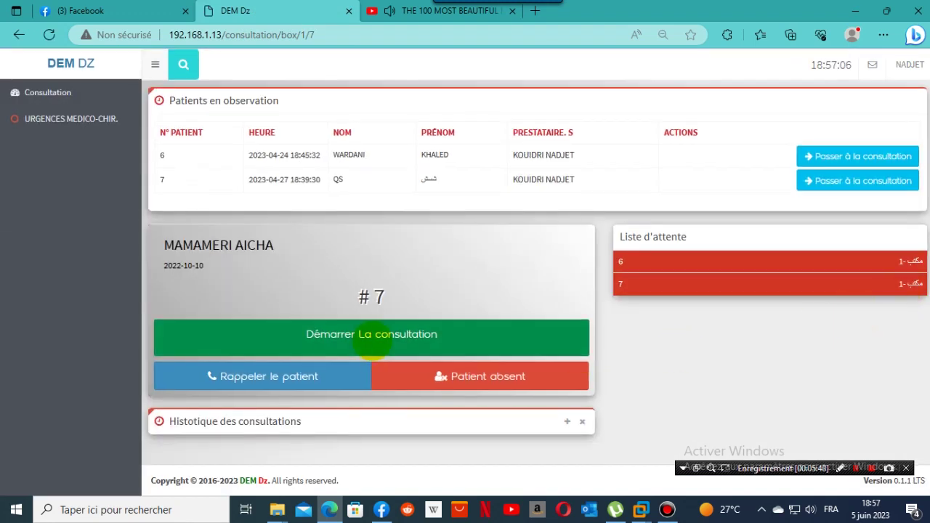
click(372, 335)
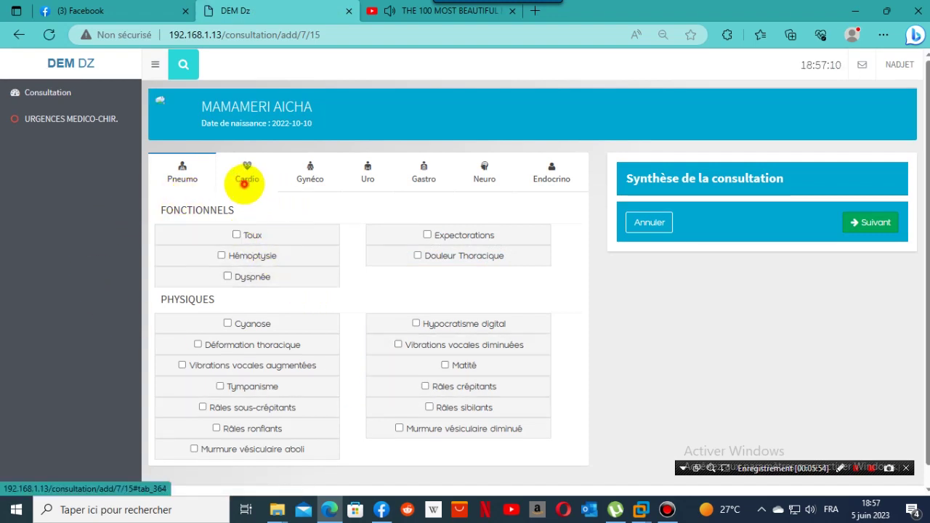
Tick Cardio's Douleur Thoracique and record it as lasting quelques heures, Angineuse, Permanente.
click(245, 182)
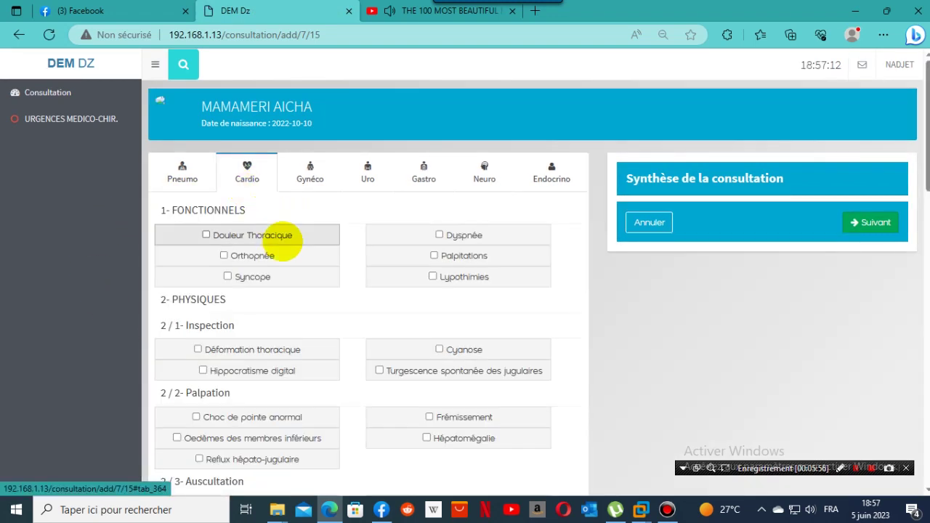
click(251, 236)
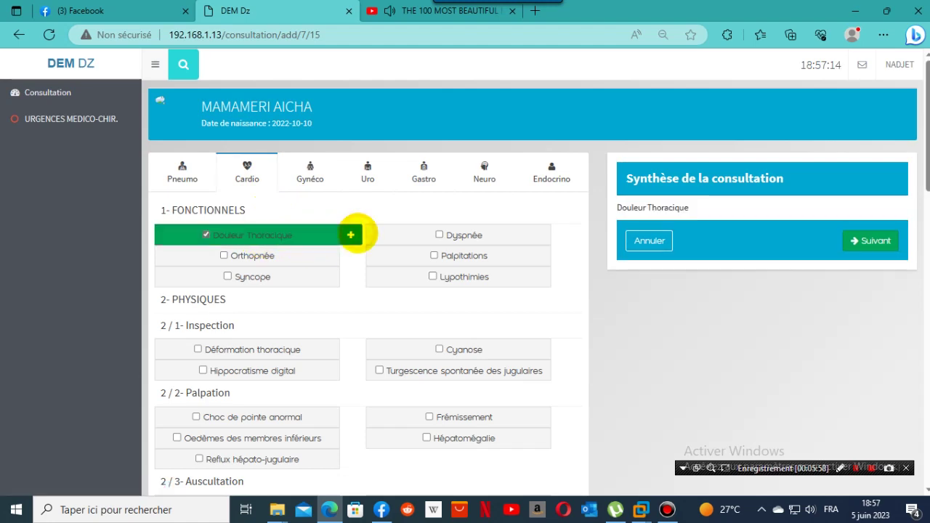
click(351, 235)
click(476, 148)
click(462, 175)
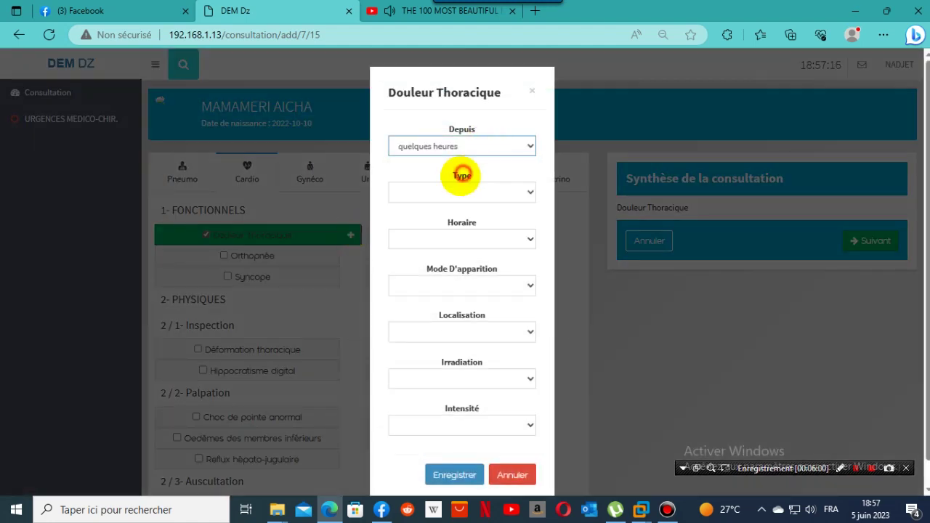
click(476, 191)
click(472, 217)
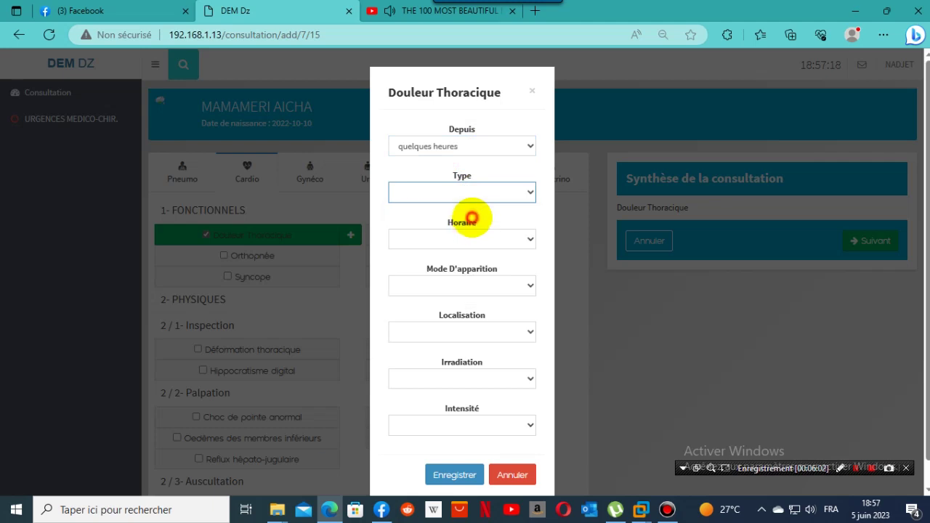
click(472, 240)
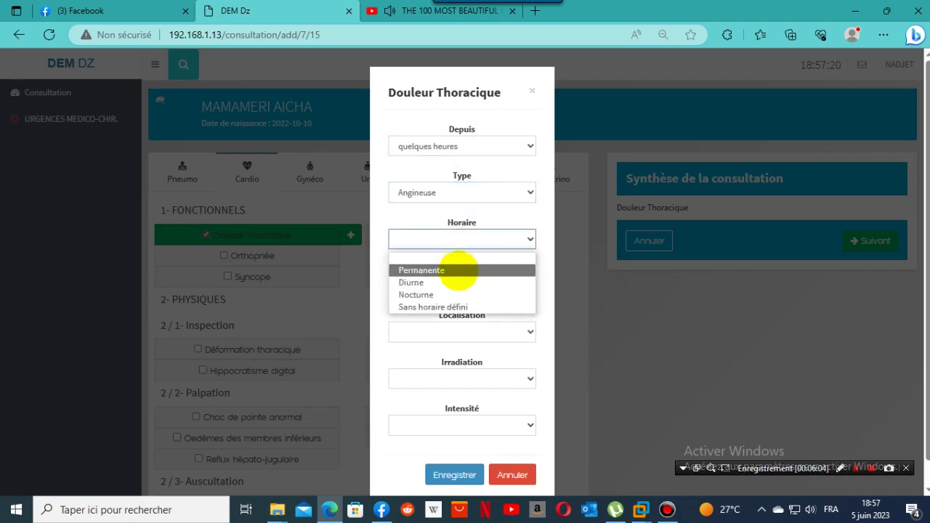
click(458, 270)
Set the chest pain to Progressive, Retrosternale, Sans irradiation, peu intense, then save and continue.
click(466, 289)
click(473, 315)
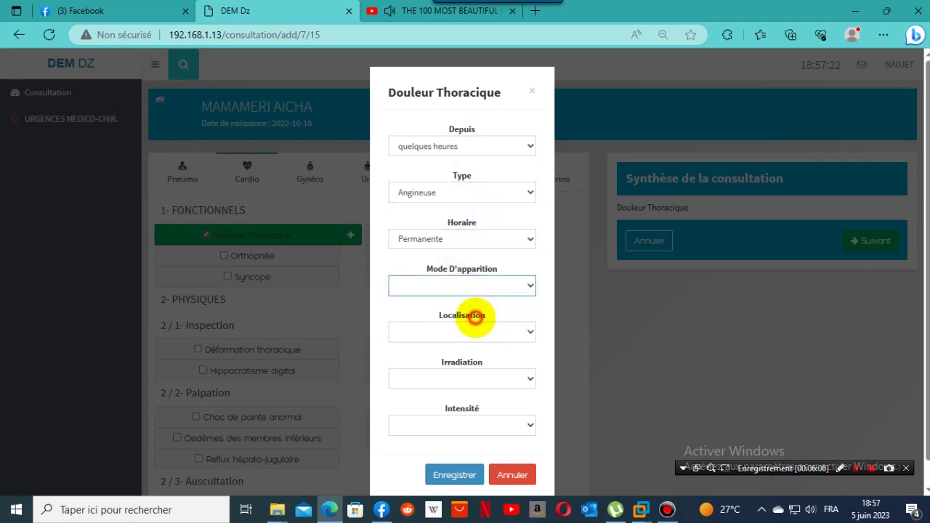
click(486, 333)
click(473, 364)
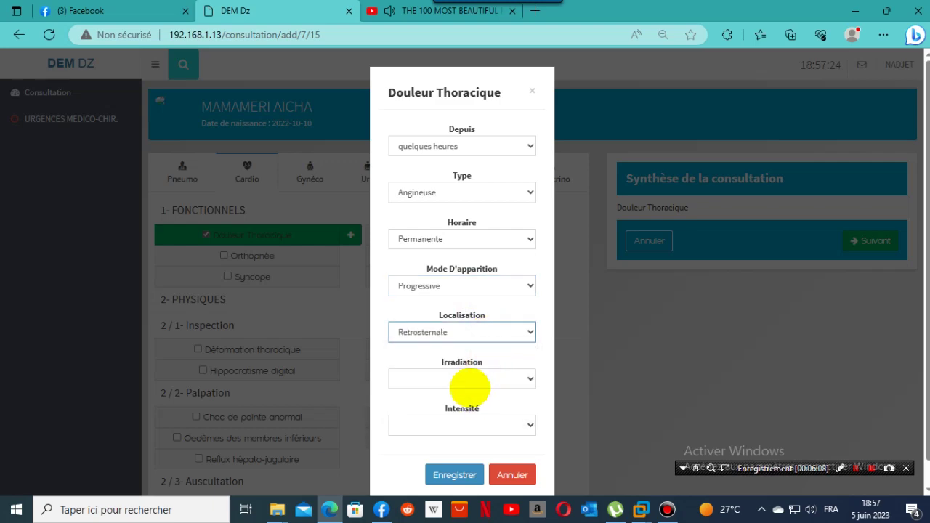
click(471, 381)
click(471, 410)
click(471, 426)
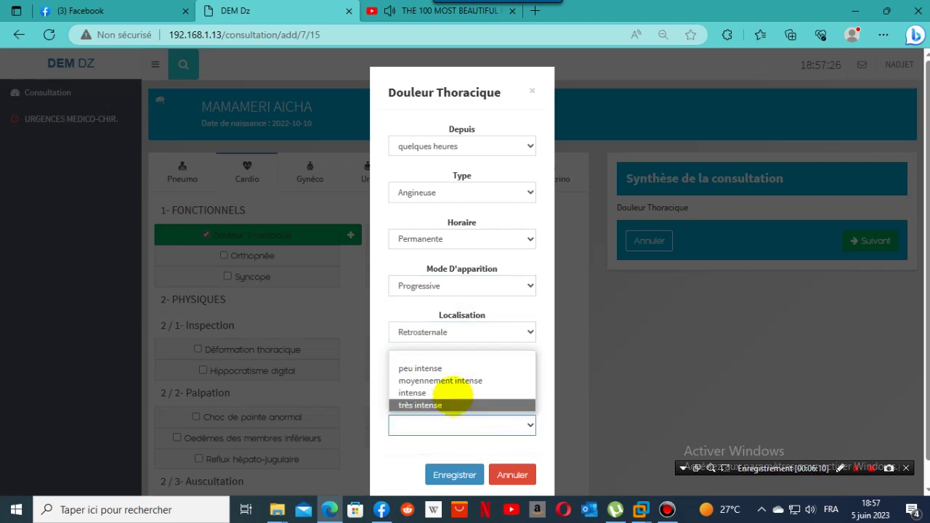
click(439, 369)
click(455, 474)
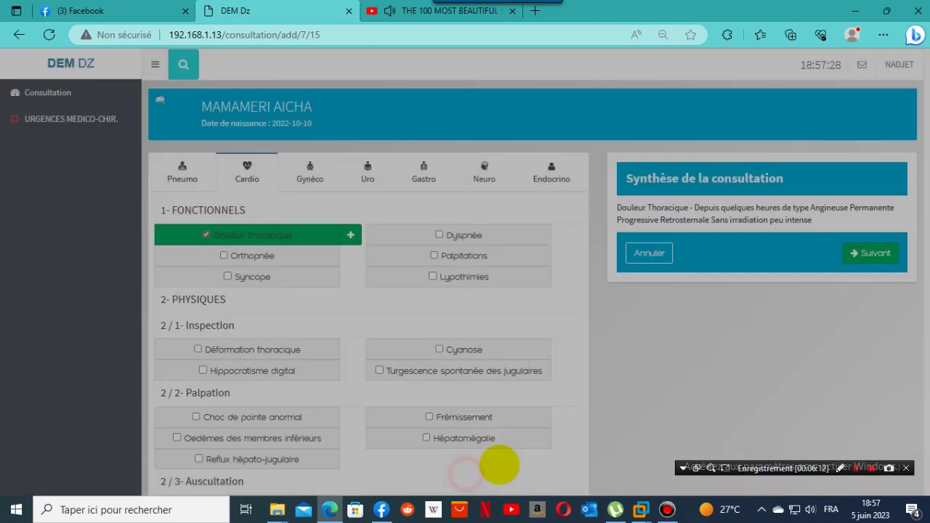
click(875, 251)
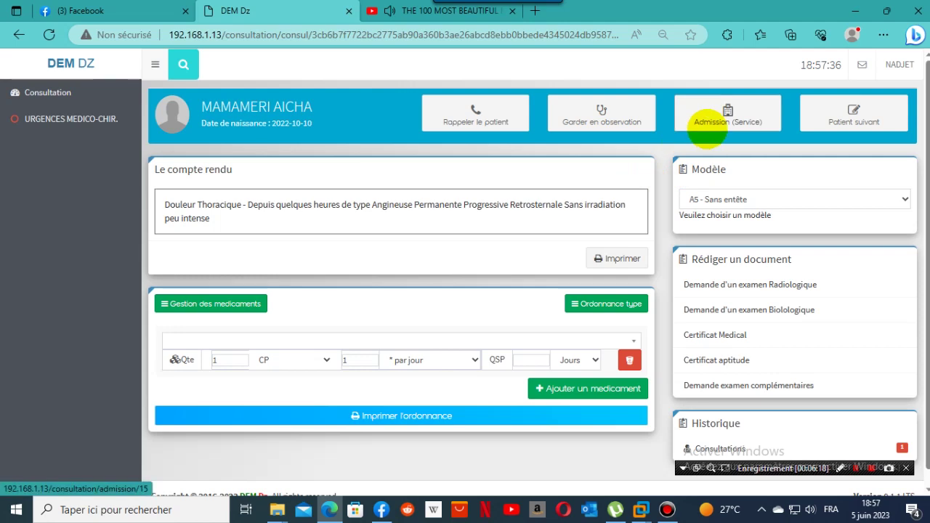
Admit the patient to MEDECINE INFANTILE in unité 1, Salle 1, lit 1.
click(711, 122)
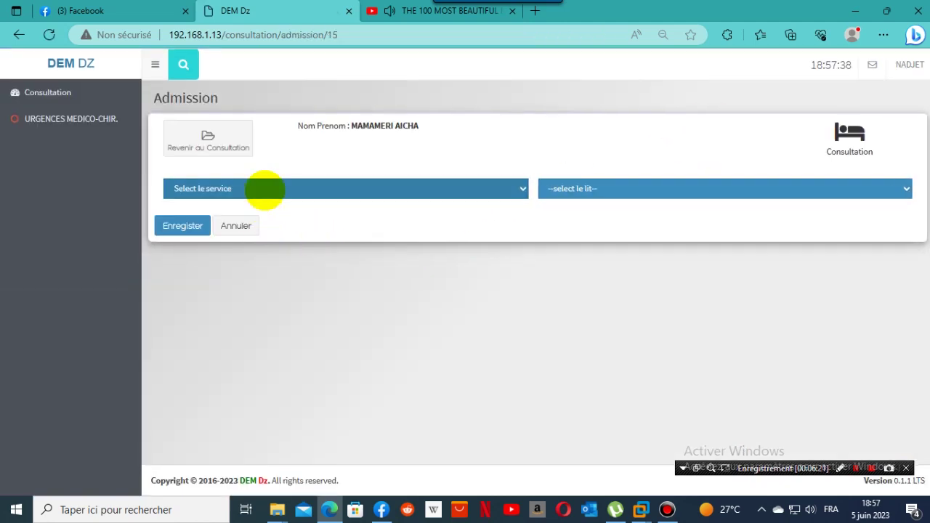
click(264, 188)
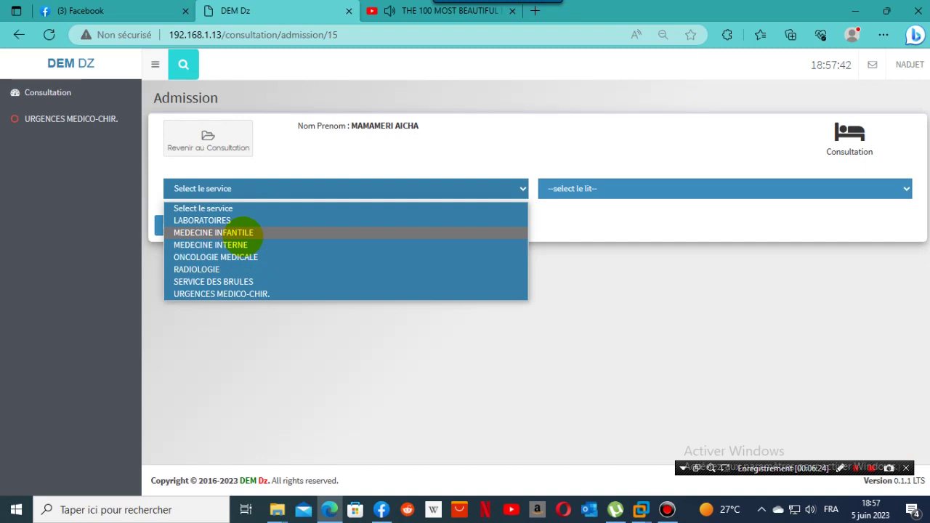
click(242, 231)
click(646, 188)
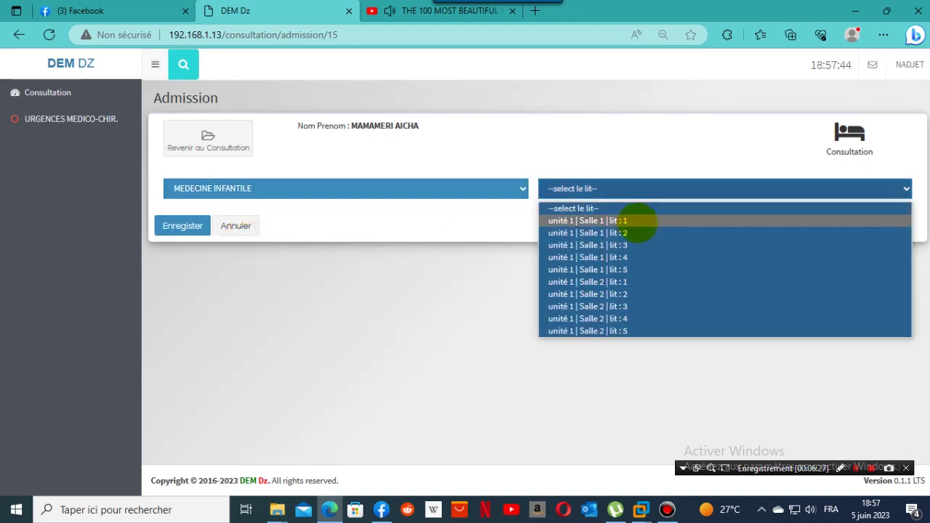
click(638, 221)
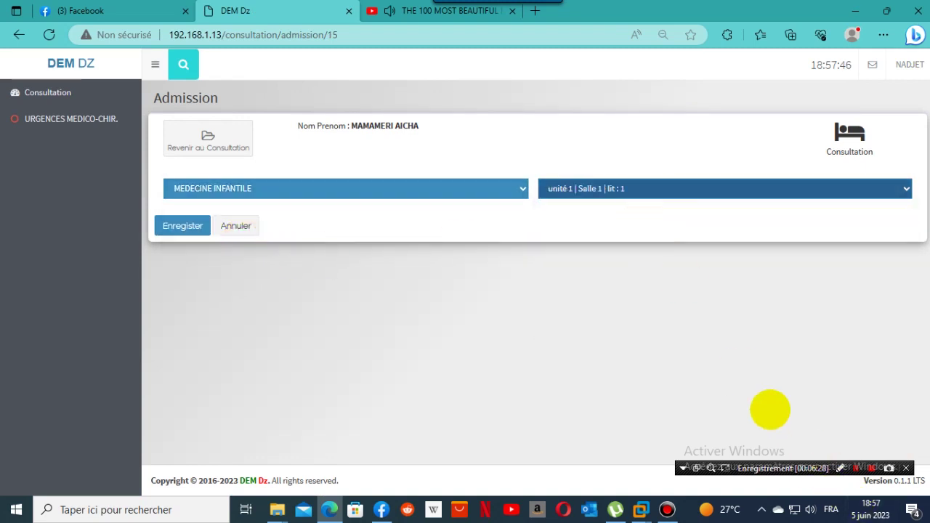
click(178, 225)
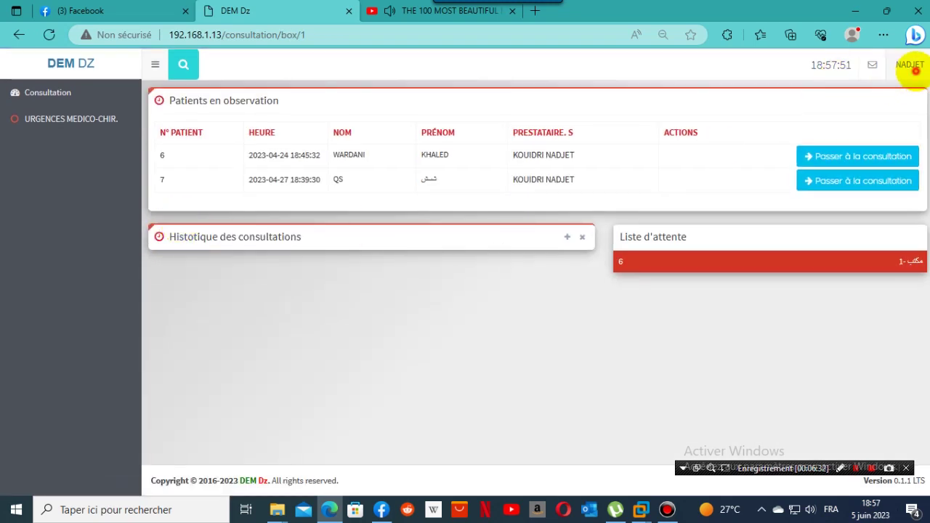
Log out of the doctor's account back to the login page.
click(910, 65)
click(893, 143)
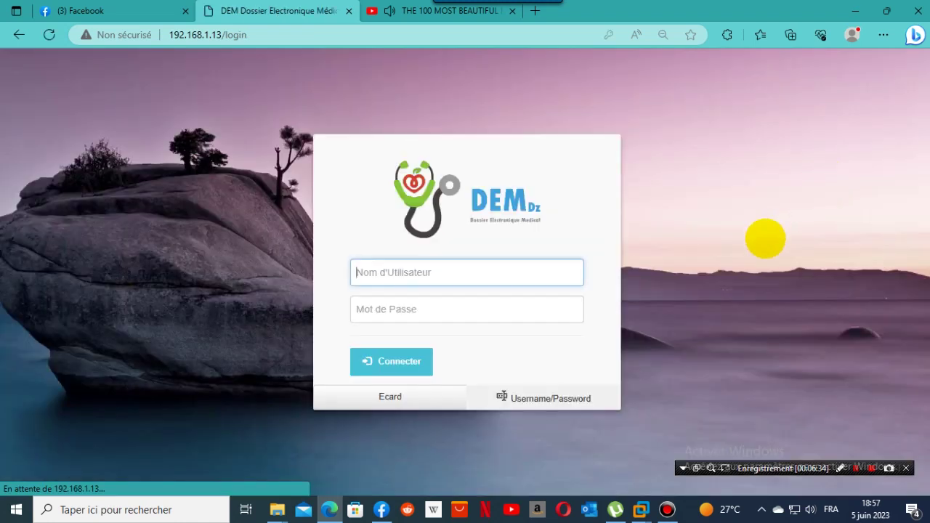
click(455, 272)
Sign in as the paediatric ward, retyping its password, and open the Salle 1 Lit 1 patient's file.
click(366, 125)
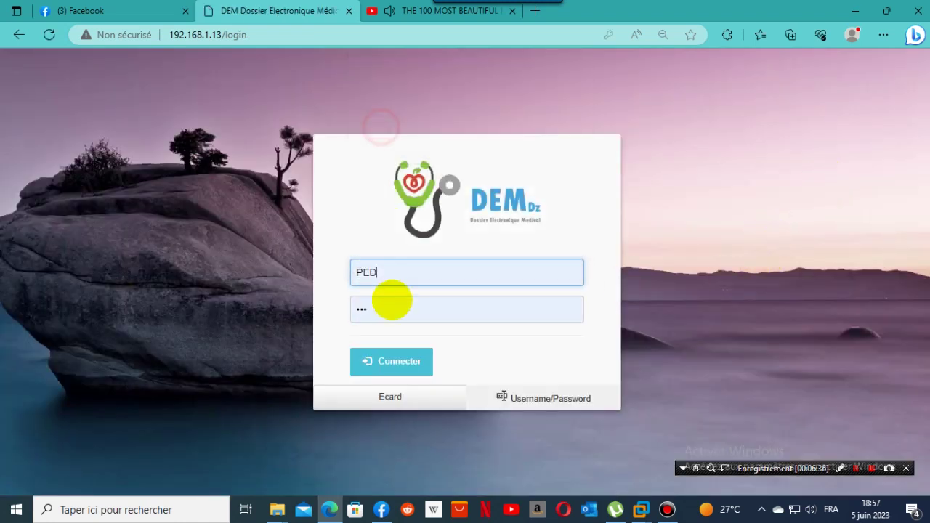
click(393, 362)
double_click(407, 353)
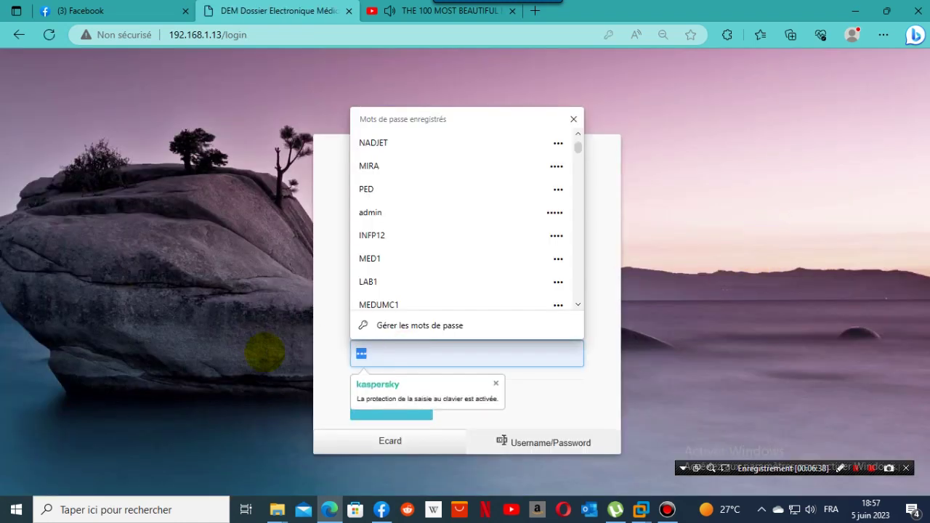
text(ped)
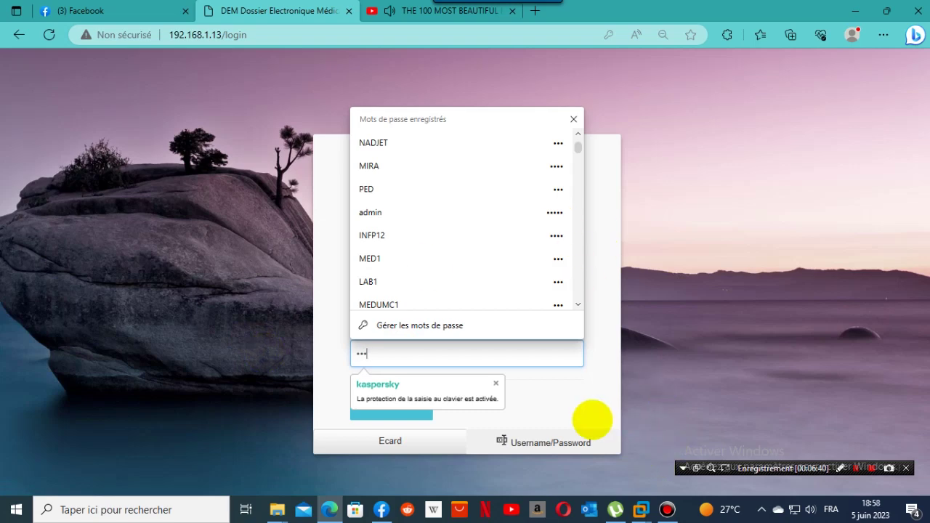
click(592, 418)
click(393, 407)
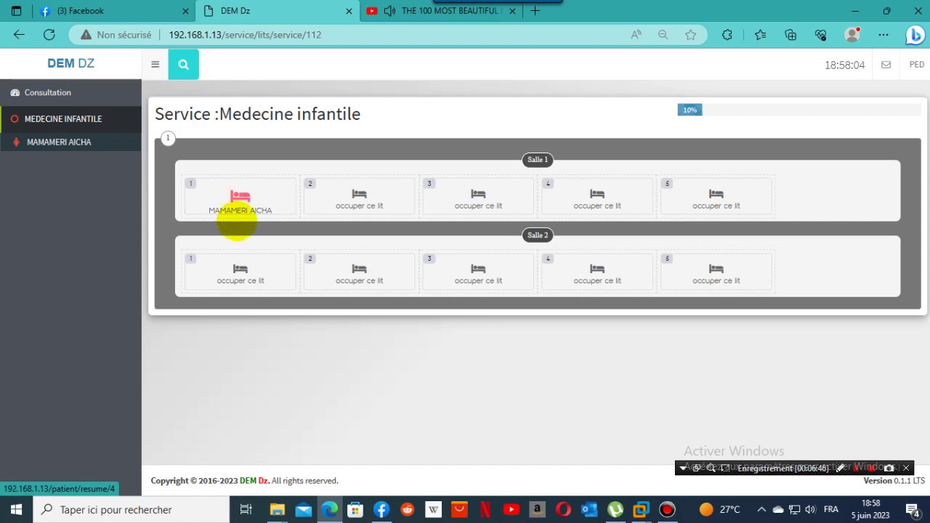
click(240, 206)
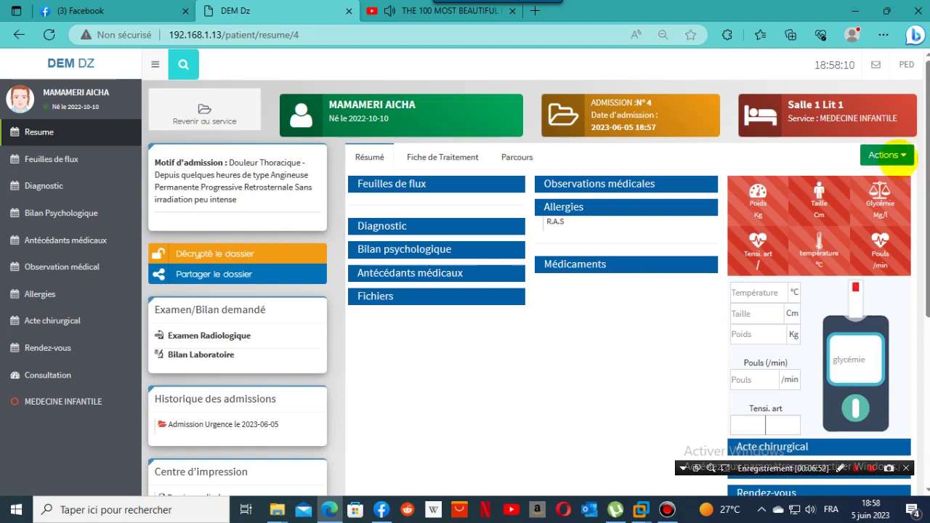
click(900, 157)
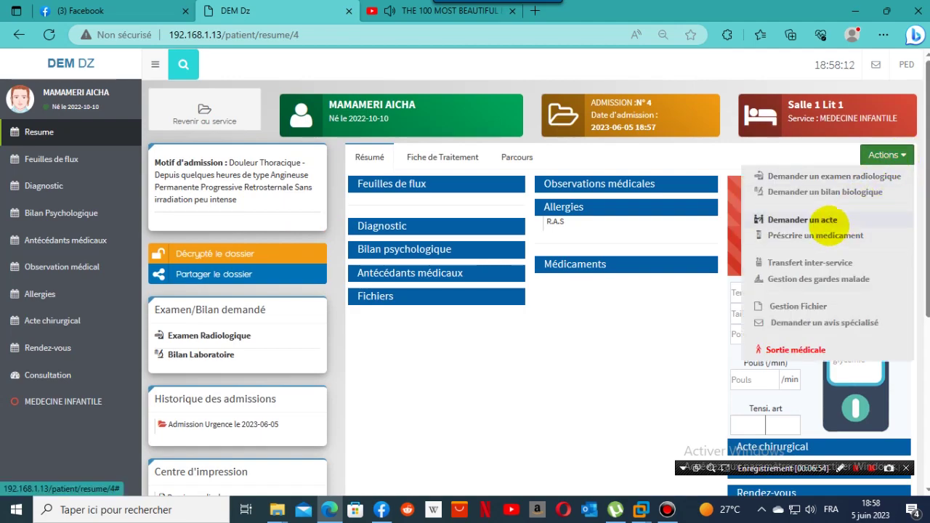
click(843, 226)
click(550, 107)
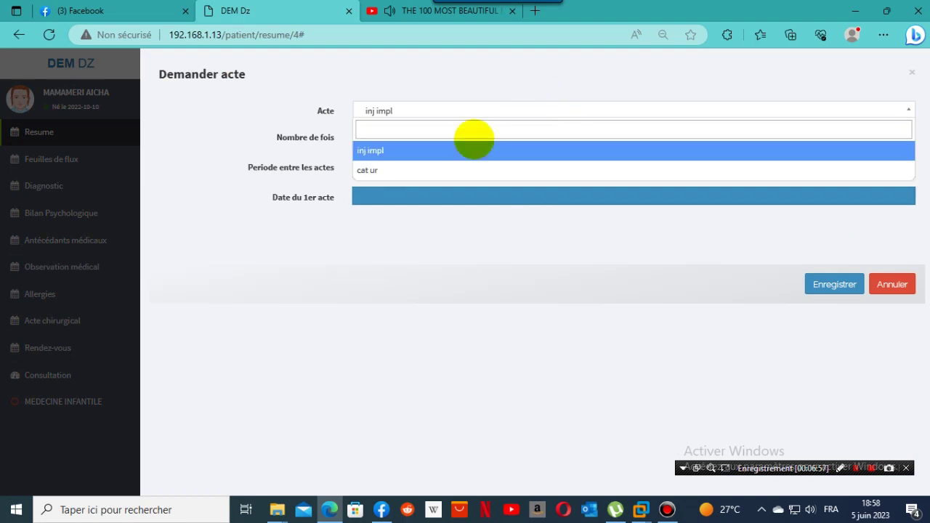
click(430, 152)
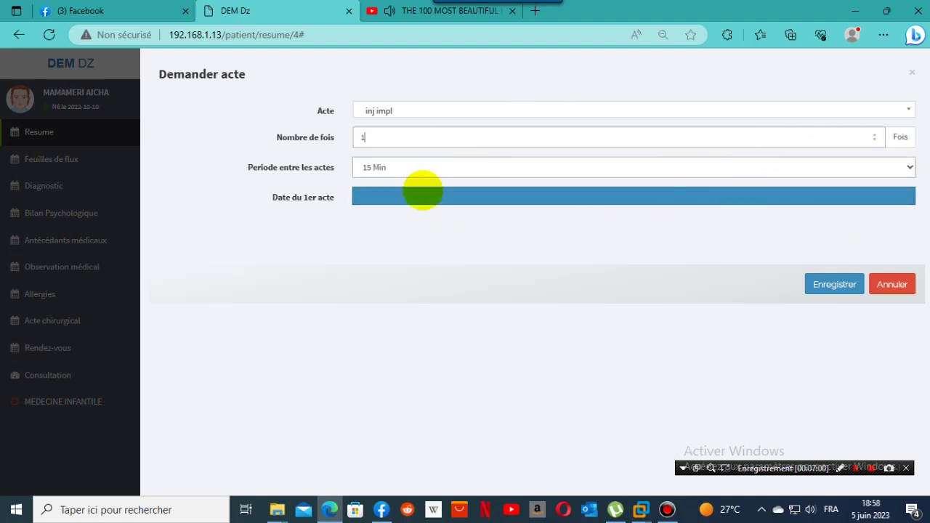
click(421, 195)
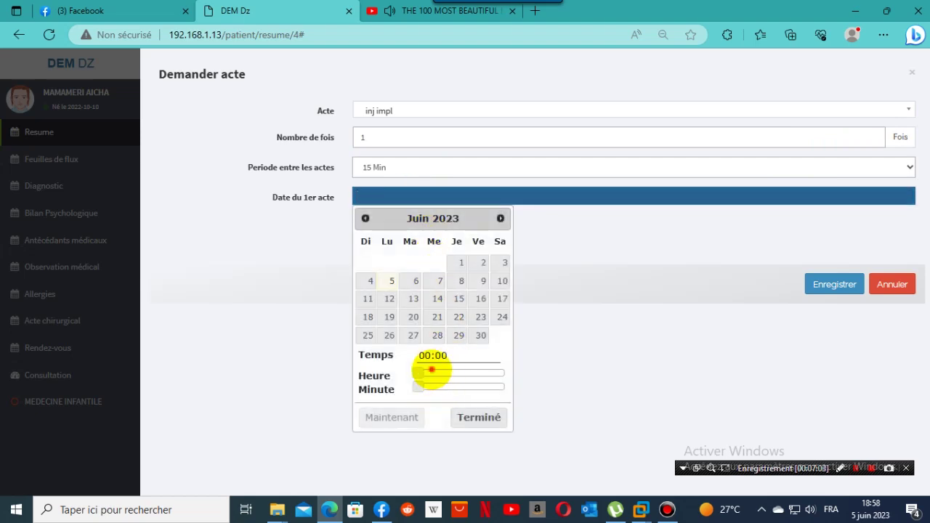
click(432, 372)
click(421, 416)
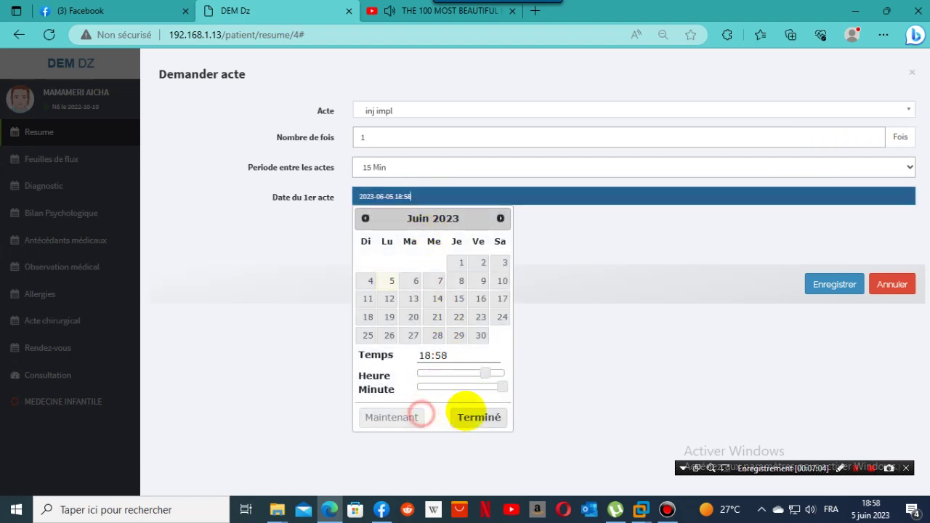
click(471, 417)
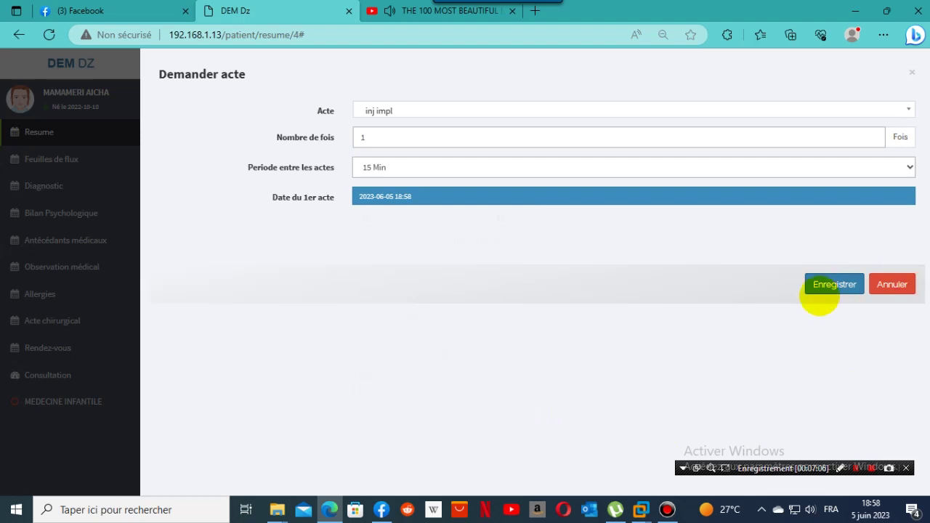
click(818, 290)
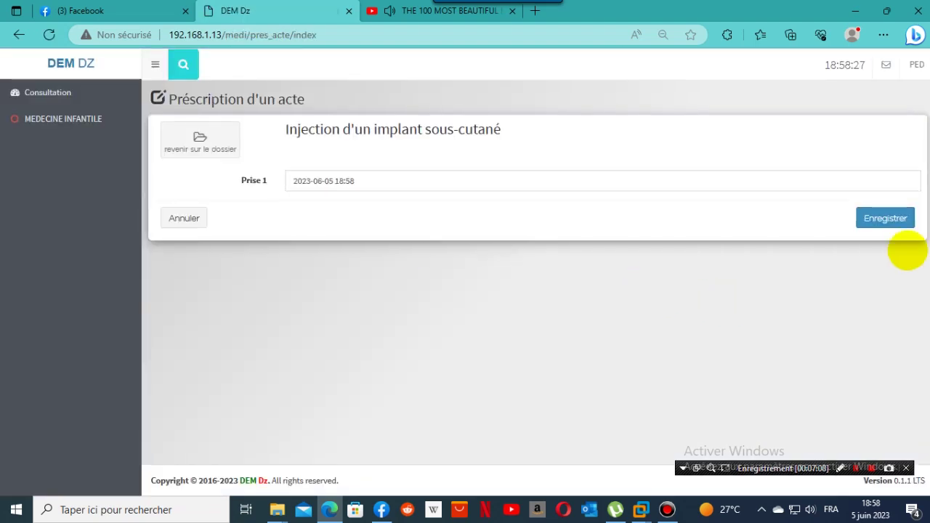
click(889, 220)
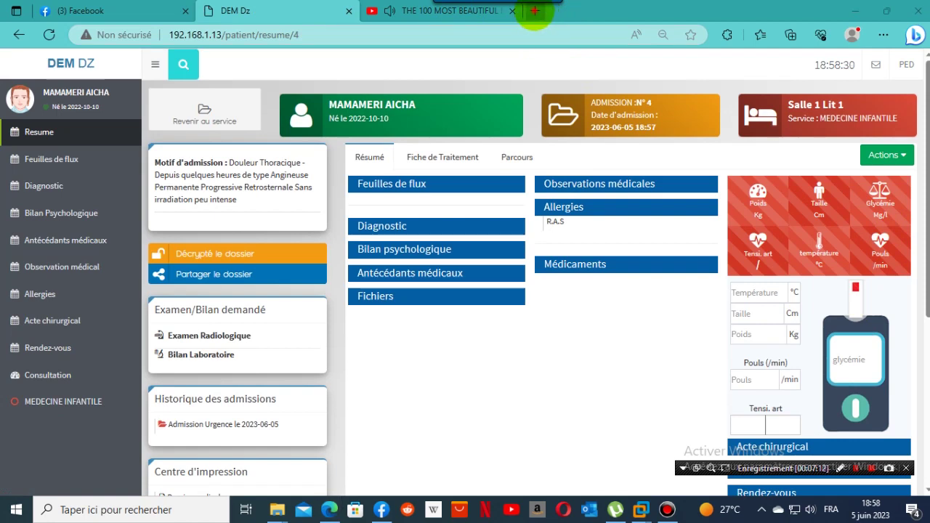
Load the ward TV display at 192.168.1.13/tv in a new browser tab.
click(535, 11)
text(1)
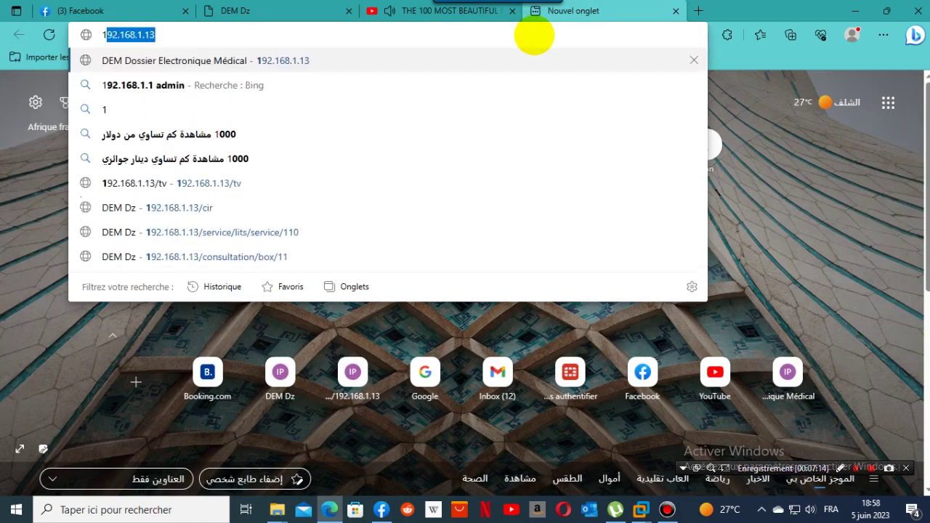
text(92)
key(Right)
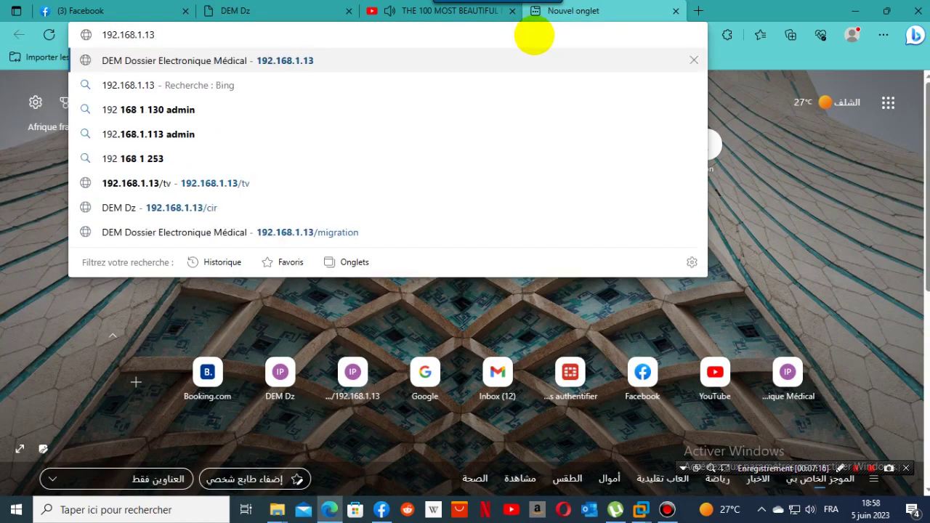
text(/TV)
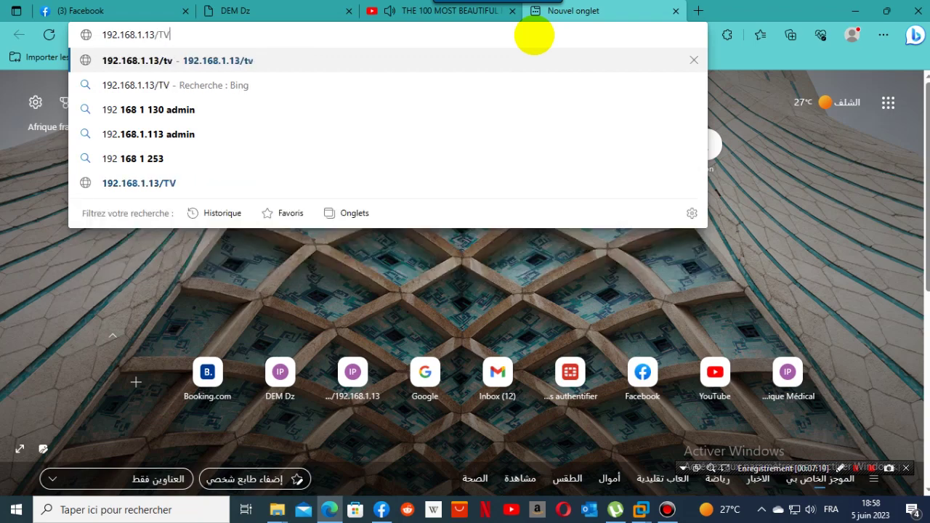
key(BackSpace)
key(BackSpace)
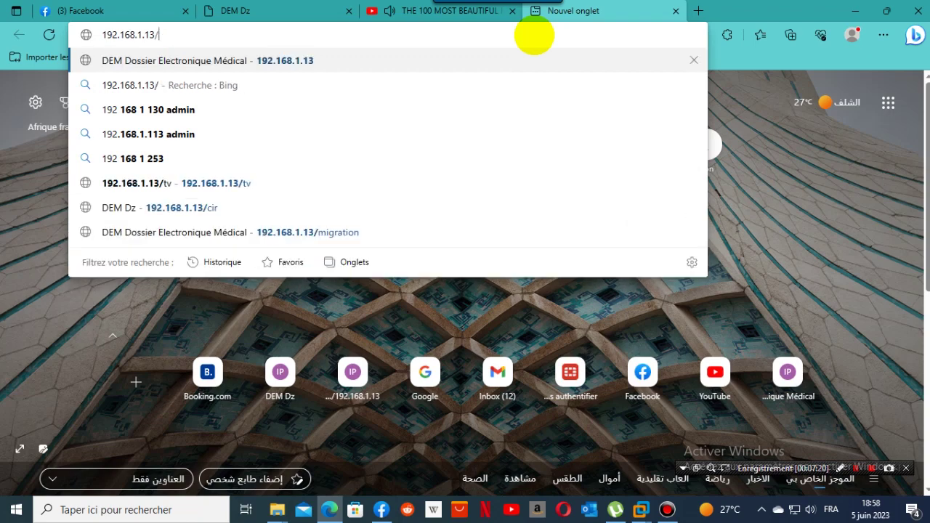
text(tv)
key(Return)
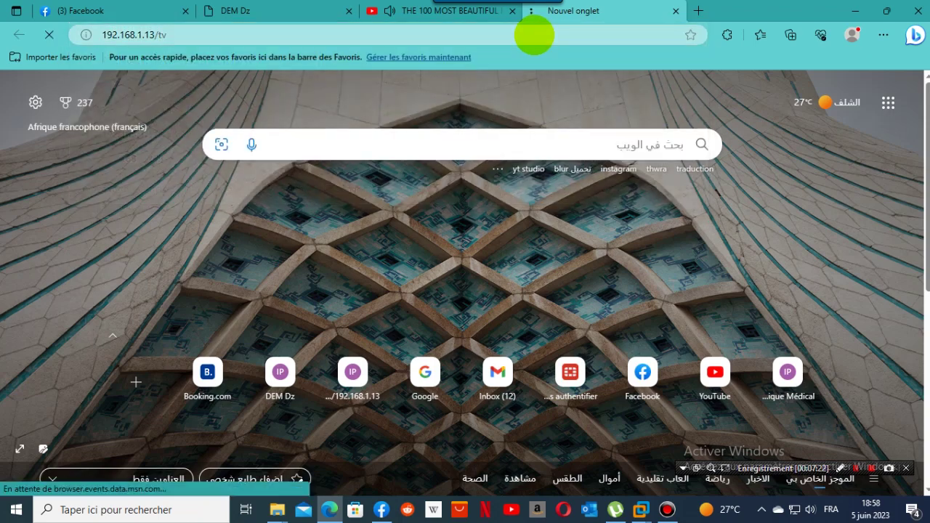
Submit the TV code to view ticket 6 called to office 1, then return to DEM Dz.
click(274, 179)
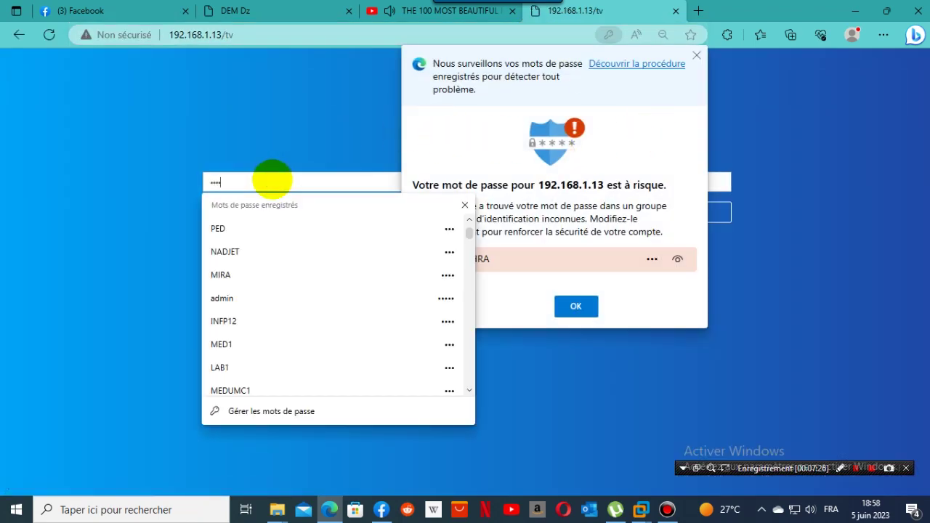
click(575, 308)
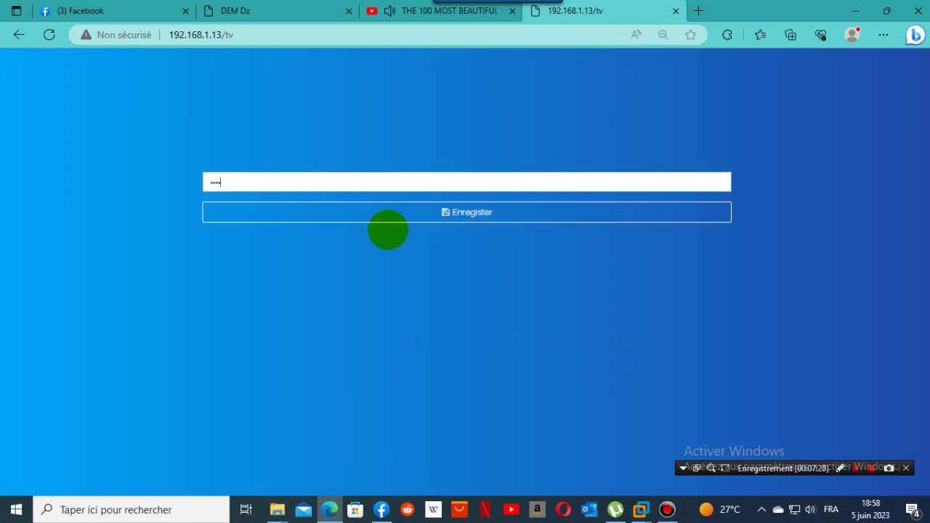
click(481, 214)
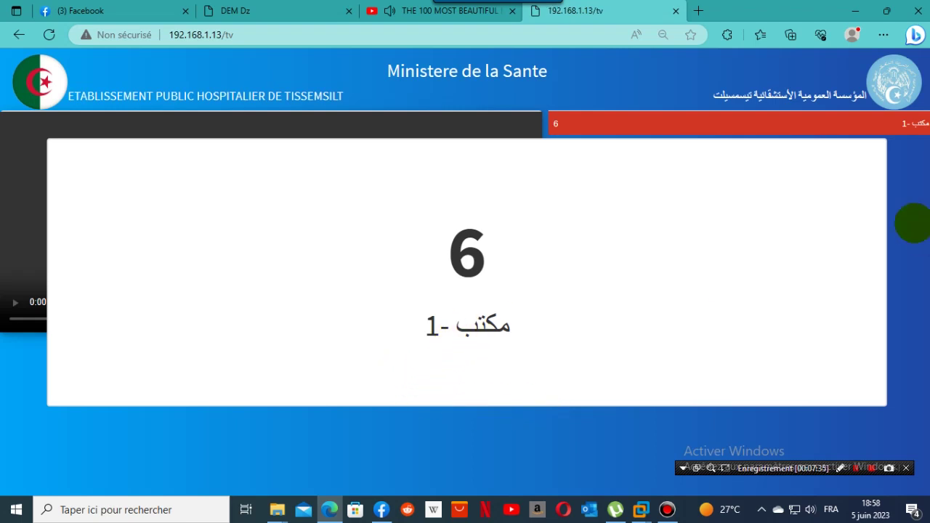
click(434, 432)
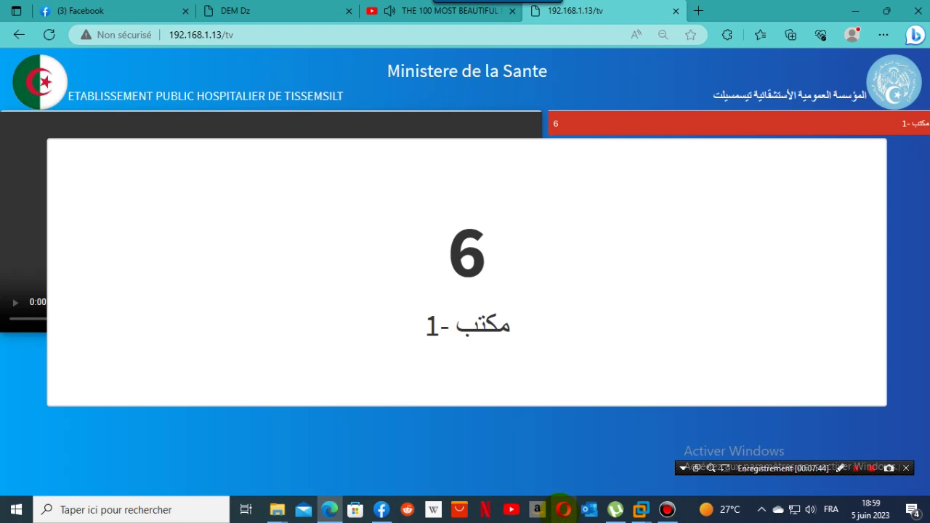
click(248, 10)
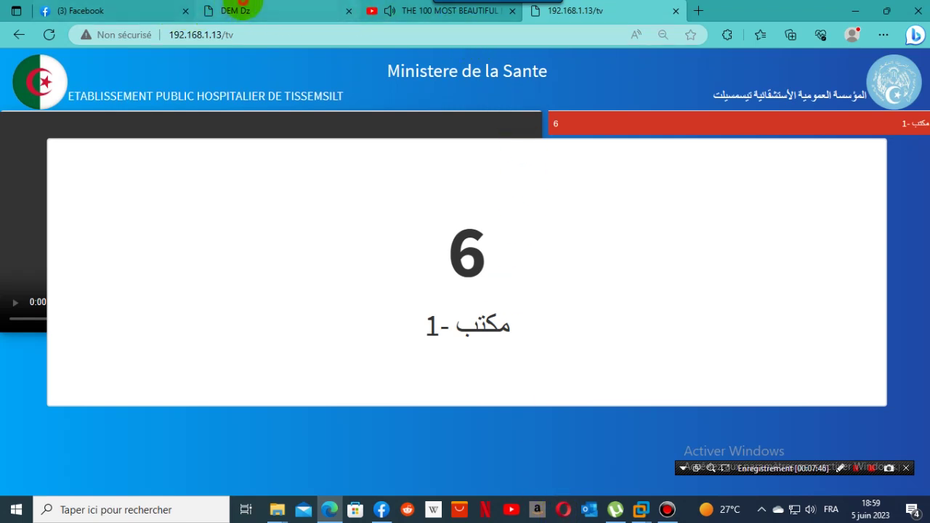
click(906, 64)
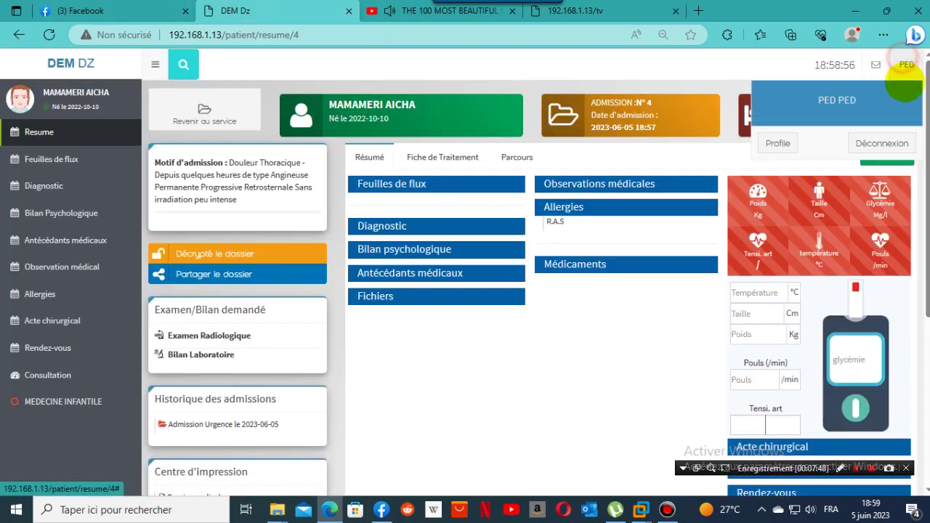
Log out, sign in with the saved administrator login, and open the administration Settings page.
click(890, 141)
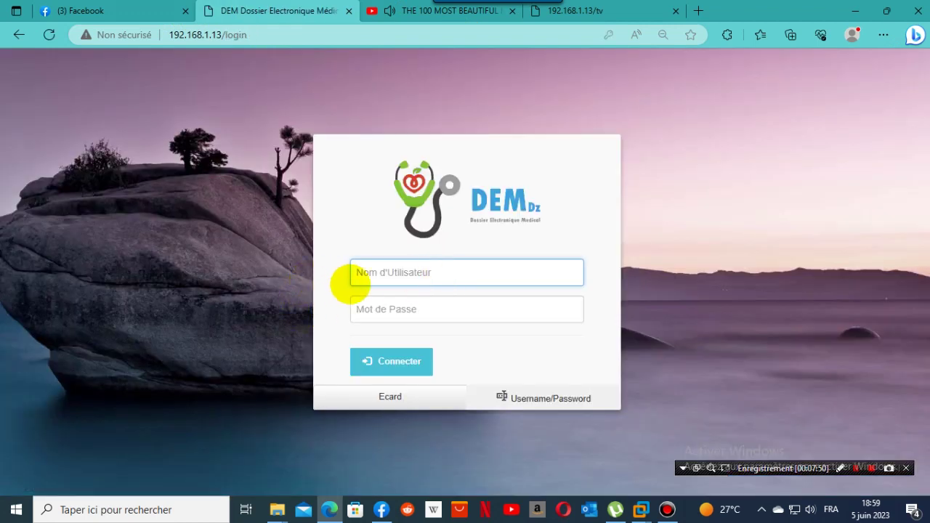
click(403, 272)
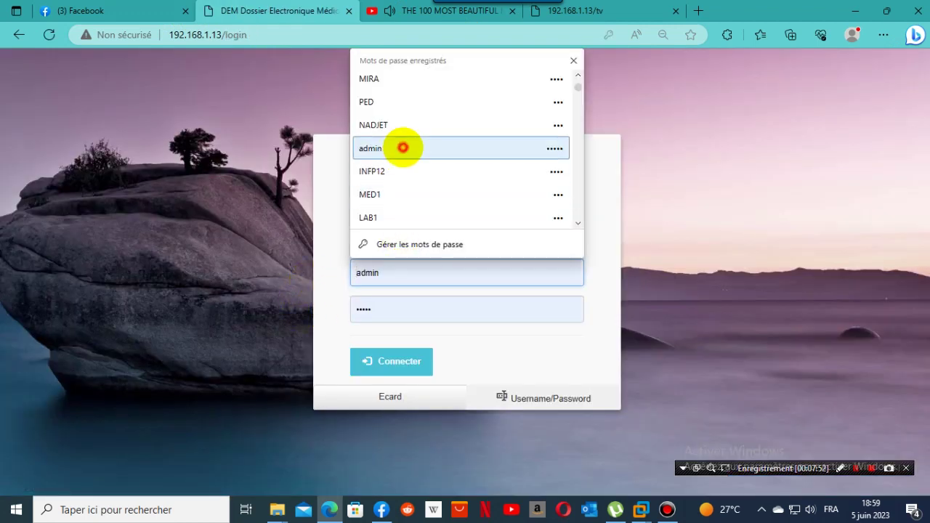
click(400, 153)
click(375, 361)
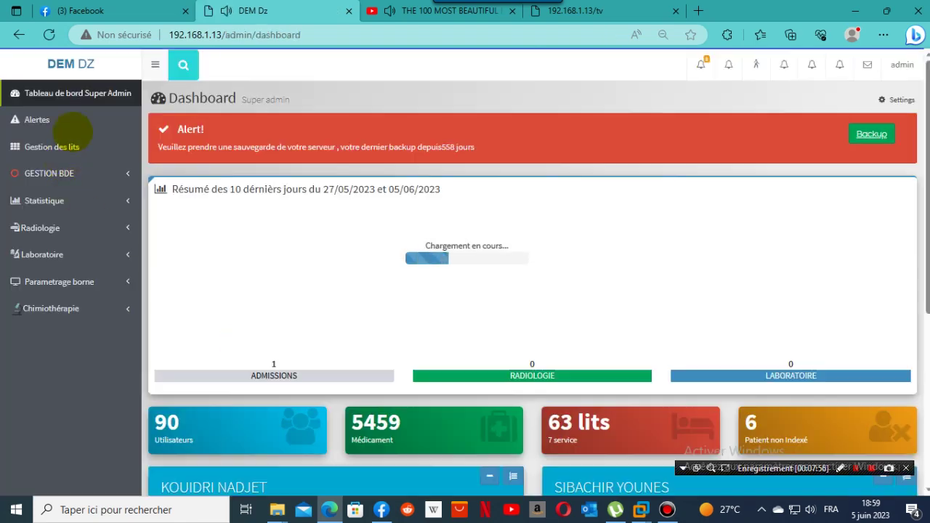
click(45, 120)
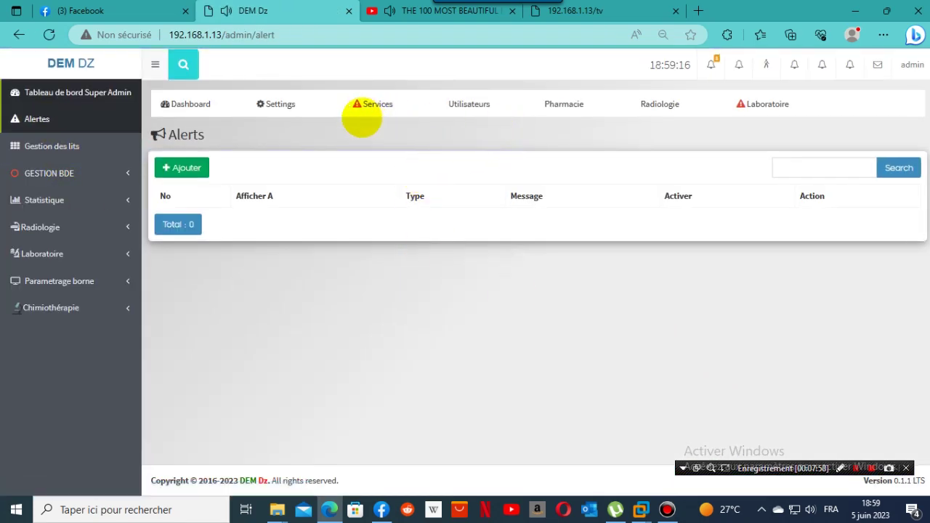
click(269, 104)
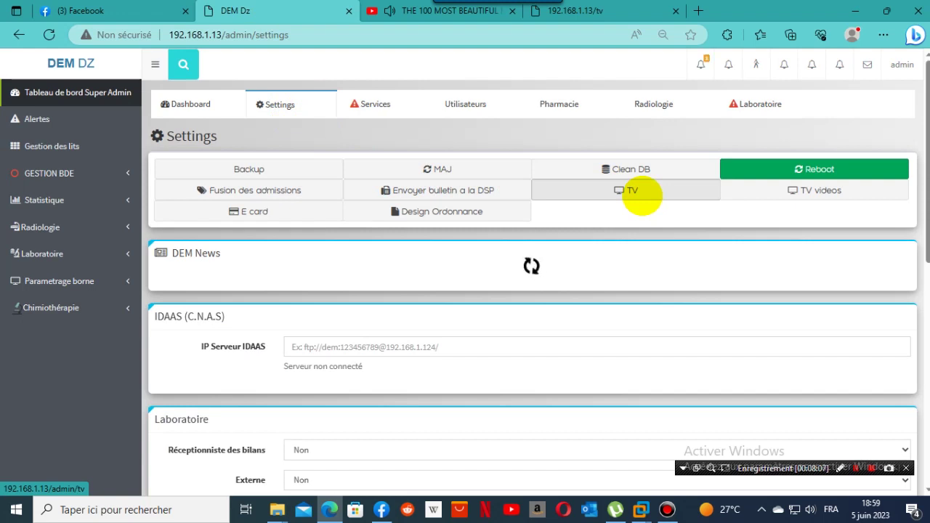
Change the first Urgence TV screen's code to 5555 and assign it to MEDECINE INFANTILE.
click(641, 195)
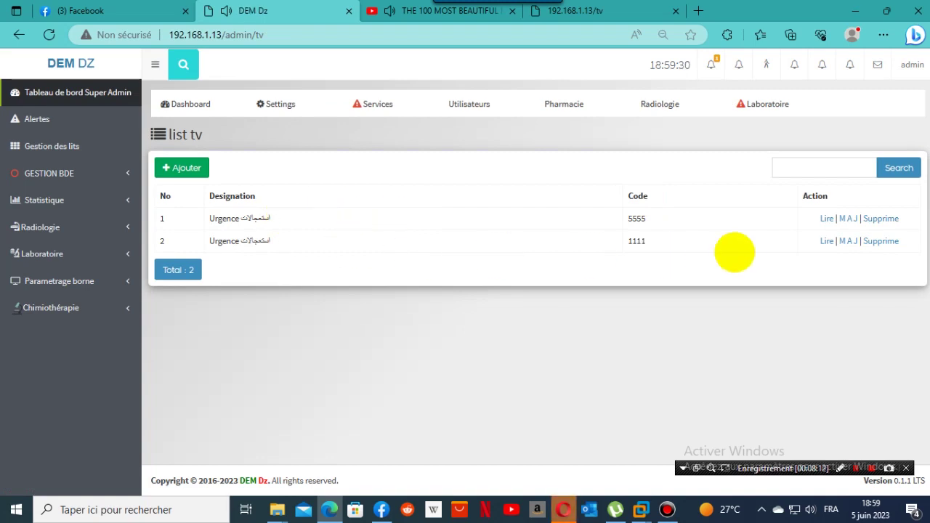
click(847, 219)
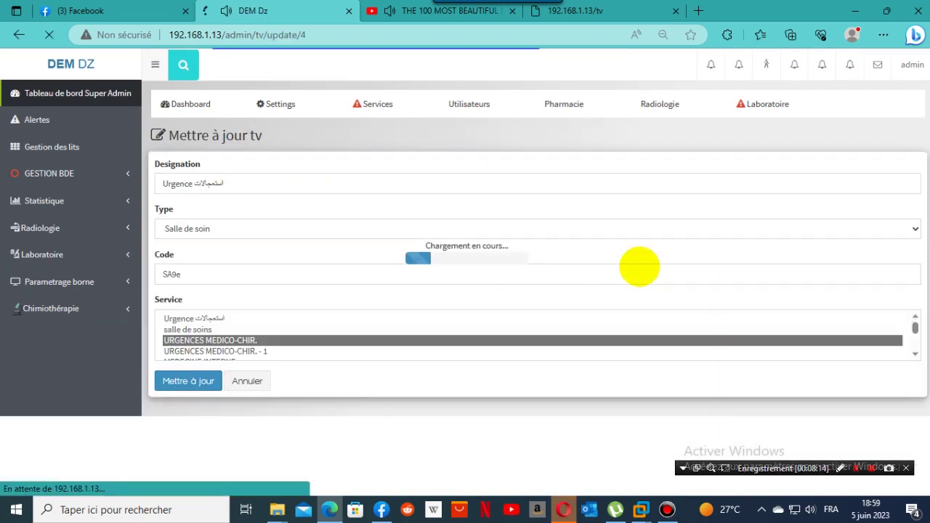
double_click(201, 275)
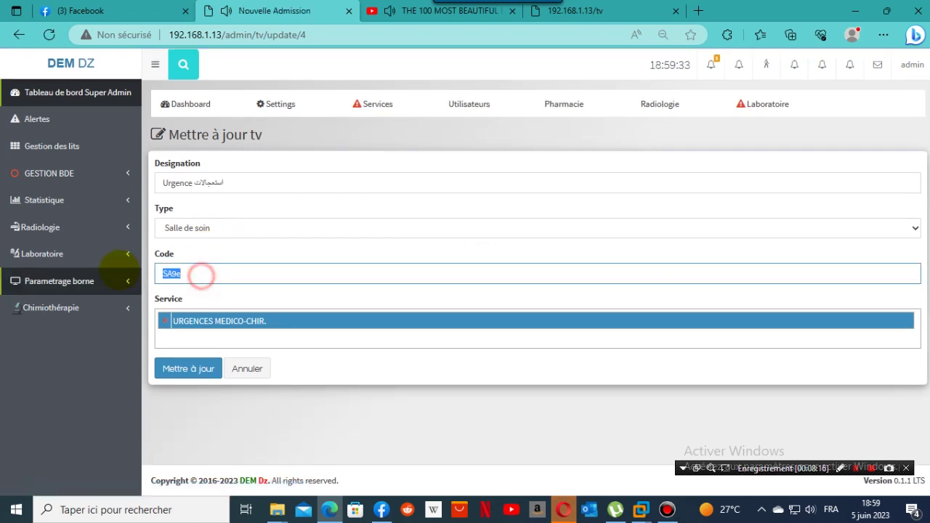
text(5555)
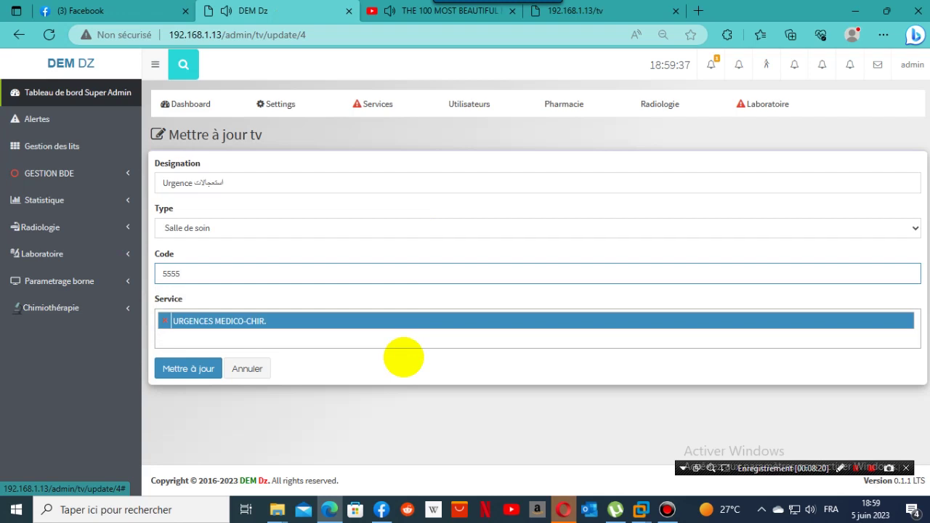
click(165, 321)
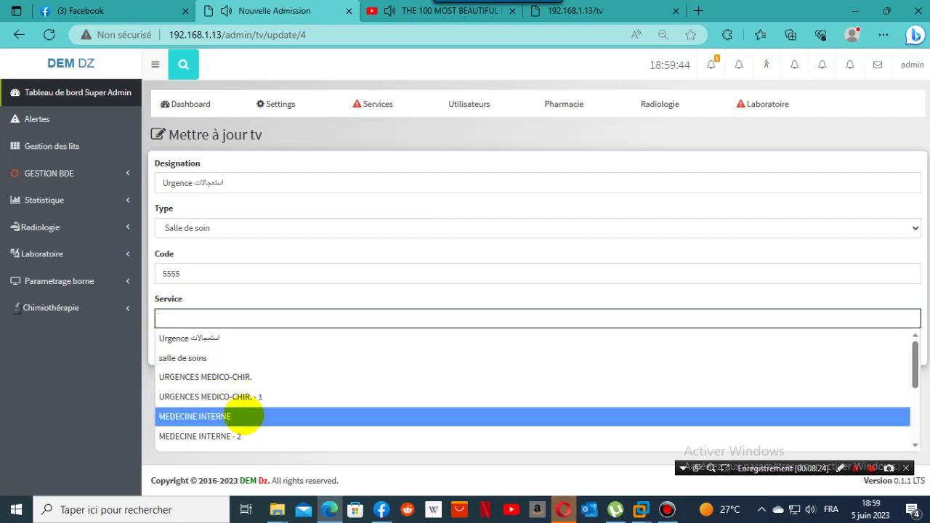
scroll(240, 416, down, 2)
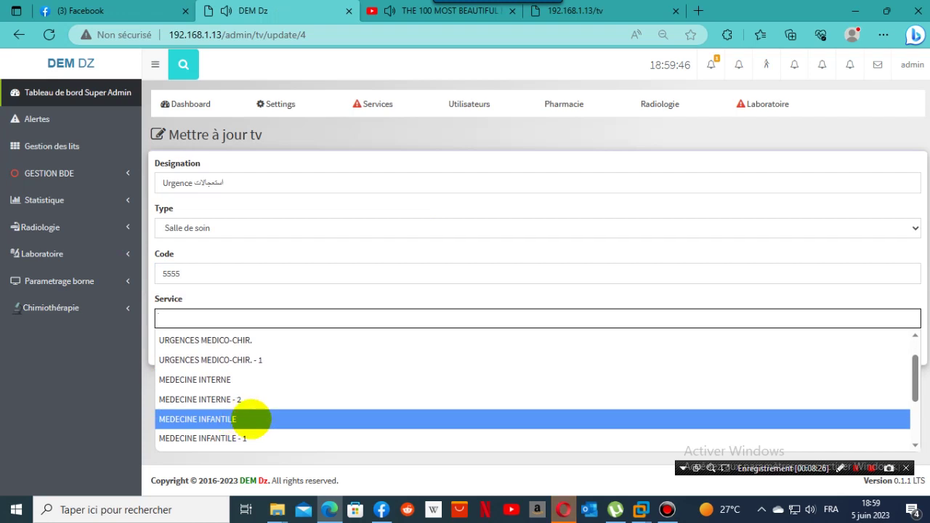
click(251, 419)
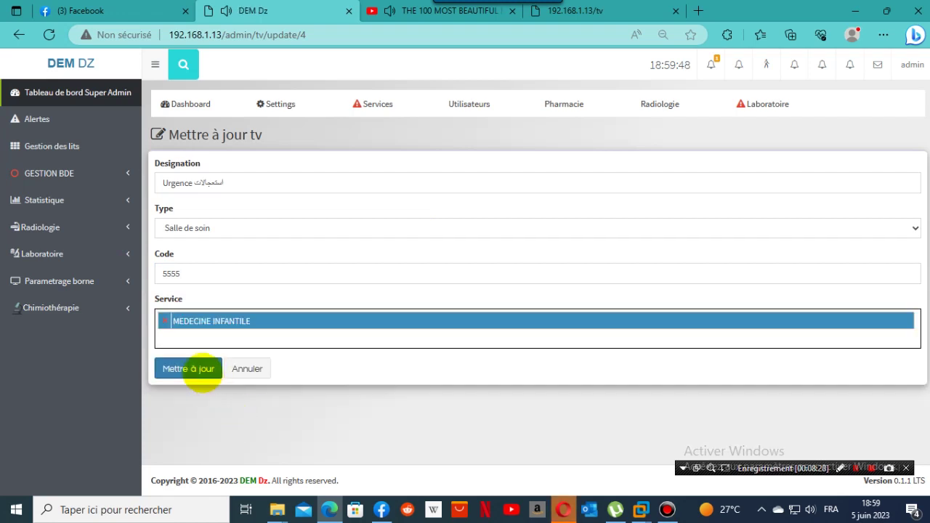
click(189, 368)
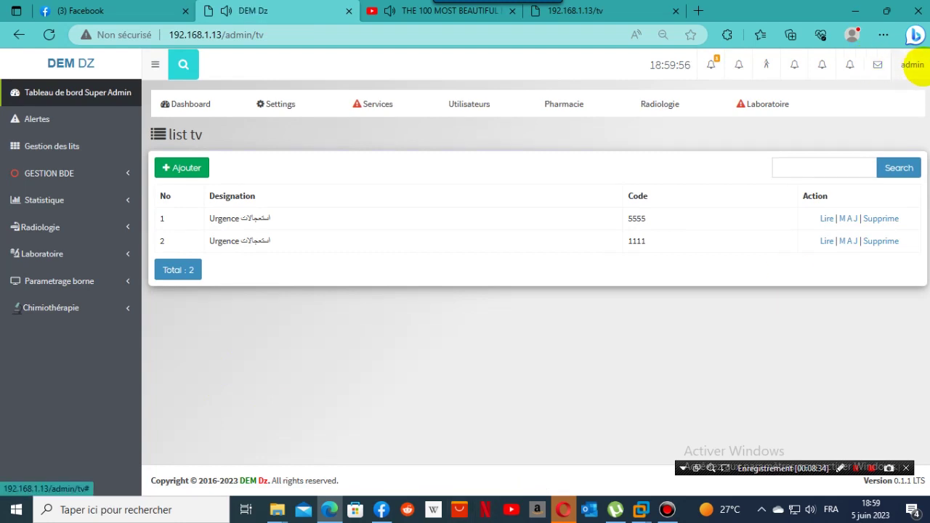
click(913, 65)
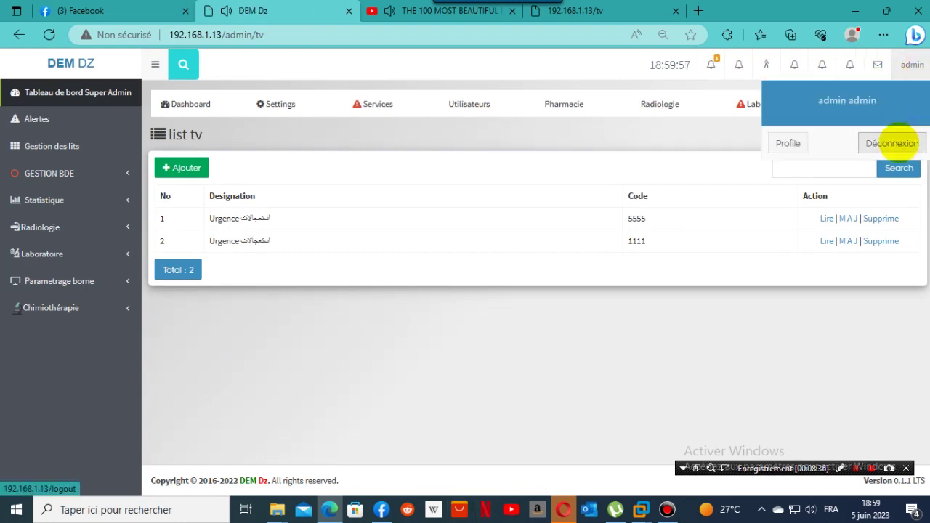
Sign out of the administrator account and log in with the saved paediatric ward credentials.
click(893, 144)
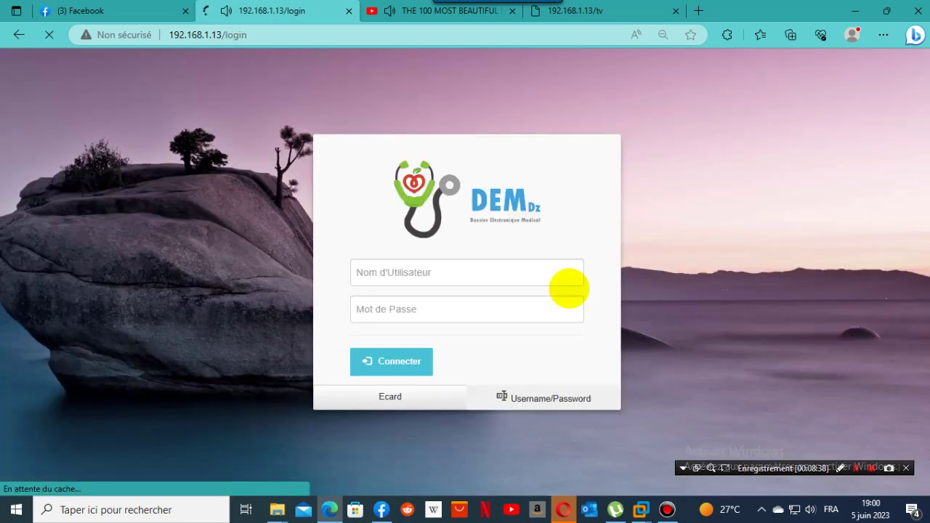
mouse_move(563, 509)
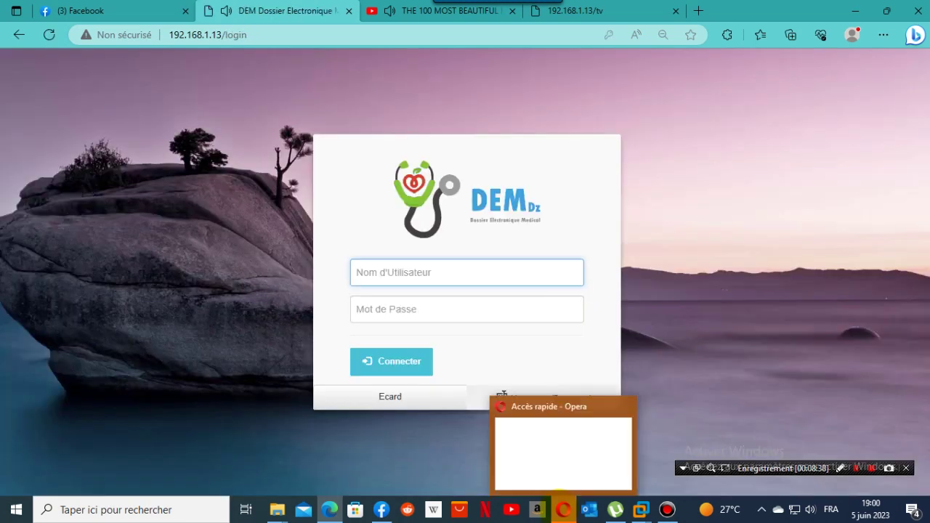
click(415, 270)
click(390, 121)
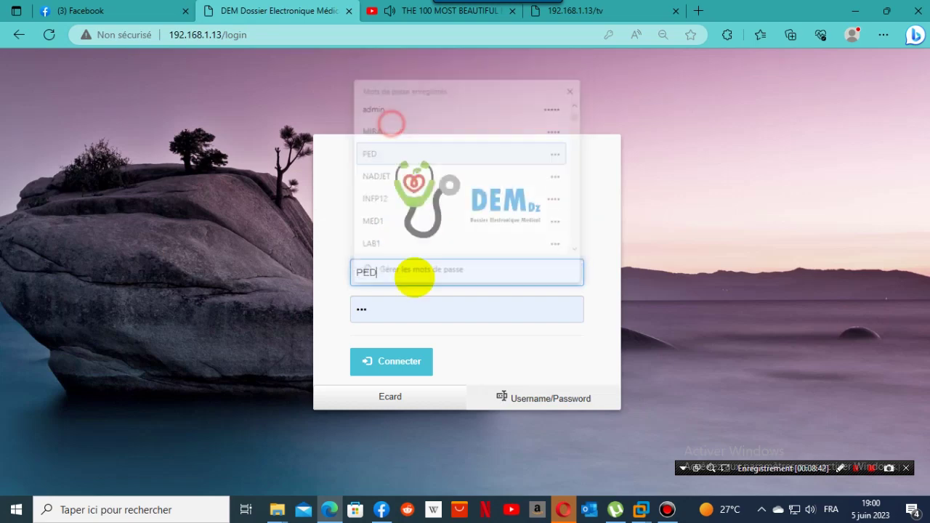
double_click(394, 308)
text(••)
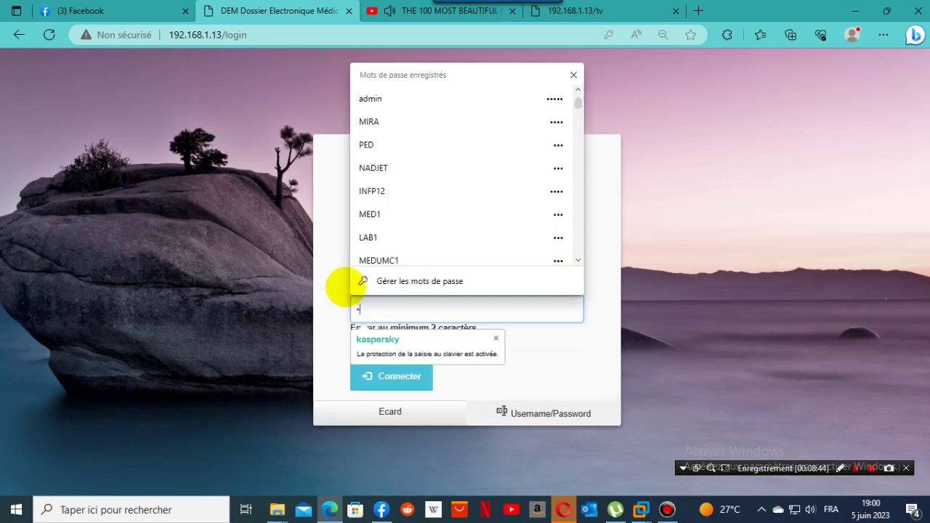
text(•)
key(Return)
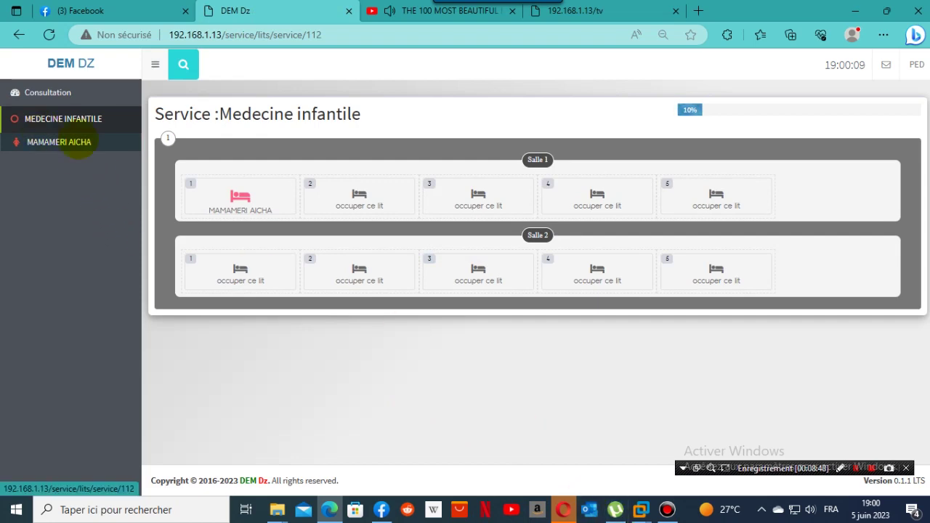
Open the summary of the patient in Salle 1 Lit 1, then bring Opera forward.
click(239, 195)
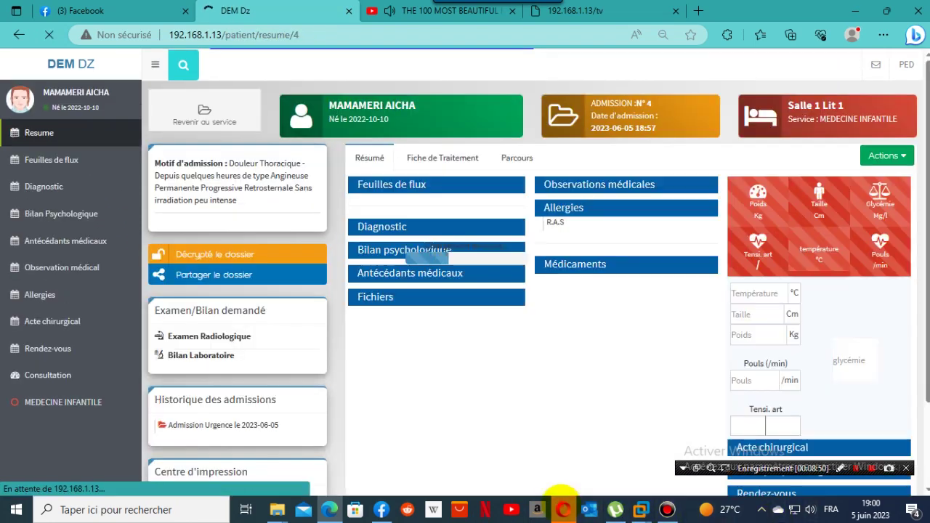
click(564, 510)
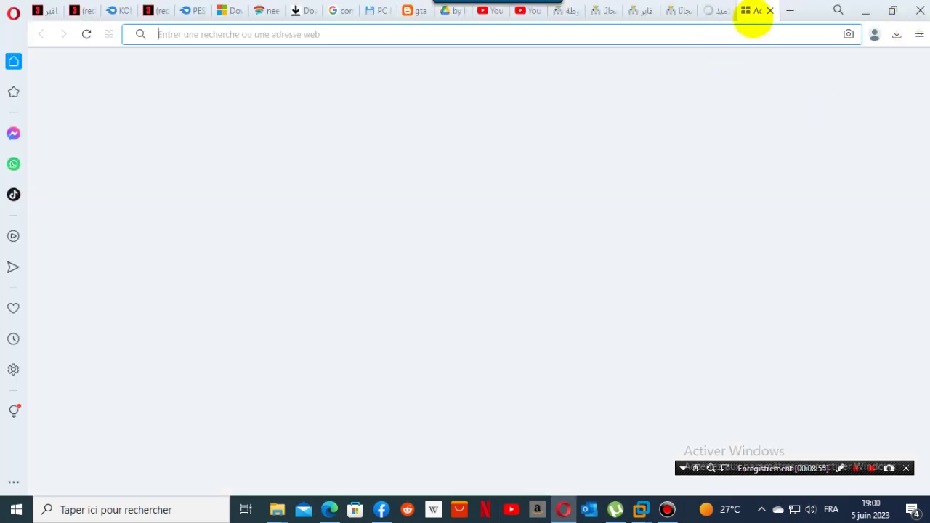
Focus Opera's address bar, then return to the DEM Dz summary for admission N°4 in Edge.
click(689, 40)
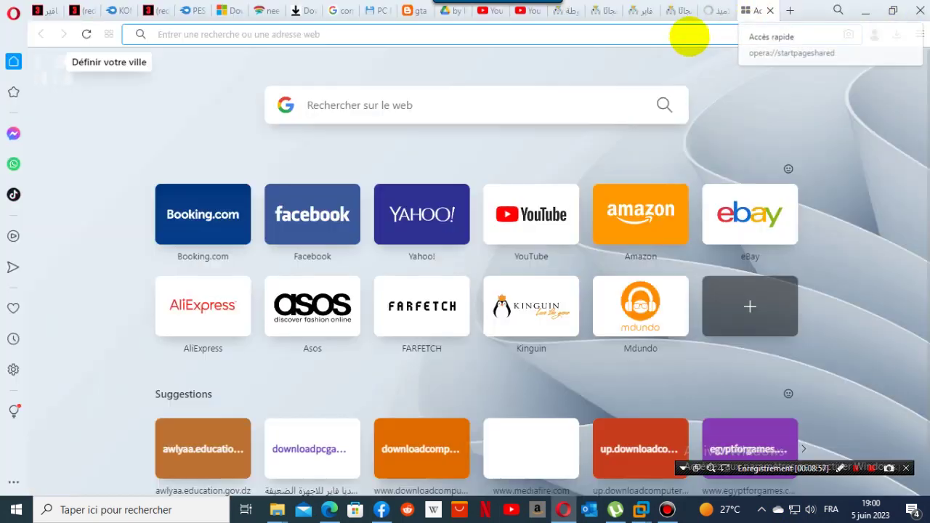
click(689, 36)
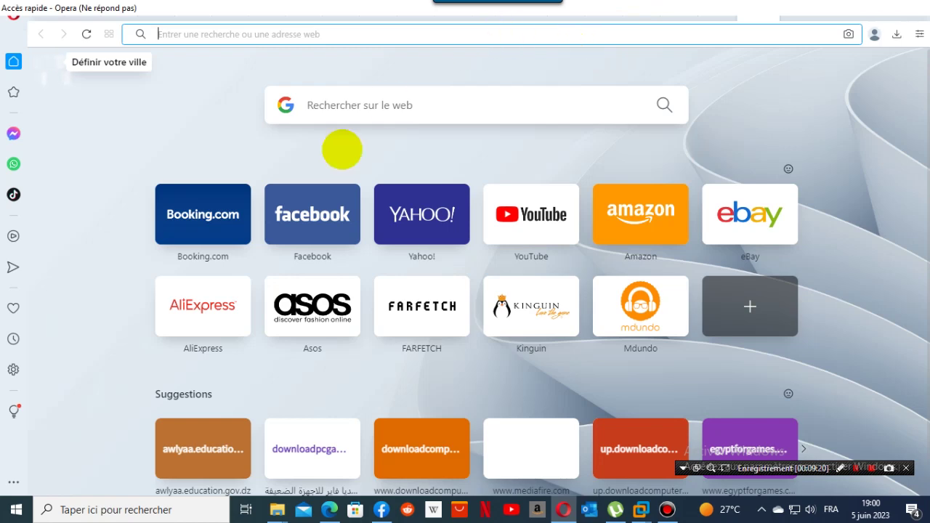
mouse_move(329, 501)
click(349, 447)
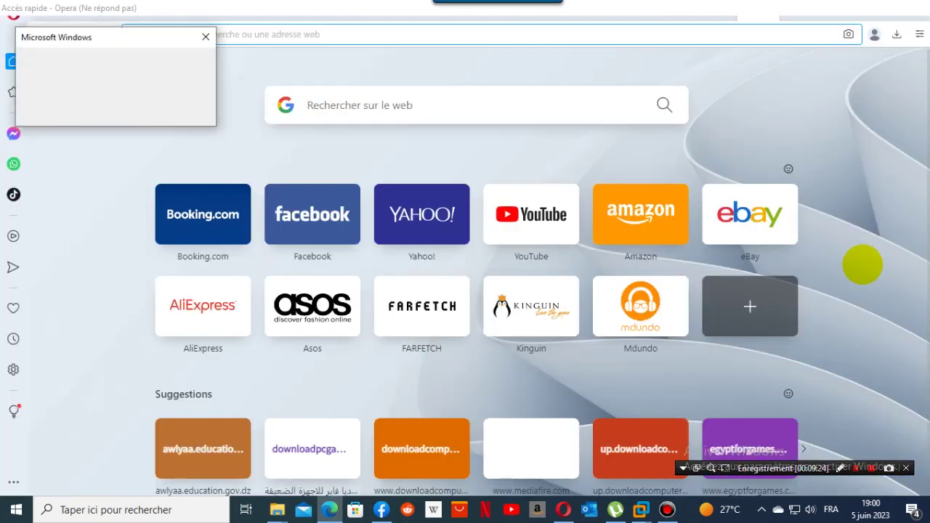
click(329, 510)
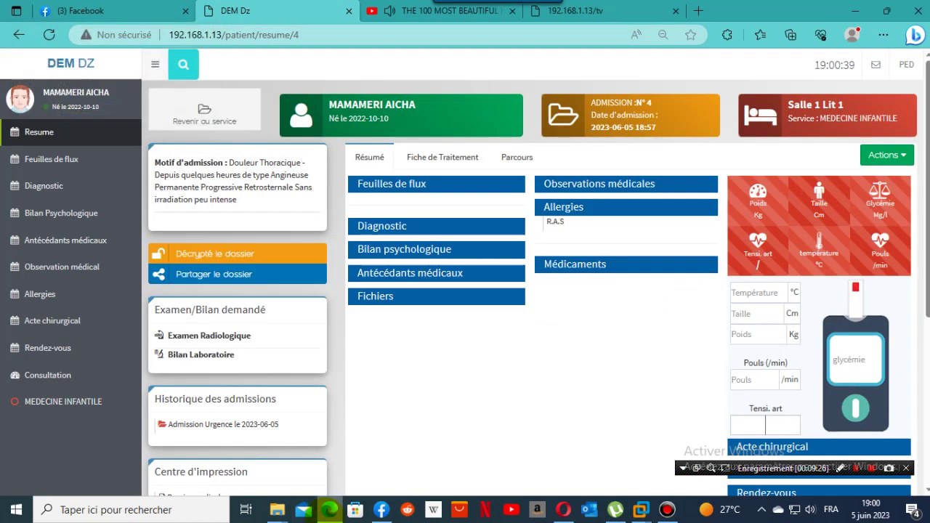
Switch from the Edge patient summary over to the Opera window.
mouse_move(329, 509)
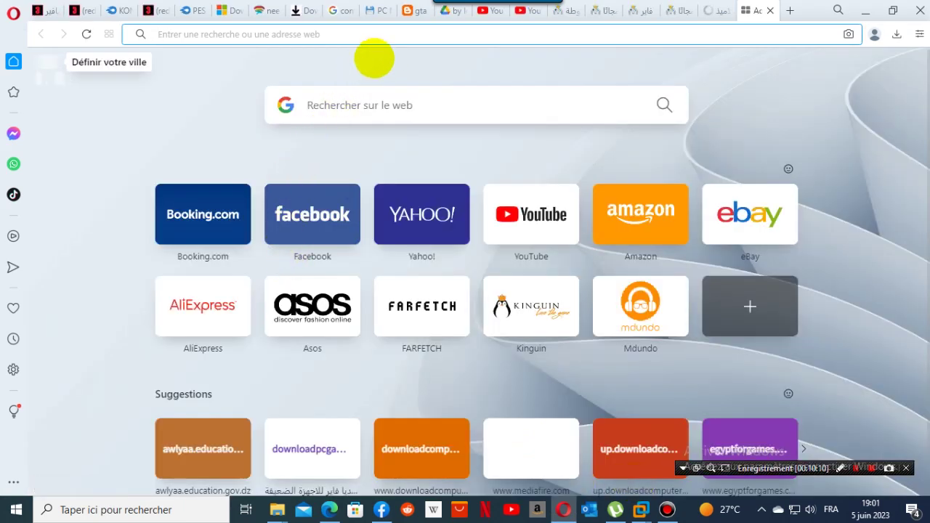
Load the ward TV display page 192.168.1.13/tv in Opera.
click(393, 35)
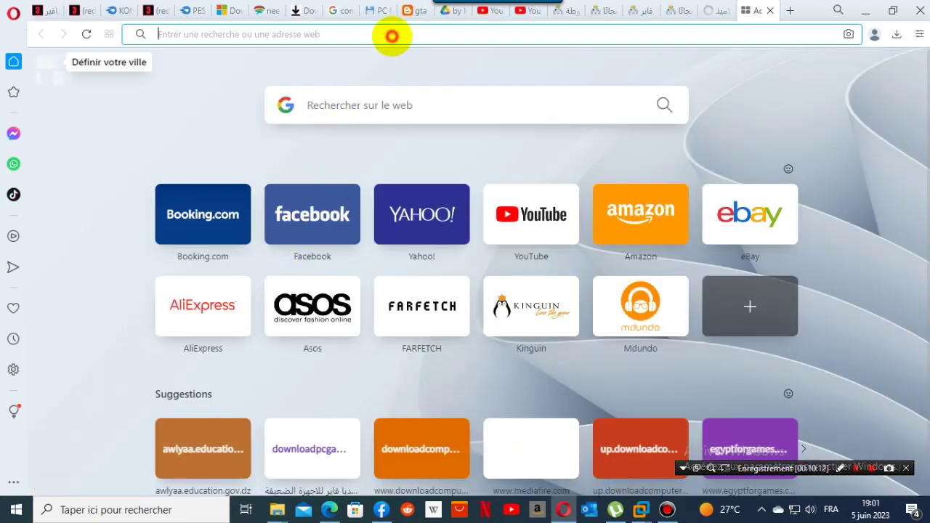
text(192.168.1.13)
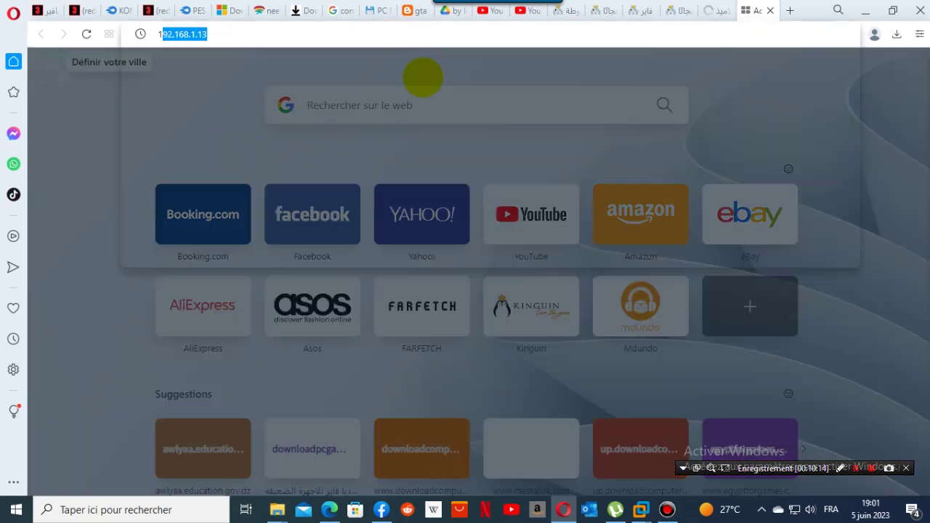
key(Right)
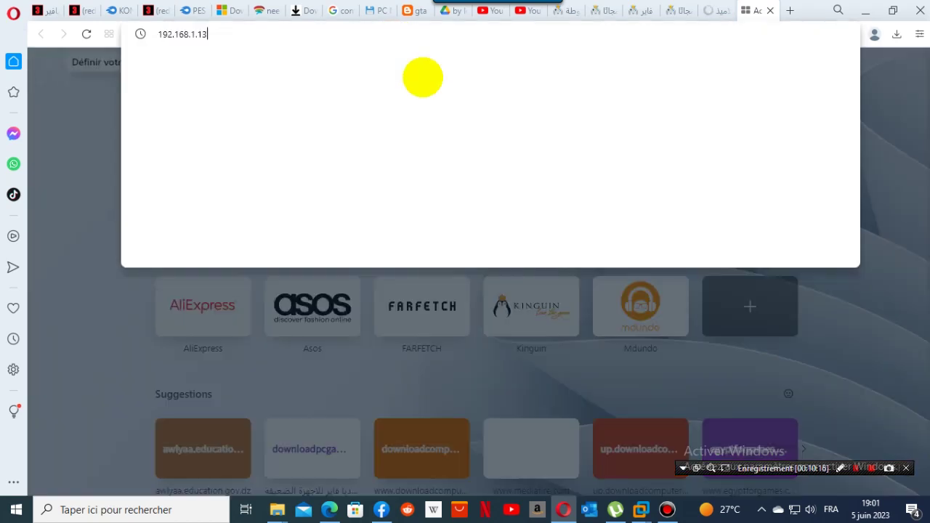
text(/t)
key(Return)
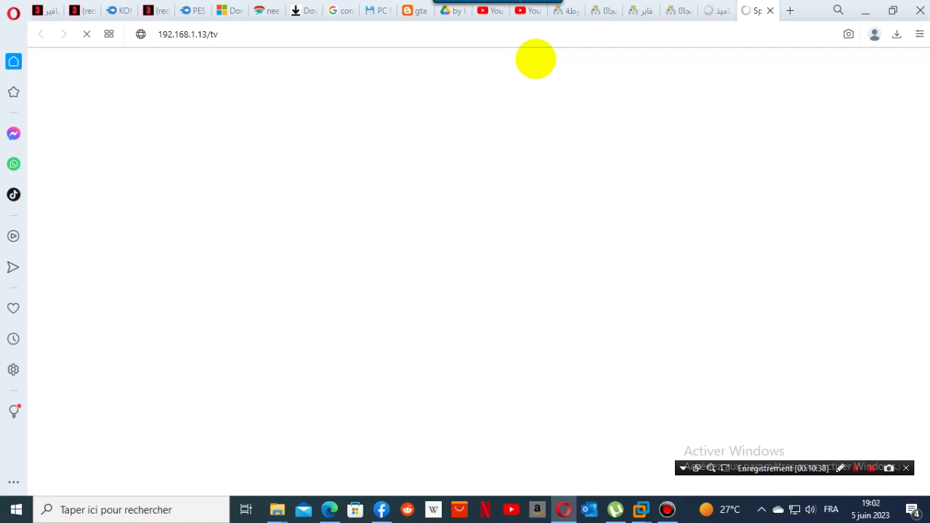
Start a new medication prescription for the patient and select PROPARACETAMOL 1 G SOL.INJ.
mouse_move(329, 509)
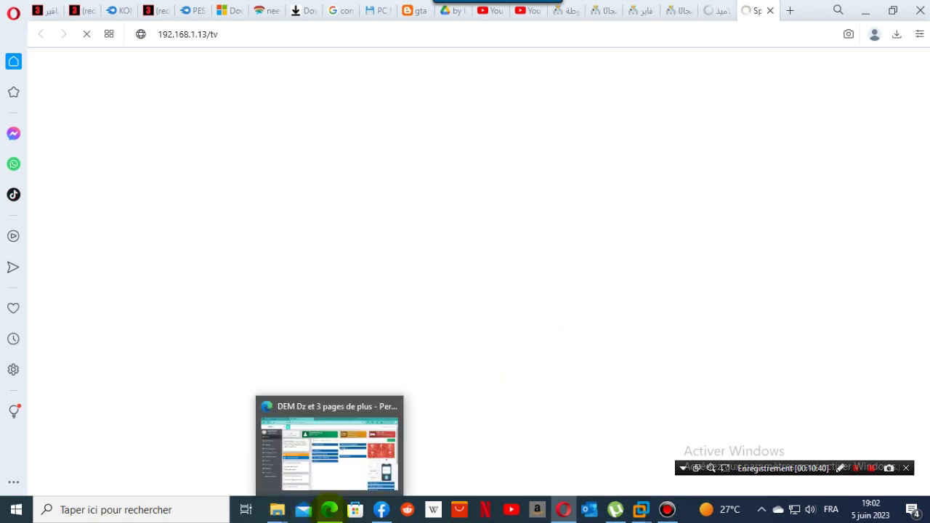
click(333, 460)
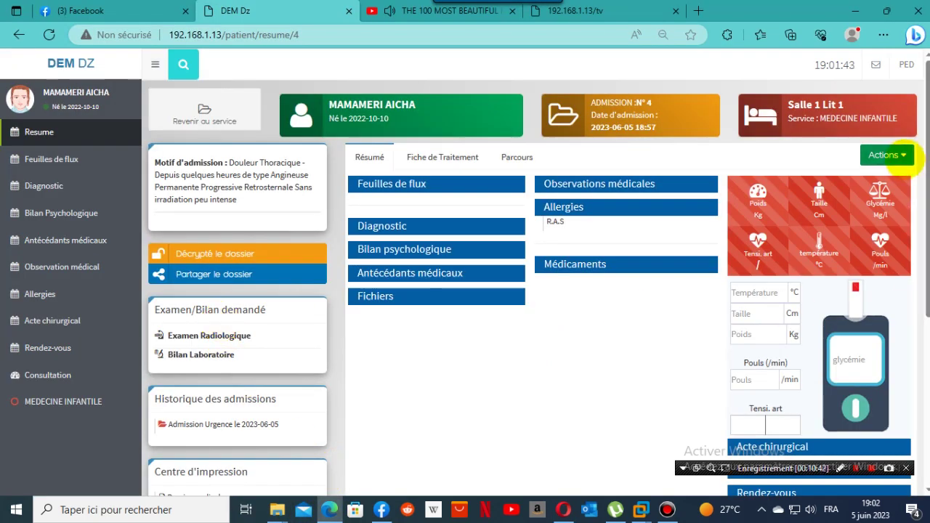
click(904, 156)
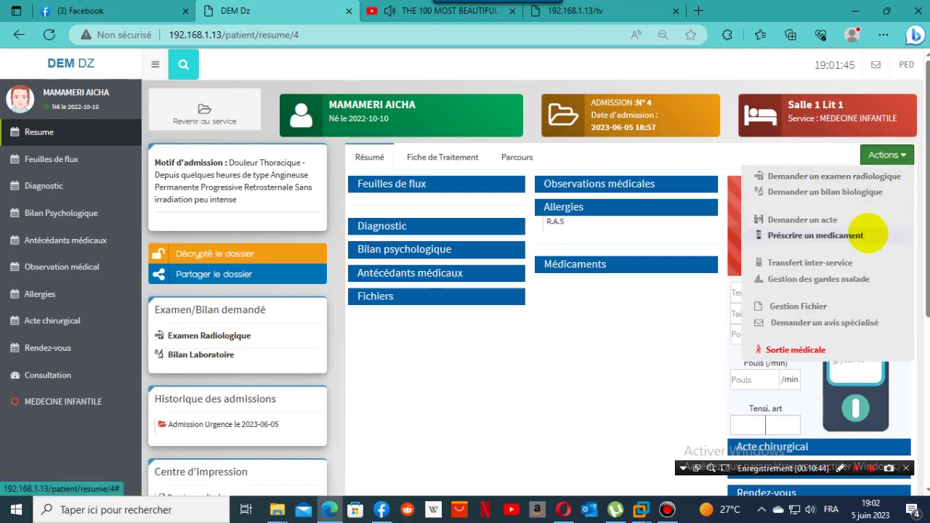
click(869, 234)
click(465, 109)
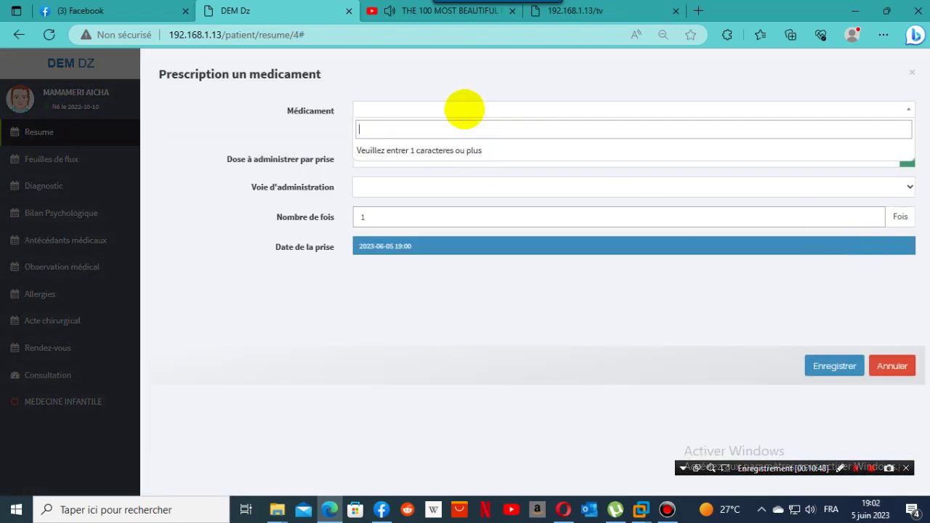
text(pa)
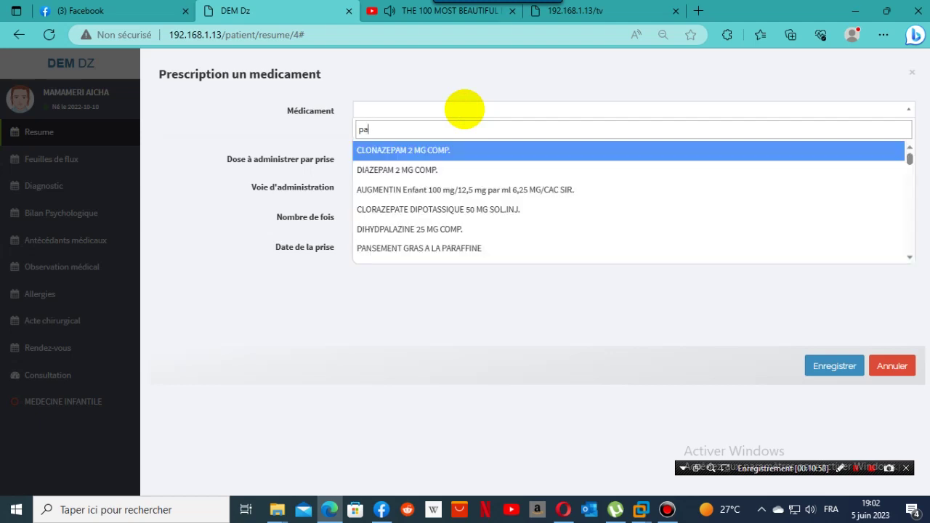
text(ra)
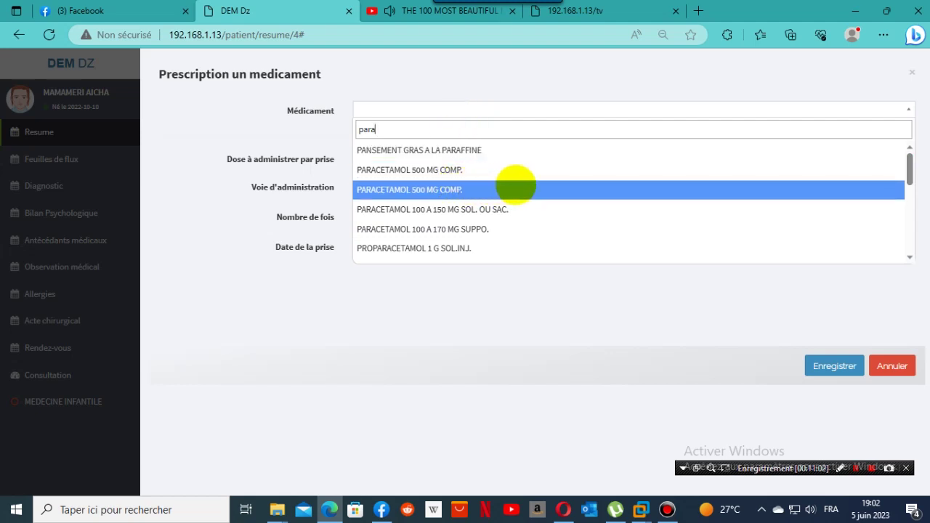
click(476, 250)
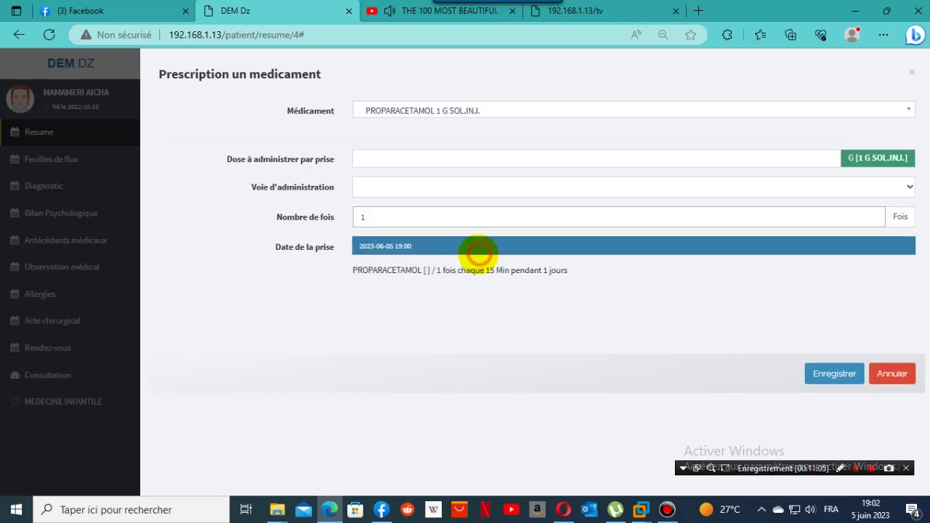
Set dose 100, epidermal cutaneous route and intake time now, then save the prescription.
click(570, 165)
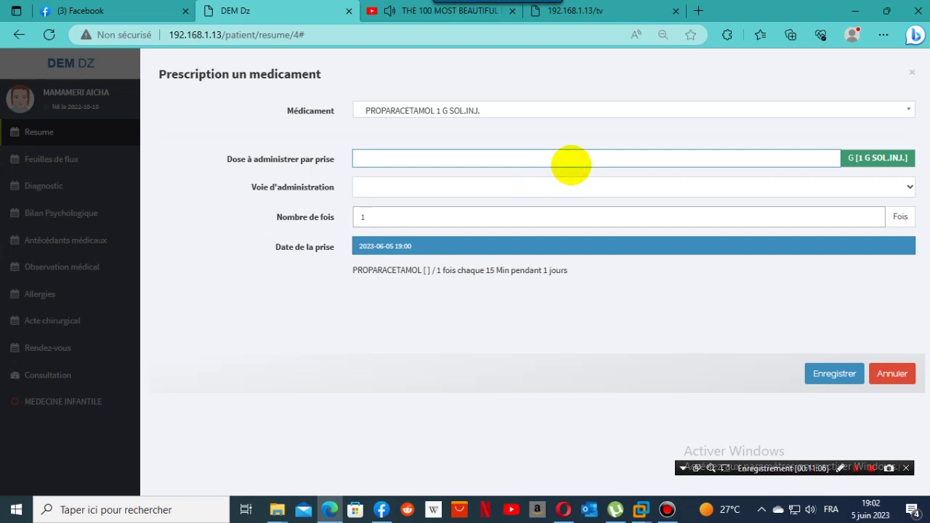
text(100)
click(909, 189)
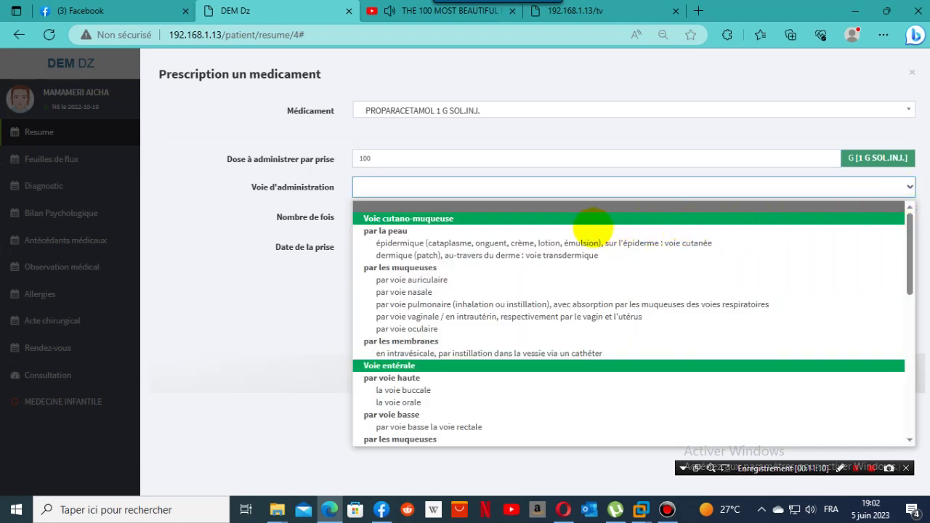
click(592, 242)
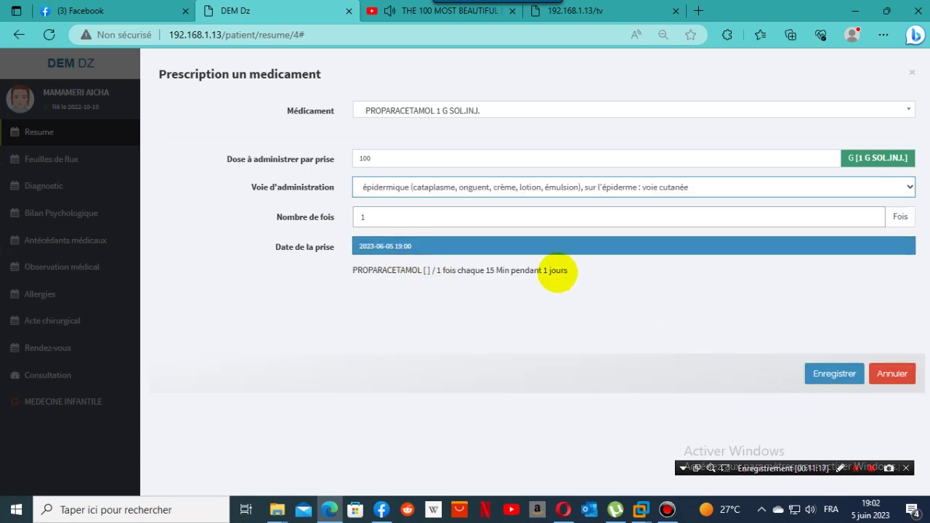
click(557, 248)
click(400, 466)
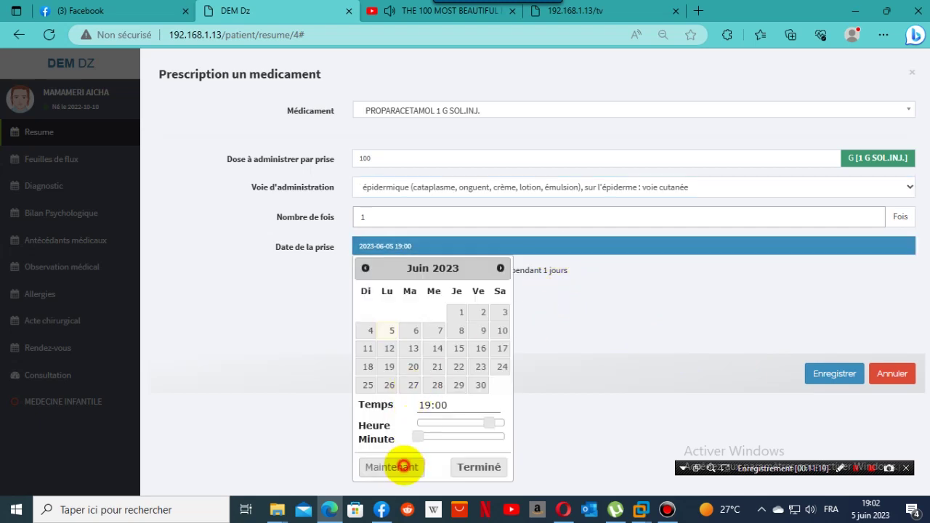
click(820, 378)
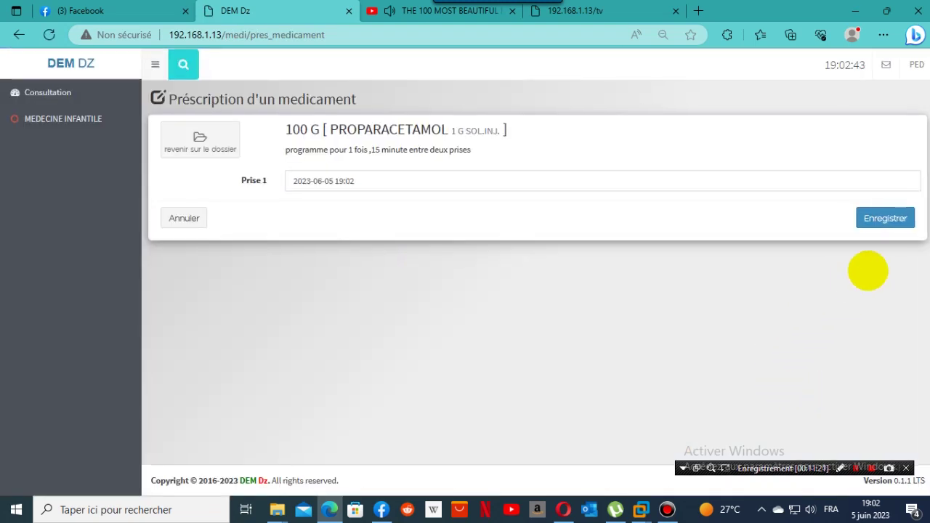
click(900, 226)
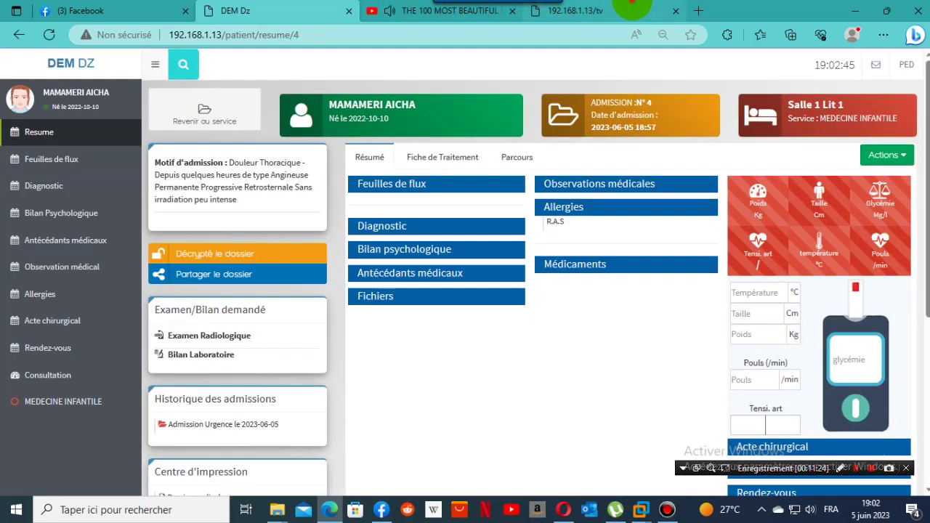
click(621, 13)
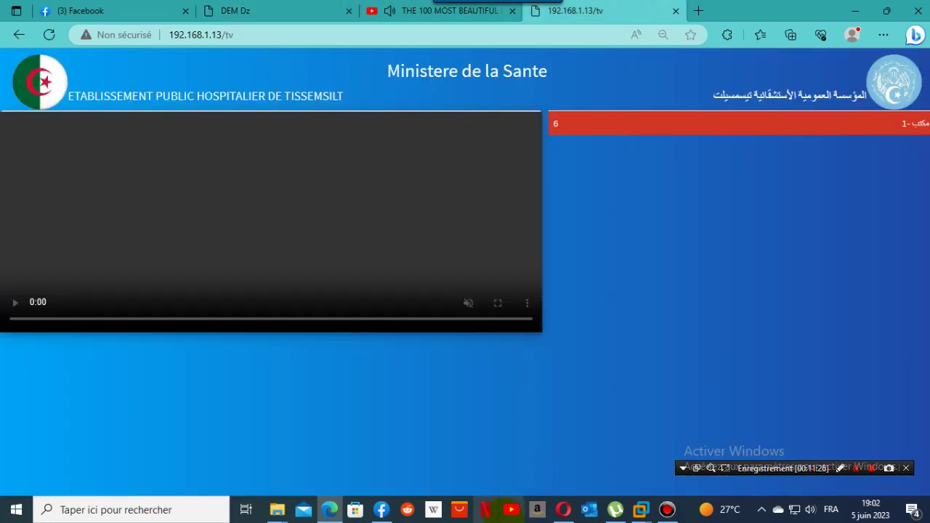
Unlock the Opera TV page with its access code, accept the password update, and view the timeline.
mouse_move(563, 510)
click(557, 462)
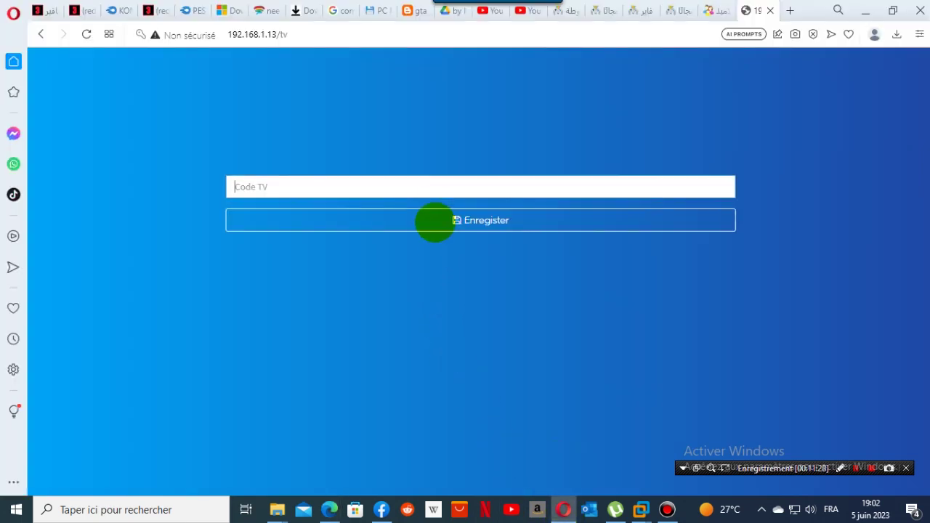
click(442, 184)
text(12)
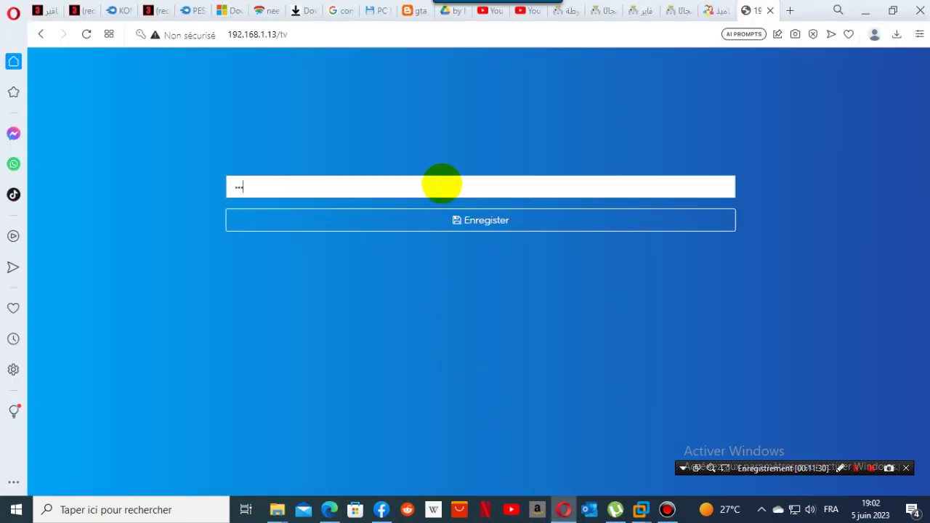
text(3)
key(Return)
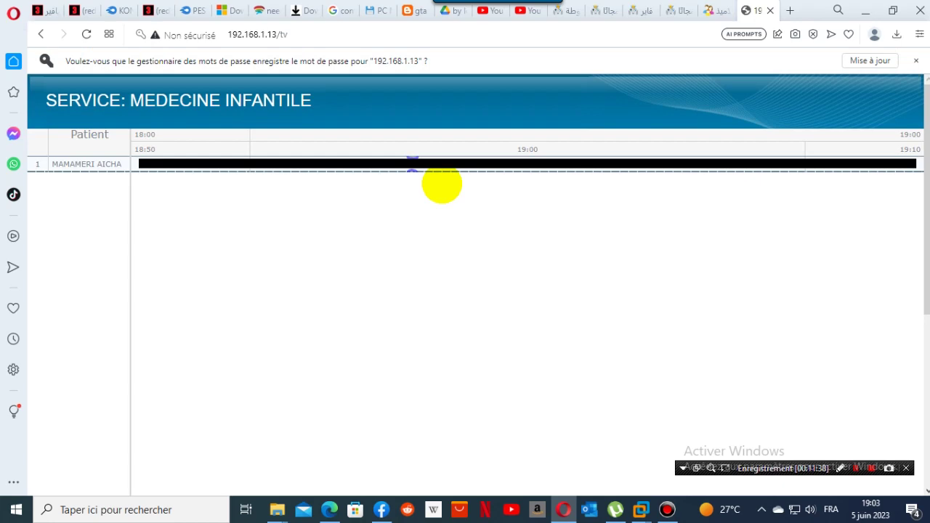
click(878, 60)
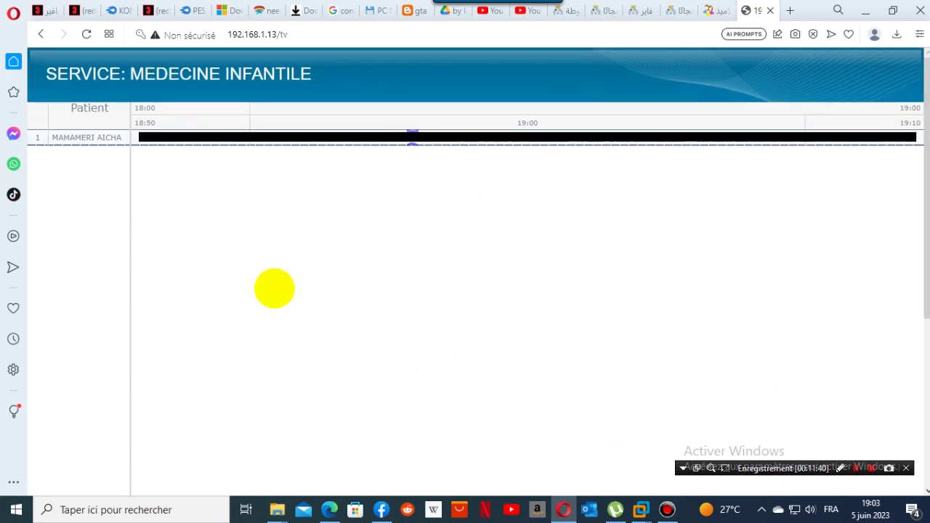
mouse_move(72, 139)
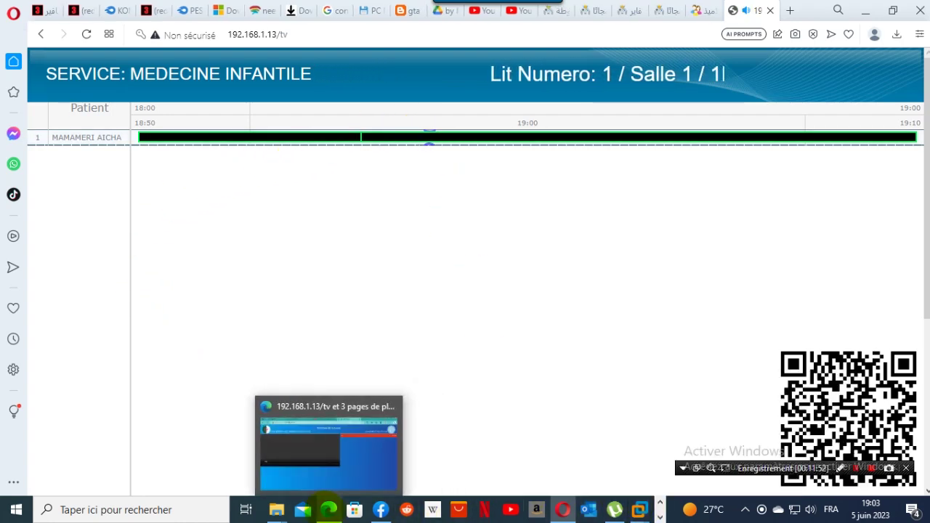
click(329, 510)
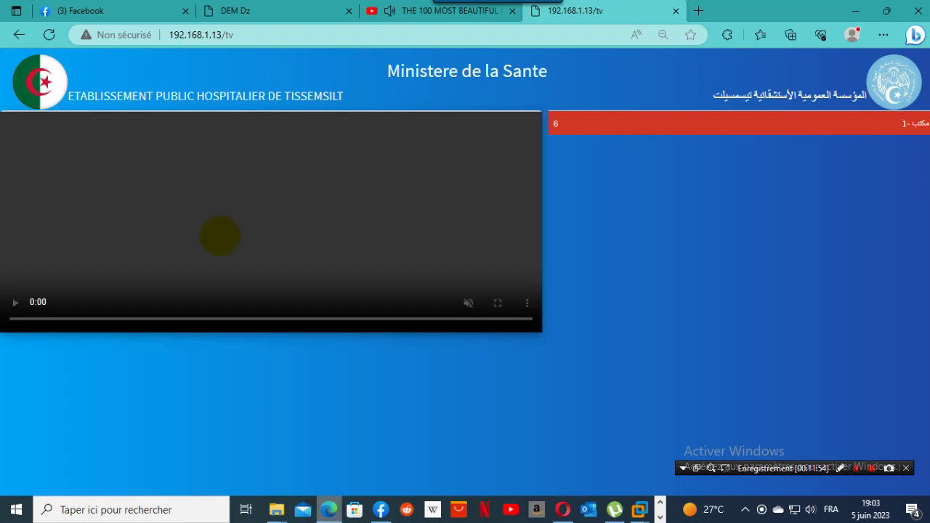
Return to the patient's résumé tab and log out of the current account.
click(240, 8)
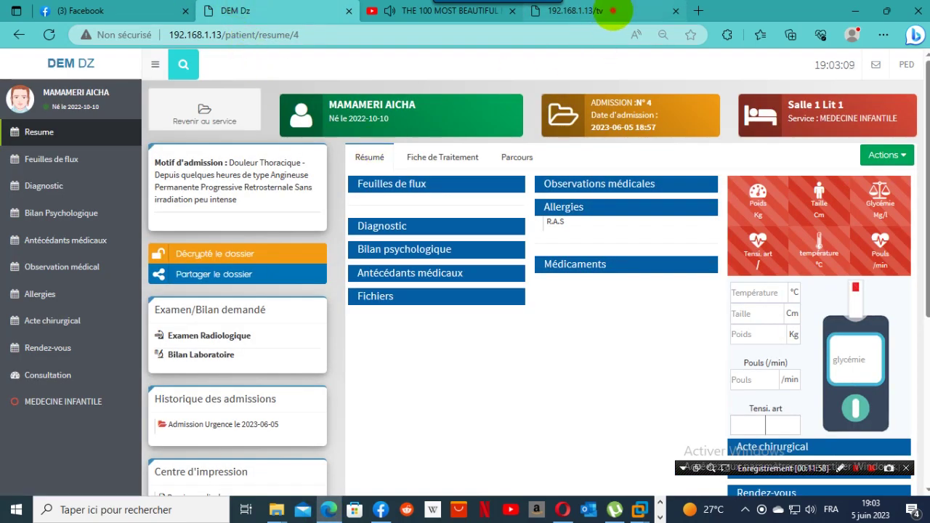
click(604, 11)
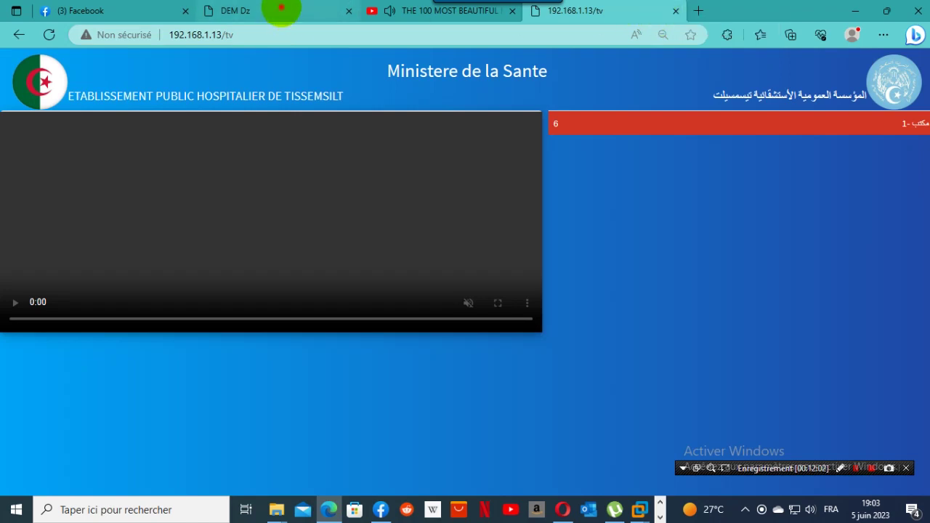
click(282, 10)
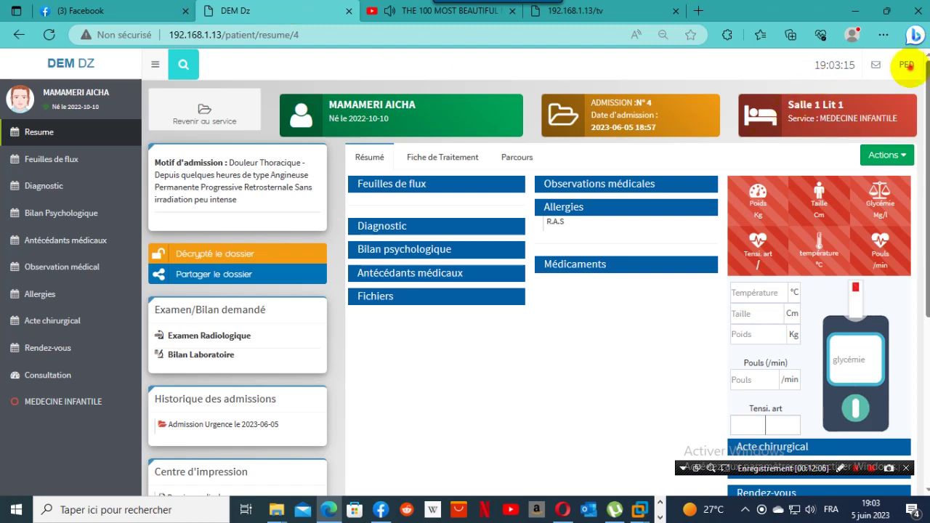
click(907, 65)
click(879, 137)
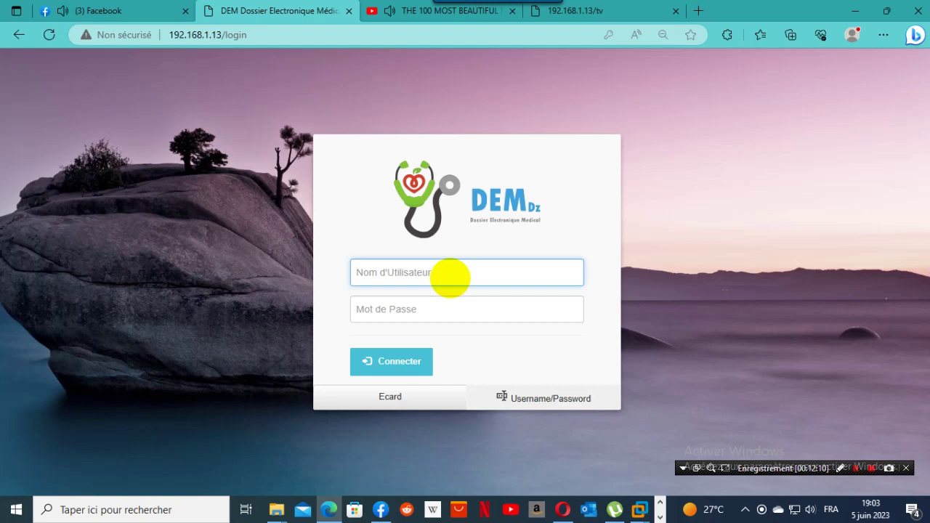
Sign in with the nurse account and open the patient's nursing file from her bed.
right_click(449, 277)
click(503, 380)
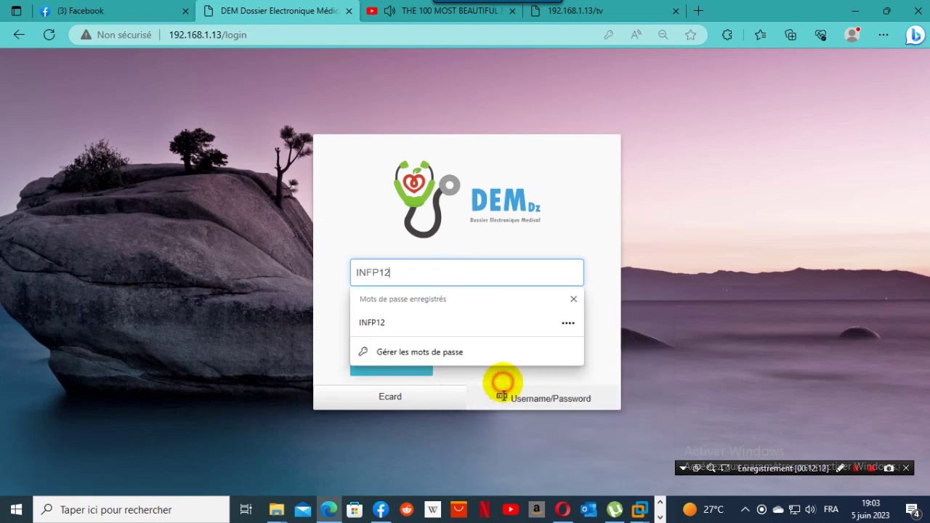
click(403, 313)
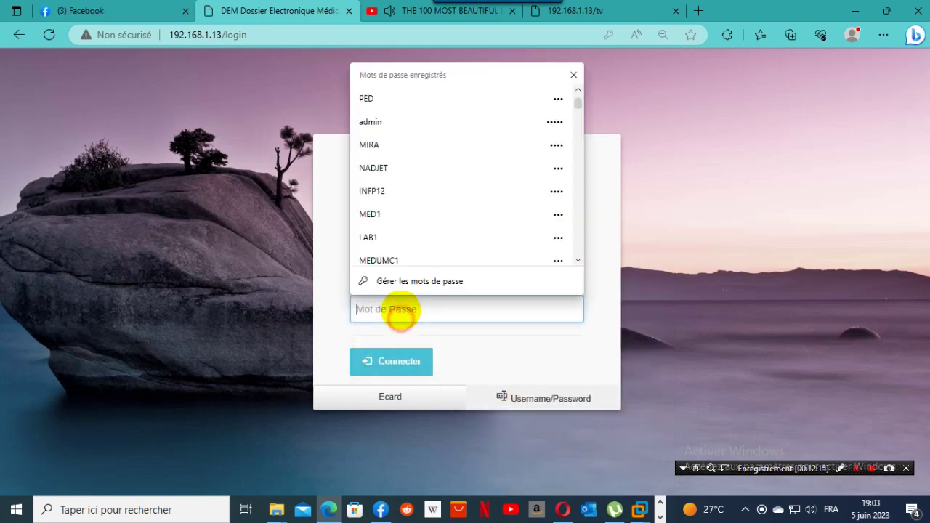
text(••)
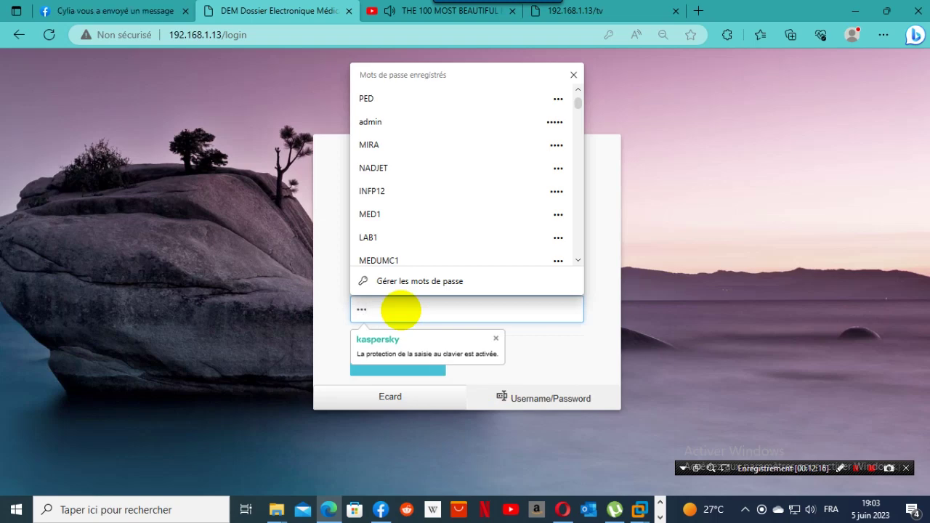
key(Return)
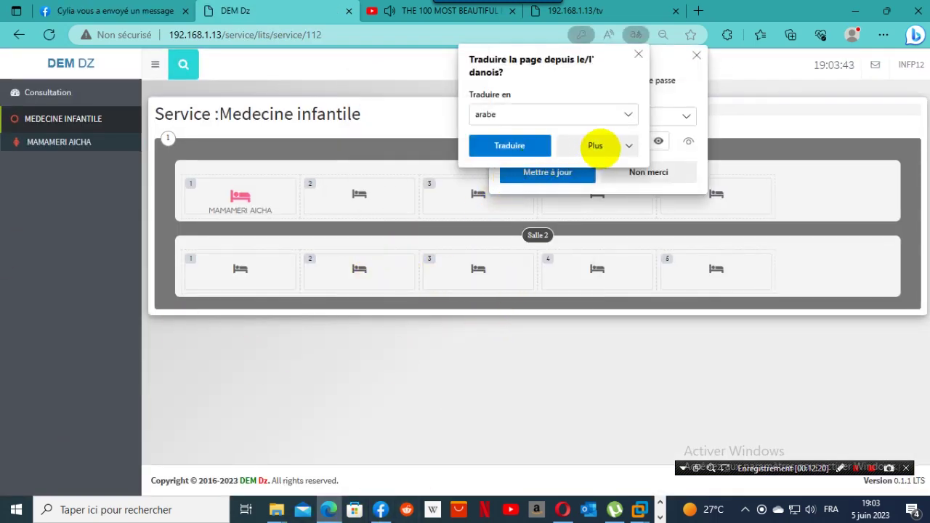
click(638, 55)
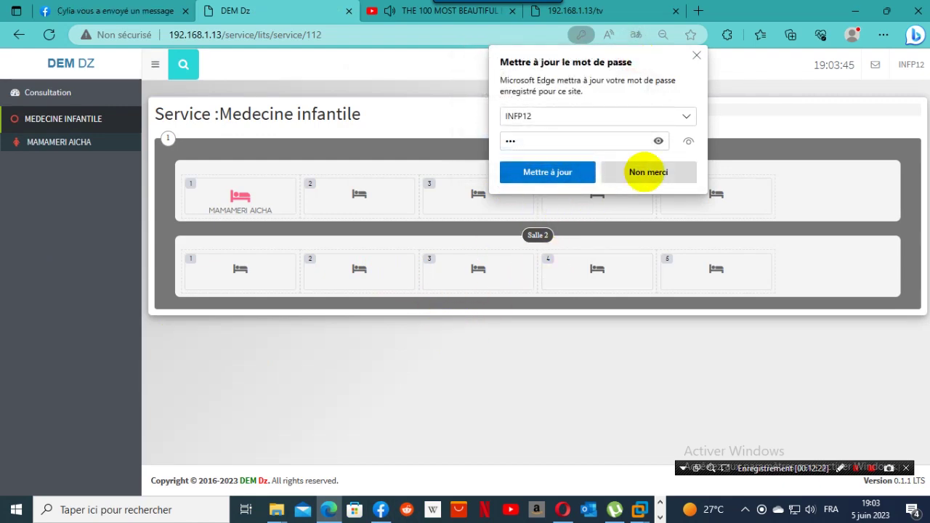
click(249, 193)
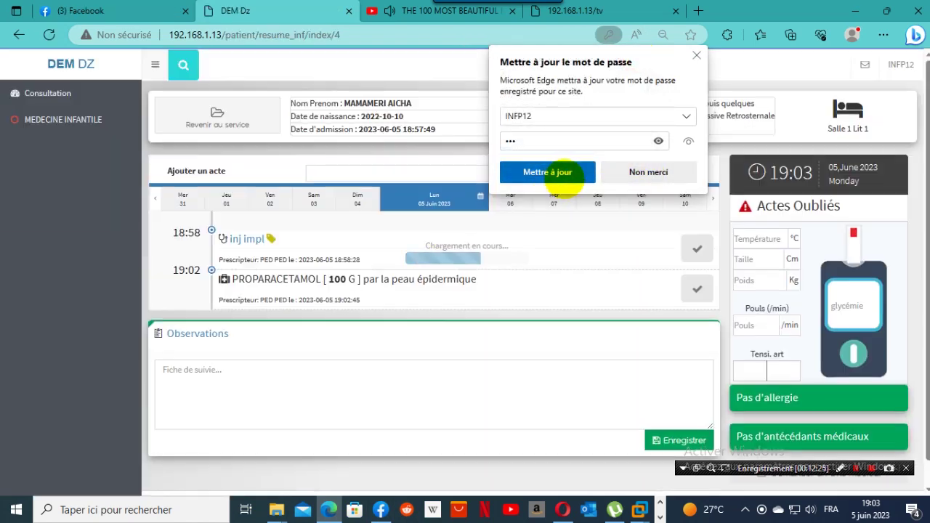
click(560, 175)
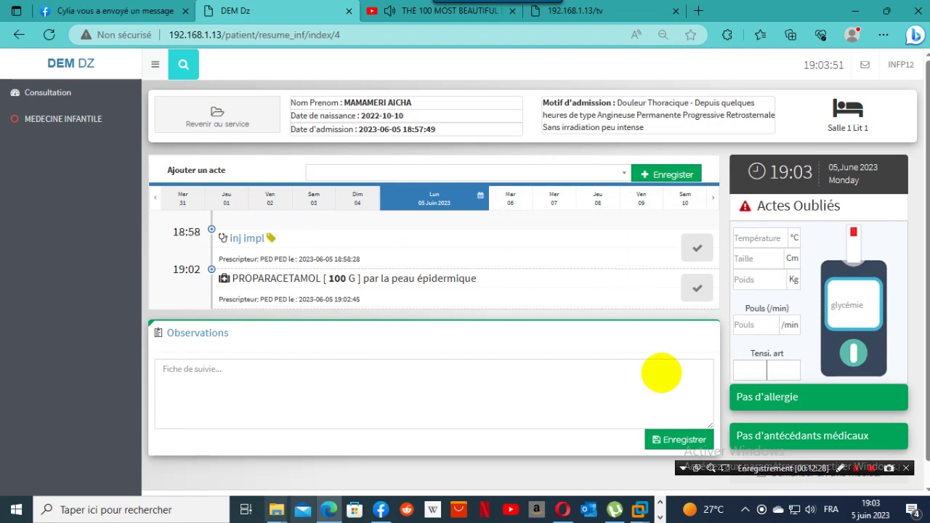
Enter the vitals: 37 °C, 100 cm, 24 kg, pulse 10/min, blood pressure 10/7.
scroll(758, 213, down, 1)
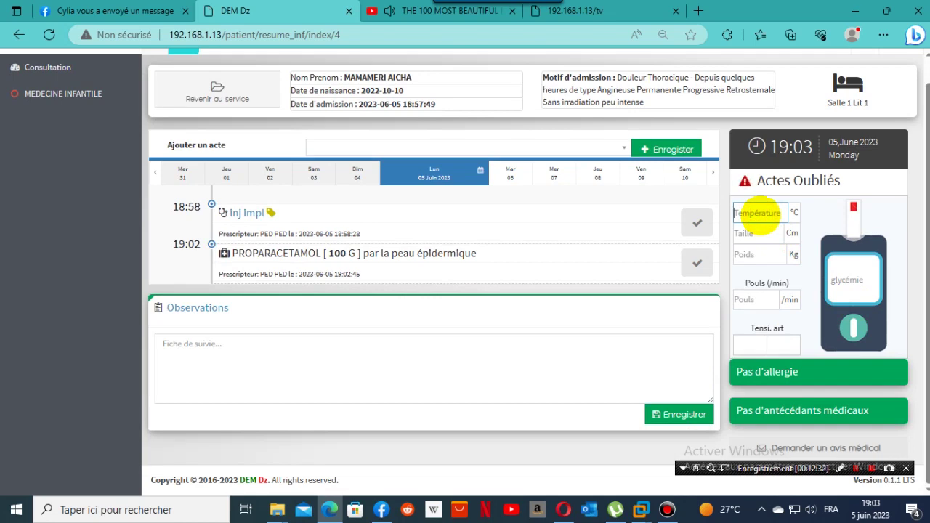
click(756, 213)
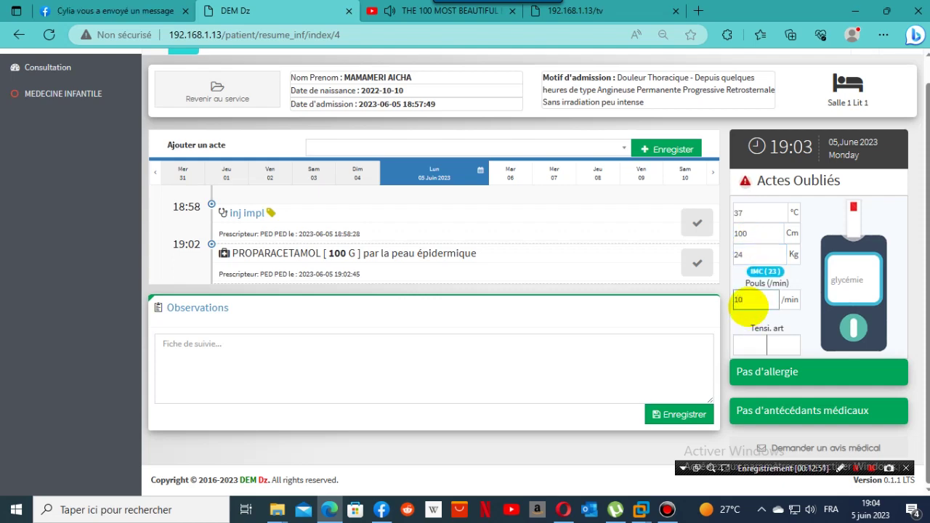
click(790, 301)
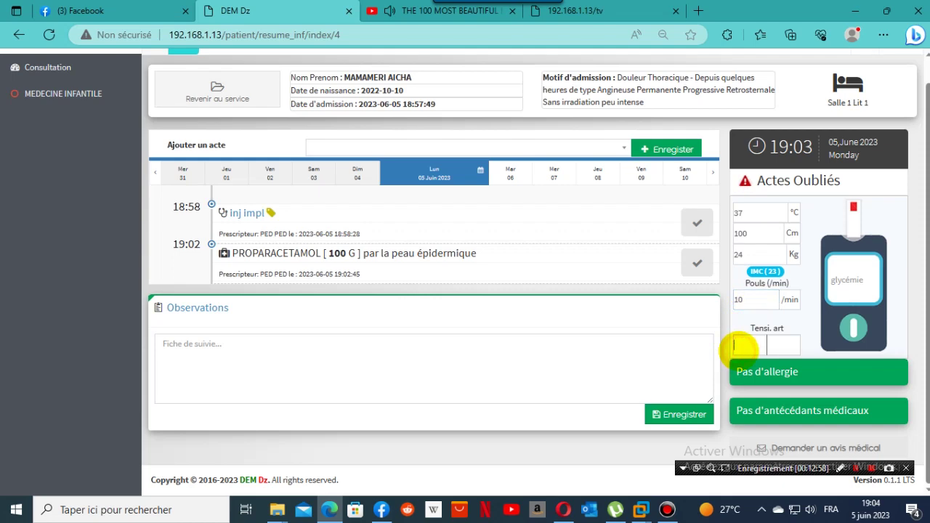
click(779, 335)
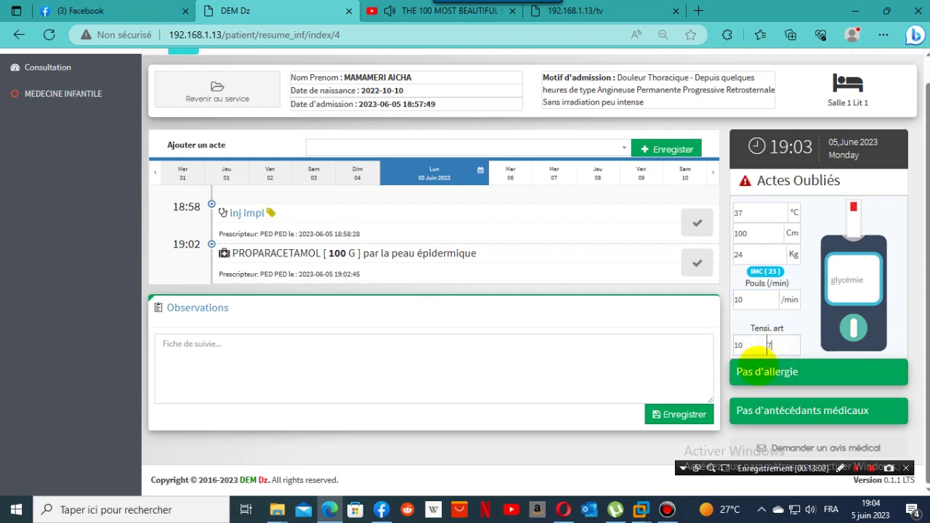
Mark the PROPARACETAMOL and inj impl acts as done, acknowledging each saved message.
click(696, 263)
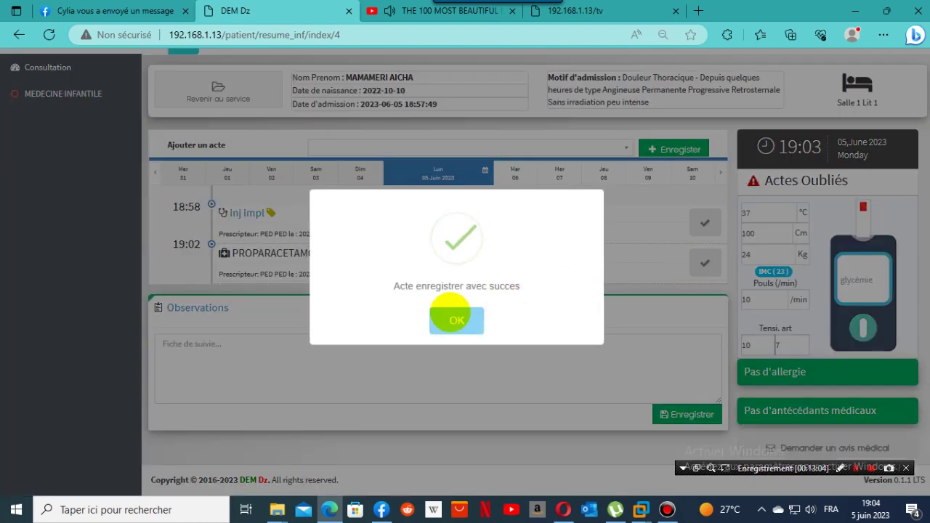
click(453, 322)
click(697, 225)
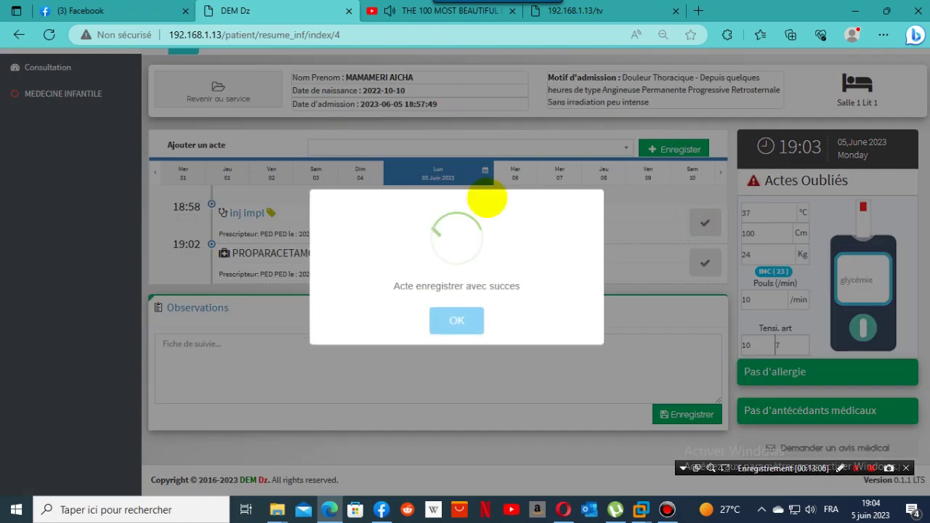
click(465, 317)
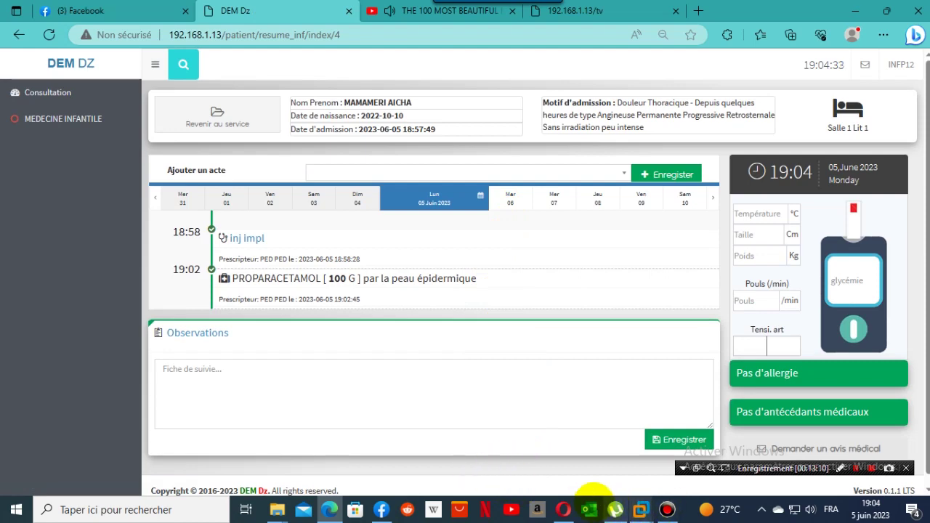
Check the patient on the MEDECINE INFANTILE TV timeline, then return to the nursing page.
click(563, 510)
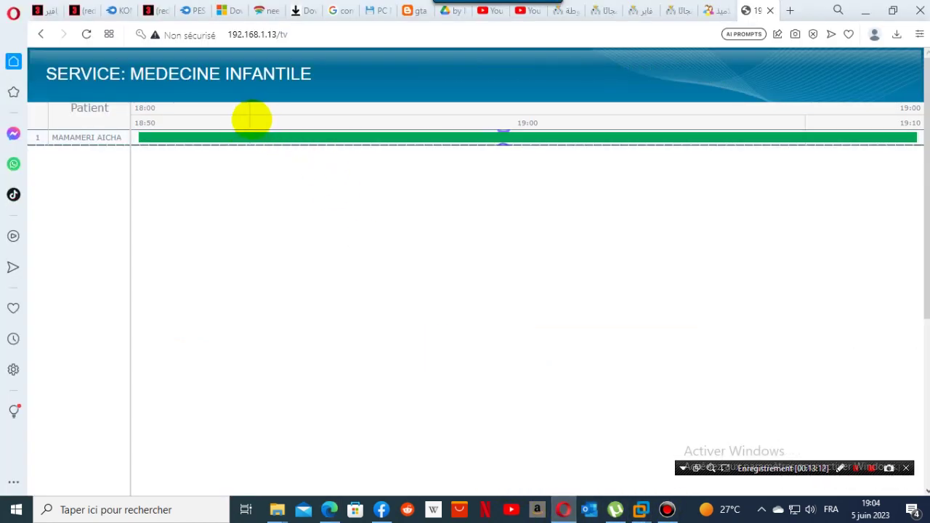
mouse_move(239, 140)
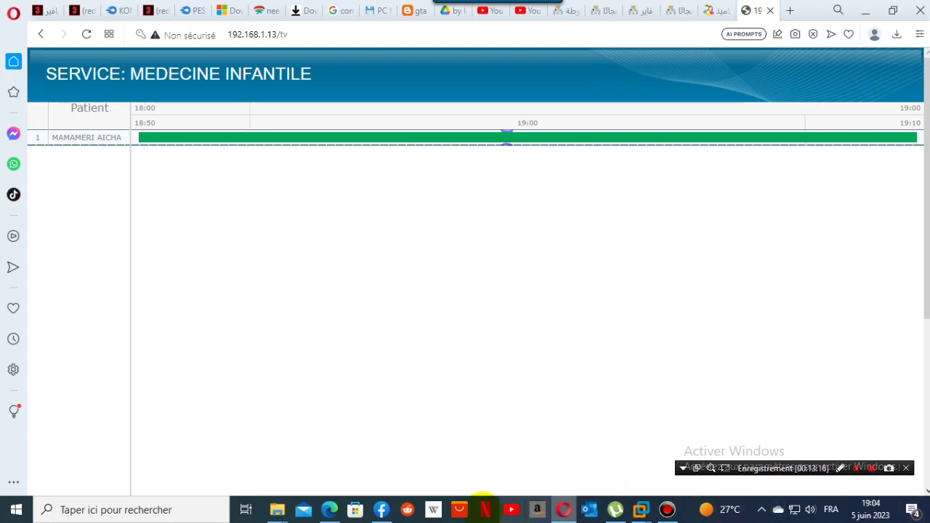
click(330, 510)
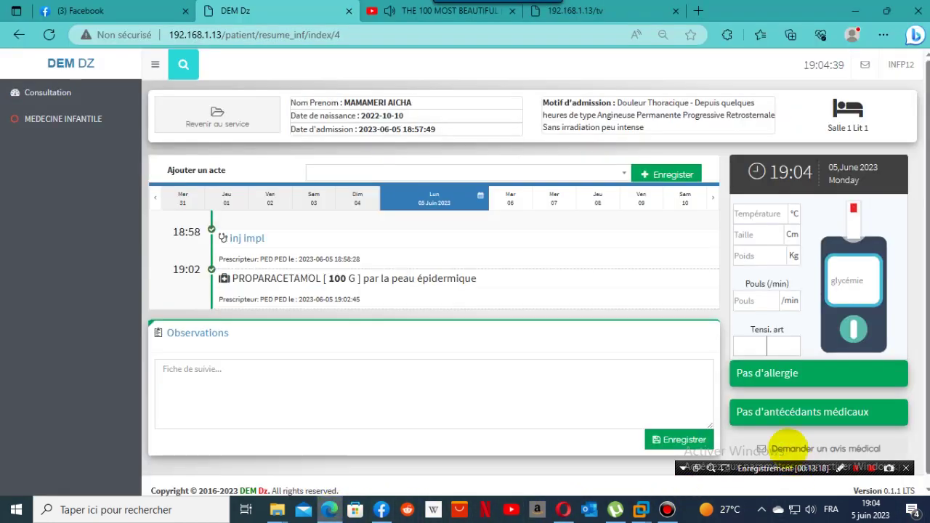
Dismiss the page translation offer and log out of the nurse account.
scroll(775, 405, down, 1)
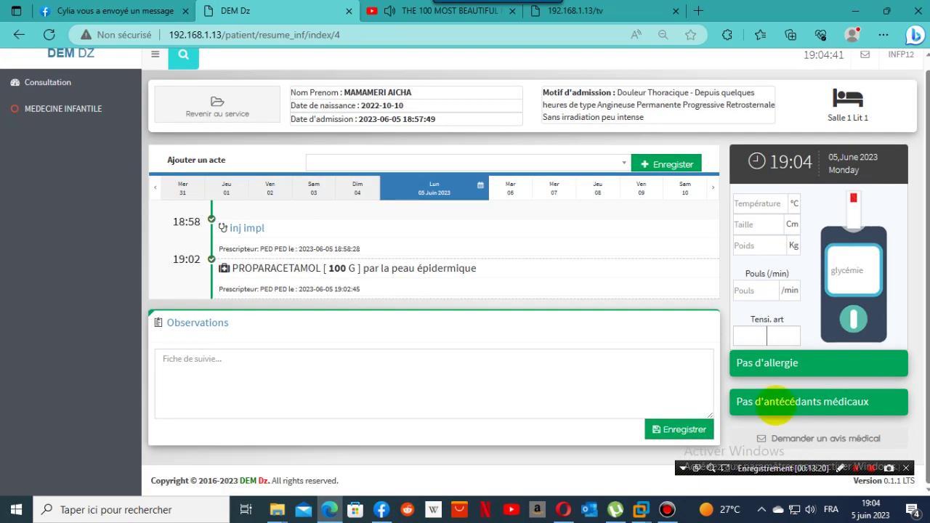
click(765, 437)
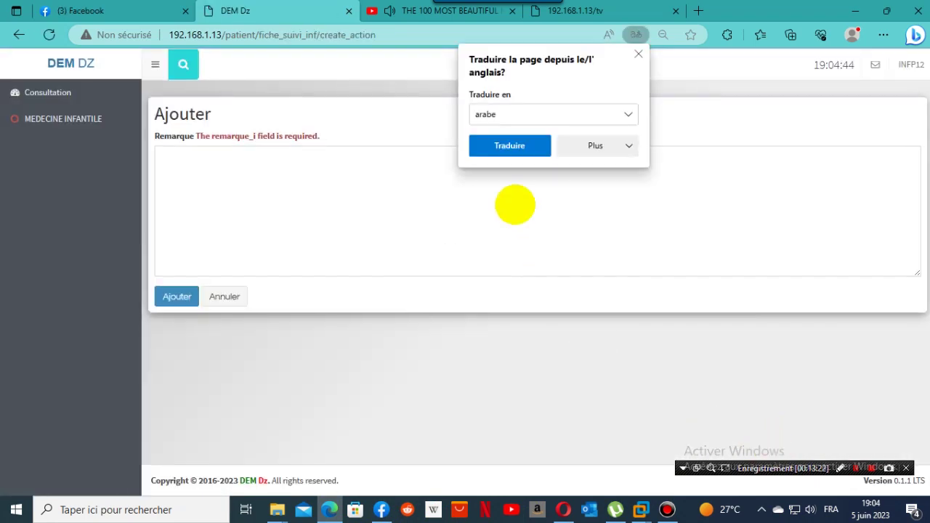
click(639, 53)
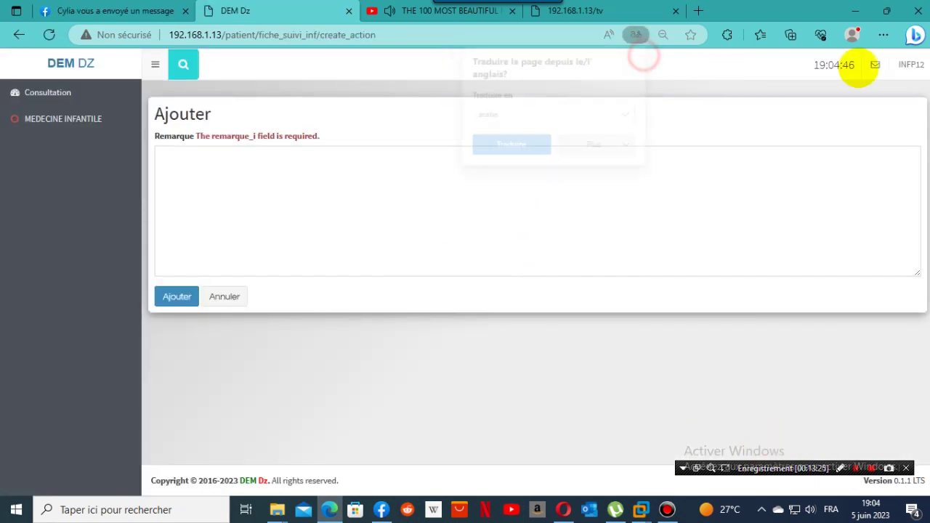
click(909, 64)
click(891, 146)
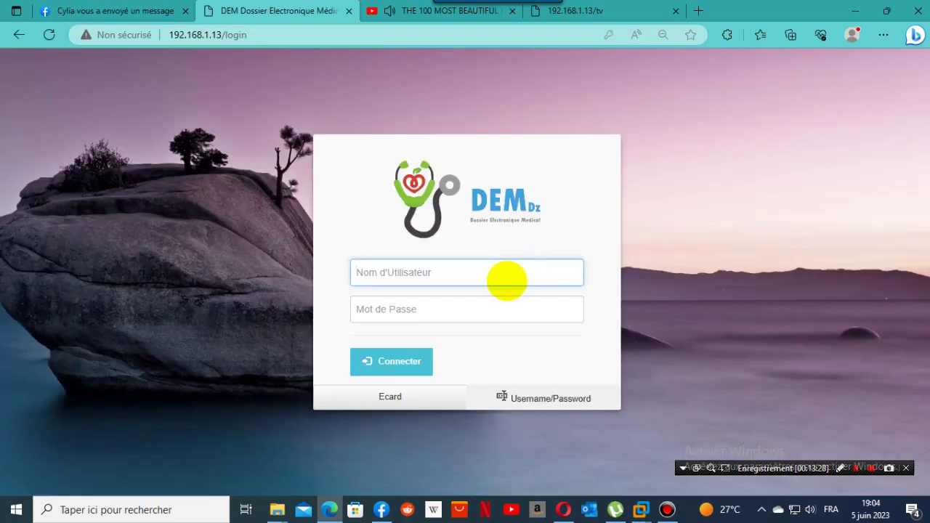
Sign in with the saved paediatric doctor login and open the patient in Salle 1, Lit 1.
click(506, 279)
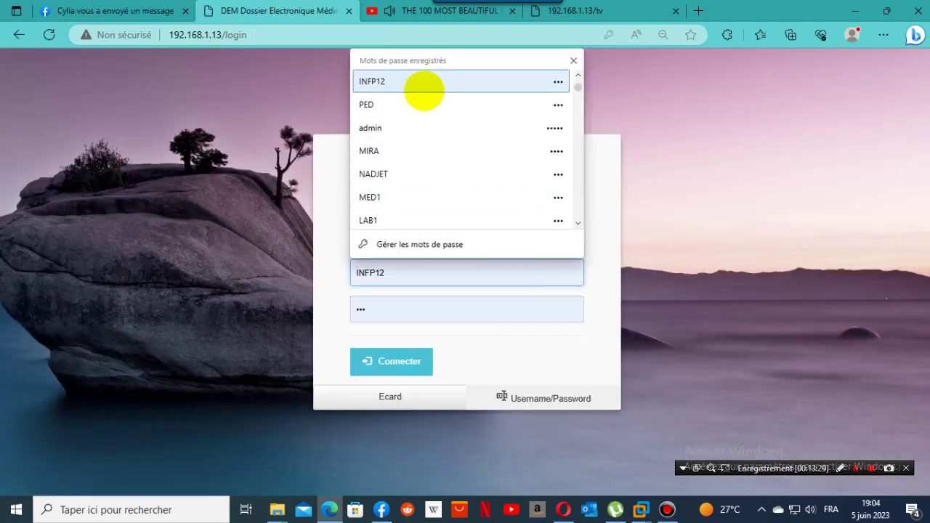
click(421, 108)
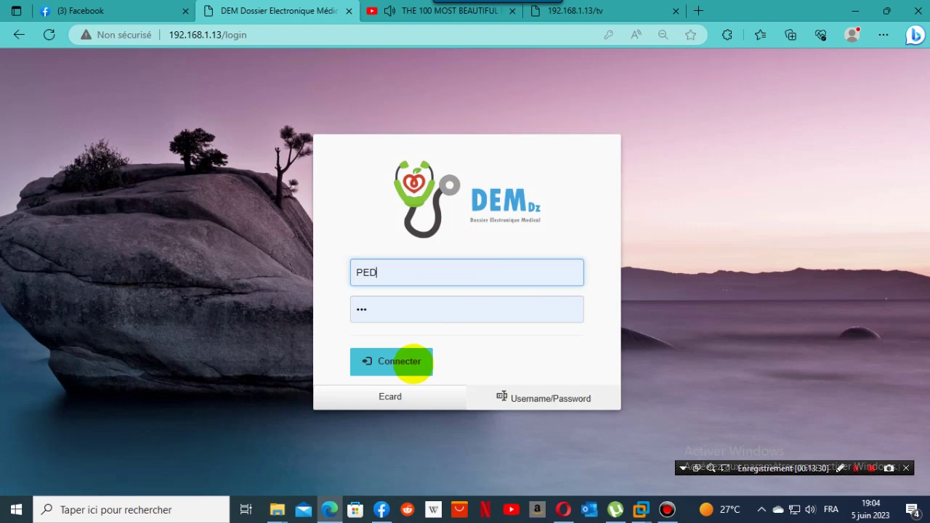
click(367, 309)
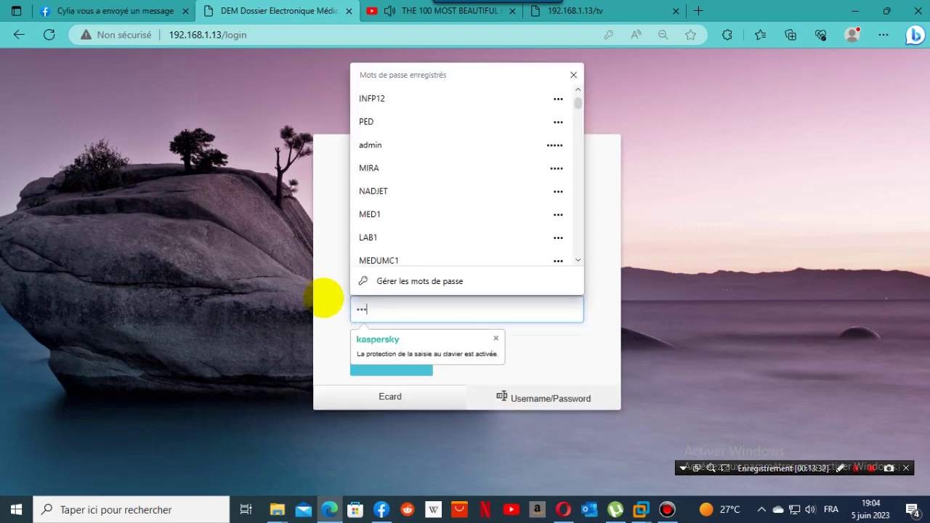
click(601, 346)
click(422, 363)
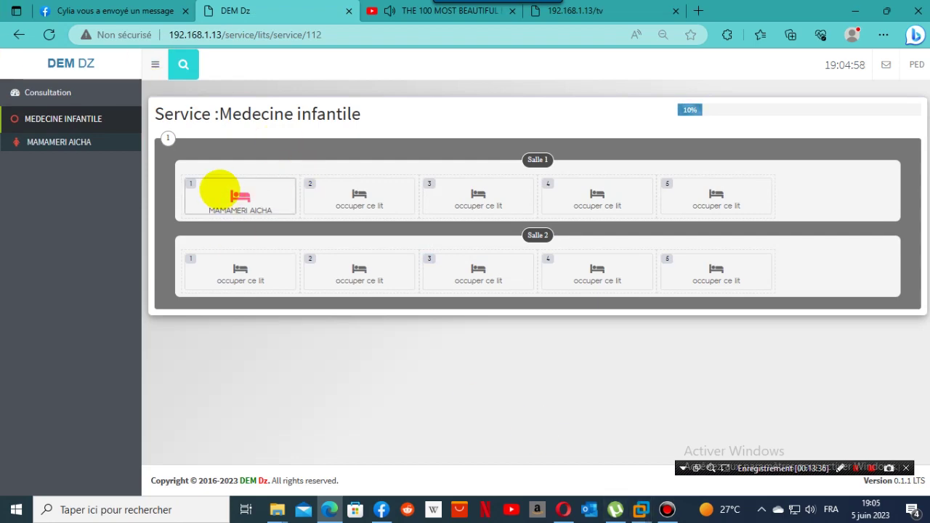
click(219, 190)
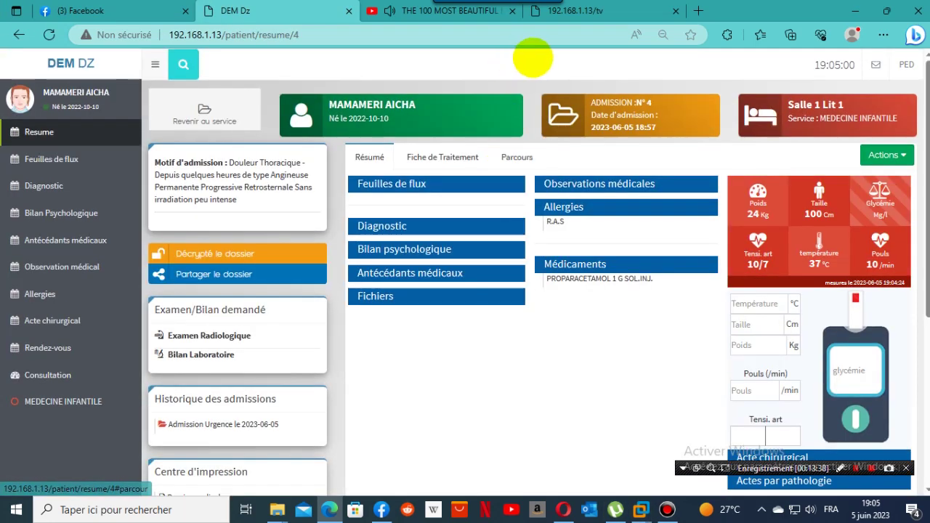
Open the patient's flow sheets and view the Glycémie and systolic blood pressure charts.
click(51, 159)
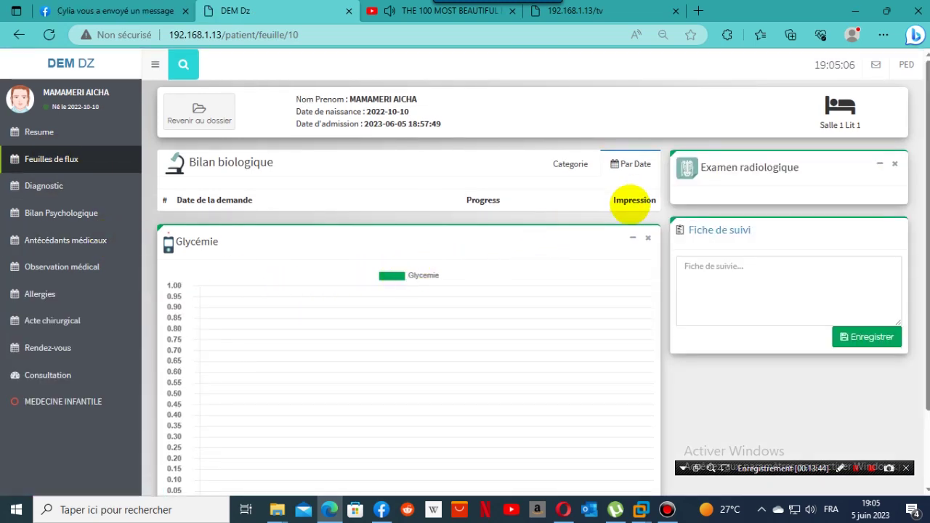
scroll(483, 202, down, 2)
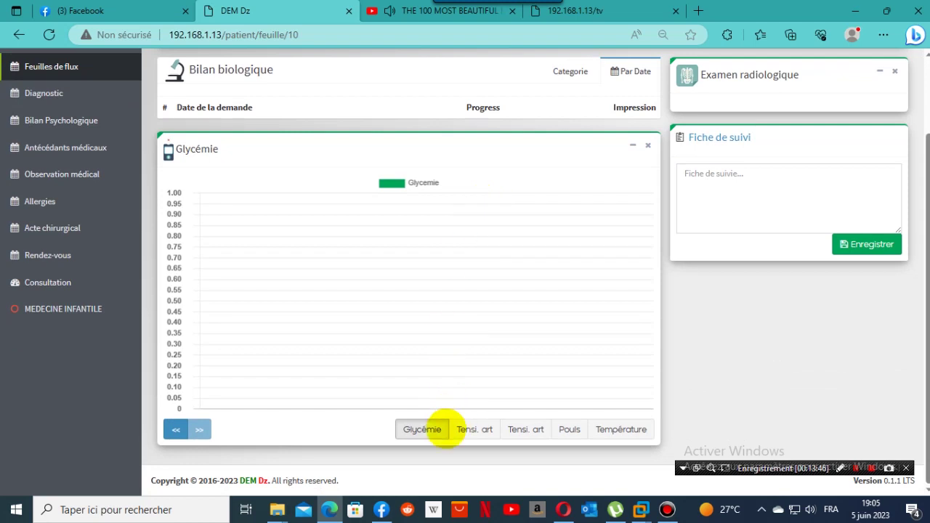
click(428, 429)
click(473, 429)
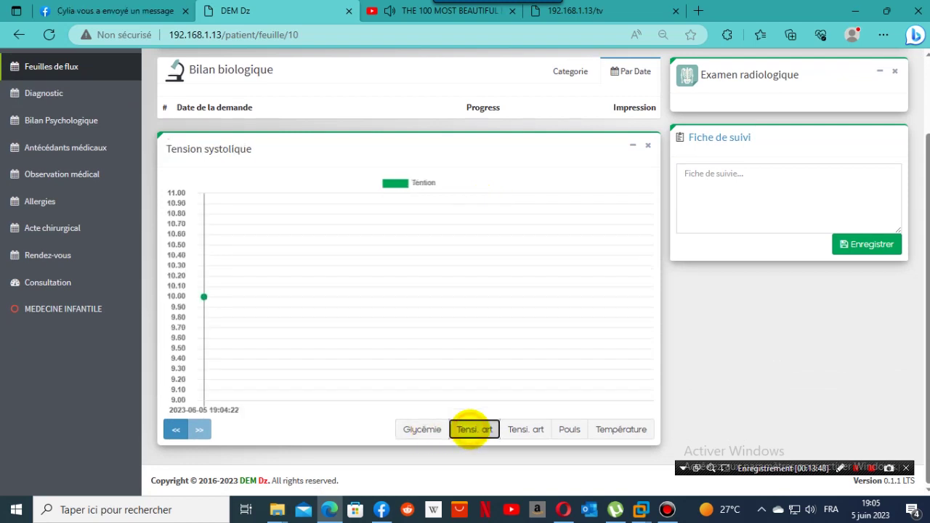
scroll(472, 334, up, 2)
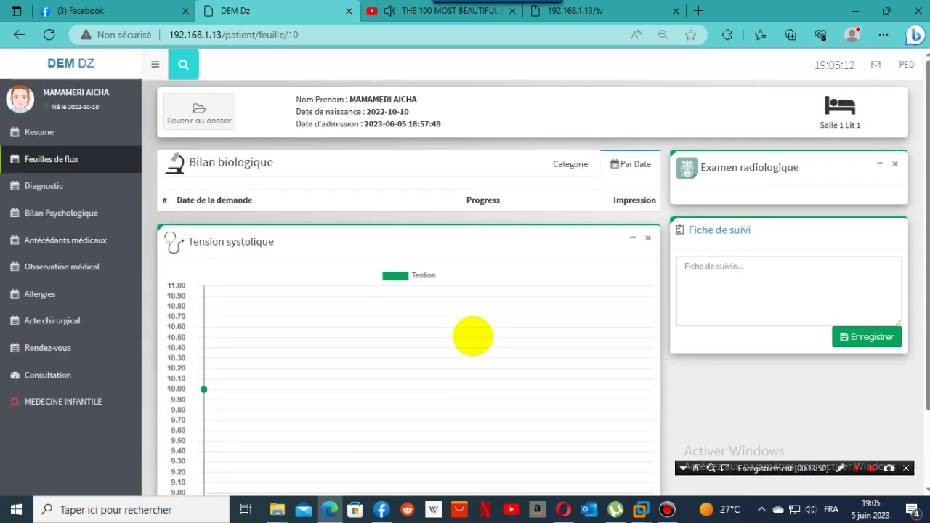
scroll(472, 336, down, 2)
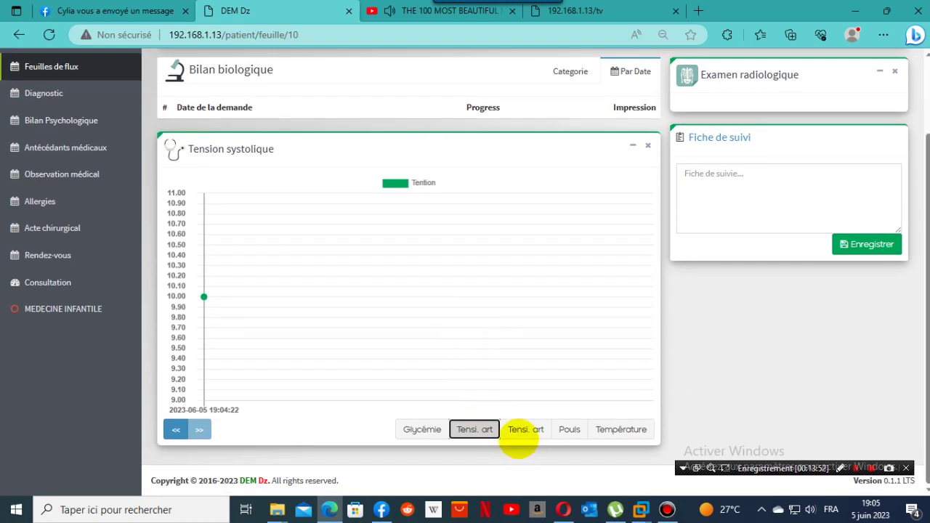
View the diastolic pressure, Pouls and Température charts, then go to the Diagnostic page.
click(525, 430)
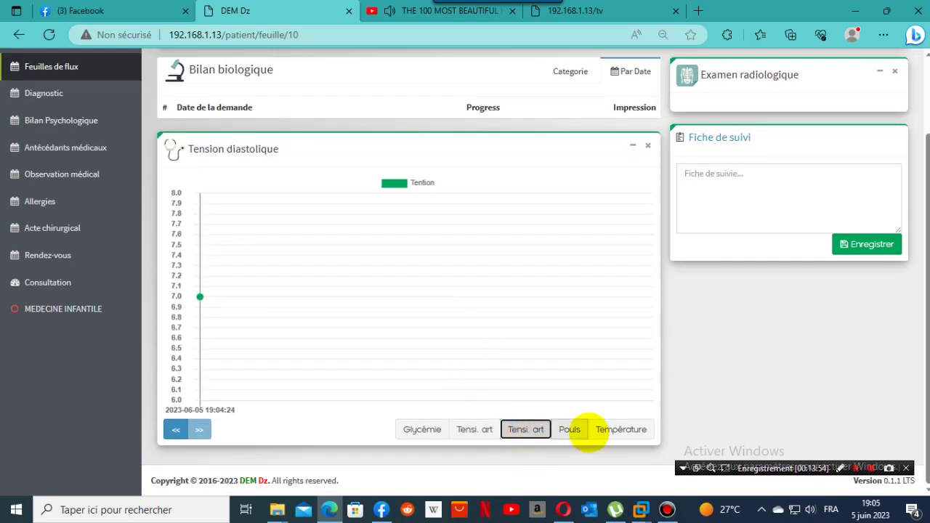
click(571, 429)
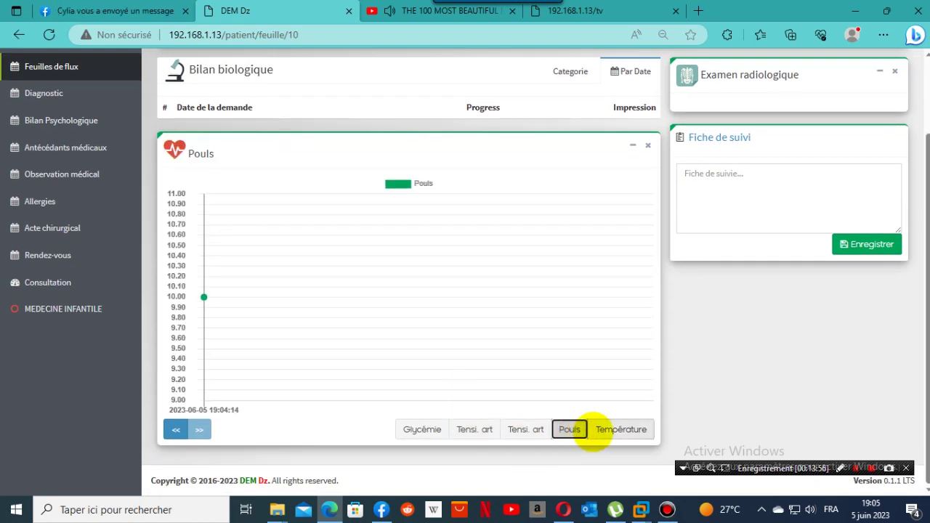
click(606, 429)
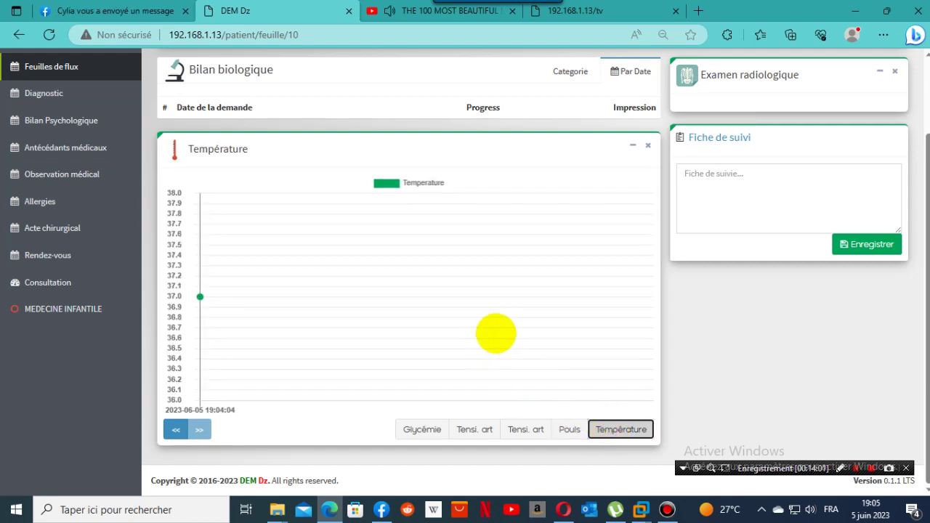
scroll(509, 333, up, 2)
click(26, 188)
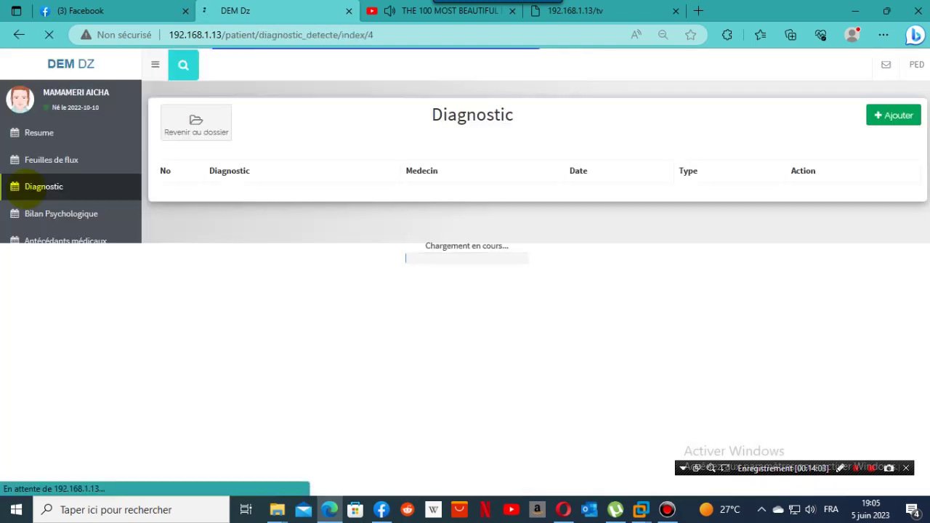
Add diagnosis A000 Choléra à Vibrio cholerae 01, biovar cholerae from category 01 > 0101.
click(896, 114)
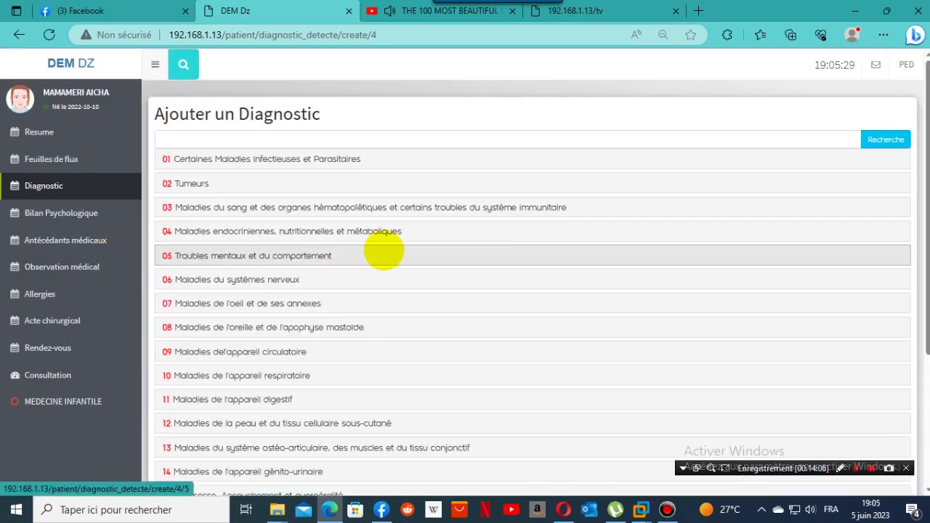
click(312, 160)
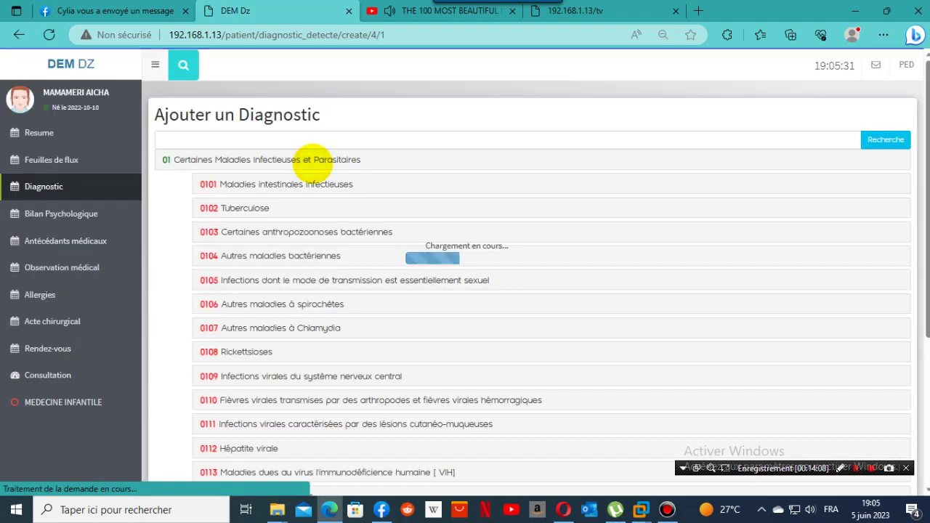
click(280, 184)
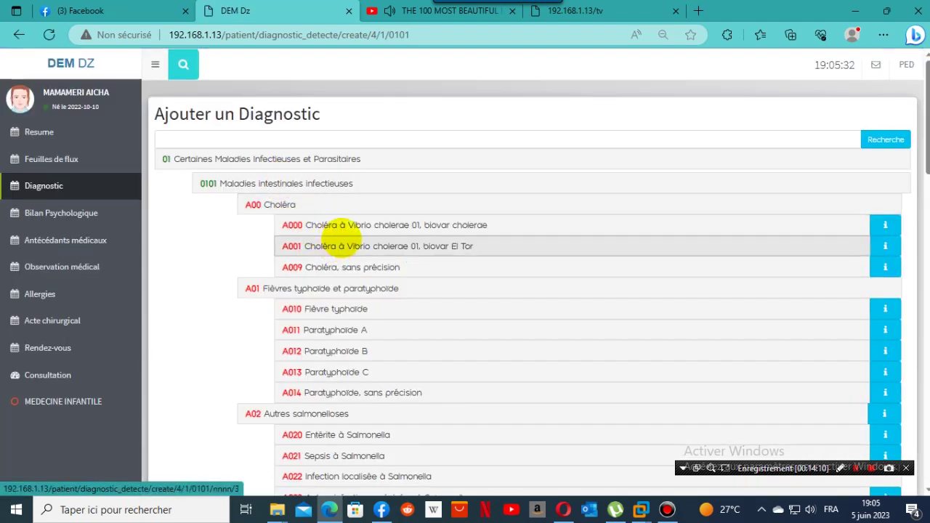
click(341, 226)
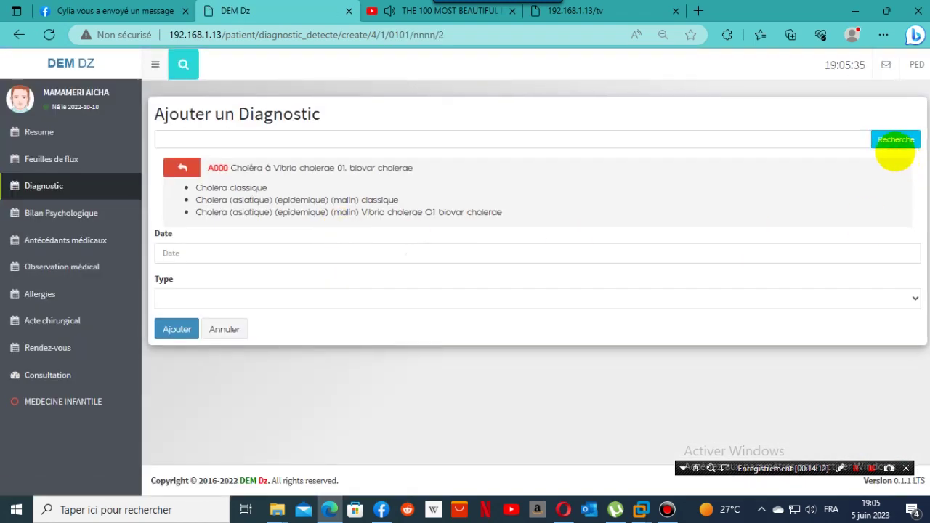
click(176, 329)
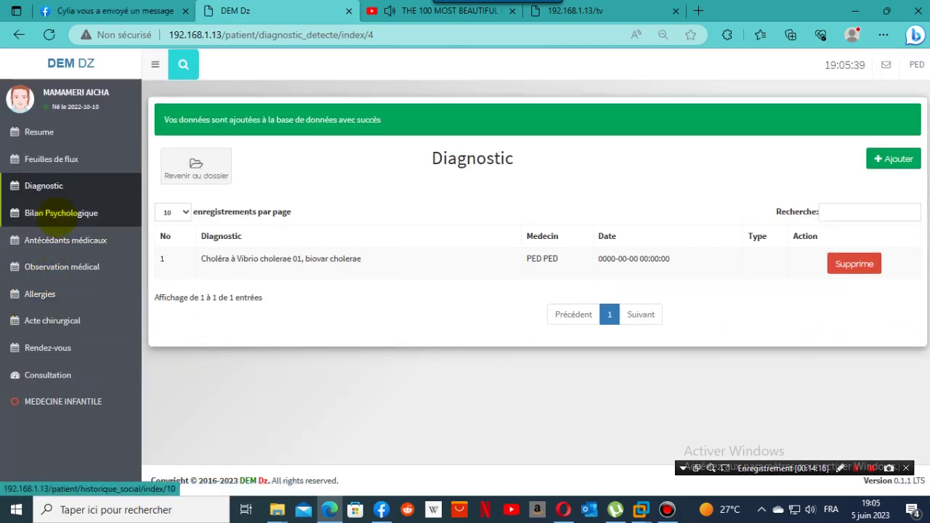
click(58, 213)
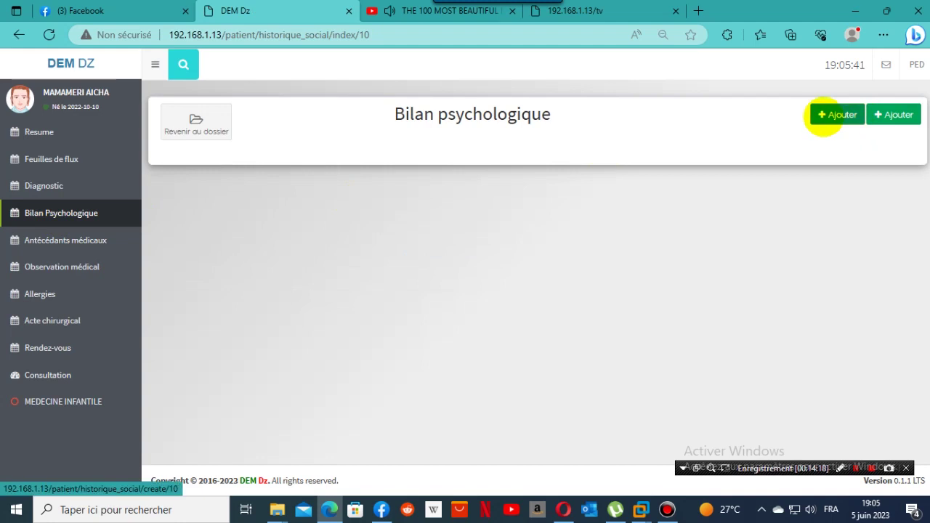
Add two psychological assessment entries, the second one labelled 'lll'.
click(836, 115)
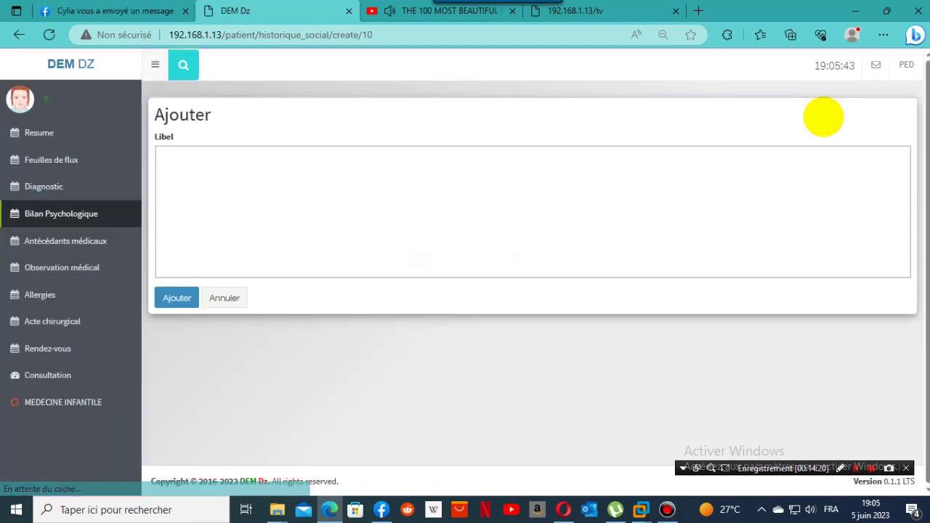
click(207, 223)
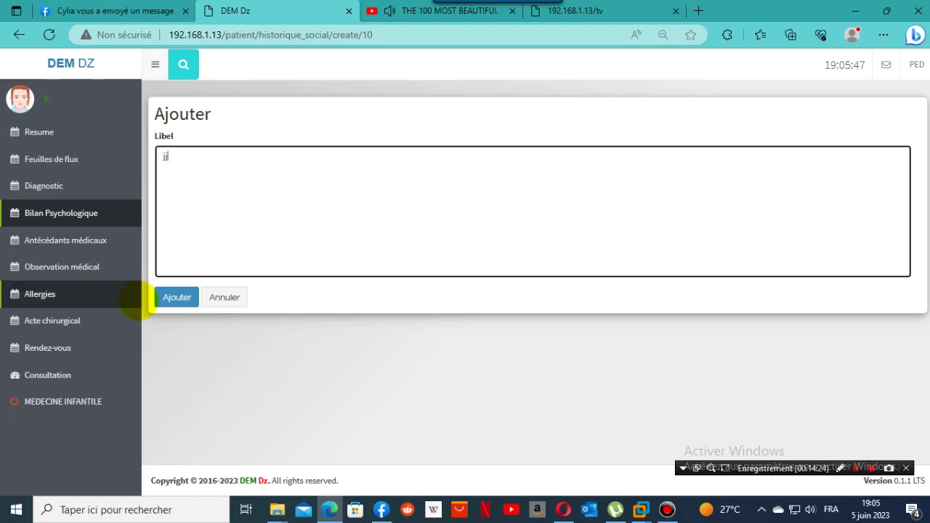
click(175, 297)
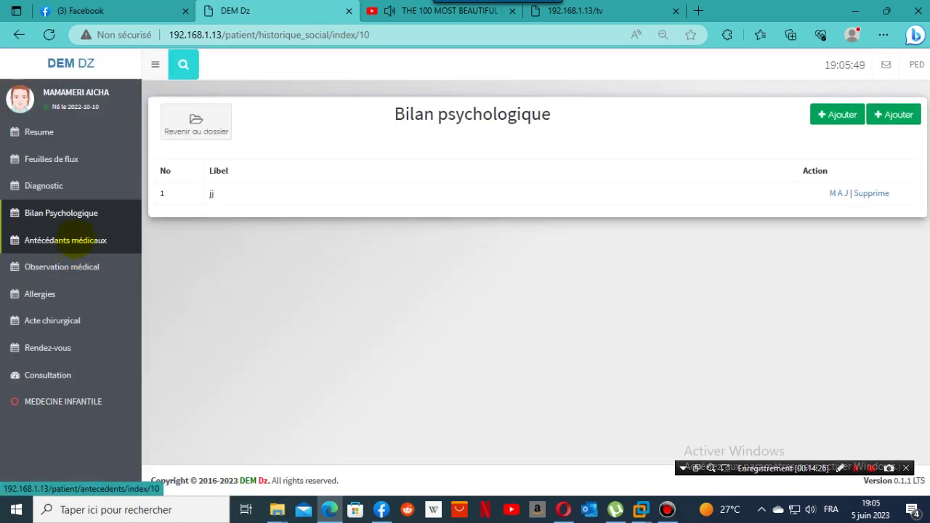
click(894, 114)
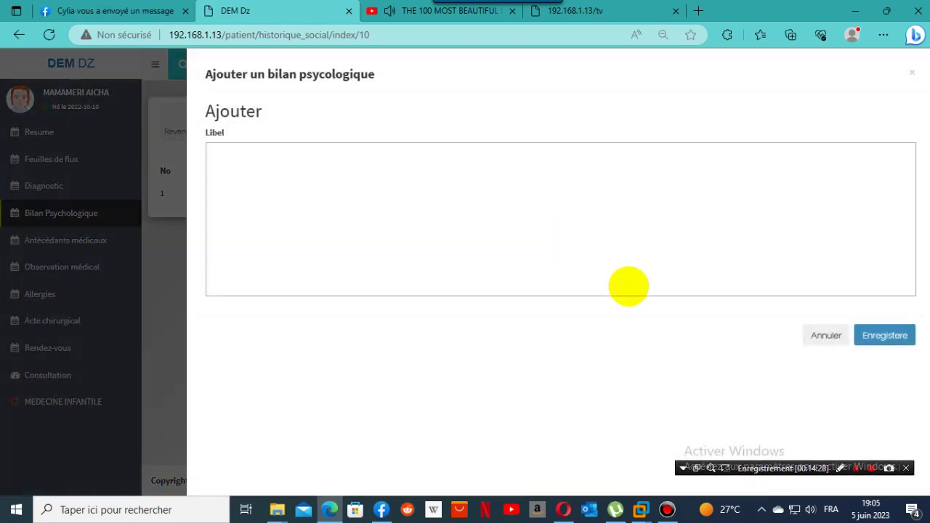
click(710, 230)
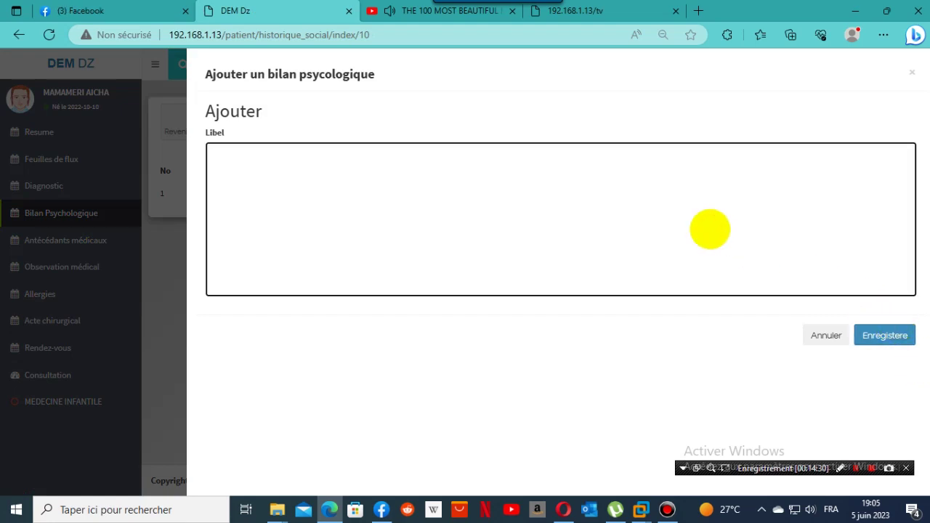
text(lll)
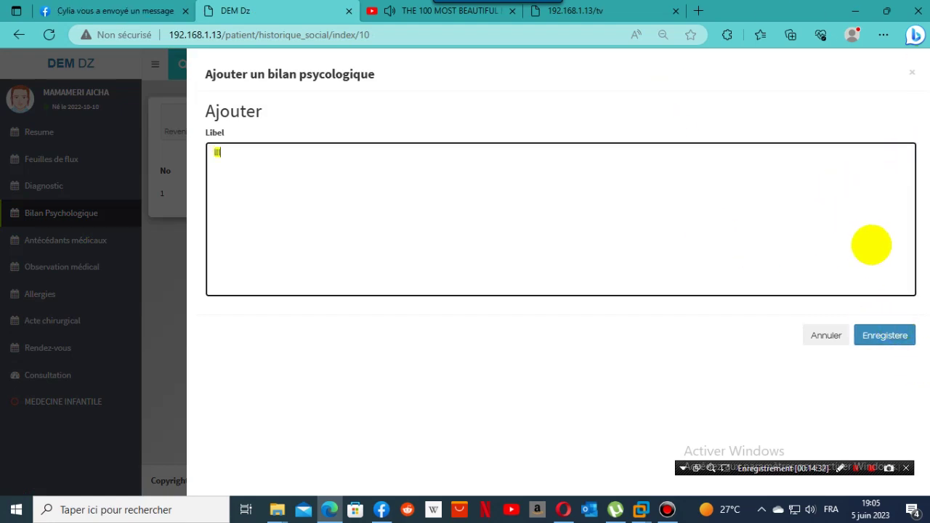
click(886, 335)
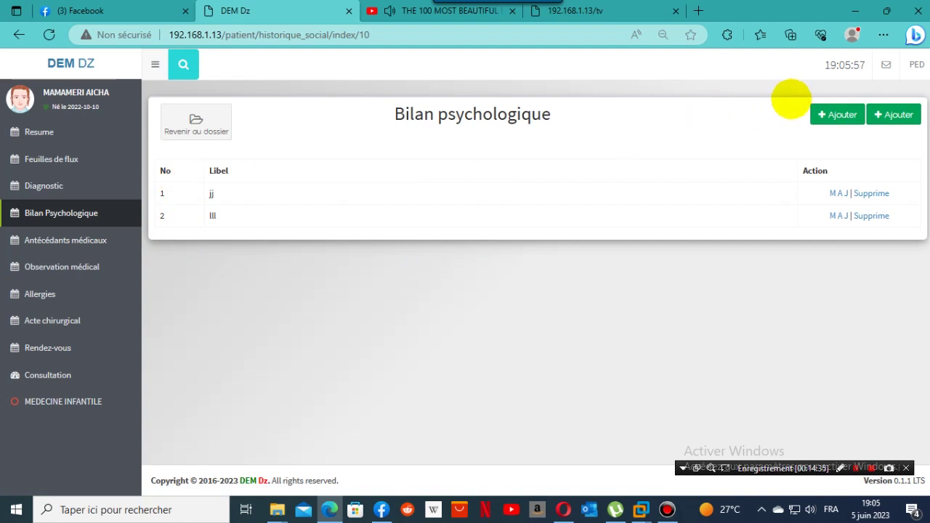
Cancel a third assessment entry and go to the medical and surgical history page.
click(833, 115)
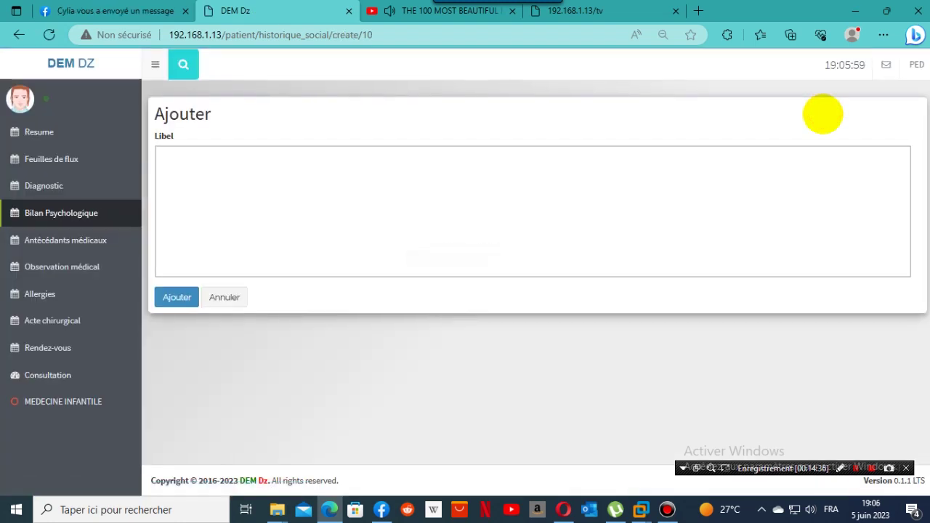
click(229, 298)
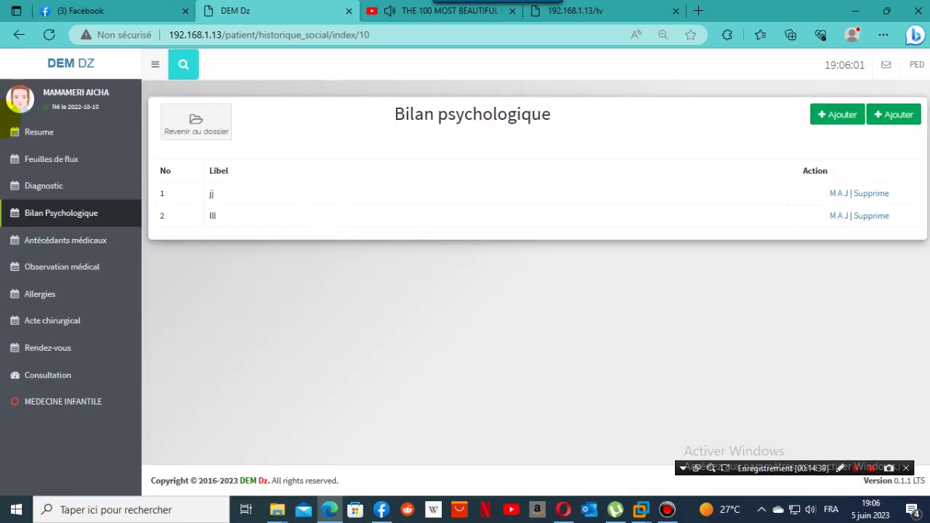
click(48, 240)
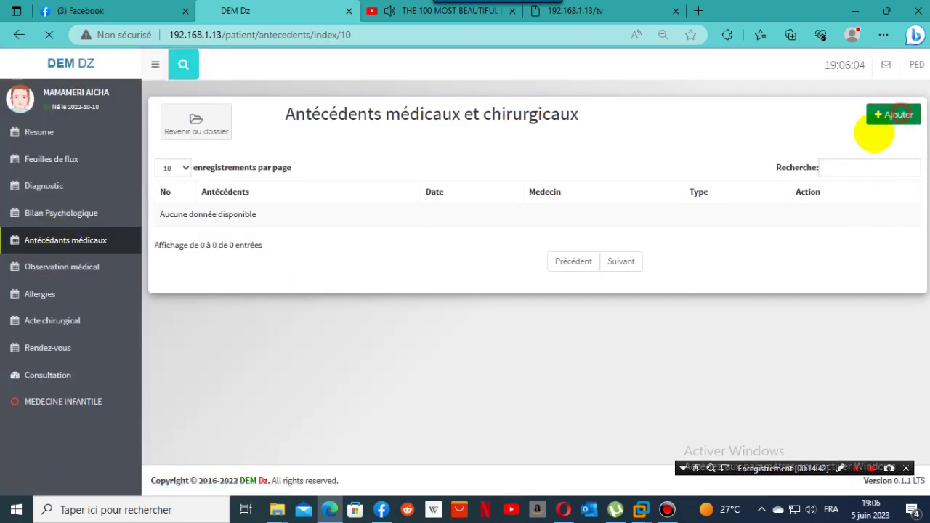
Add a history entry dated 2023-06-04 of type Problèmes médicaux en cours.
click(891, 115)
click(291, 154)
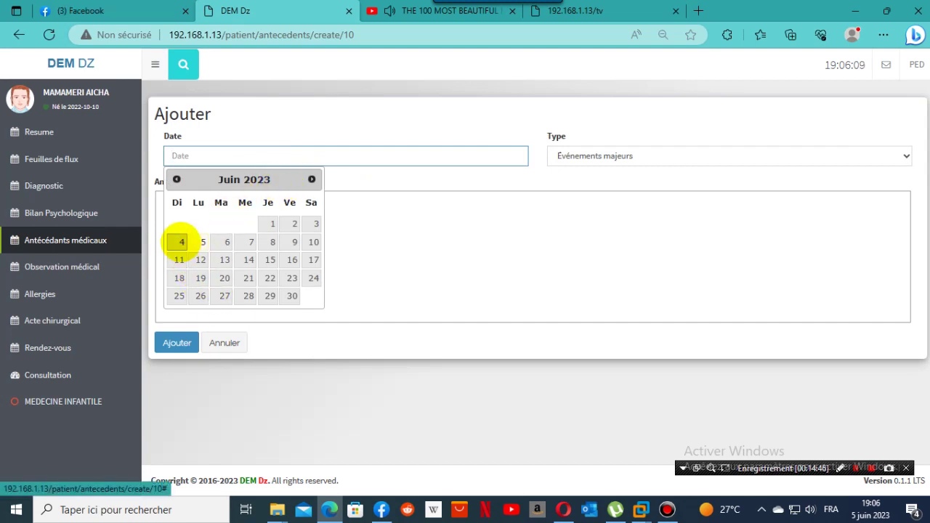
click(181, 242)
click(663, 156)
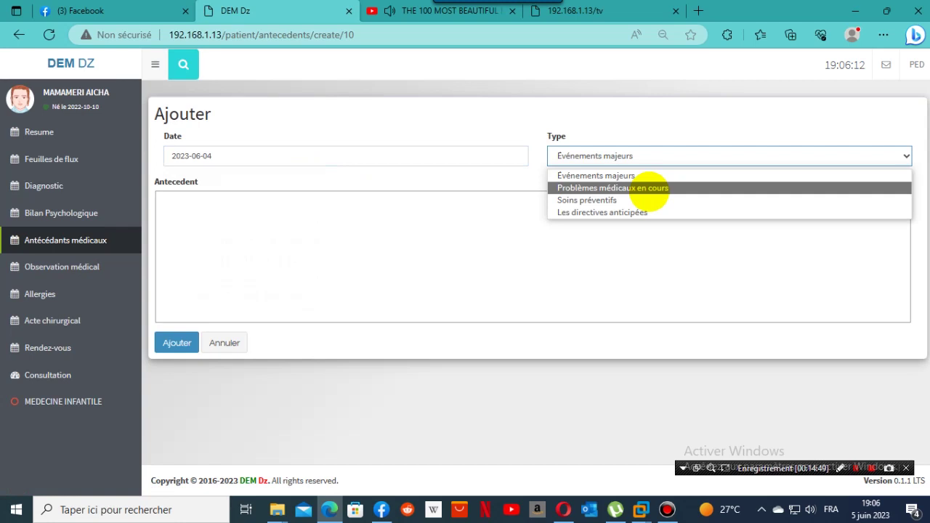
click(649, 190)
click(272, 228)
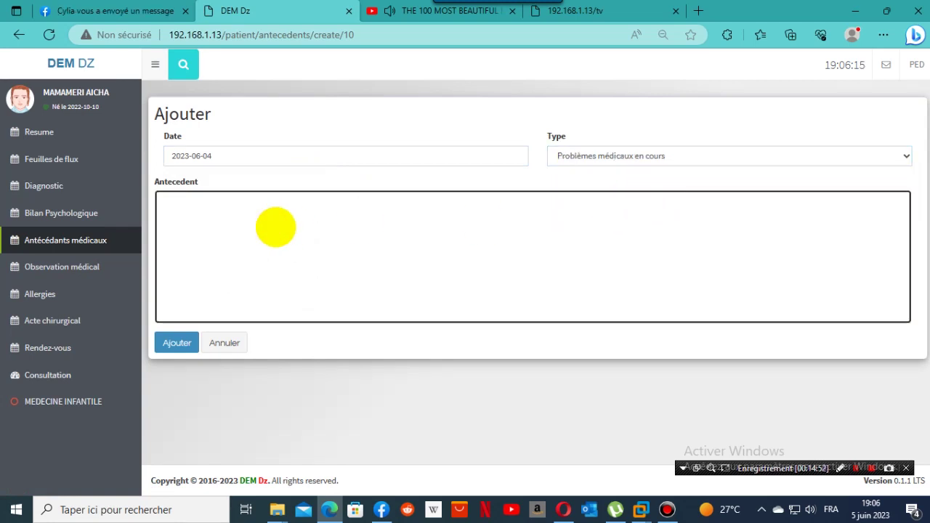
click(181, 348)
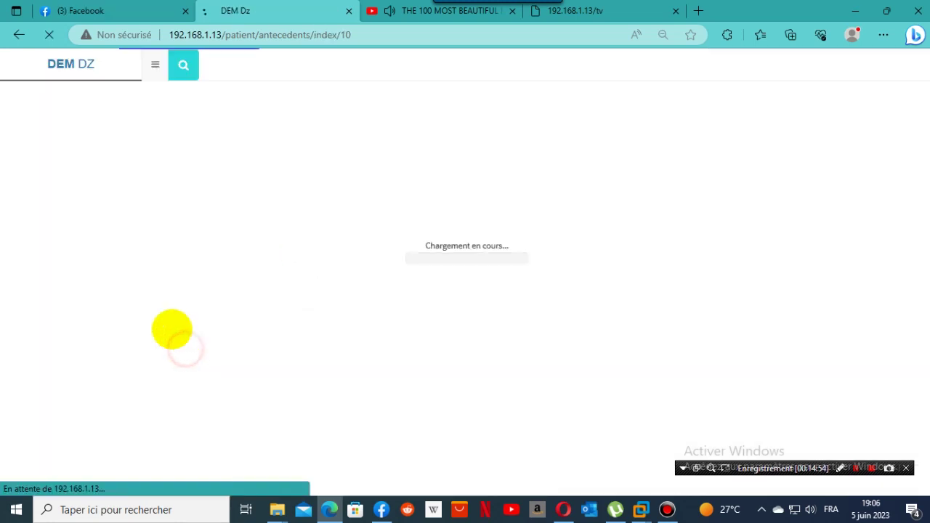
Record a medical observation with the remark 'hhh'.
click(52, 270)
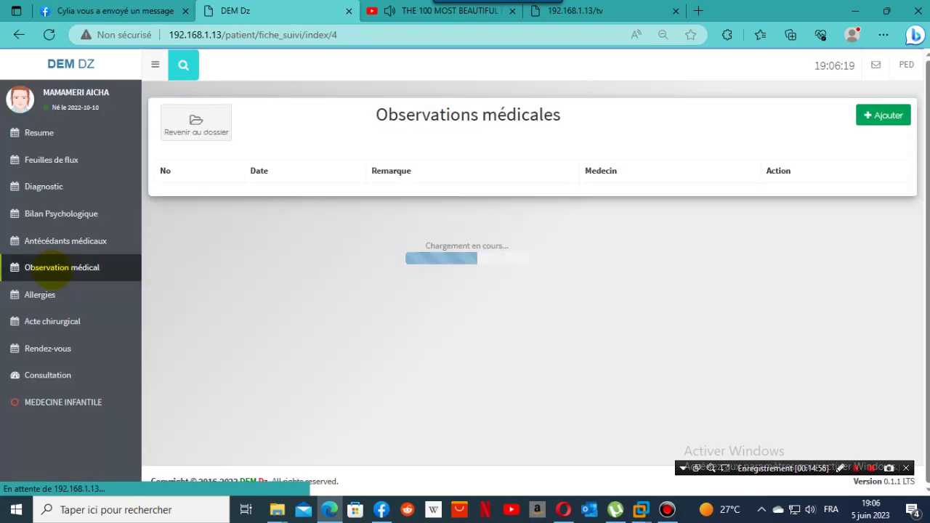
click(893, 116)
click(517, 176)
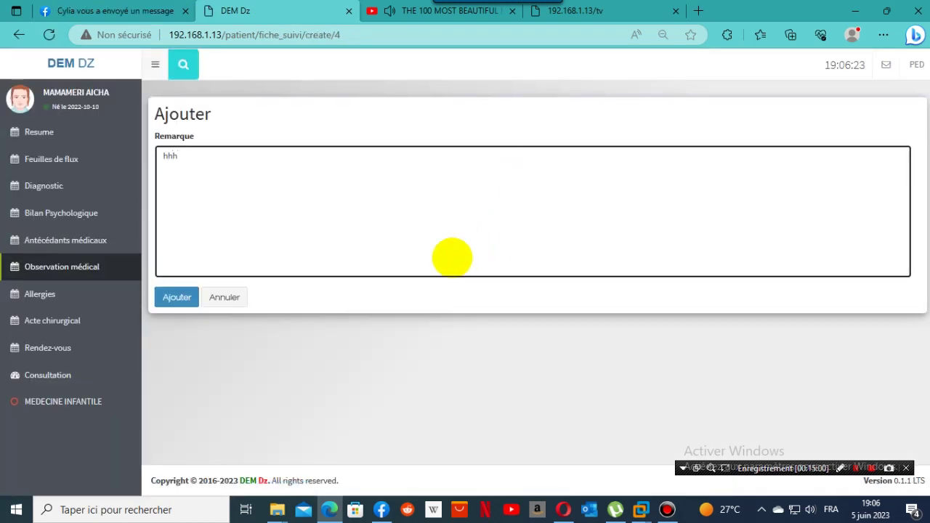
click(177, 297)
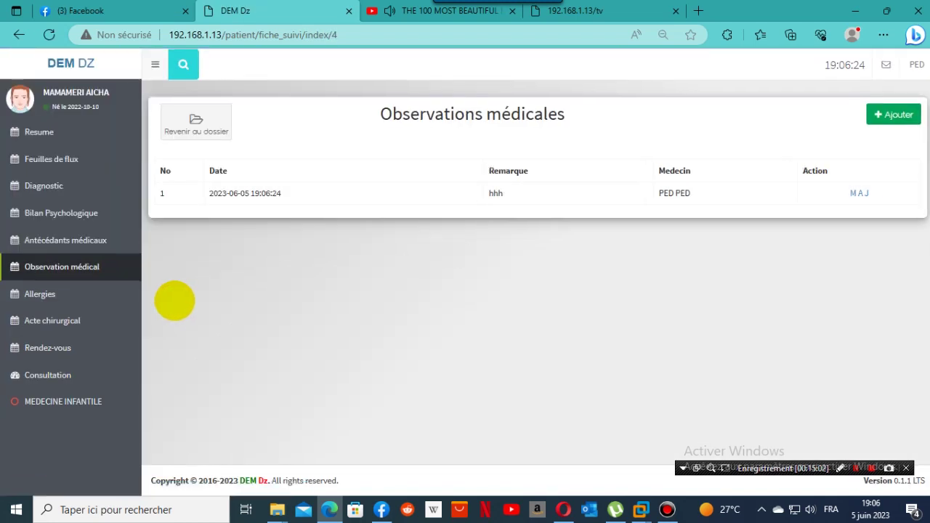
click(62, 294)
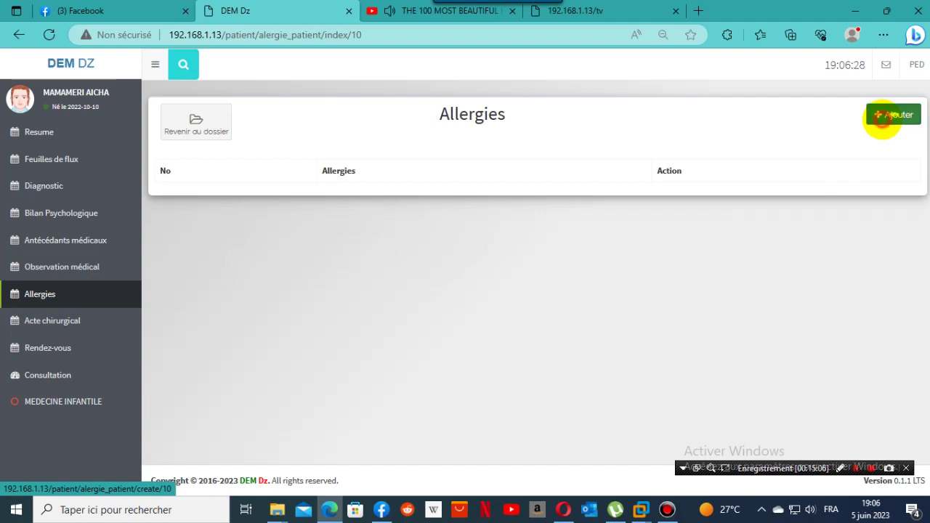
Propose a new Allergies médicamenteuses allergy and record les antibiotiques as the patient's allergy.
click(882, 118)
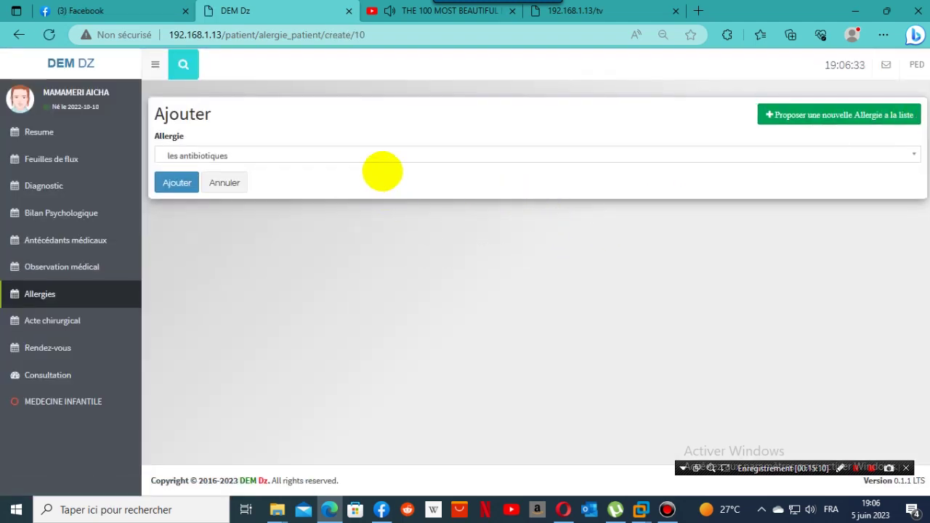
click(843, 118)
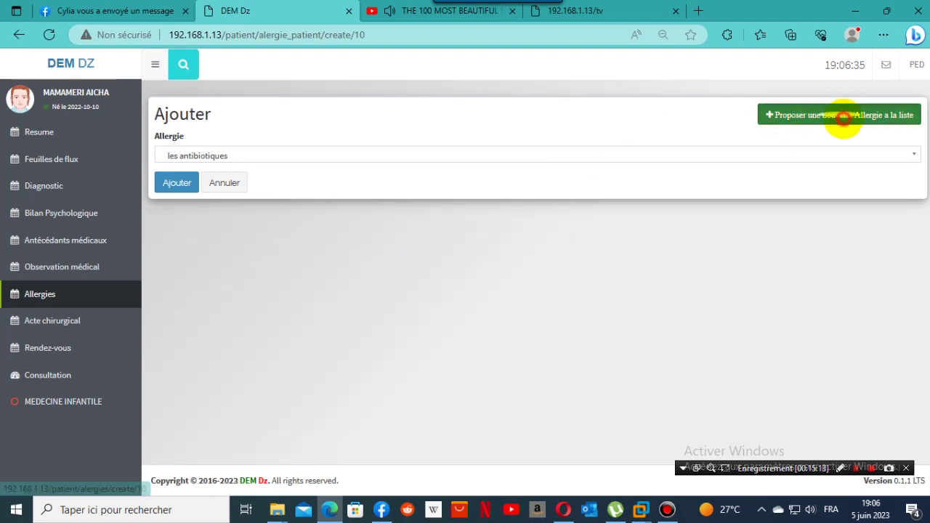
click(301, 149)
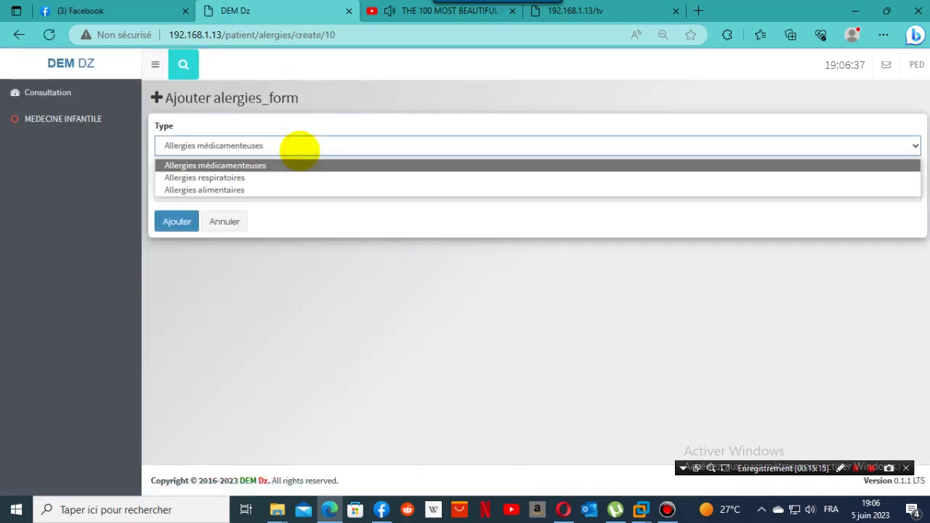
click(304, 149)
click(271, 186)
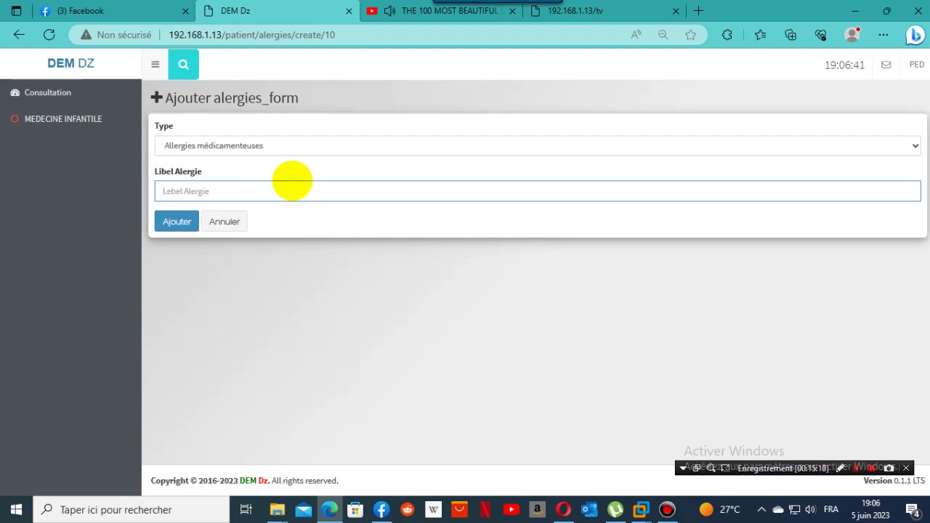
click(243, 261)
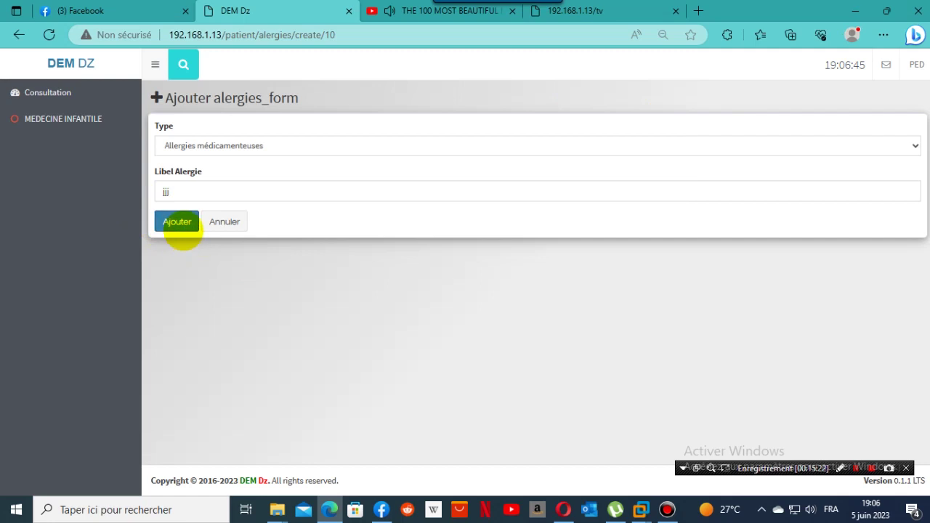
click(178, 224)
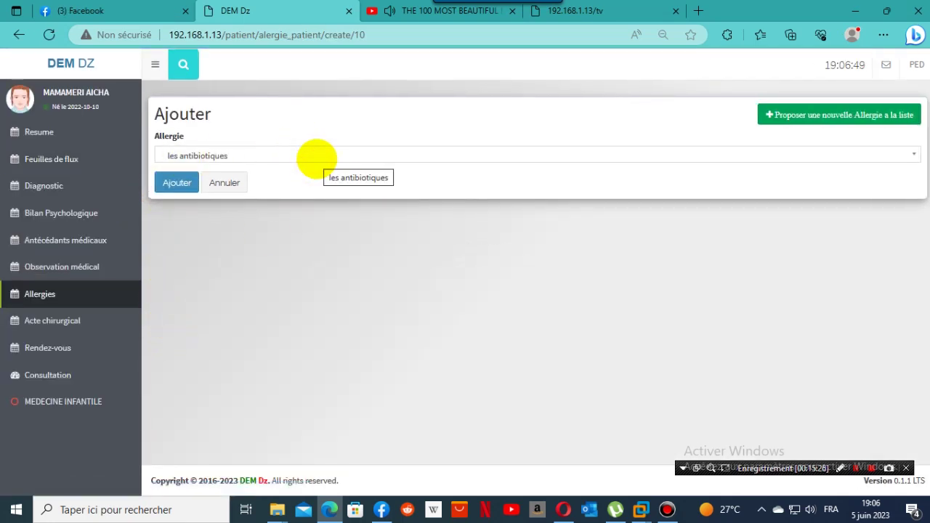
click(177, 182)
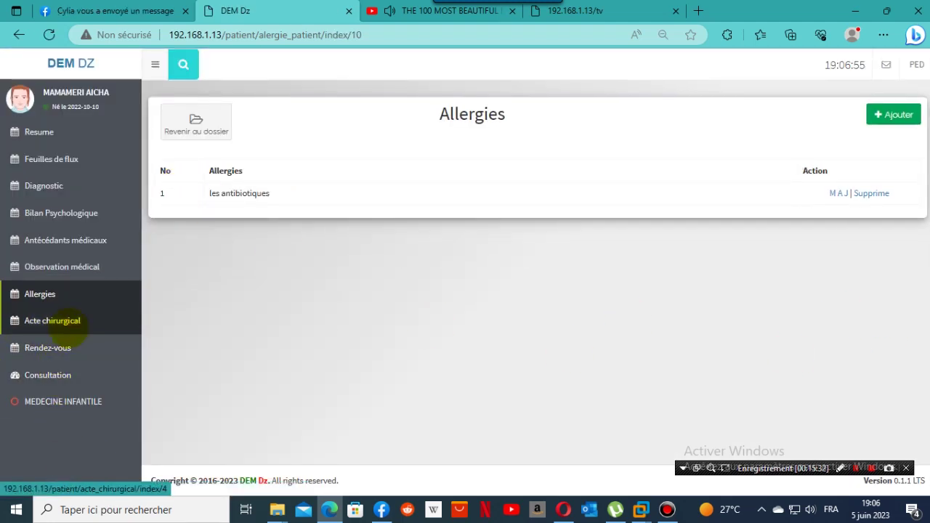
click(61, 324)
Record the surgical act 'lklk' and return to the patient's summary page.
click(887, 115)
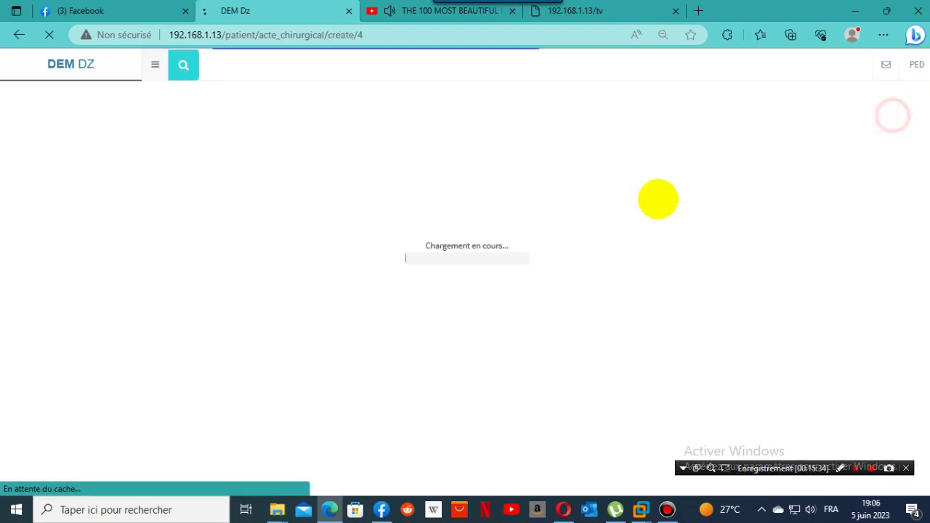
click(373, 201)
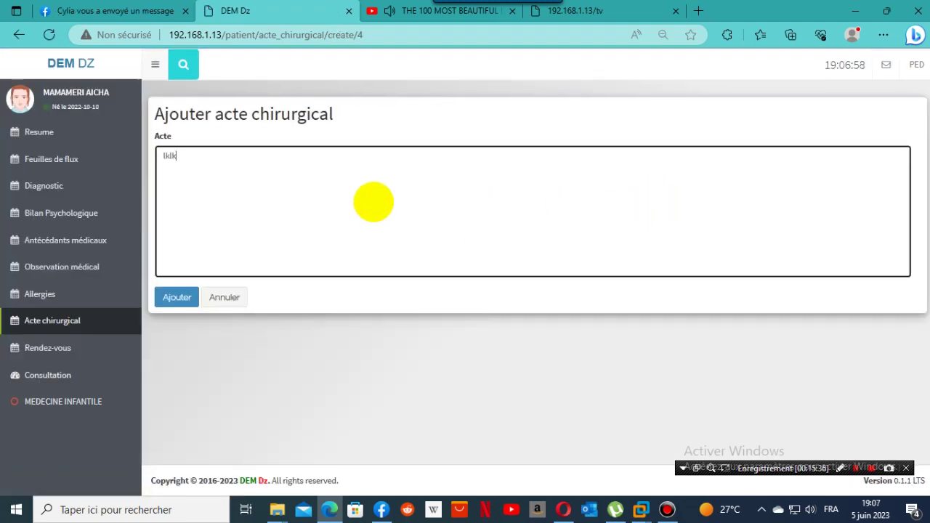
click(174, 297)
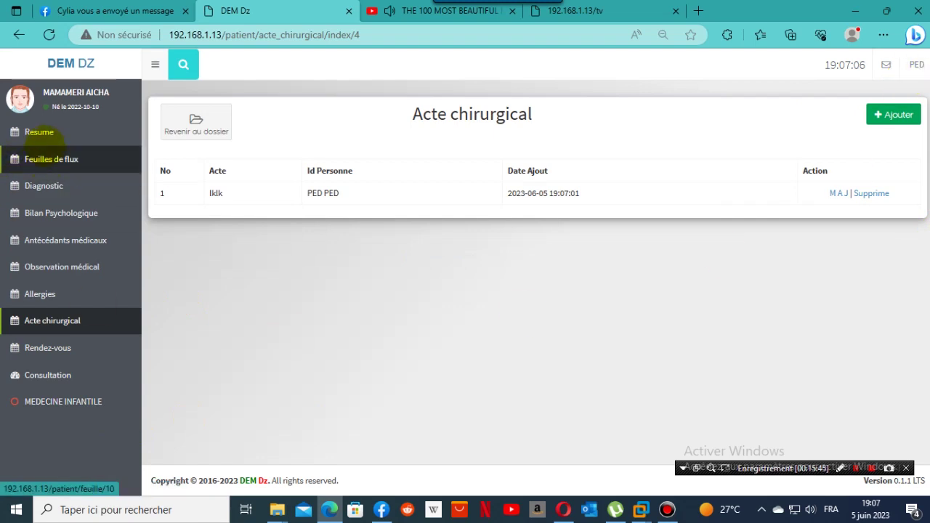
click(38, 133)
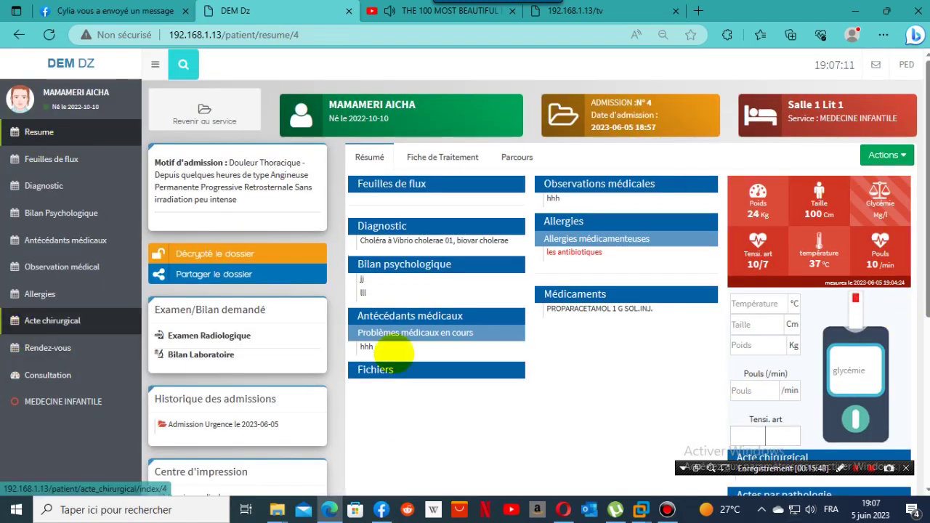
click(887, 155)
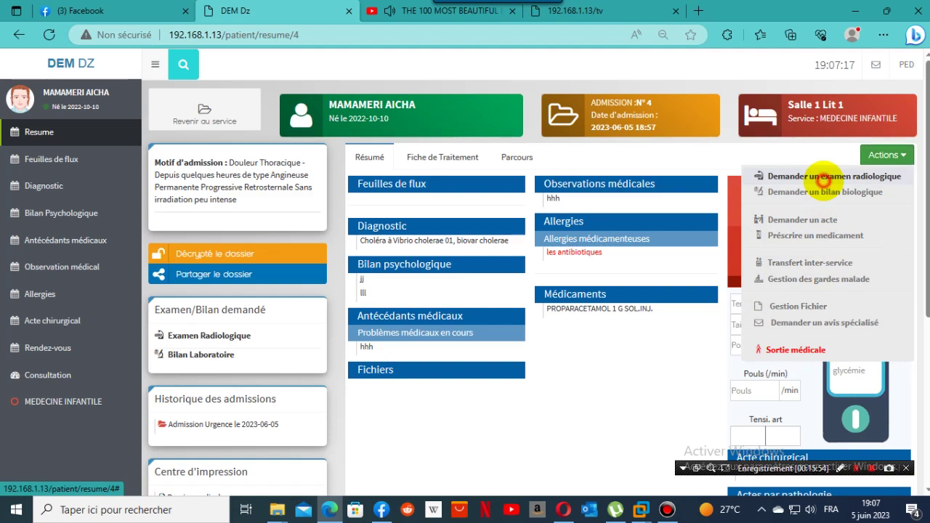
Save a THORAX(P) radiology exam request and acknowledge the success message.
click(823, 179)
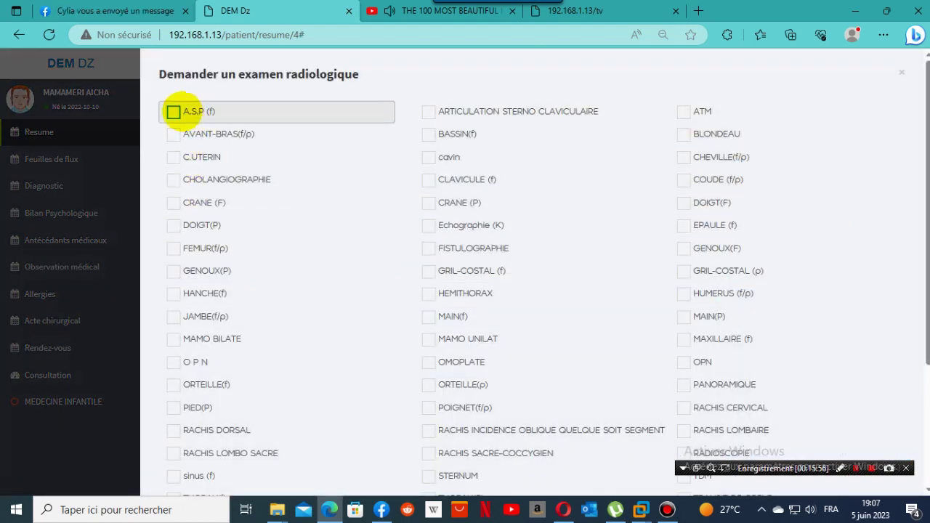
scroll(695, 234, down, 2)
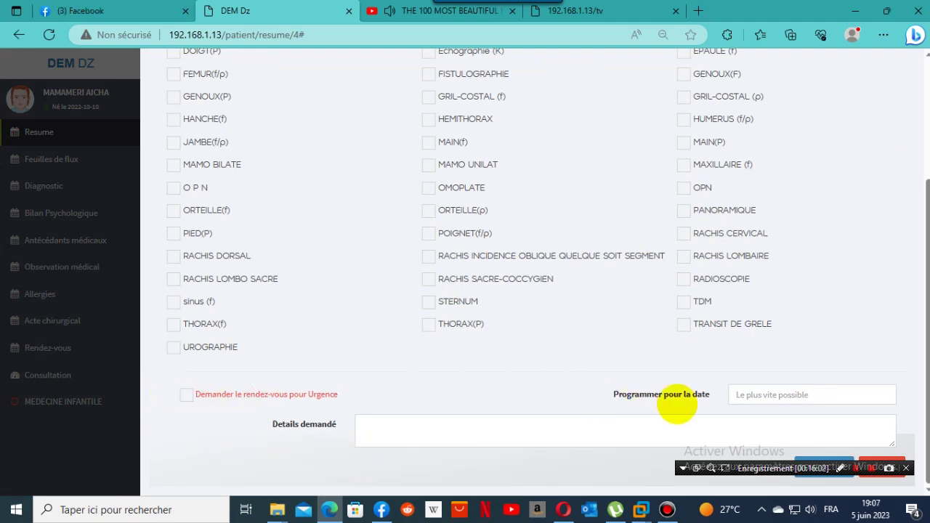
scroll(577, 370, up, 3)
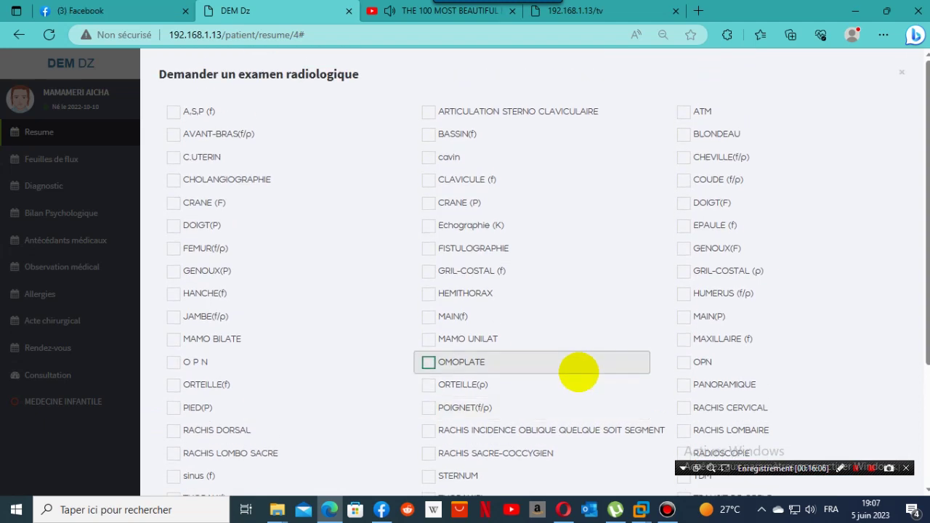
scroll(579, 371, down, 2)
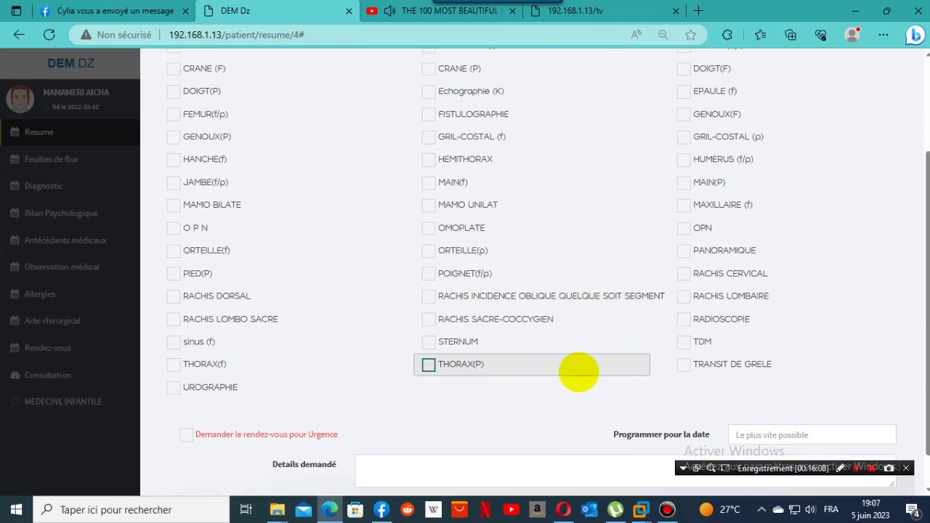
click(490, 369)
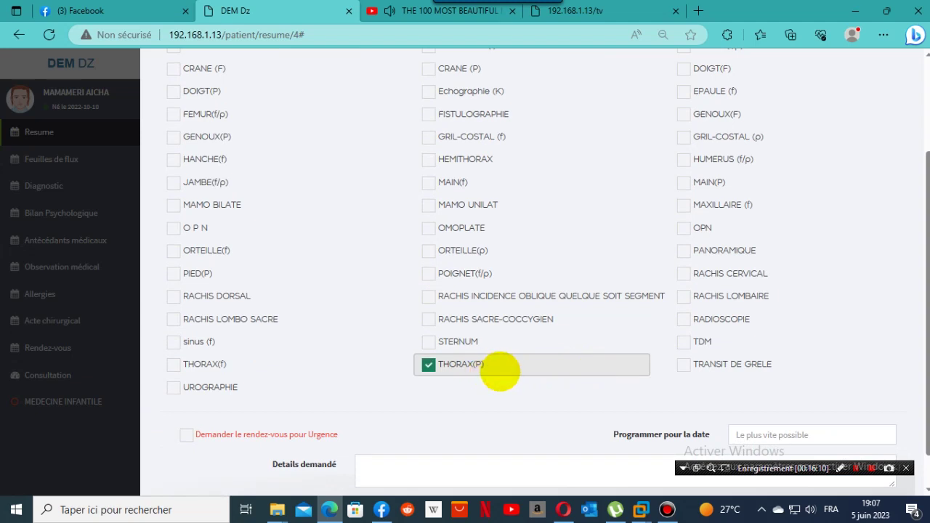
scroll(823, 430, down, 1)
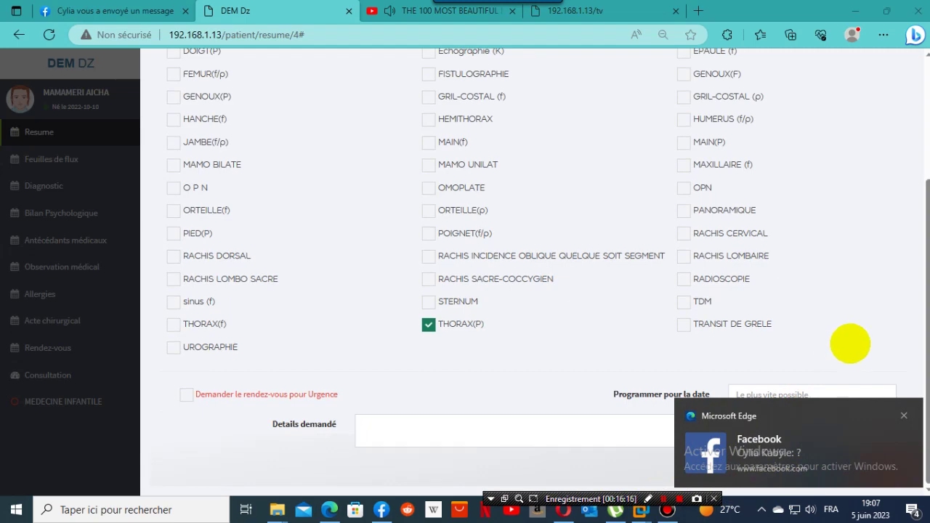
click(904, 416)
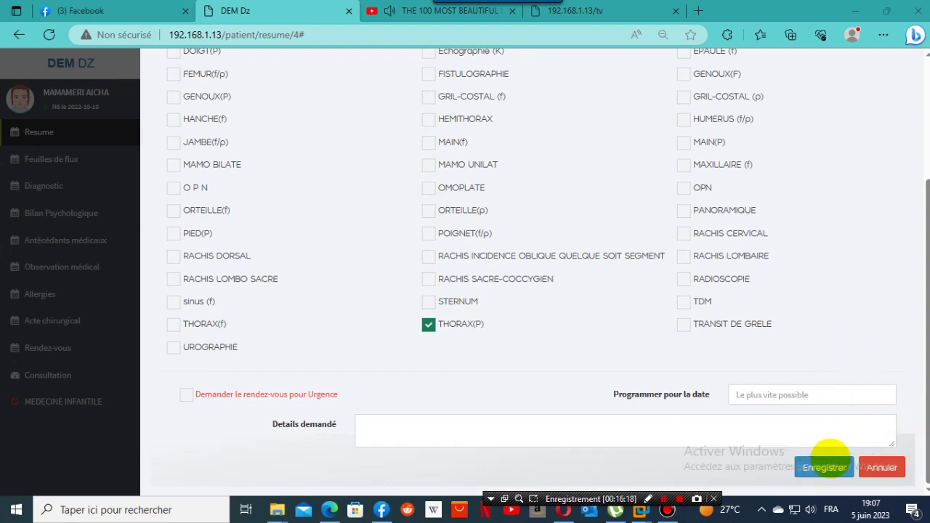
click(825, 465)
click(445, 320)
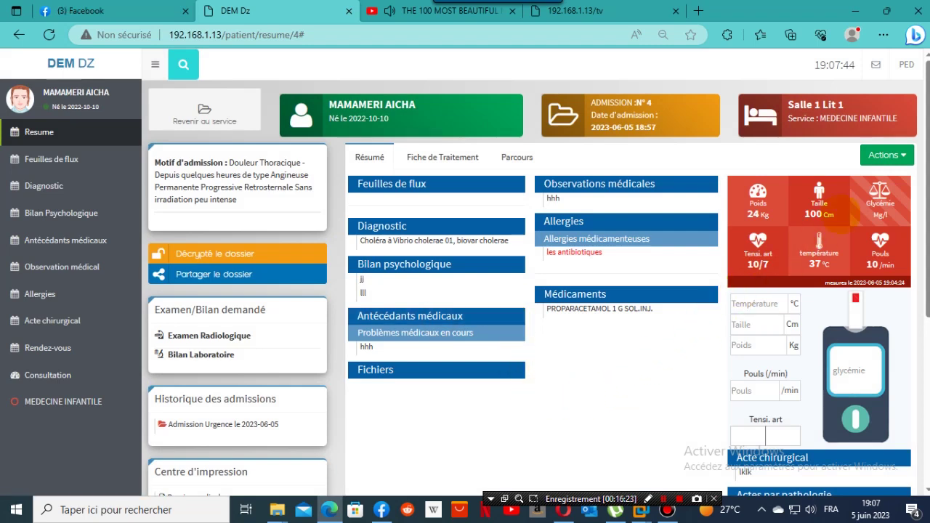
Bring the ward TV display to the front.
click(884, 156)
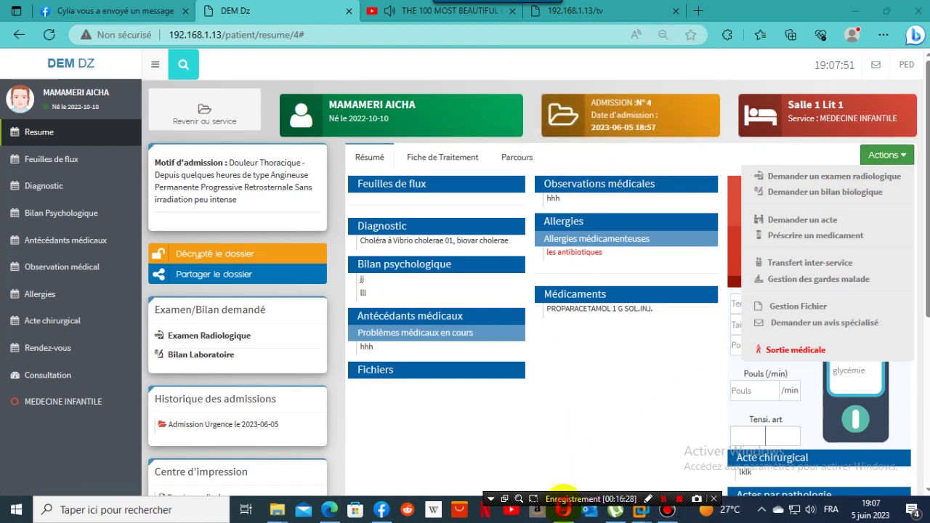
mouse_move(564, 509)
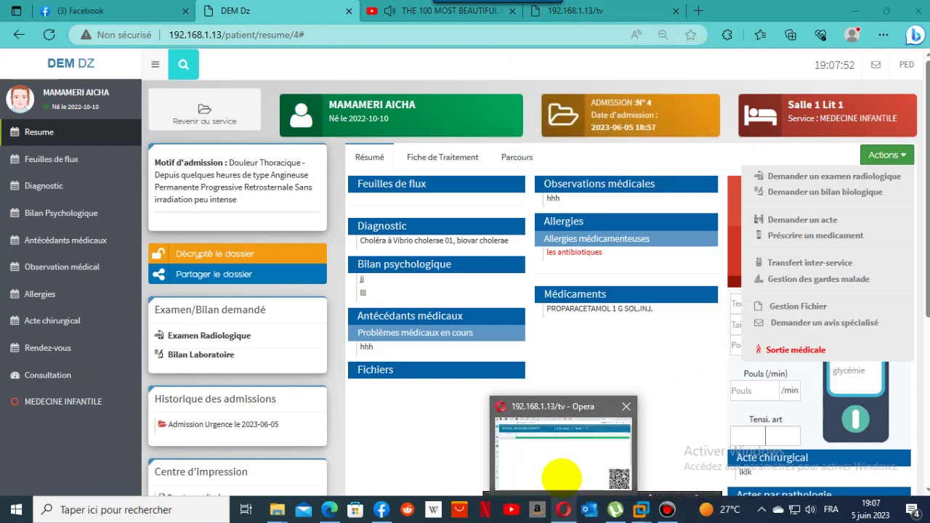
click(561, 476)
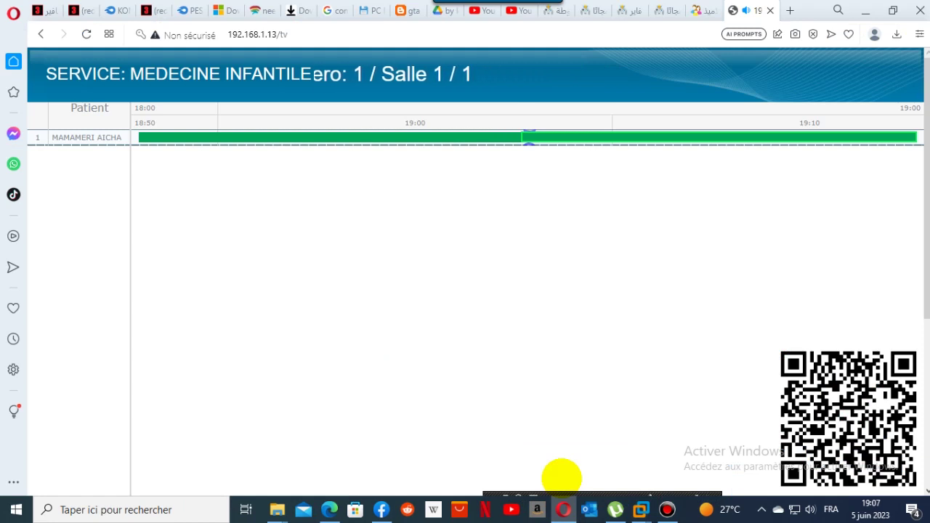
mouse_move(73, 145)
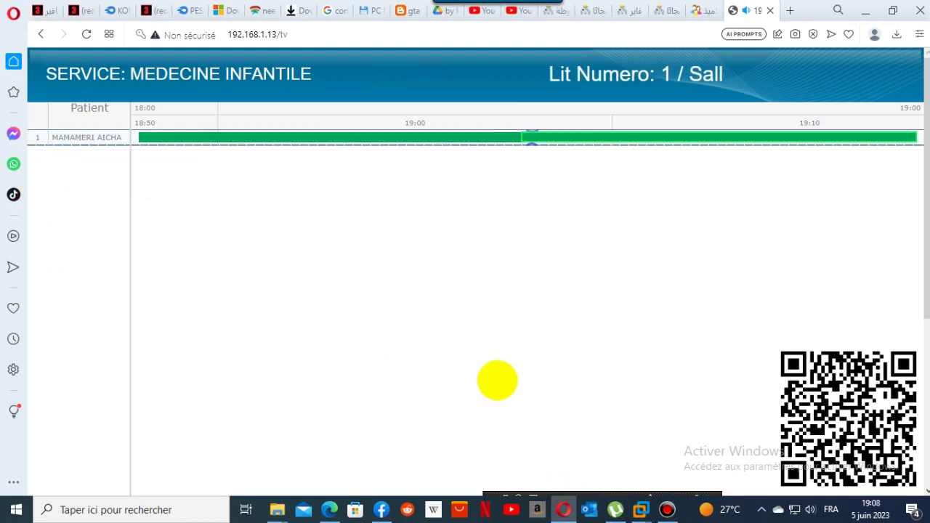
mouse_move(554, 127)
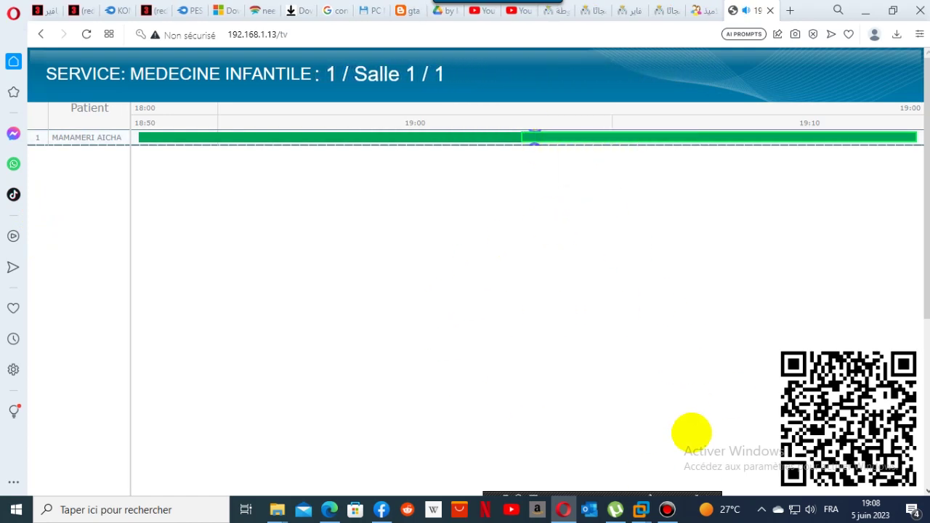
mouse_move(667, 509)
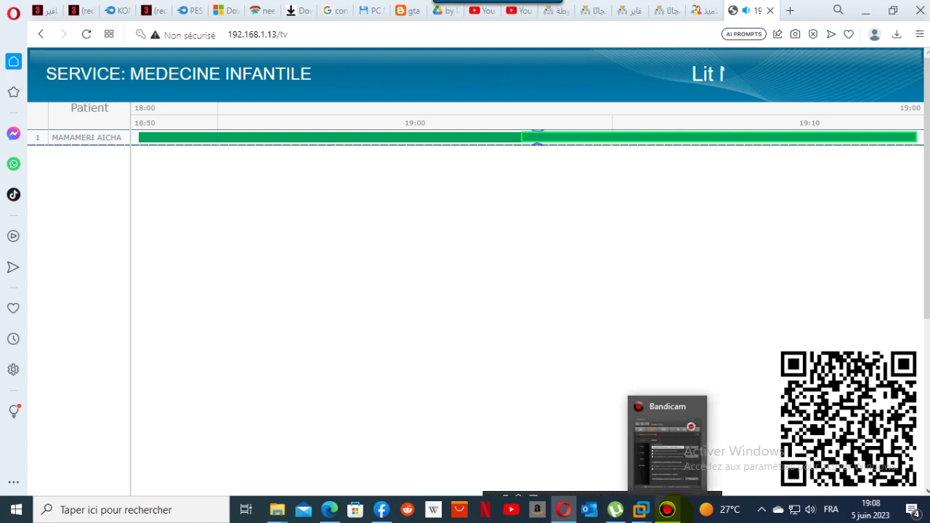
mouse_move(563, 509)
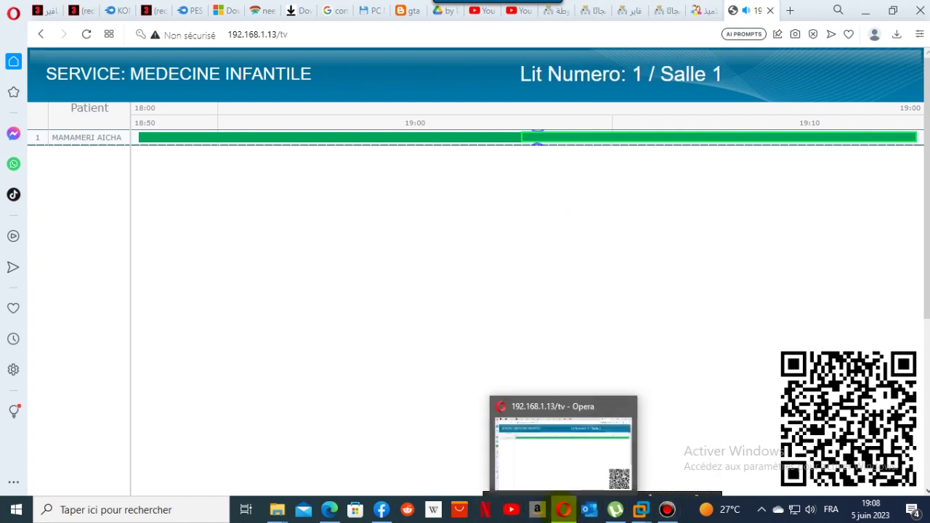
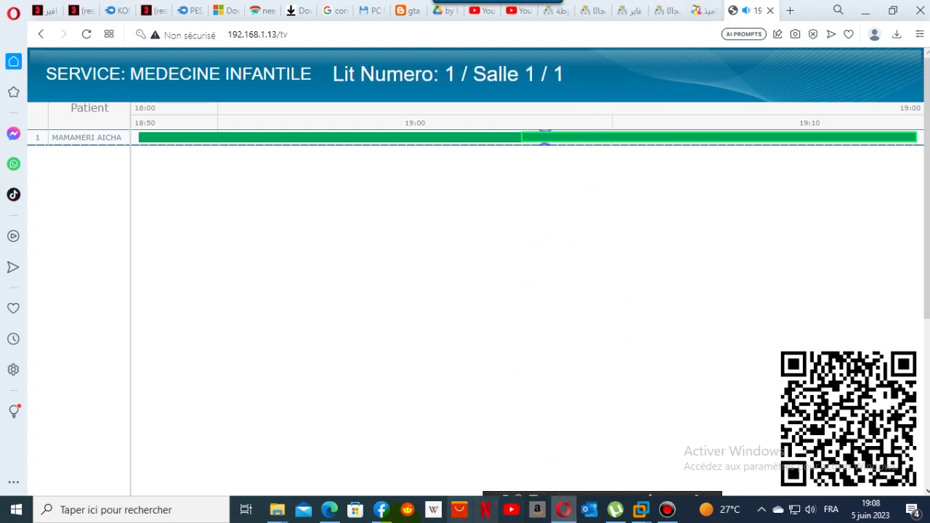
Return to the patient's summary for admission No 4.
click(329, 510)
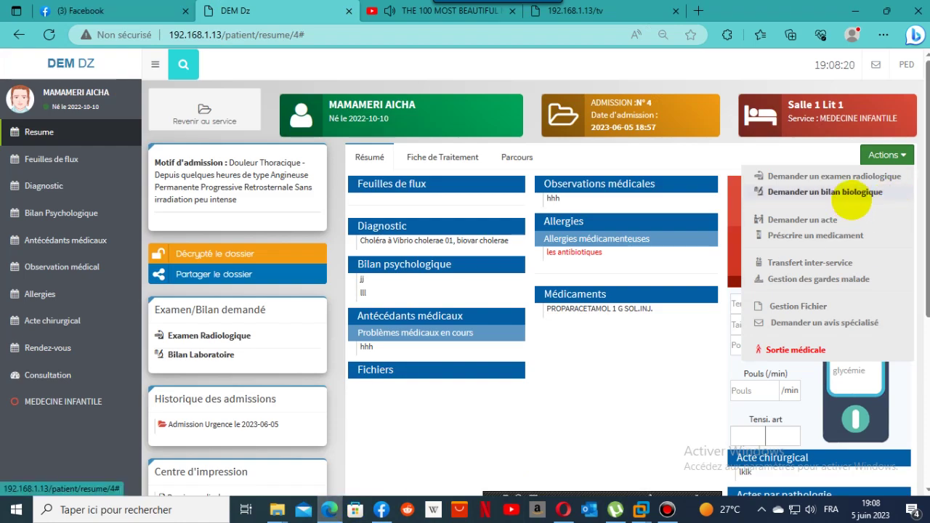
click(854, 205)
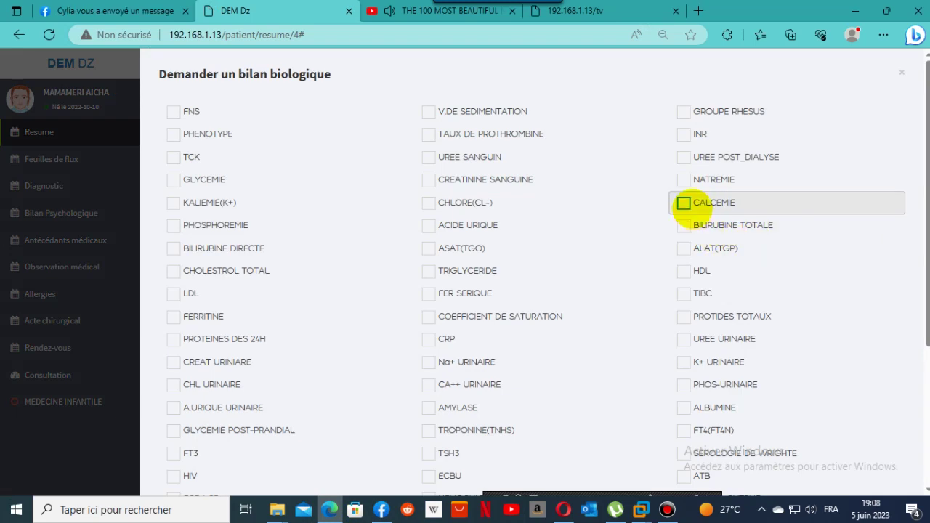
click(684, 203)
scroll(914, 446, down, 3)
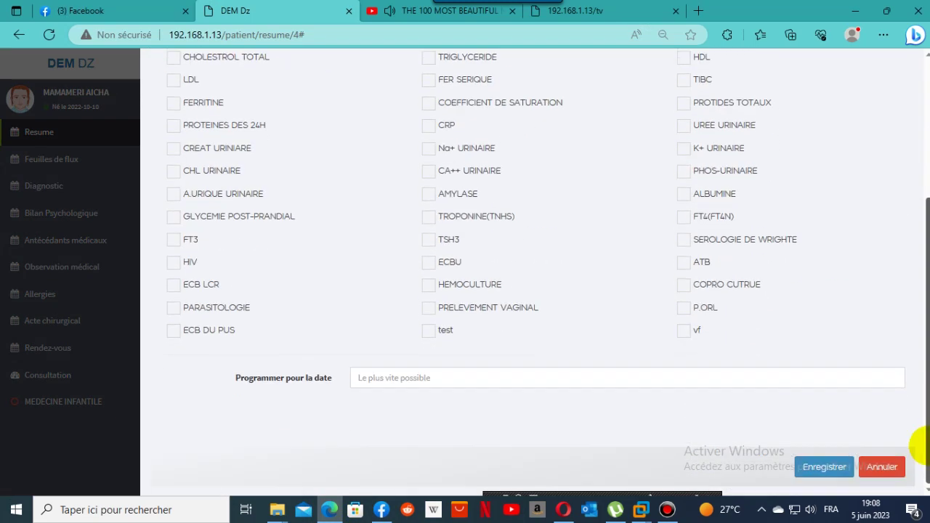
click(372, 380)
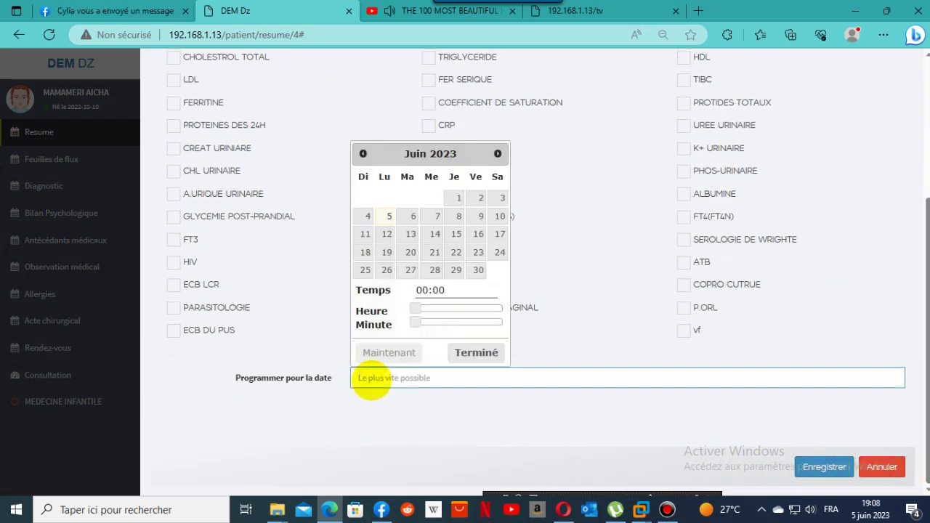
click(388, 353)
click(805, 466)
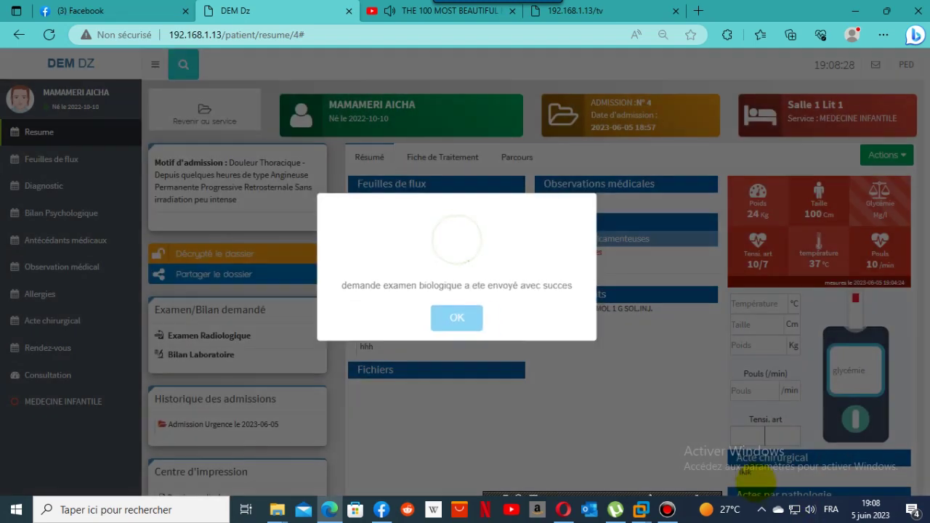
click(456, 320)
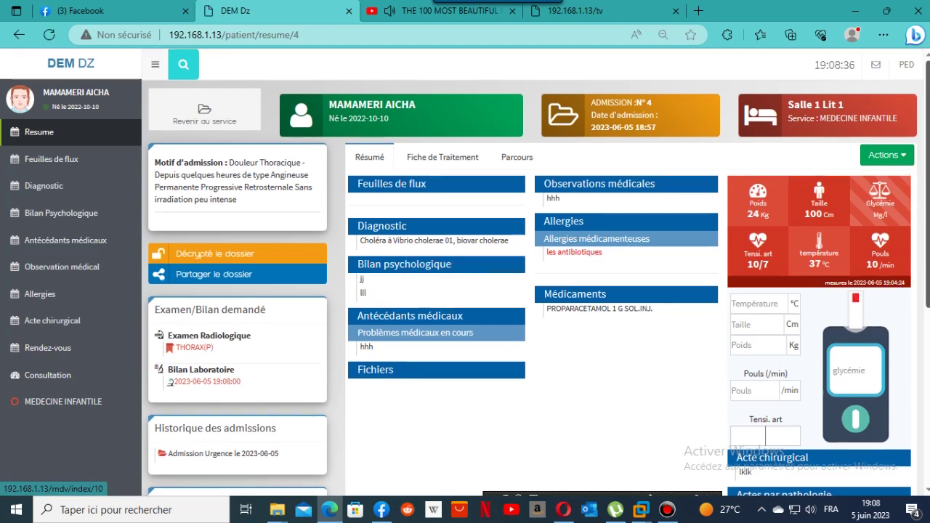
click(907, 64)
click(885, 143)
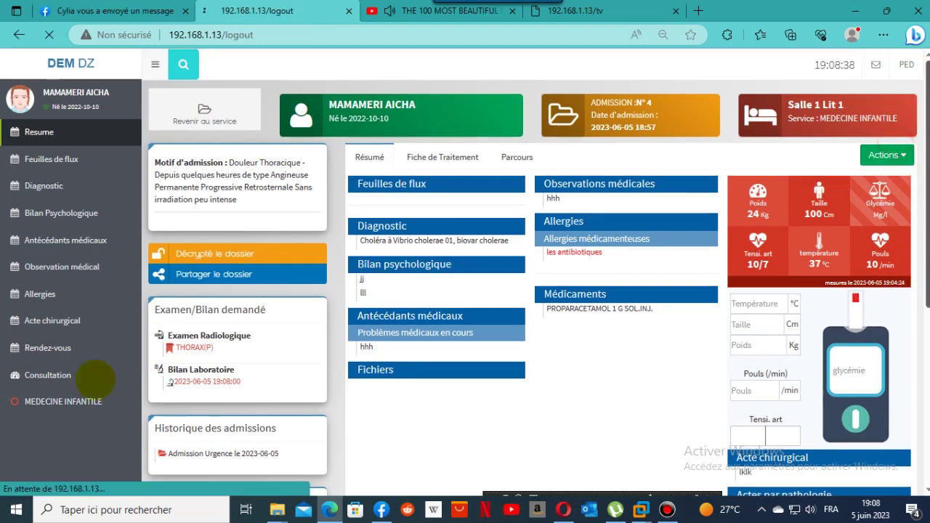
Sign in as administrator using the saved credentials.
click(404, 282)
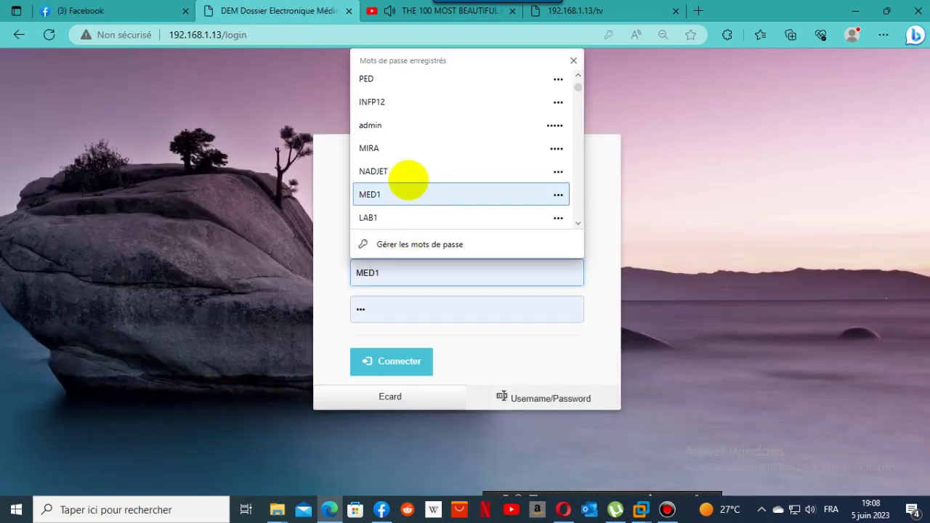
click(415, 131)
click(386, 357)
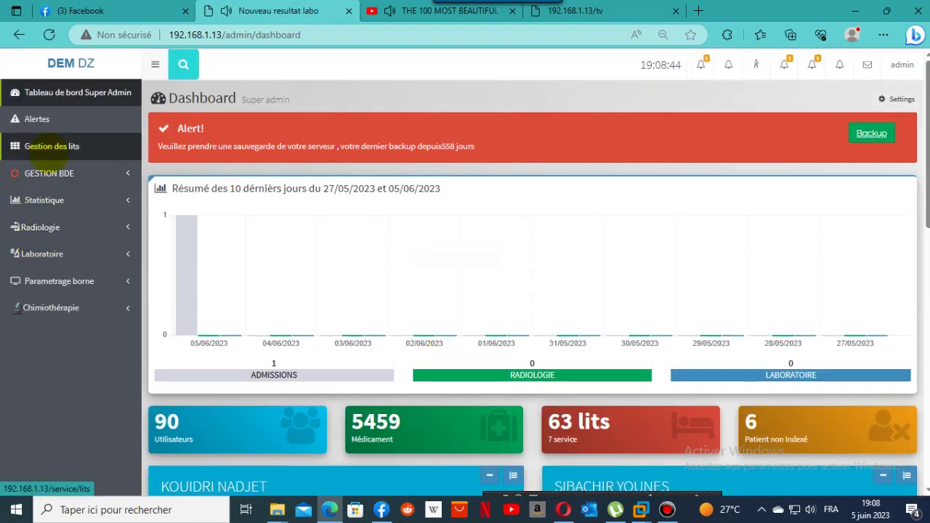
Show the Alerts page's Utilisateurs tab, then bring the bed timeline display forward.
click(890, 69)
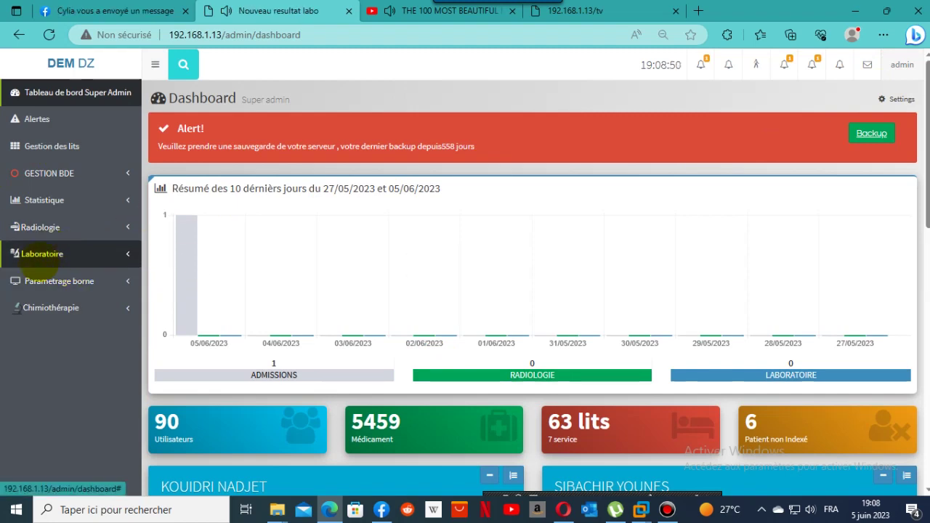
click(53, 281)
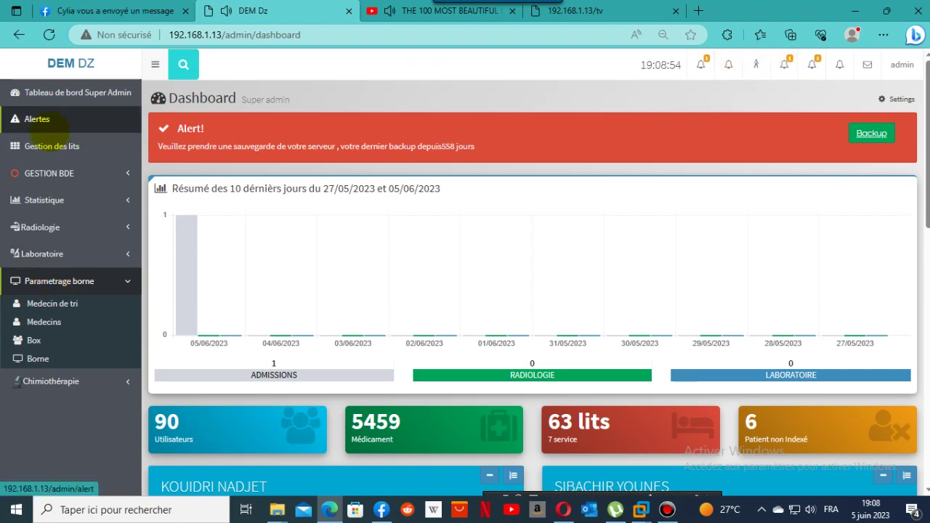
click(46, 129)
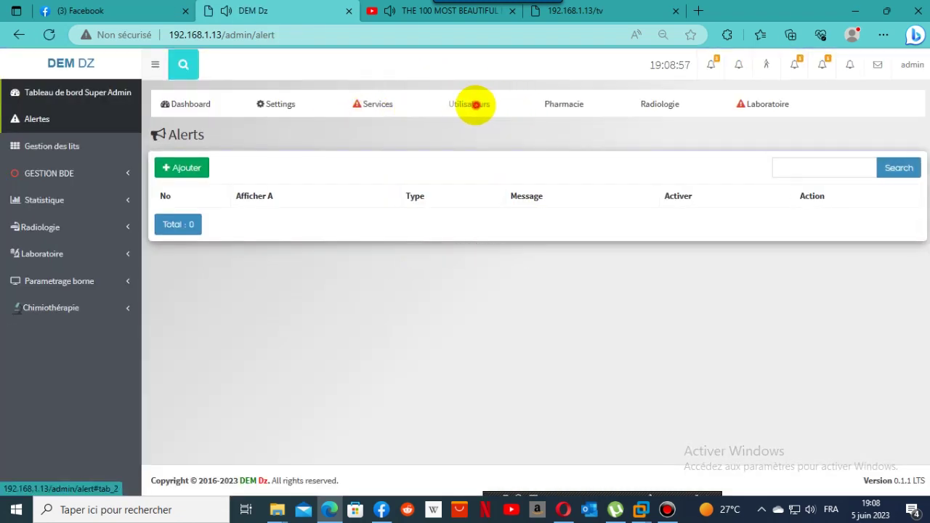
click(471, 104)
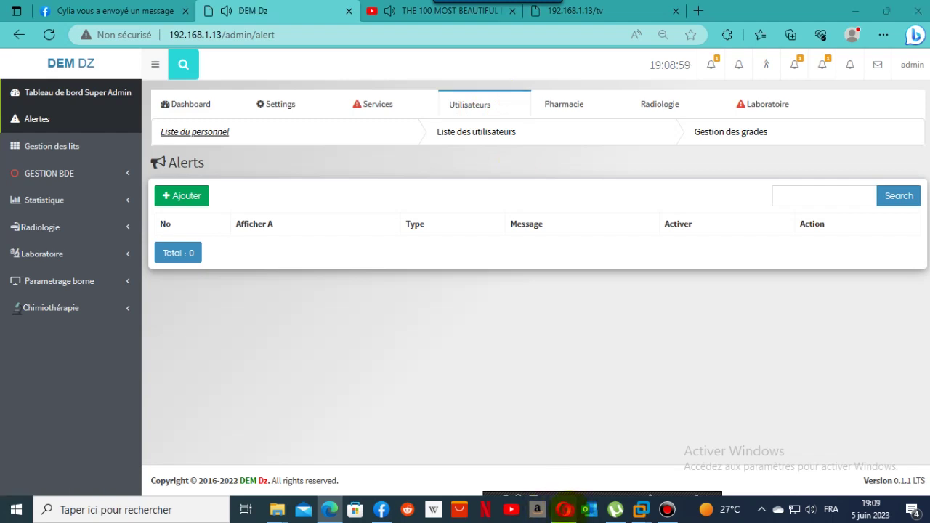
click(563, 509)
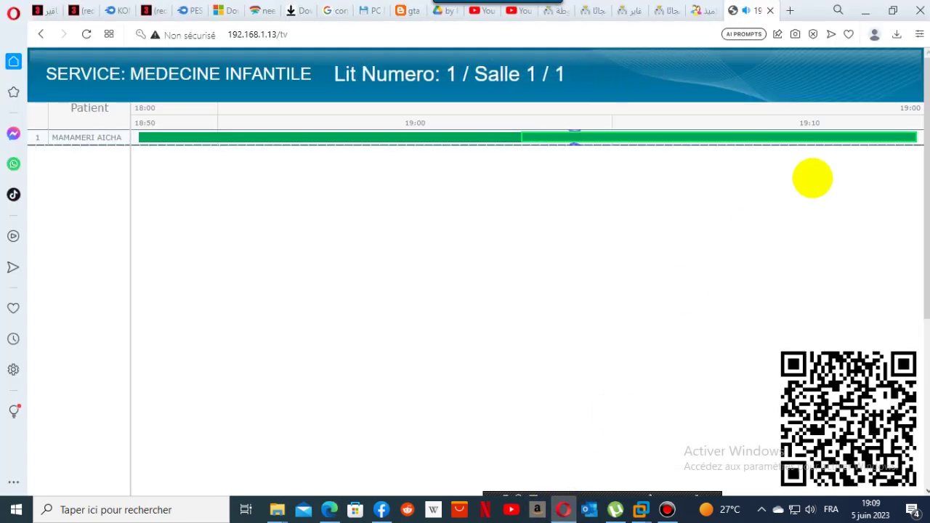
Check the patient's stay dates on bed 1's timeline bar, then return to the admin Alerts page.
mouse_move(893, 139)
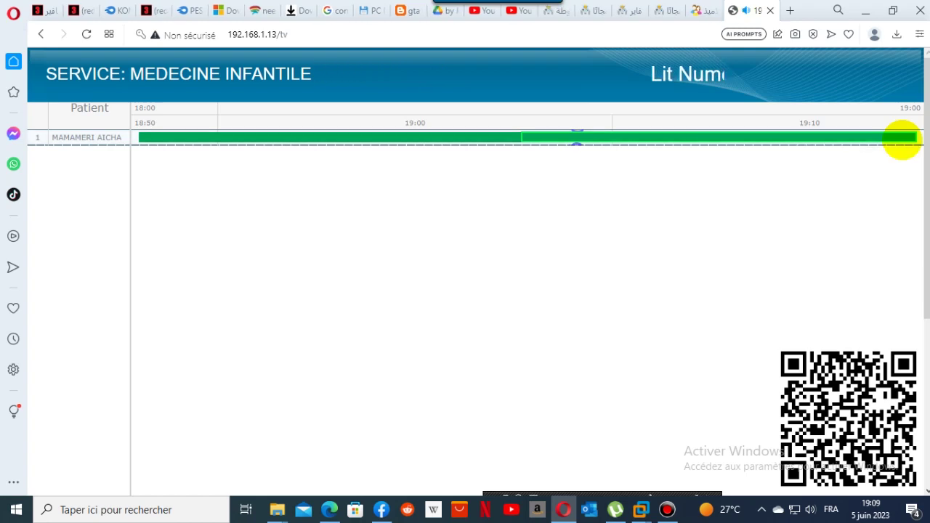
mouse_move(226, 137)
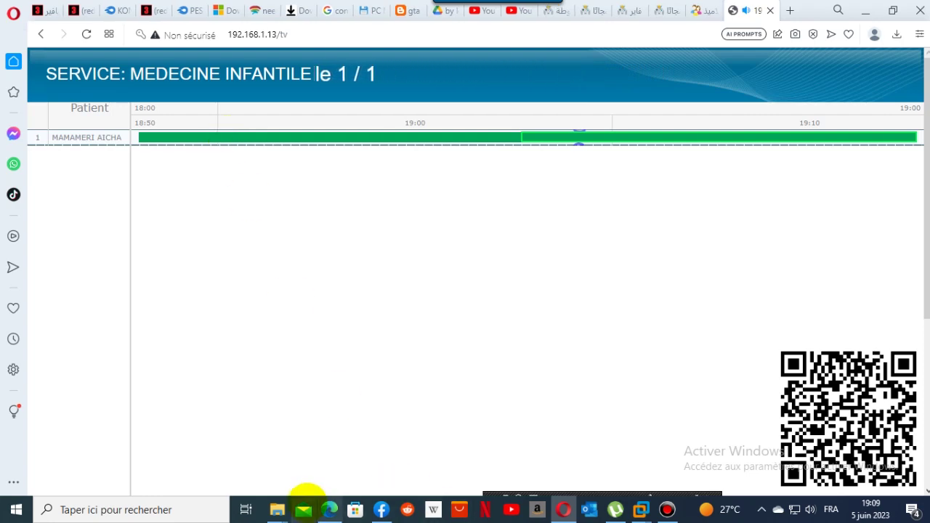
mouse_move(329, 509)
click(336, 465)
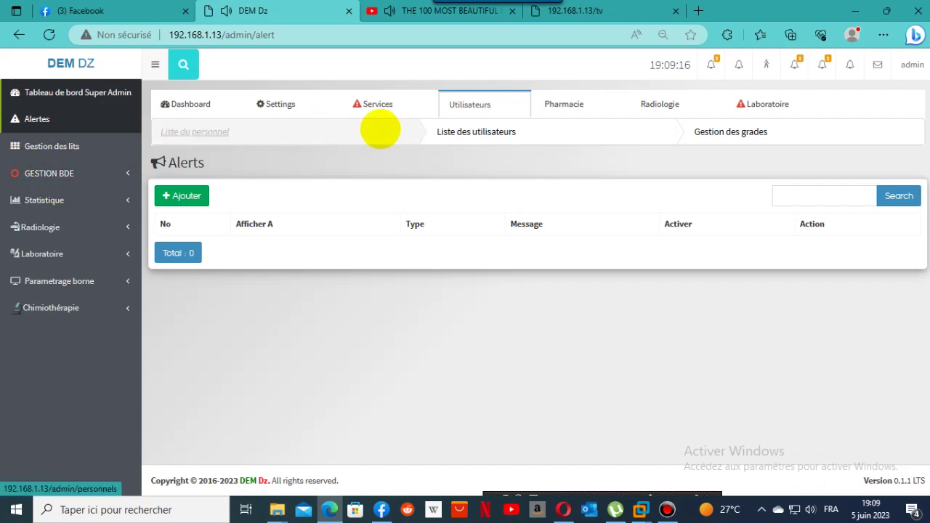
Open the user account list and page back from page 8 to find the radiology technician.
click(504, 134)
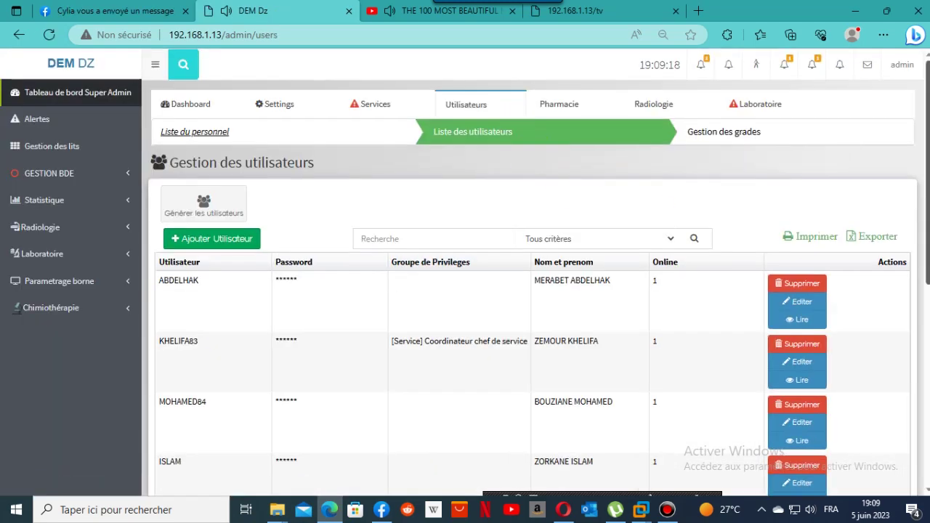
scroll(531, 269, down, 5)
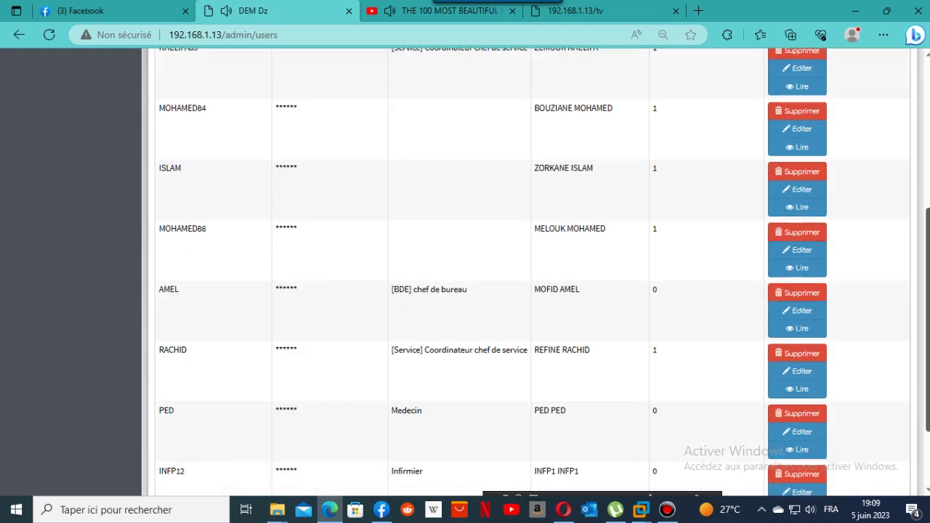
scroll(914, 369, down, 2)
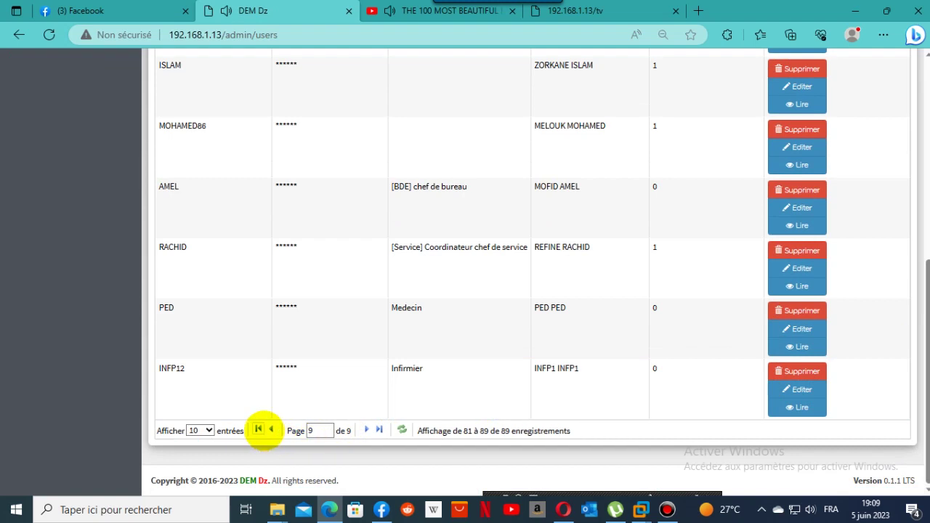
click(269, 431)
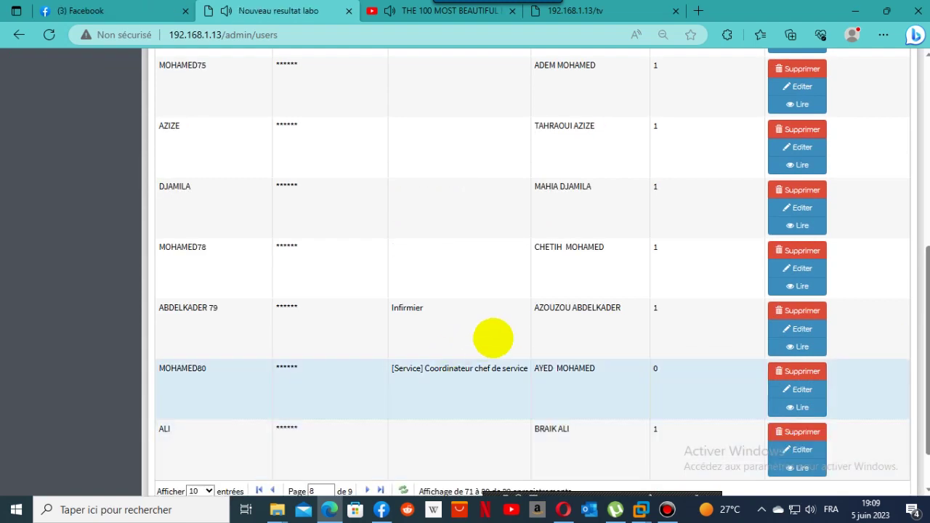
scroll(513, 365, up, 5)
scroll(511, 366, down, 5)
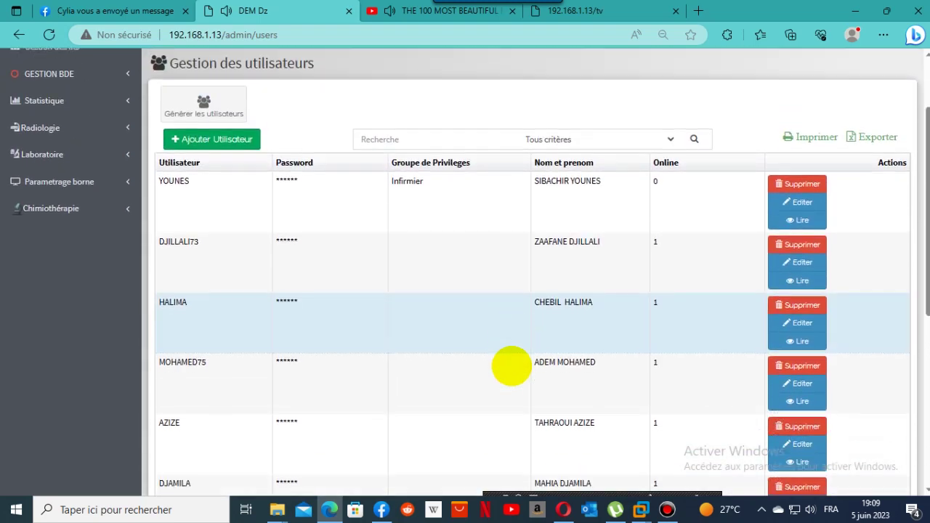
scroll(254, 443, up, 3)
scroll(331, 404, down, 4)
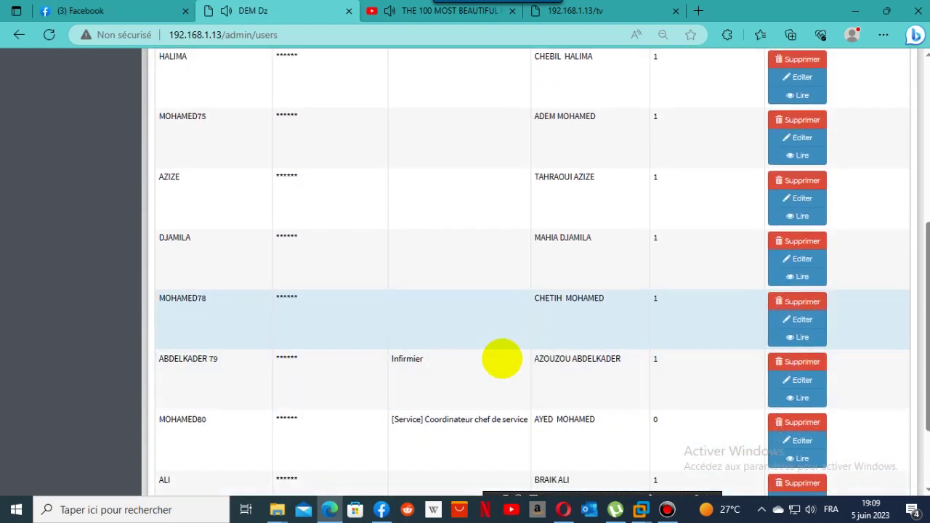
click(271, 429)
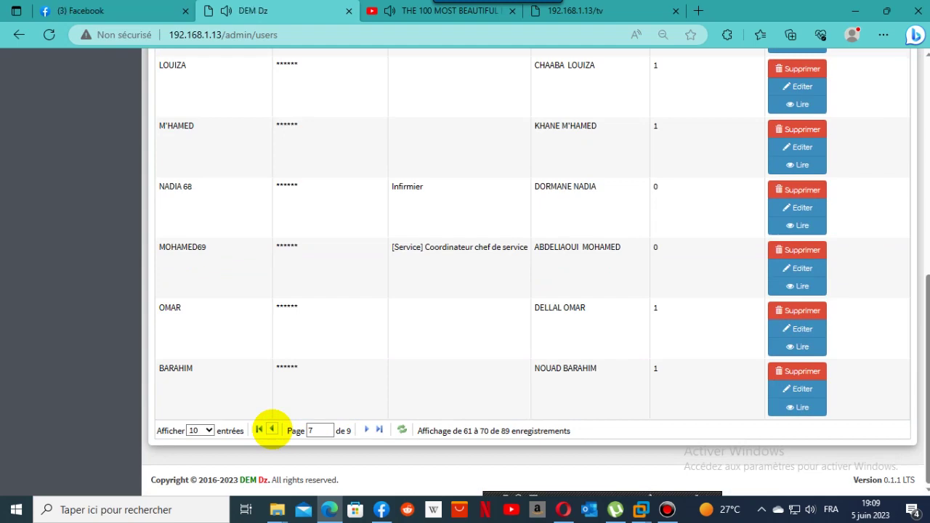
scroll(619, 336, up, 5)
scroll(619, 336, down, 1)
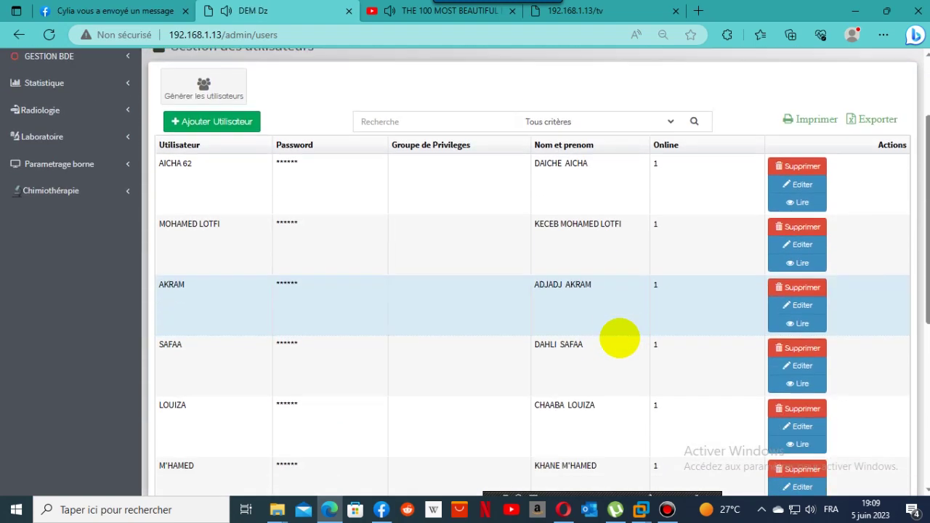
scroll(619, 337, down, 5)
click(271, 429)
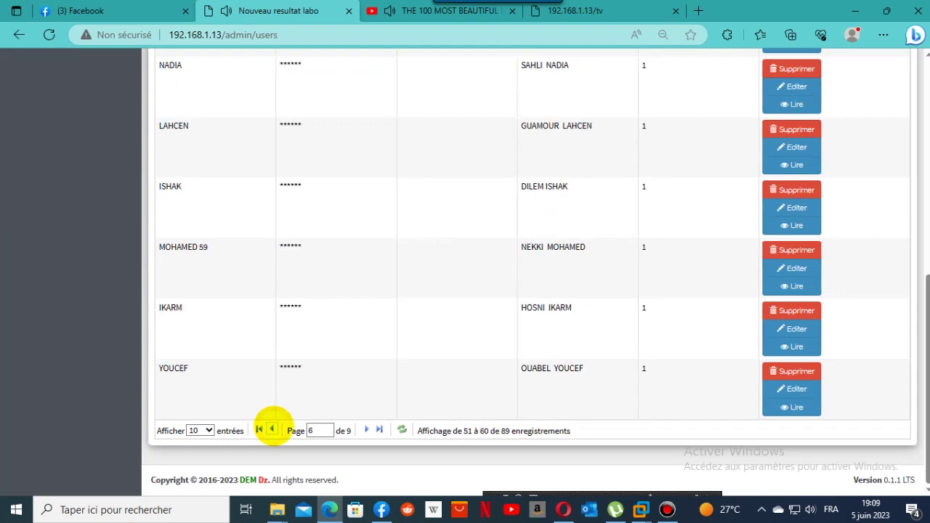
scroll(571, 332, up, 5)
scroll(571, 333, down, 5)
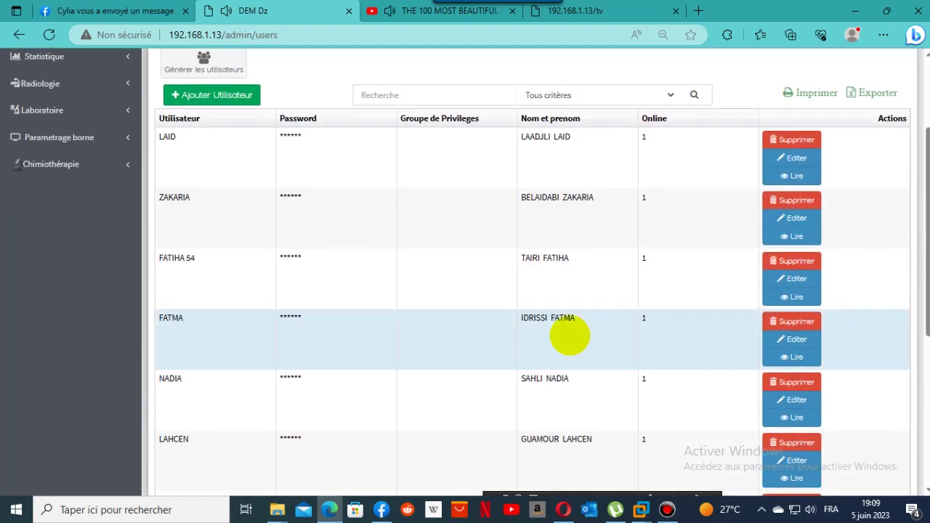
click(271, 430)
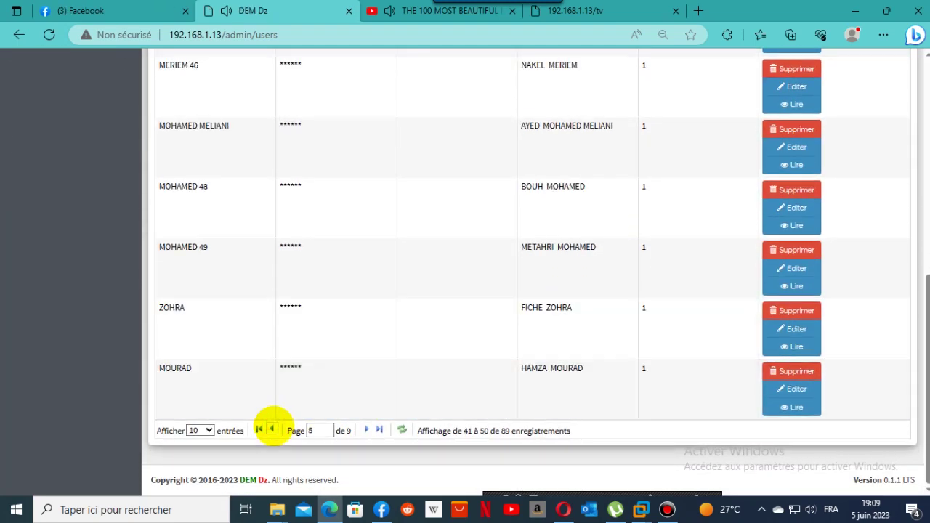
scroll(498, 342, up, 5)
scroll(499, 343, down, 5)
click(272, 430)
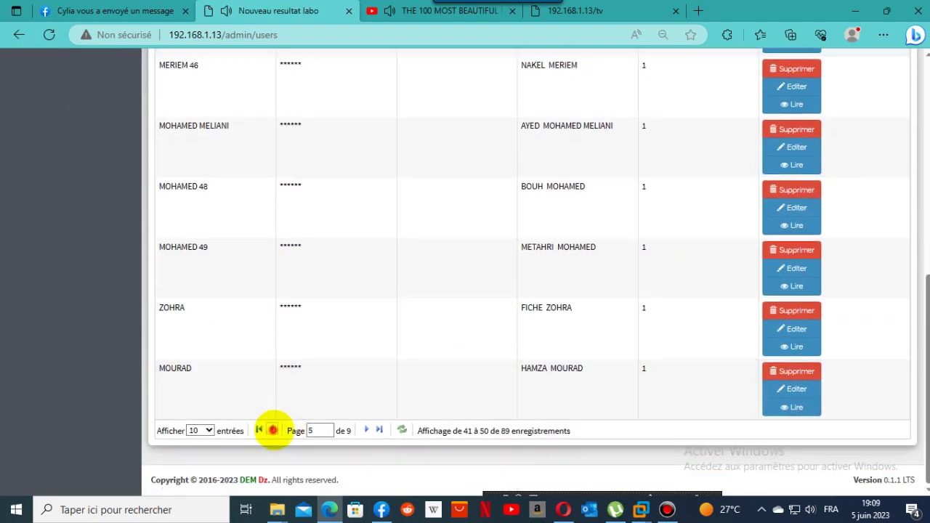
scroll(613, 326, up, 4)
scroll(613, 327, down, 1)
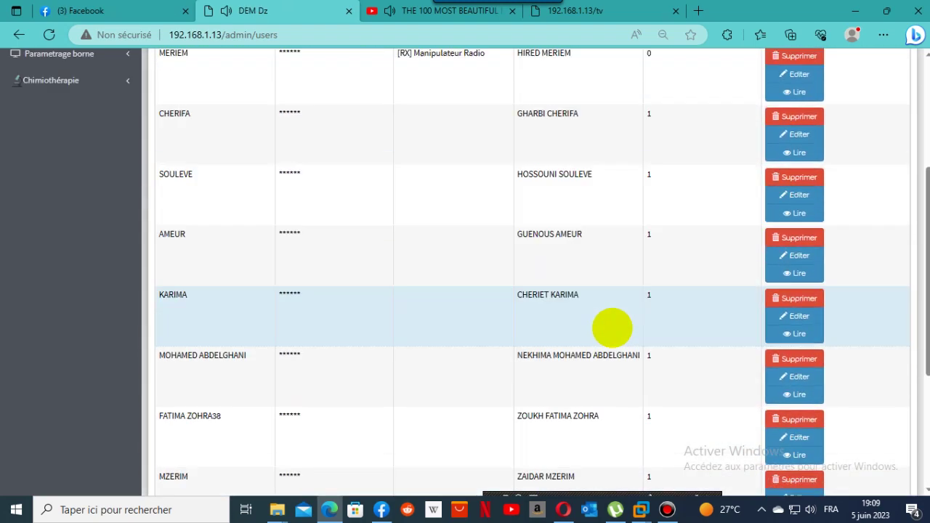
scroll(612, 328, up, 2)
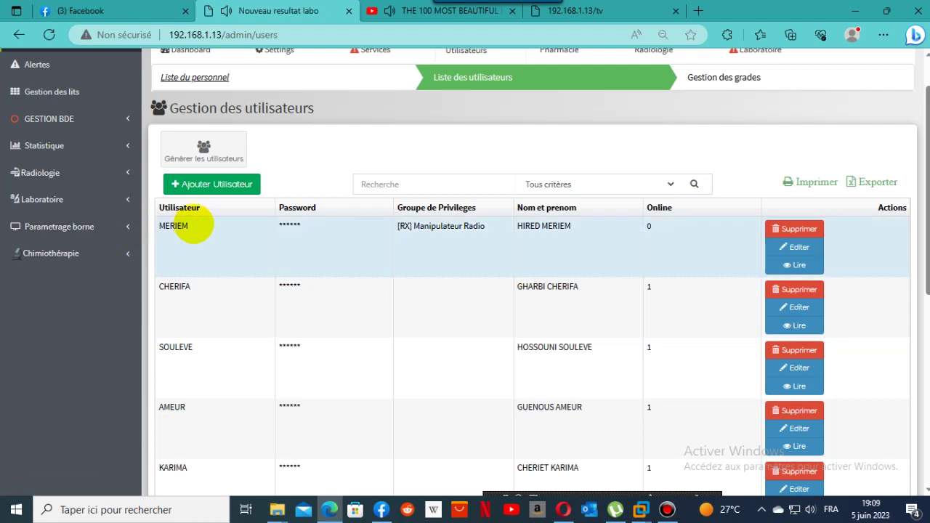
Copy the radiology technician's username from the user list.
click(193, 227)
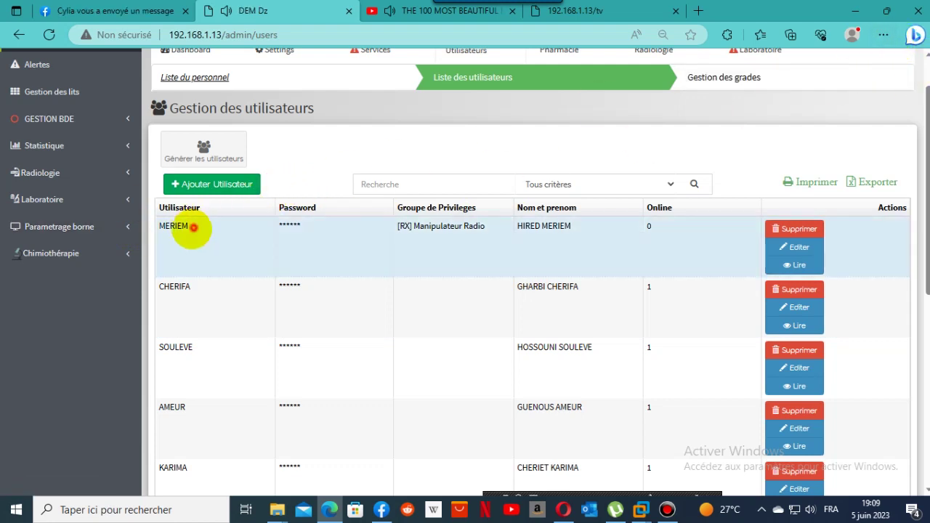
double_click(194, 228)
right_click(166, 228)
click(232, 244)
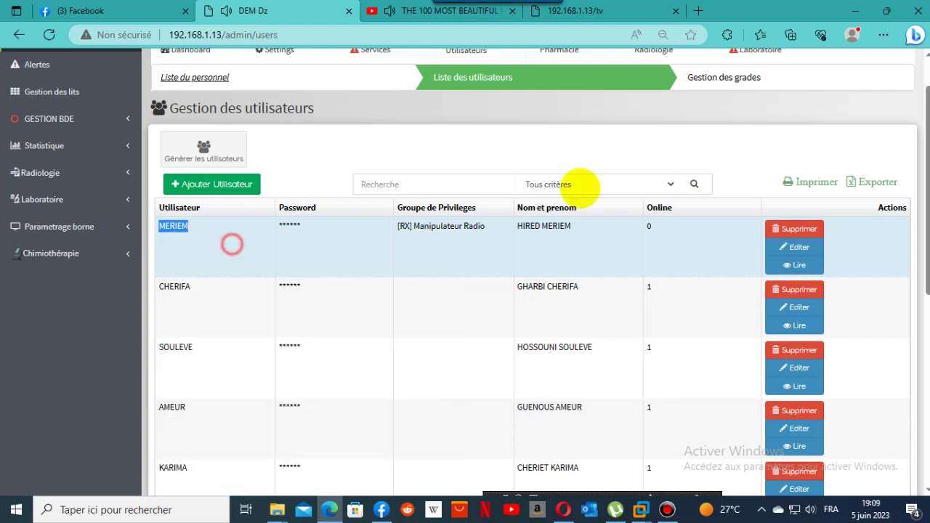
scroll(917, 109, up, 2)
click(914, 64)
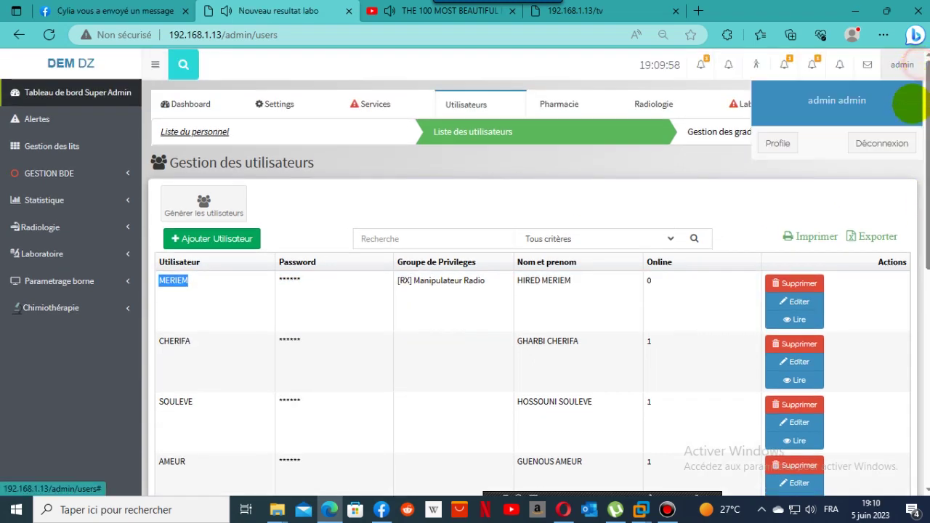
Log out of admin and sign in as the radiology technician with the pasted username and password.
click(882, 143)
right_click(407, 277)
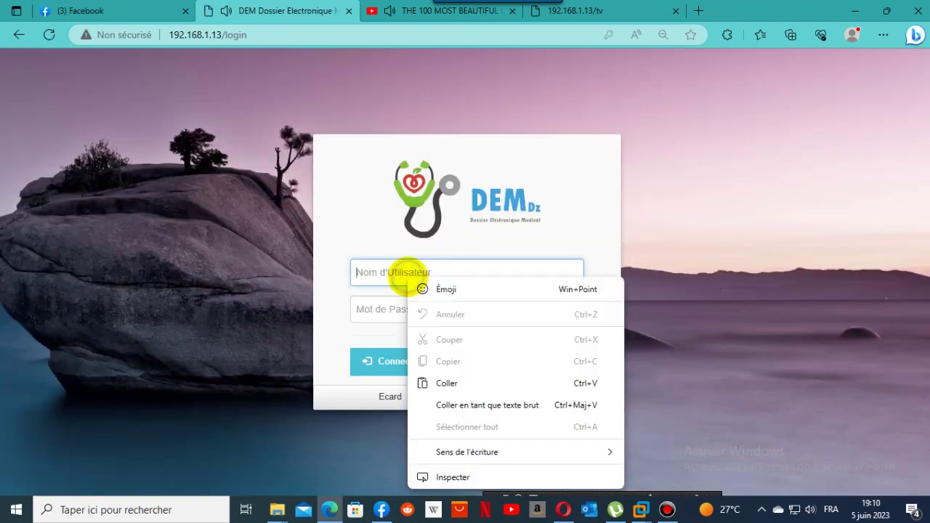
click(447, 383)
click(411, 322)
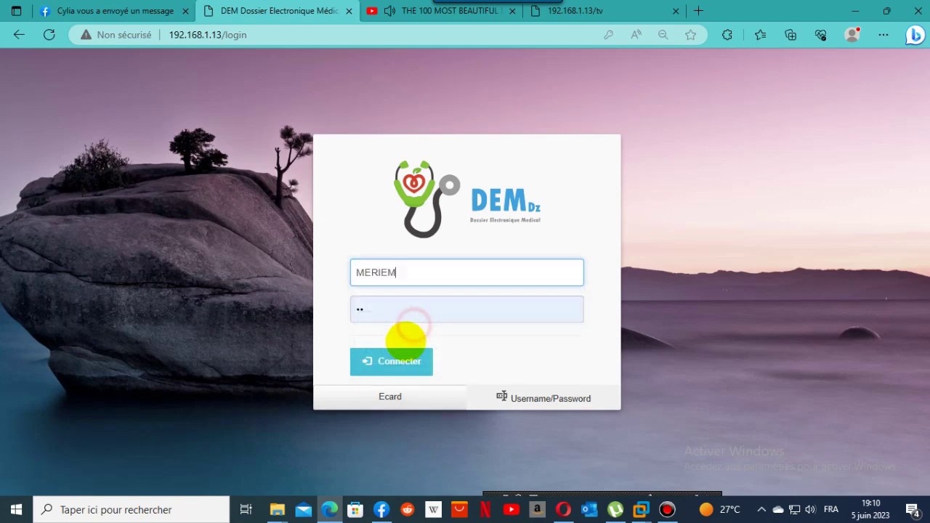
click(381, 315)
text(123)
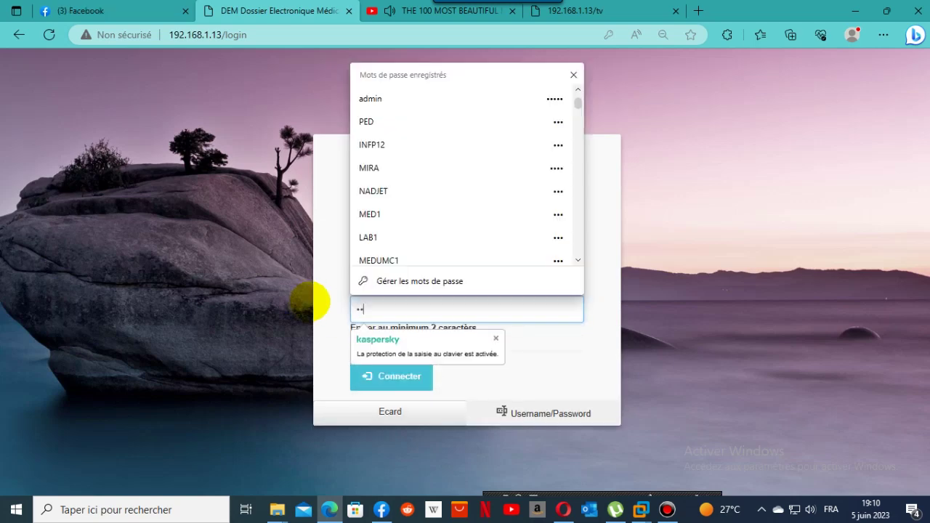
click(582, 339)
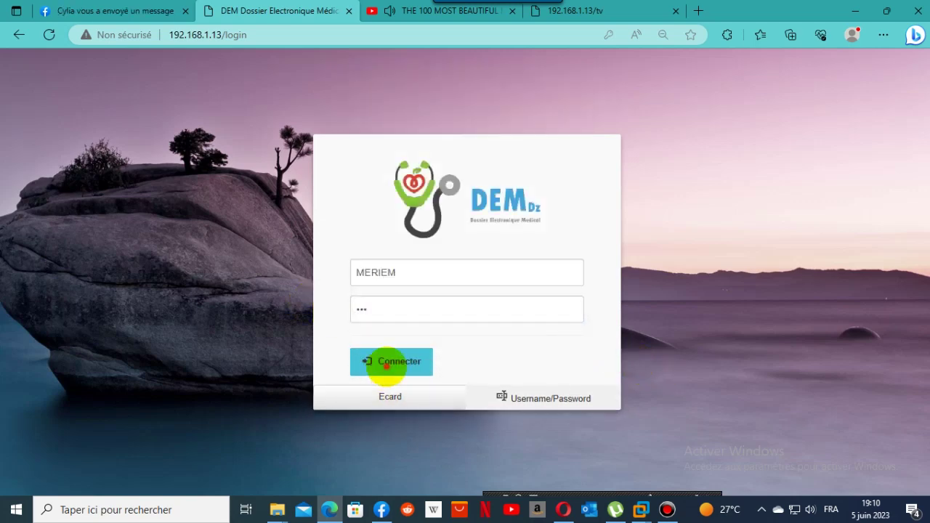
click(384, 362)
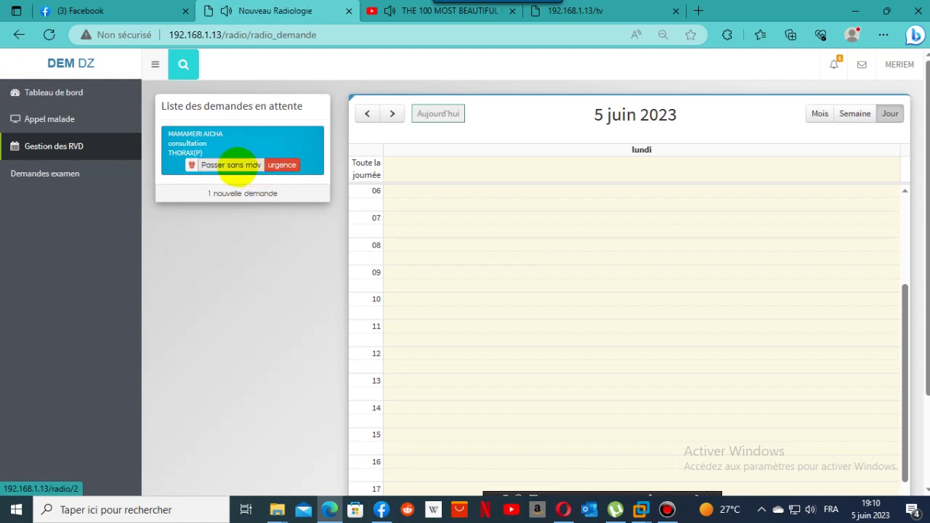
Take the patient's THORAX(P) X-ray request without appointment and open the requested examinations list.
click(237, 165)
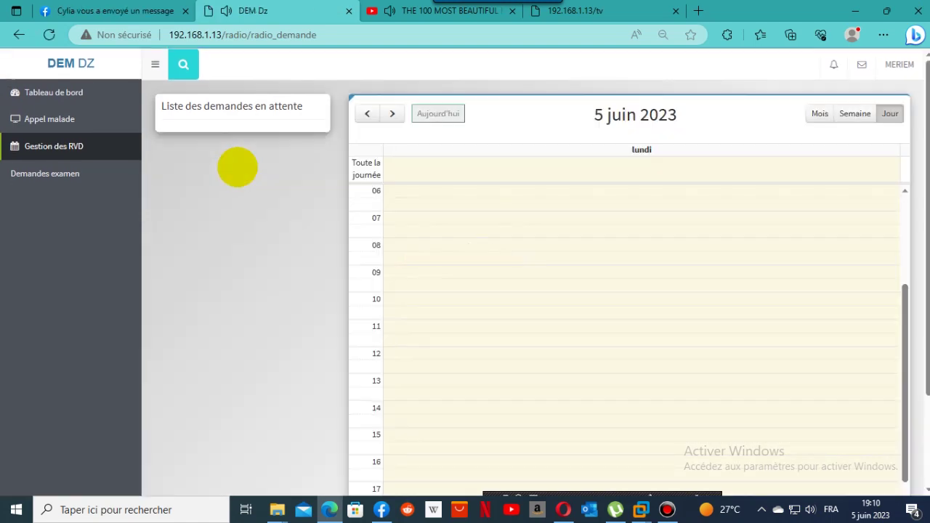
click(35, 178)
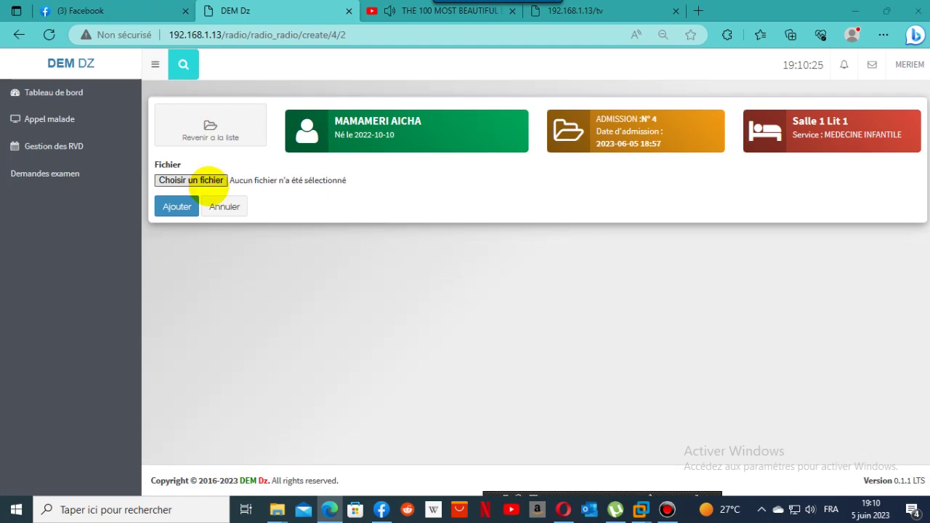
Open the result file picker and browse into the C: drive's Windows folder.
click(209, 182)
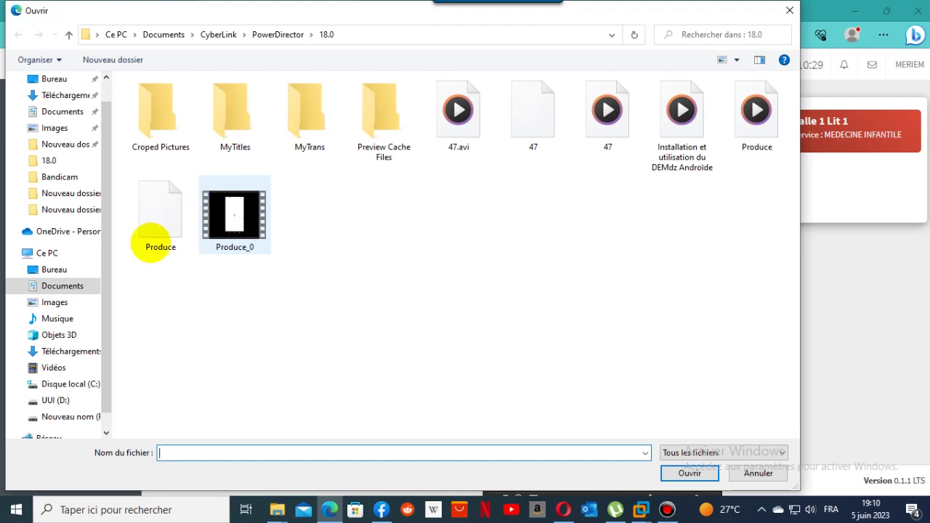
click(58, 270)
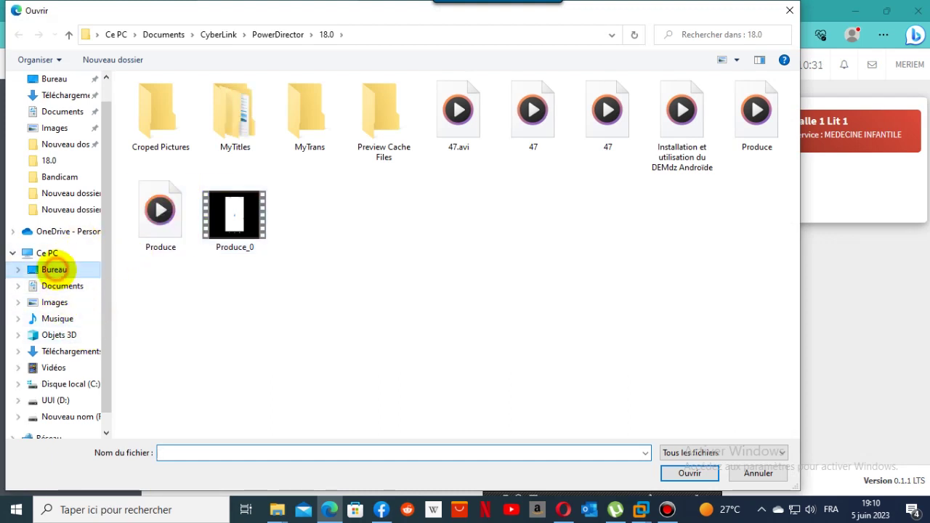
drag(104, 310, 106, 341)
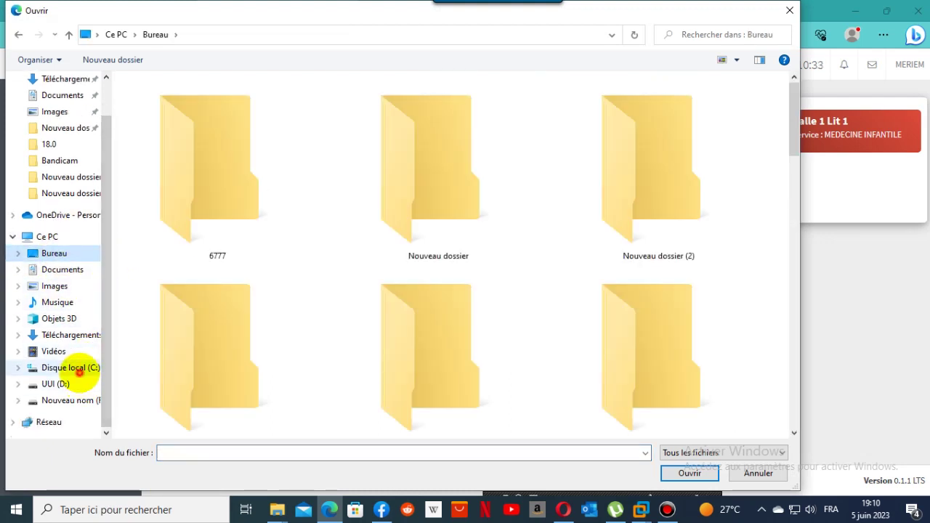
click(71, 368)
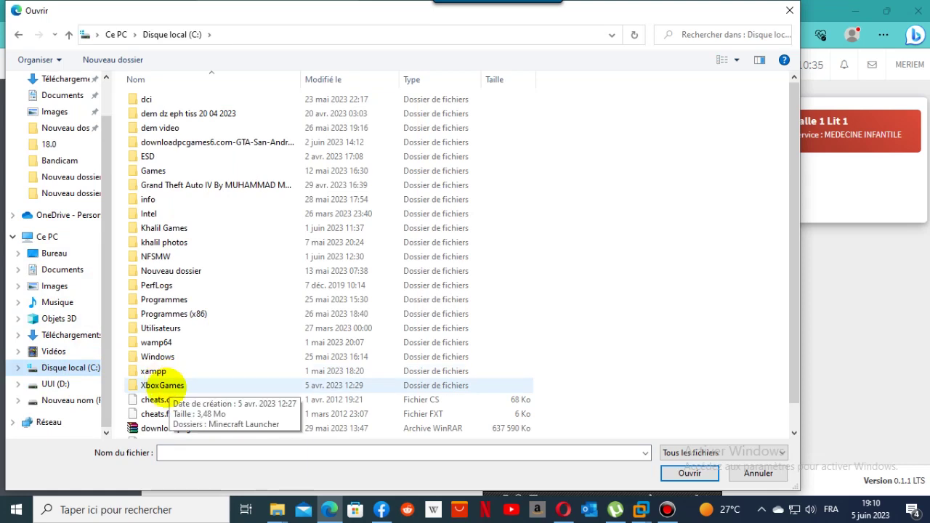
double_click(162, 354)
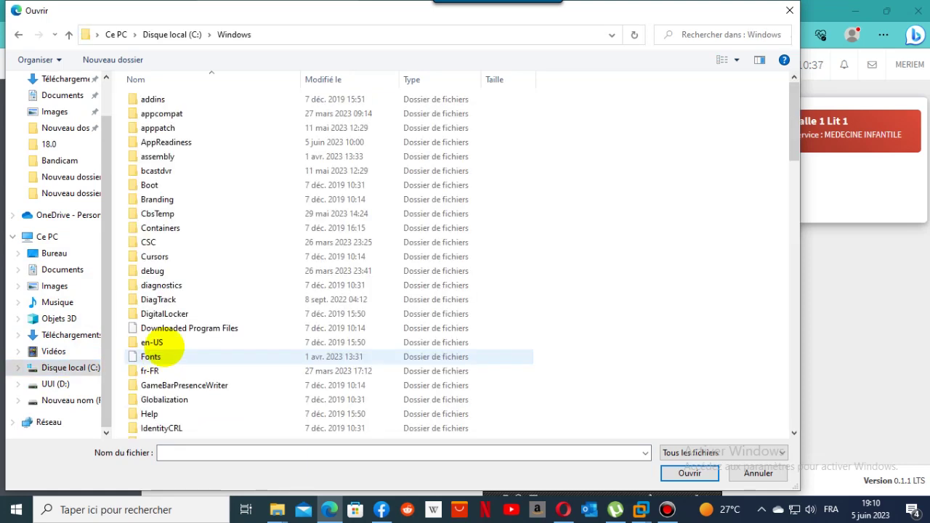
scroll(214, 414, down, 9)
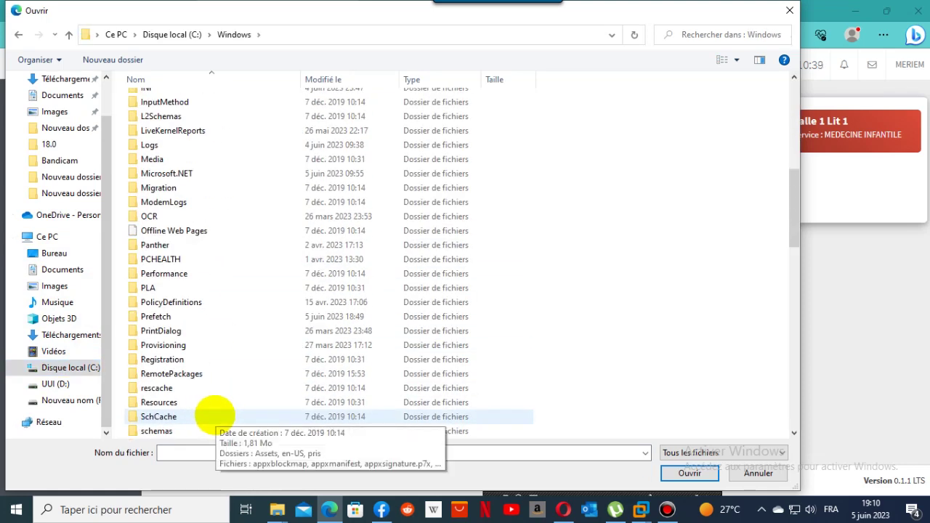
scroll(215, 415, down, 4)
drag(799, 265, 773, 291)
click(767, 274)
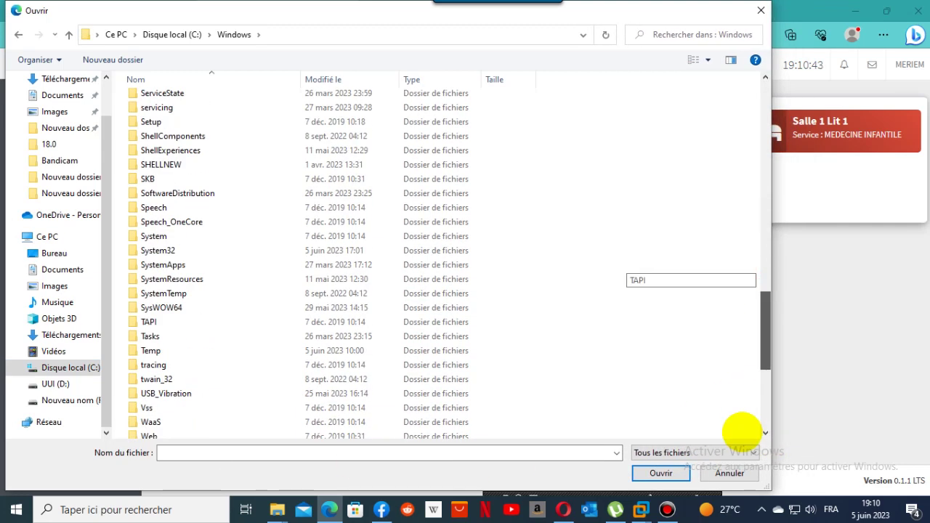
scroll(596, 437, down, 9)
scroll(348, 317, up, 4)
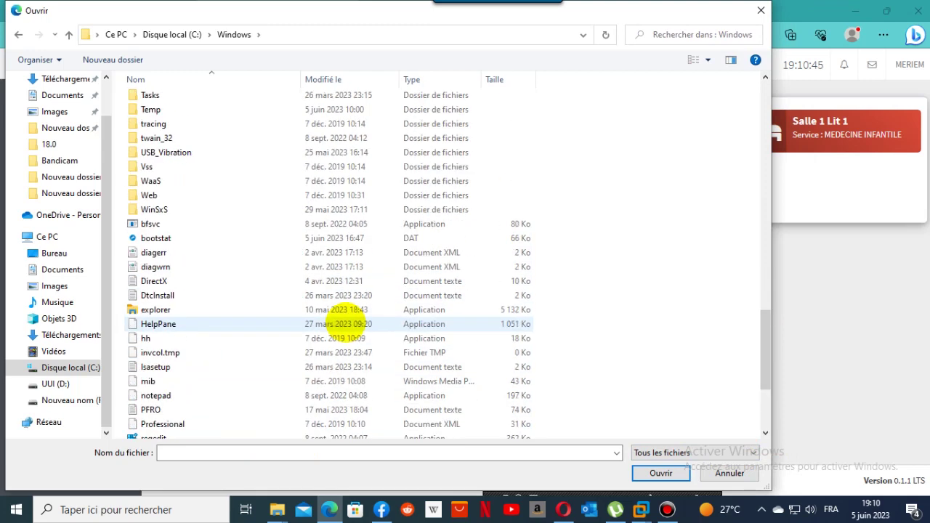
Choose img4 from Web\Wallpaper\Windows 10 and upload it as the radiology result.
double_click(156, 196)
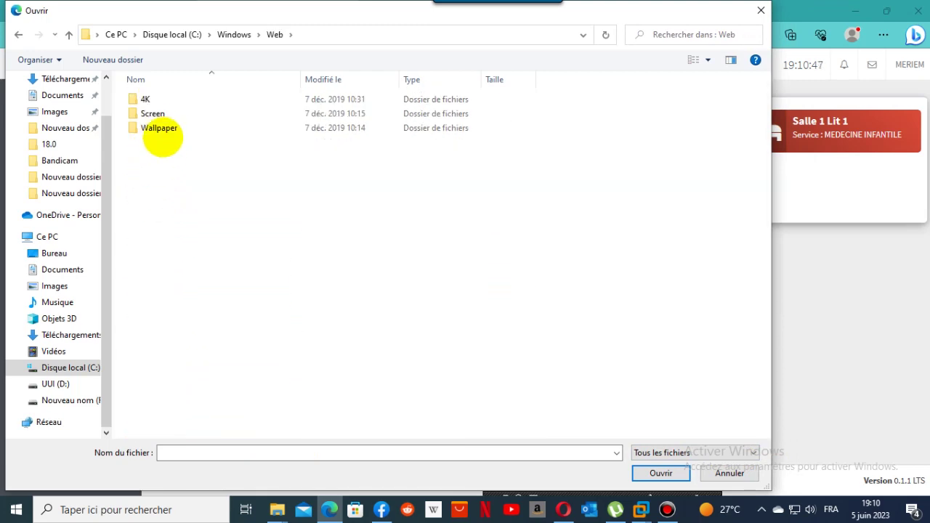
double_click(160, 131)
double_click(164, 129)
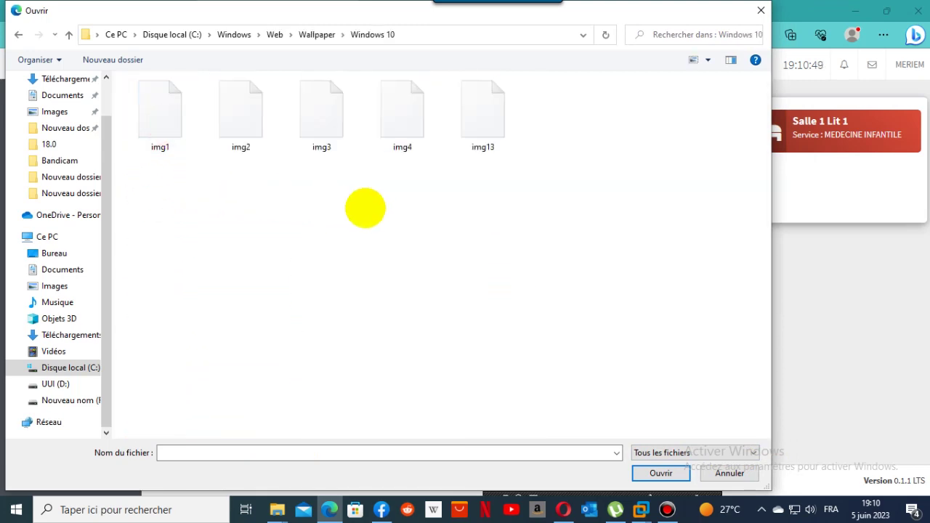
double_click(402, 113)
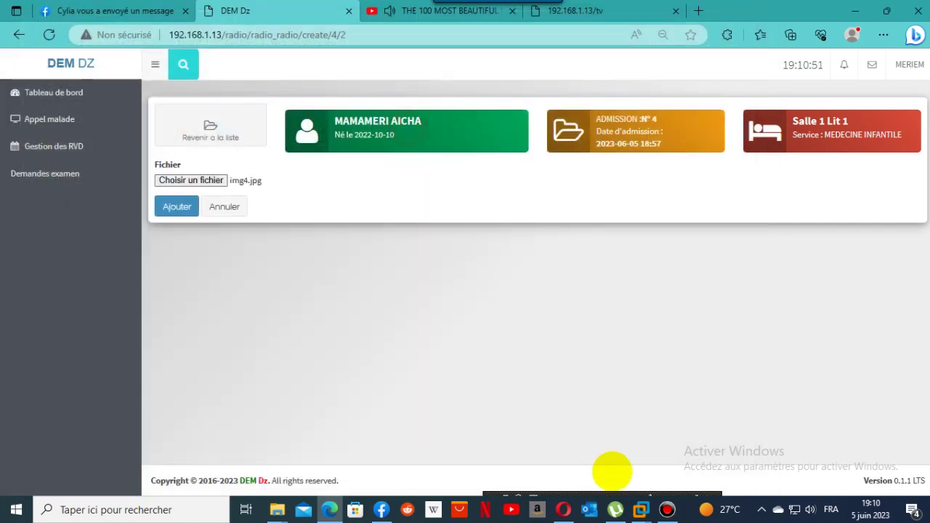
click(173, 207)
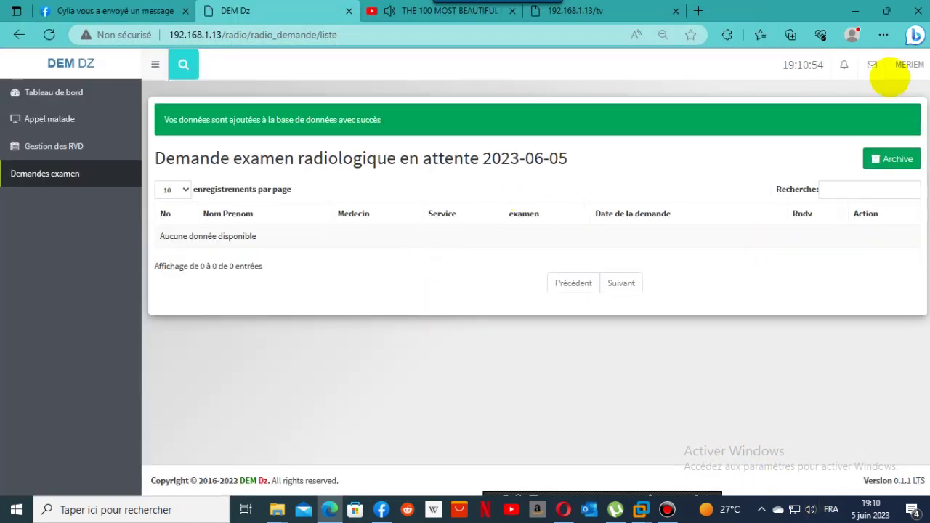
click(909, 64)
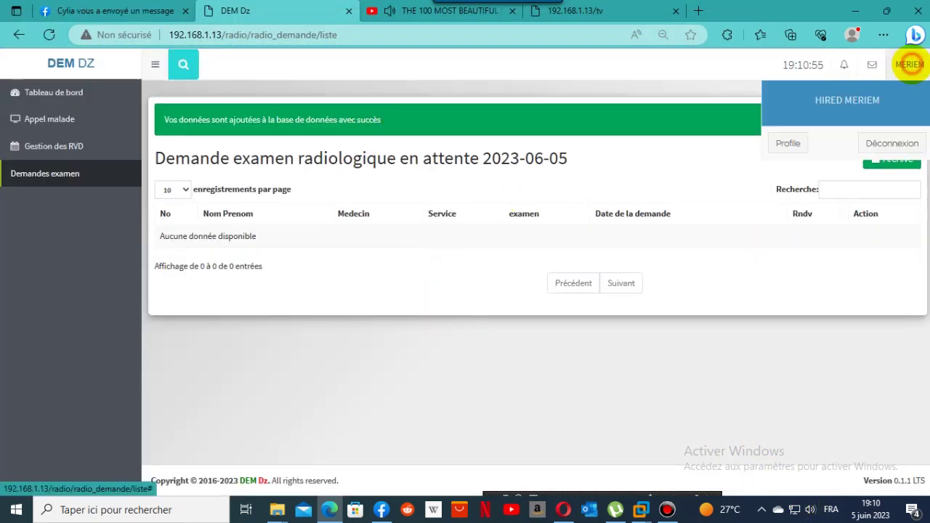
Log out the technician and sign back in as administrator with saved credentials.
click(892, 146)
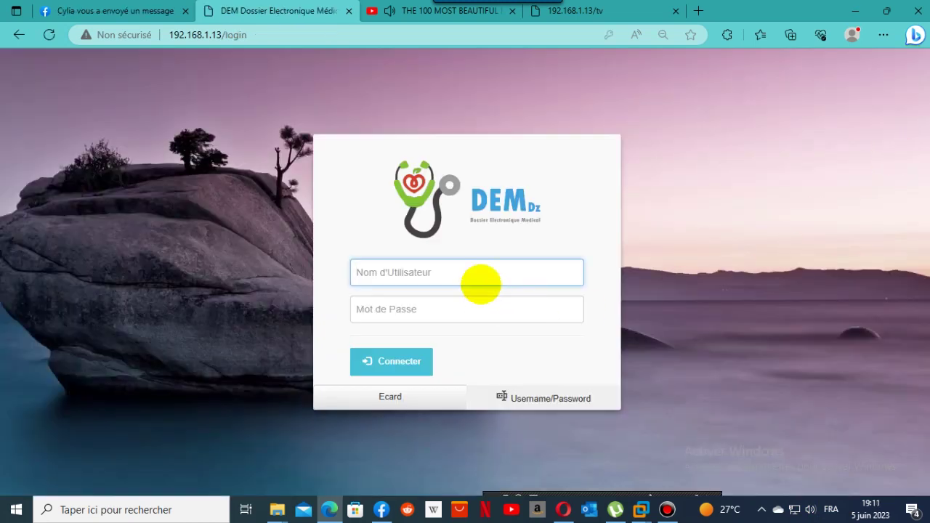
click(475, 274)
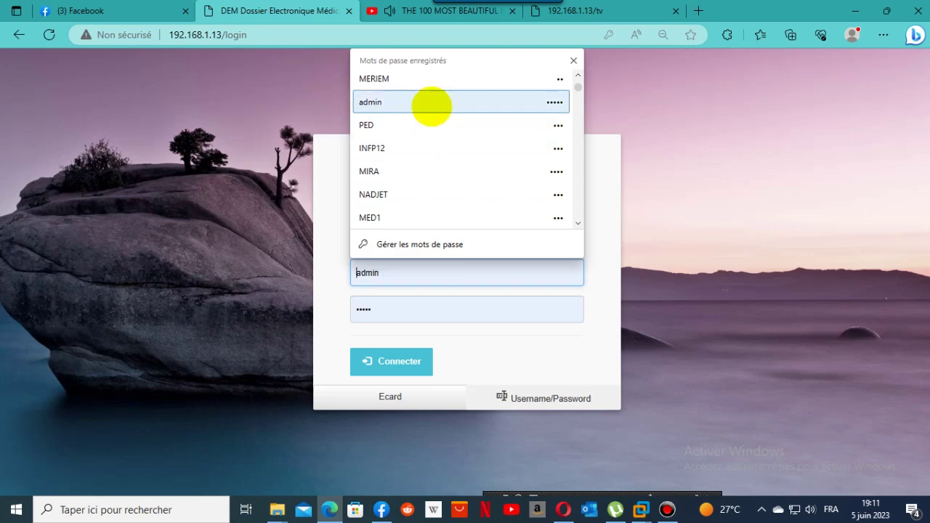
click(429, 105)
click(380, 359)
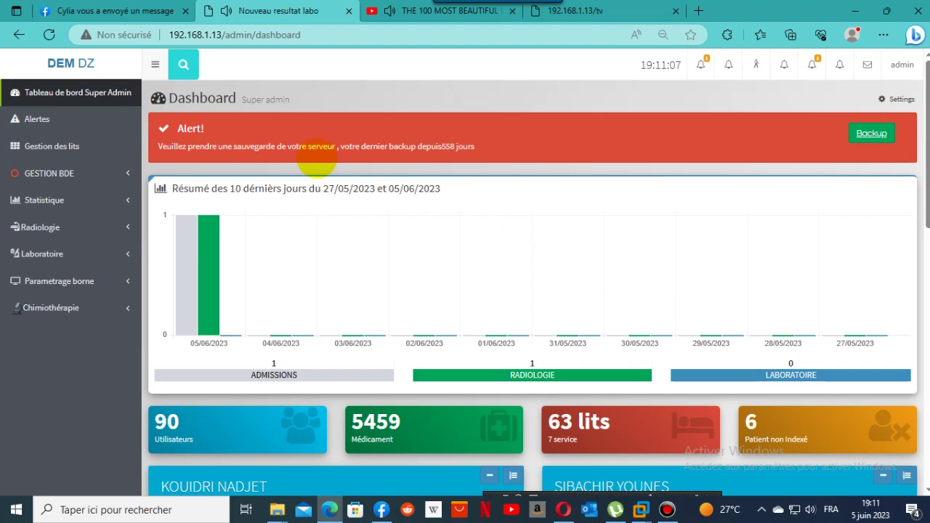
Open Utilisateurs > Liste des utilisateurs and page back to page 2.
click(45, 120)
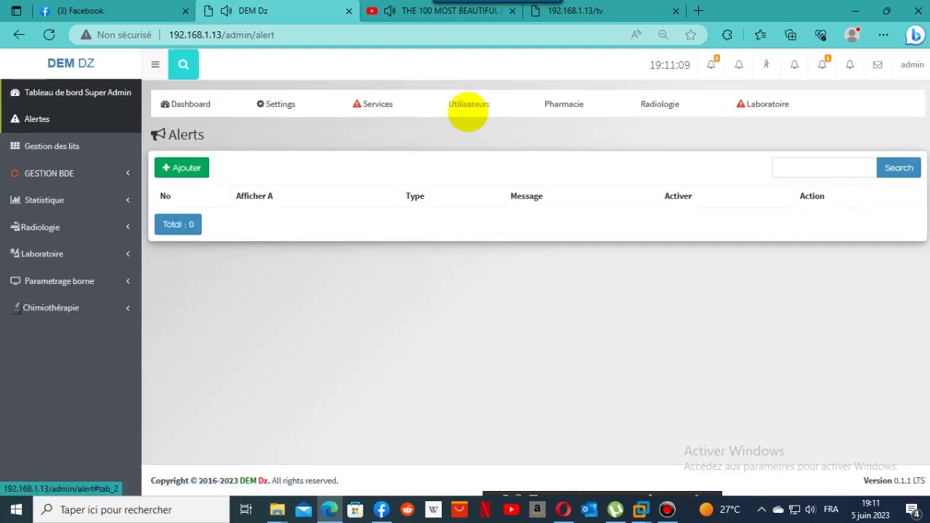
click(467, 109)
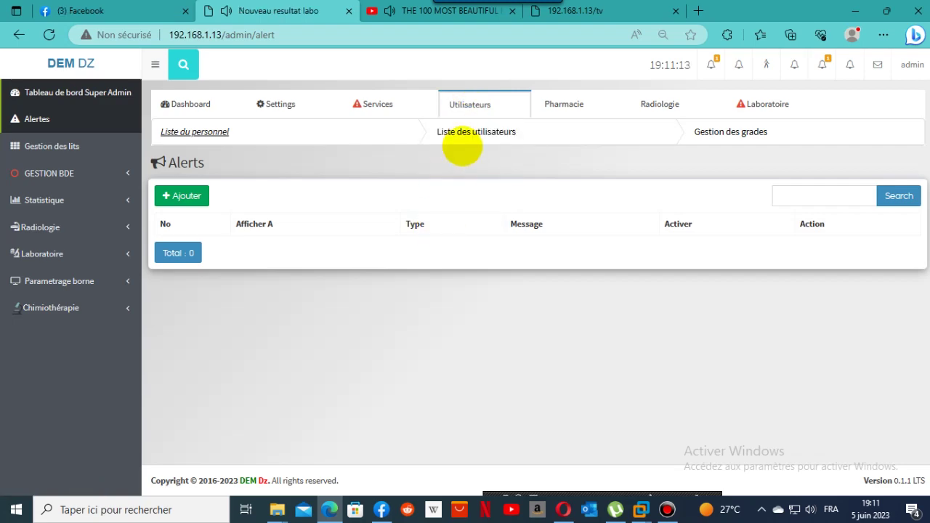
click(468, 135)
scroll(914, 197, down, 3)
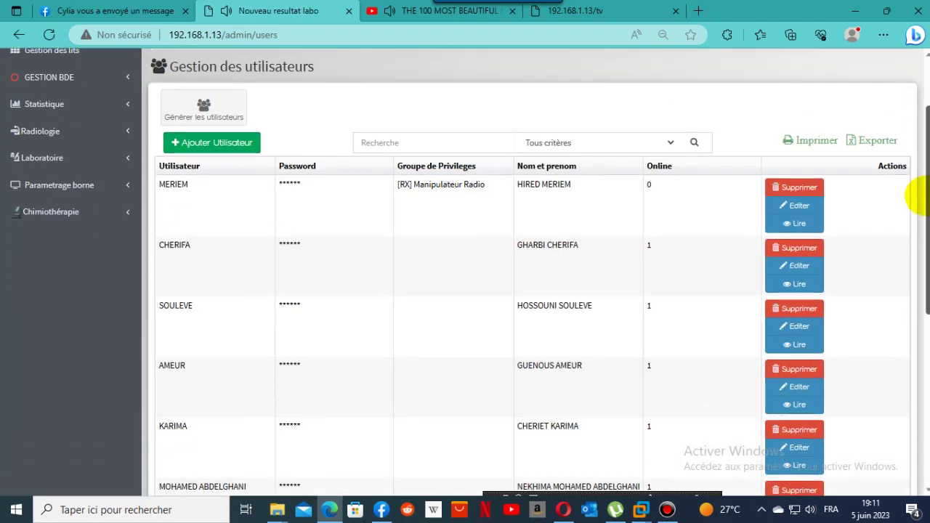
scroll(917, 226, down, 5)
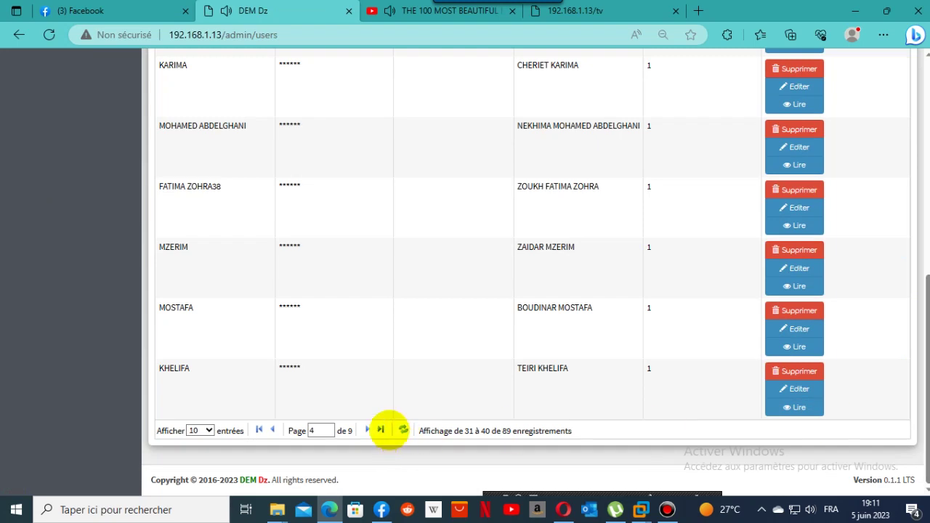
click(272, 430)
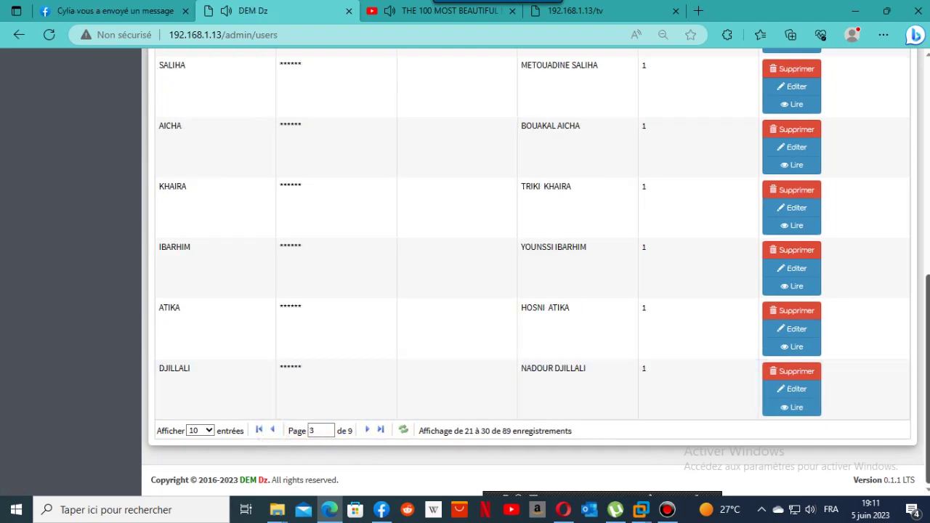
scroll(914, 380, down, 5)
scroll(193, 469, down, 3)
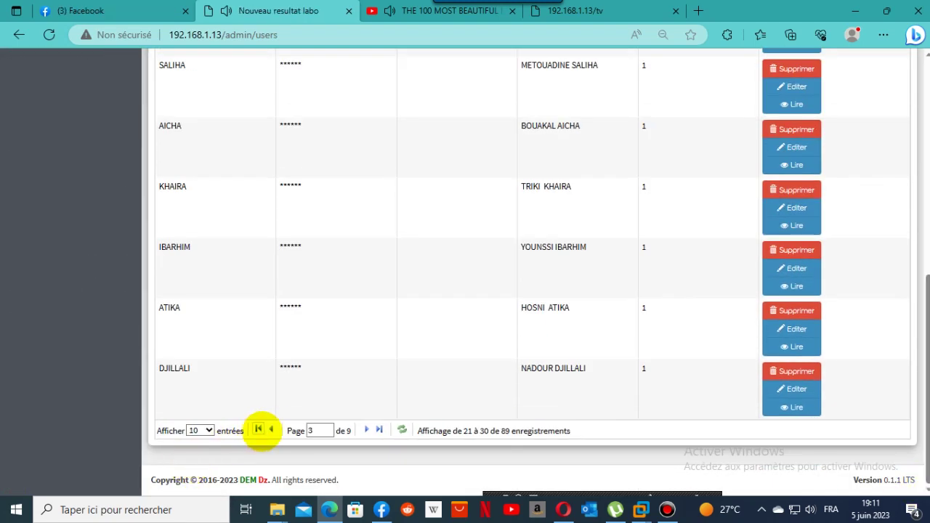
click(272, 430)
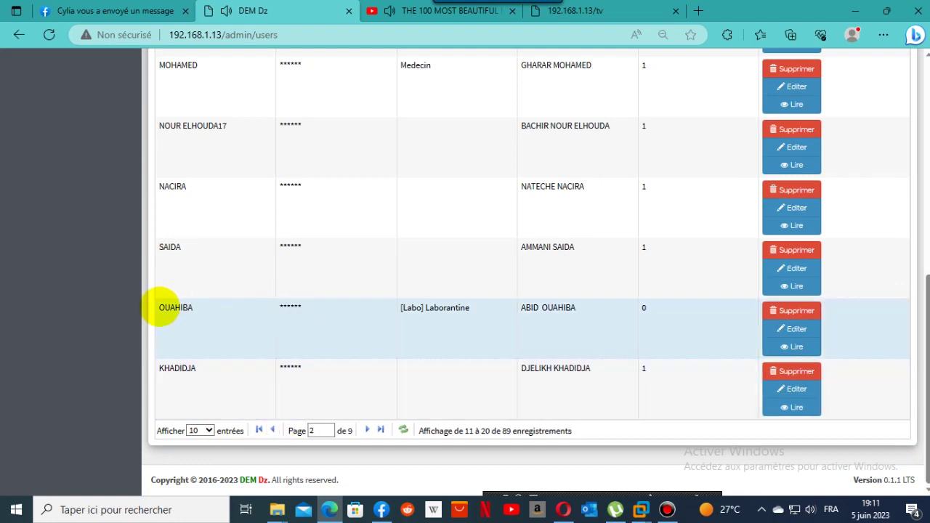
Copy the lab technician's username, then log out of the admin account.
click(191, 308)
shift+click(191, 309)
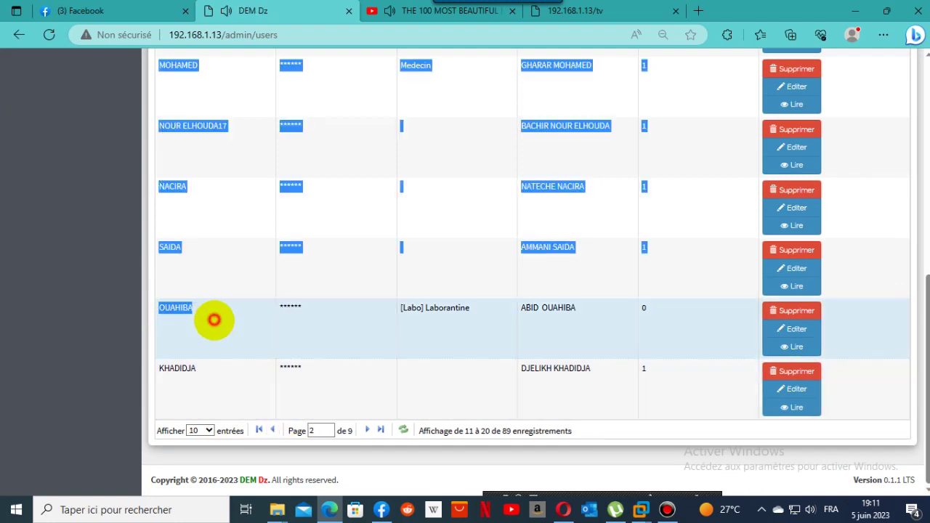
click(169, 309)
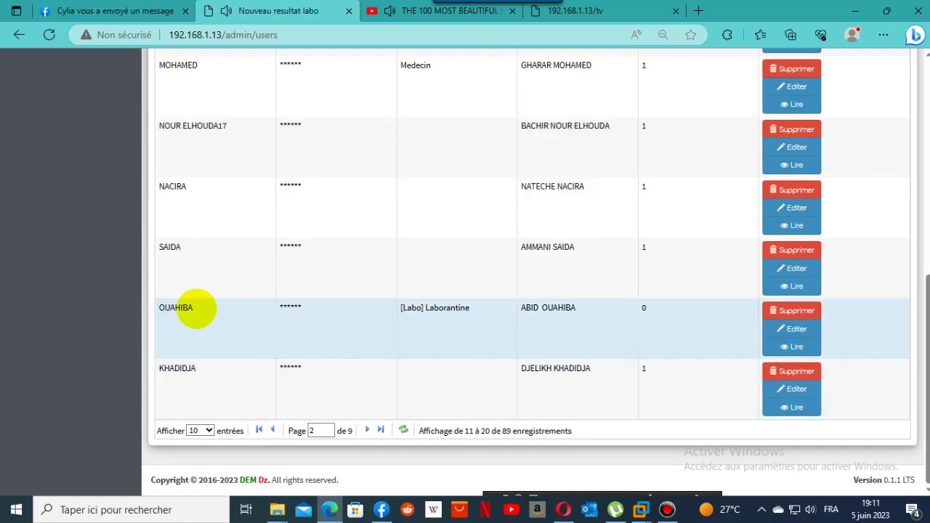
drag(190, 308, 159, 311)
key(ctrl+c)
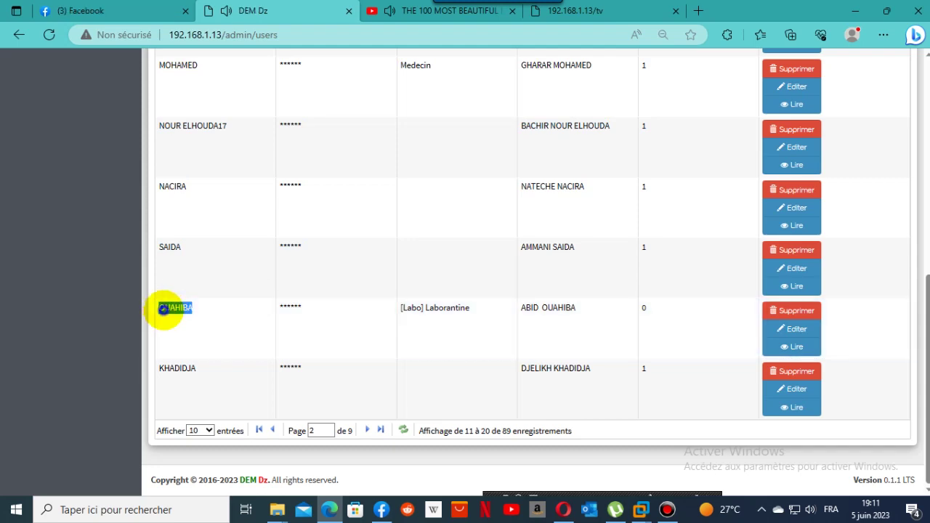
right_click(162, 309)
click(213, 72)
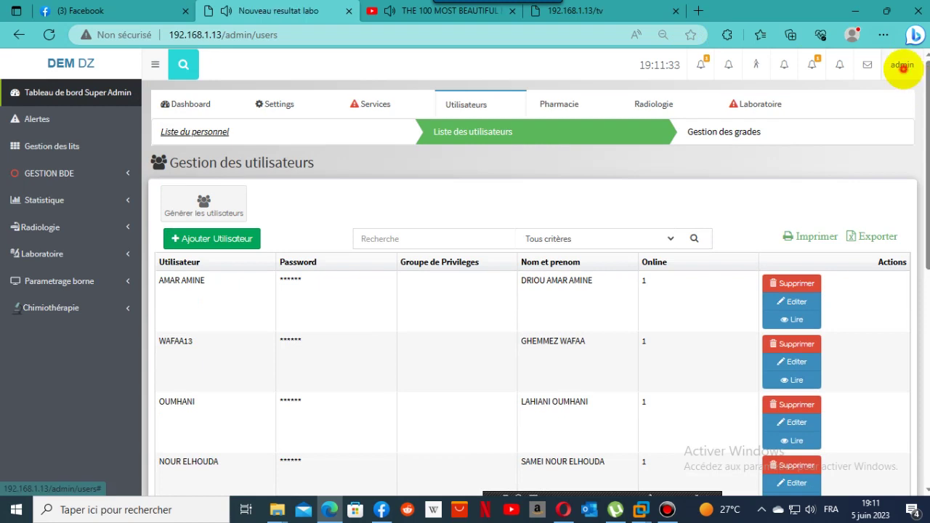
click(901, 65)
click(888, 141)
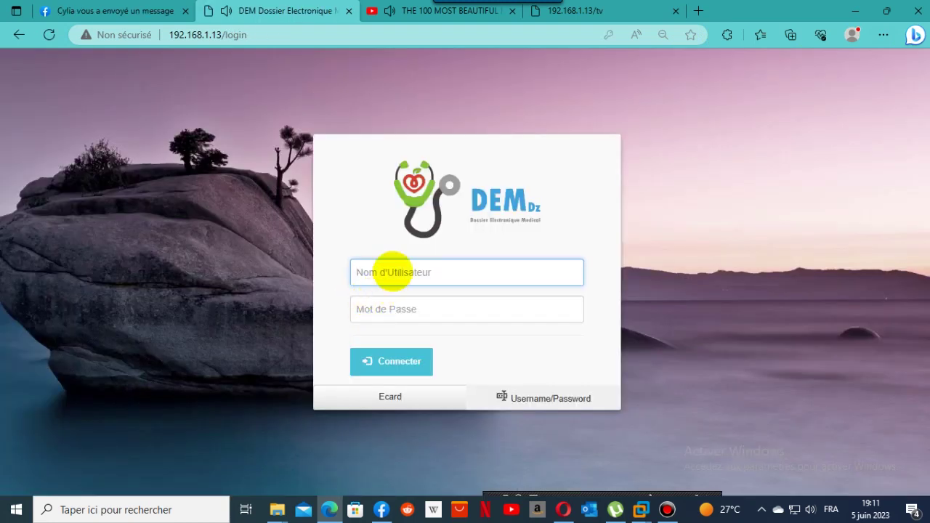
Sign in as the lab technician with the pasted username and saved password.
right_click(390, 270)
click(435, 376)
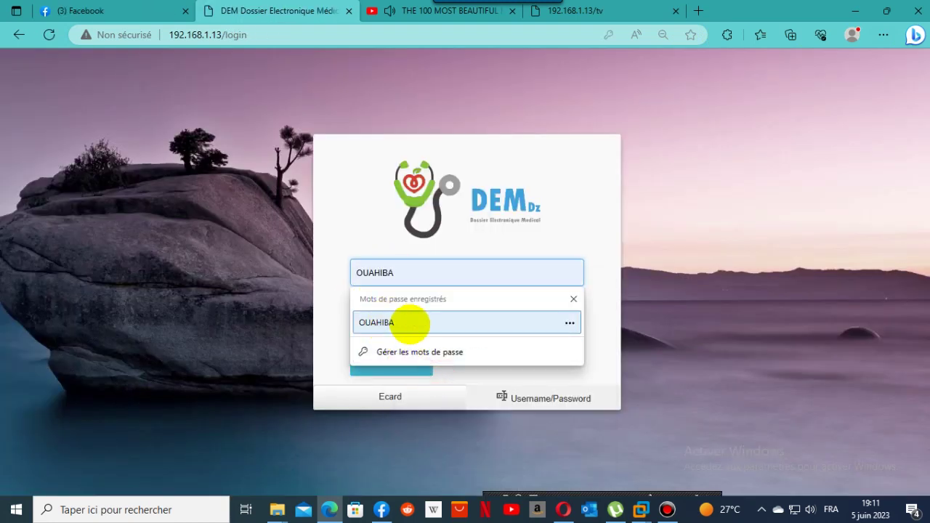
click(395, 323)
click(399, 370)
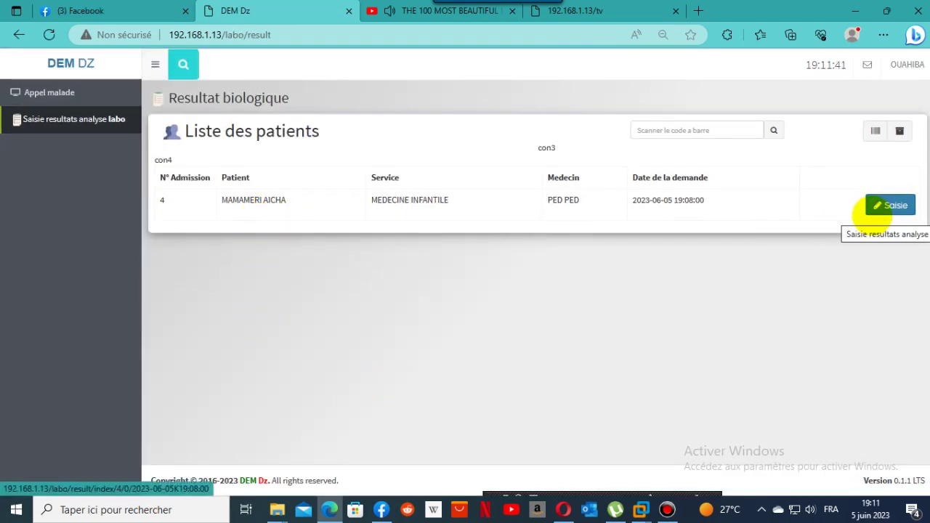
Enter and save a CALCEMIE result of 10 for the patient's lab request.
click(888, 206)
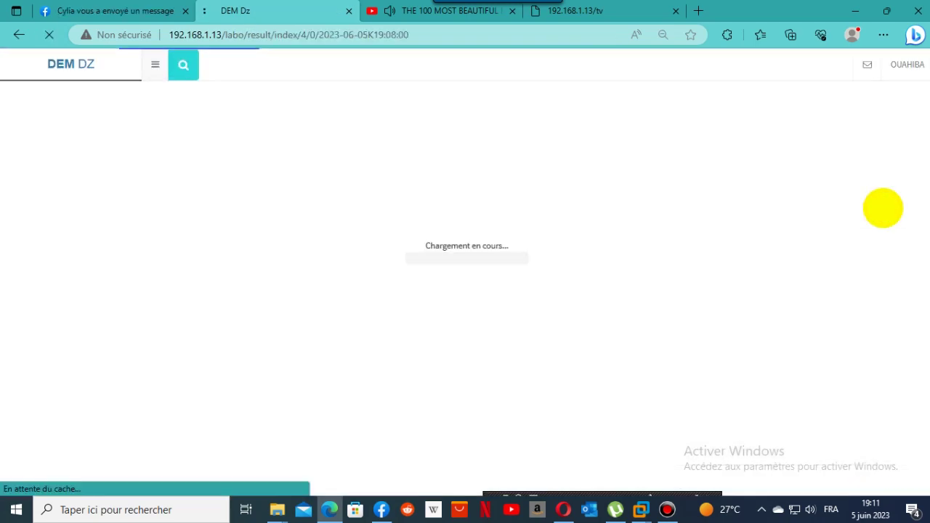
click(419, 226)
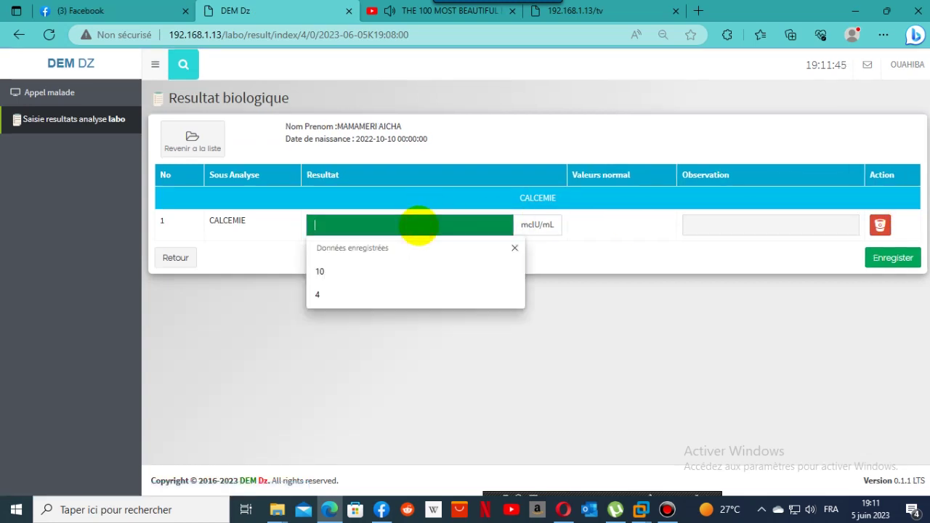
click(378, 263)
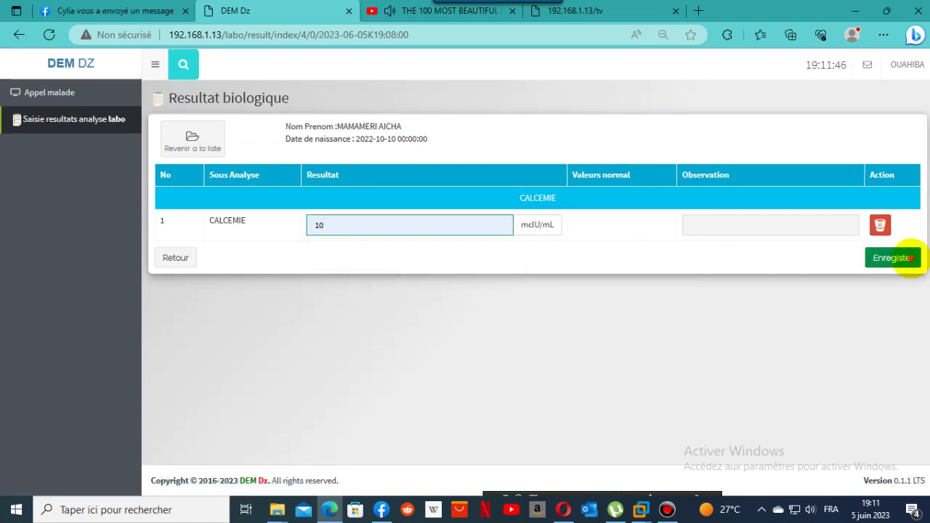
click(909, 258)
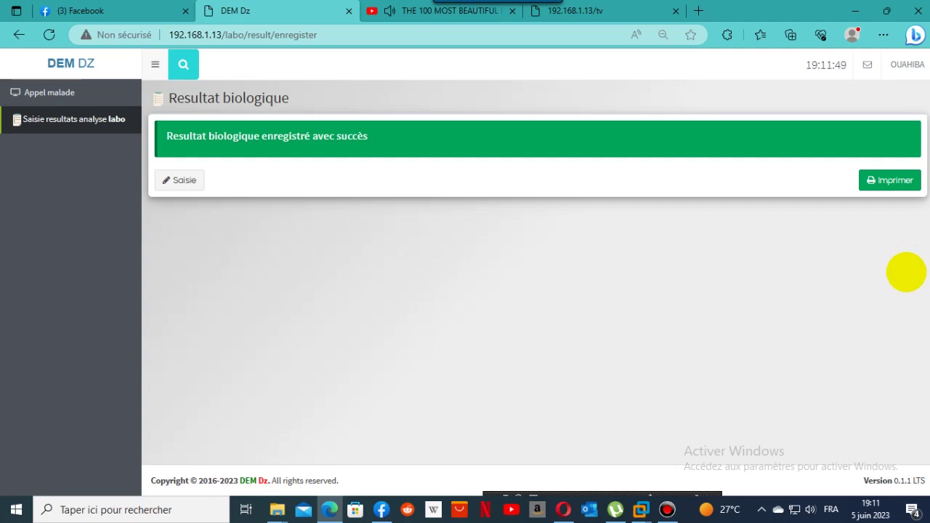
click(888, 182)
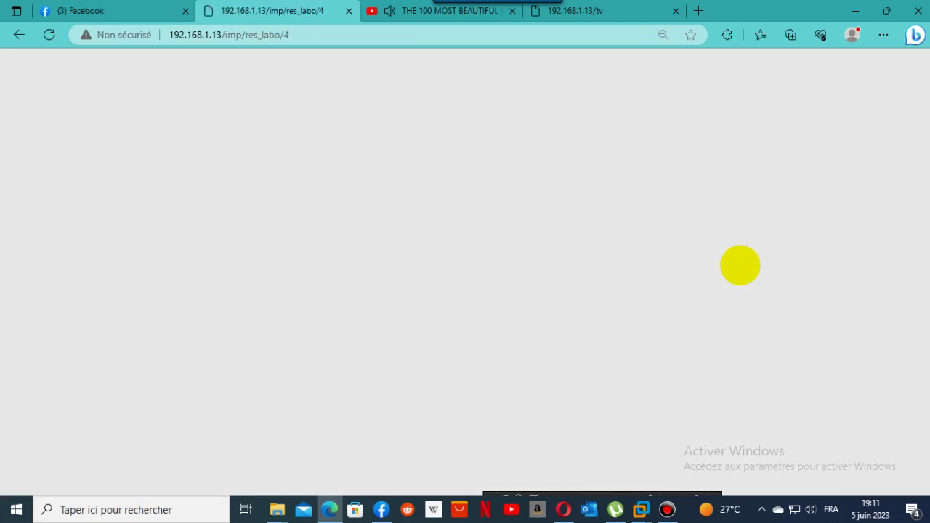
Zoom in on the CALCEMIE 10 mcIU/mL lab results report.
key(ctrl+plus)
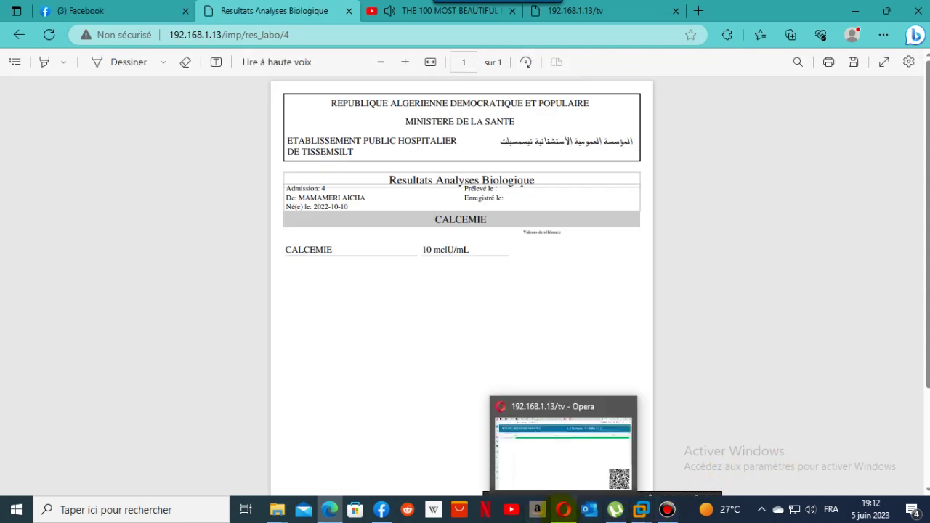
Check the bed board window, then go back from the CALCEMIE report to the resubmission notice.
click(564, 509)
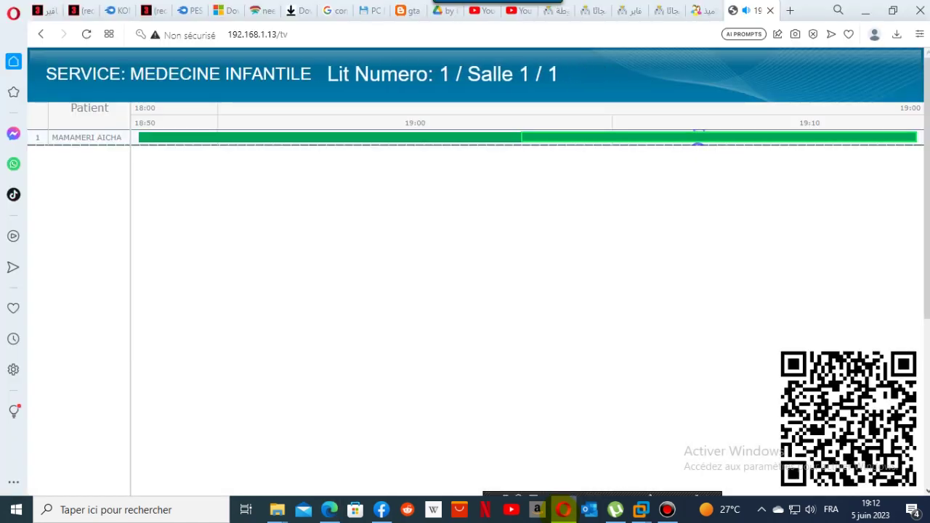
click(564, 509)
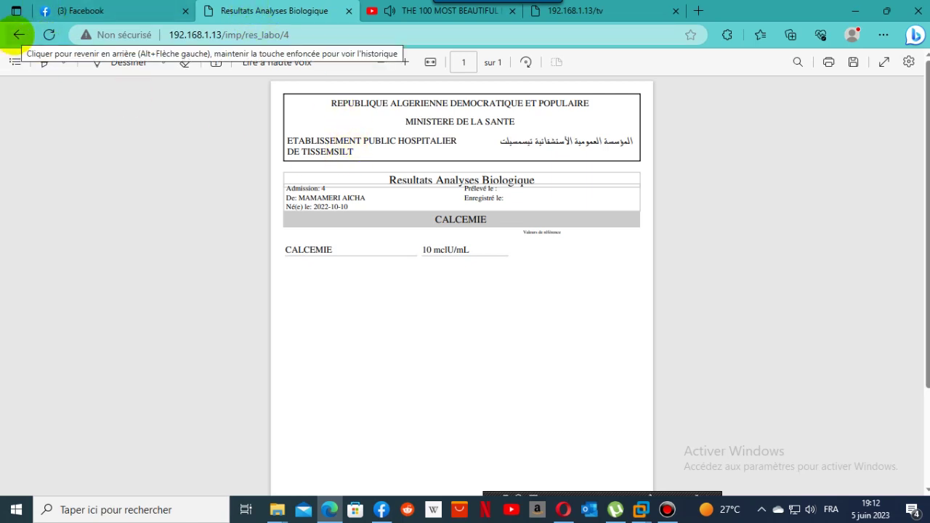
scroll(910, 208, down, 1)
scroll(671, 295, down, 1)
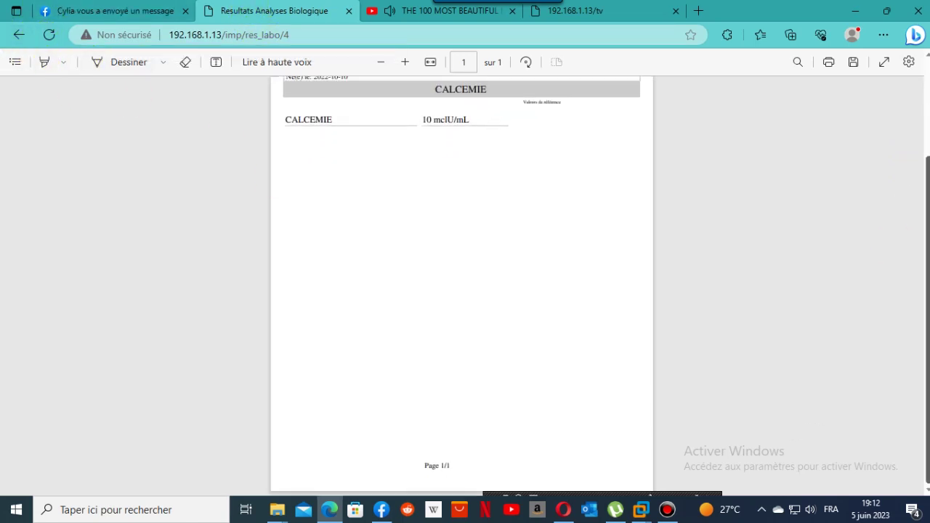
click(16, 35)
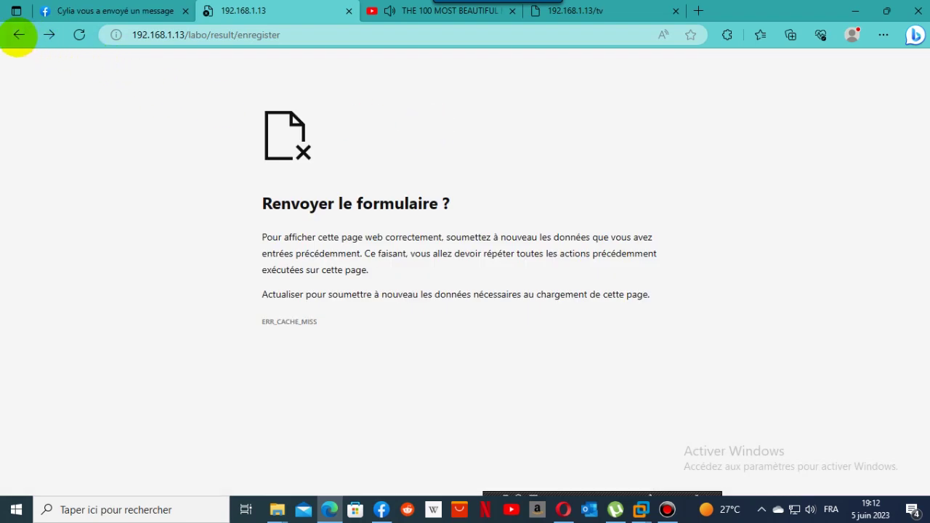
Go back further and log out of the lab technician account.
click(18, 35)
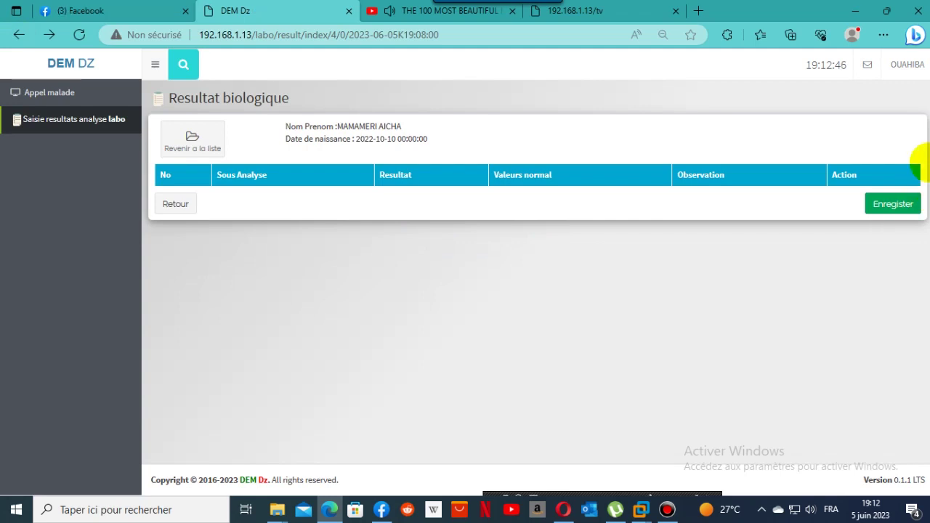
click(909, 65)
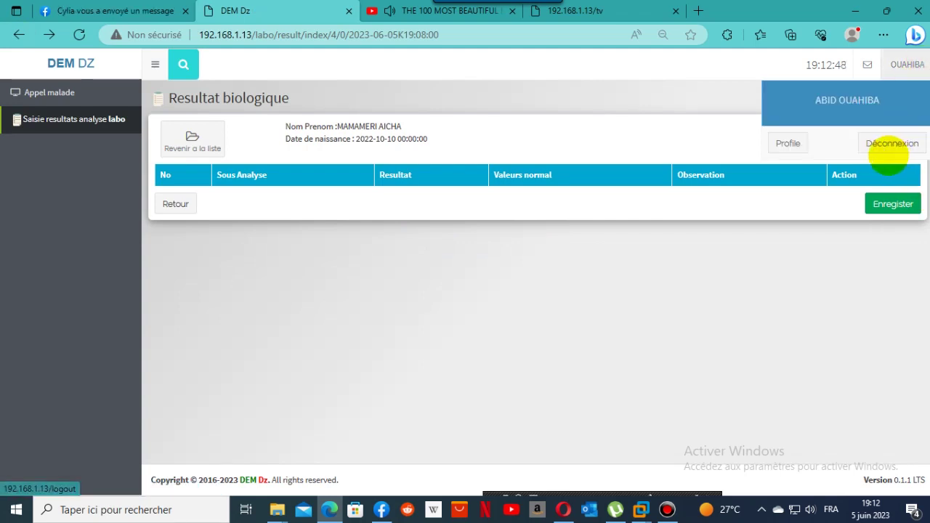
click(893, 143)
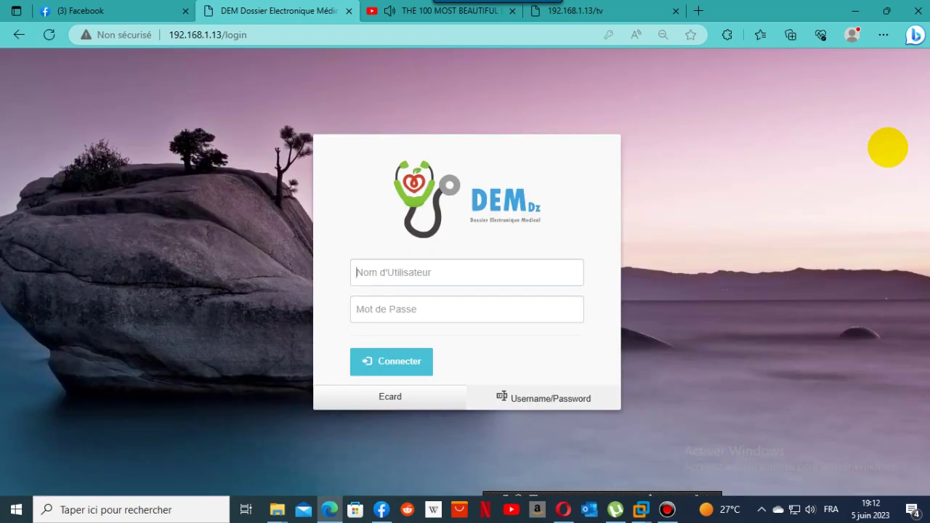
Sign in as the pediatrician using the saved PED login and retyped password.
click(480, 270)
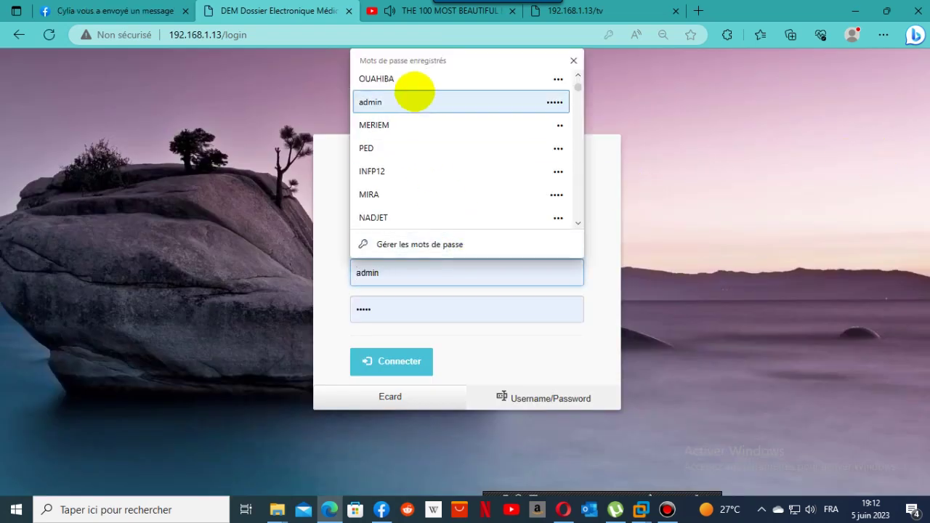
click(380, 148)
click(395, 314)
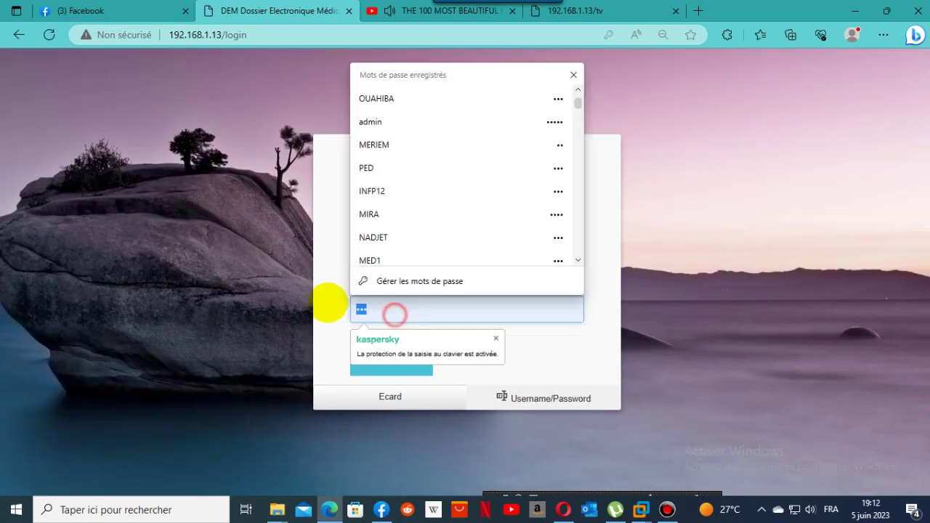
text(ped)
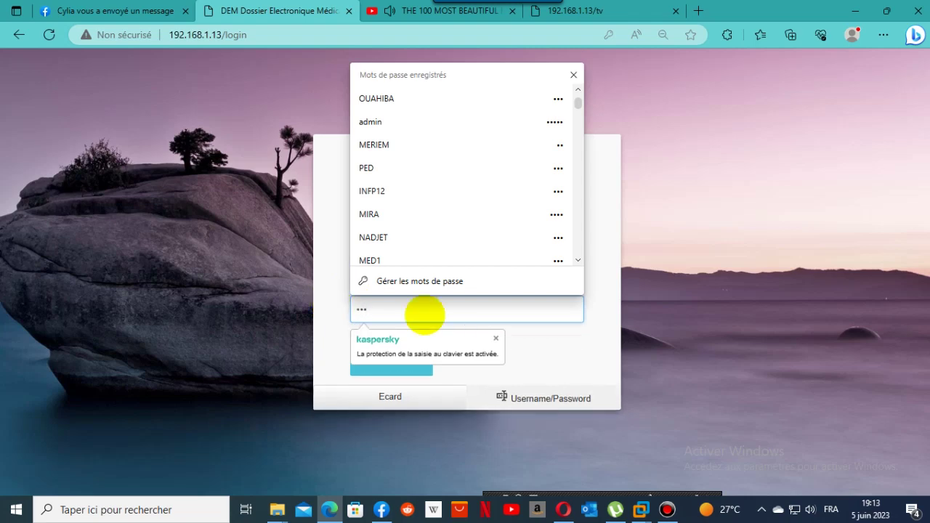
click(400, 373)
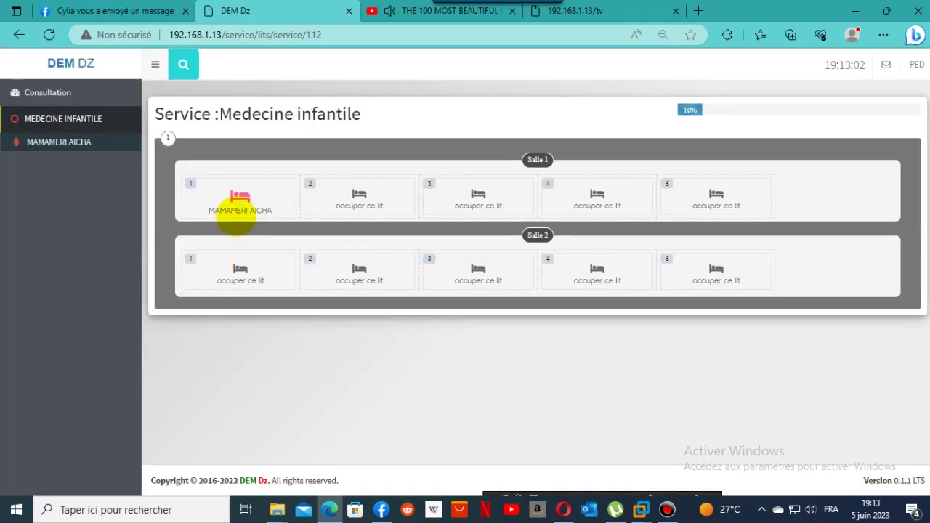
Open the bed 1 patient's record and her 2023-06-05 laboratory workup flow sheet.
click(249, 207)
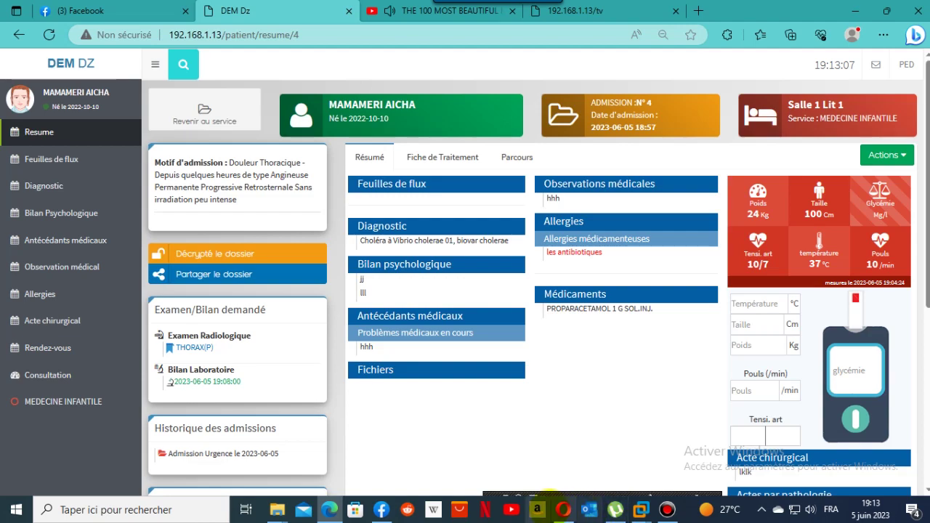
click(563, 510)
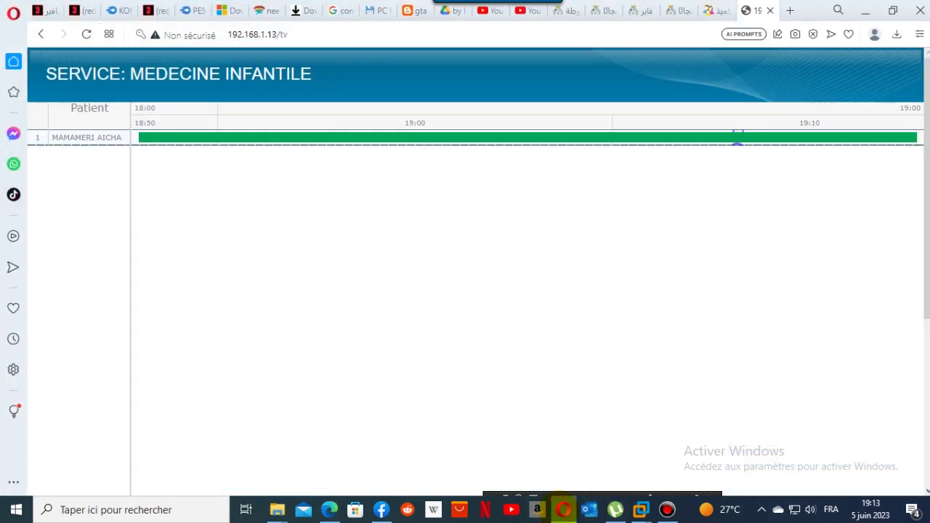
click(564, 509)
click(564, 509)
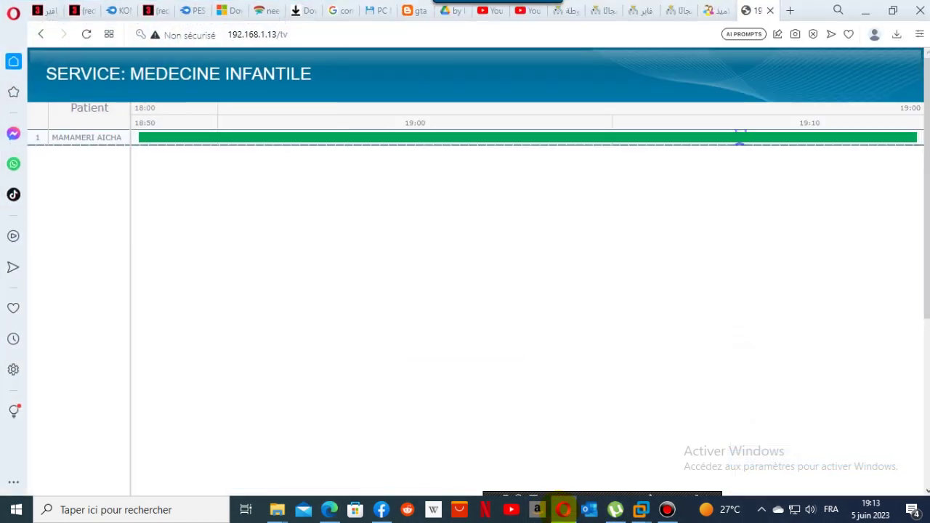
click(563, 509)
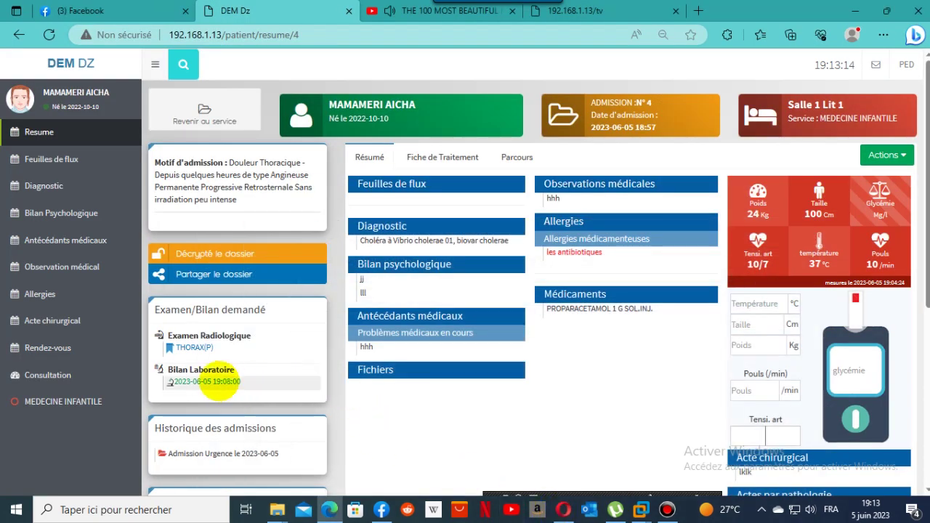
click(221, 382)
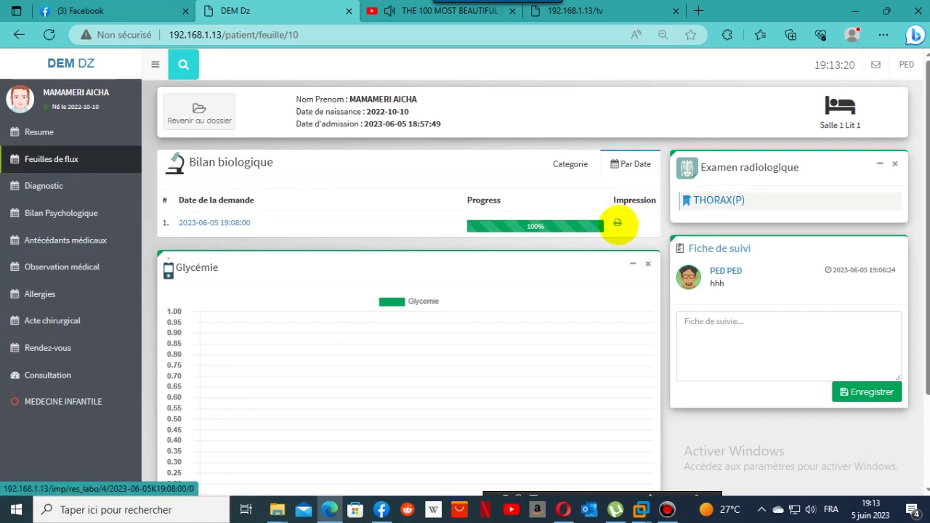
click(618, 224)
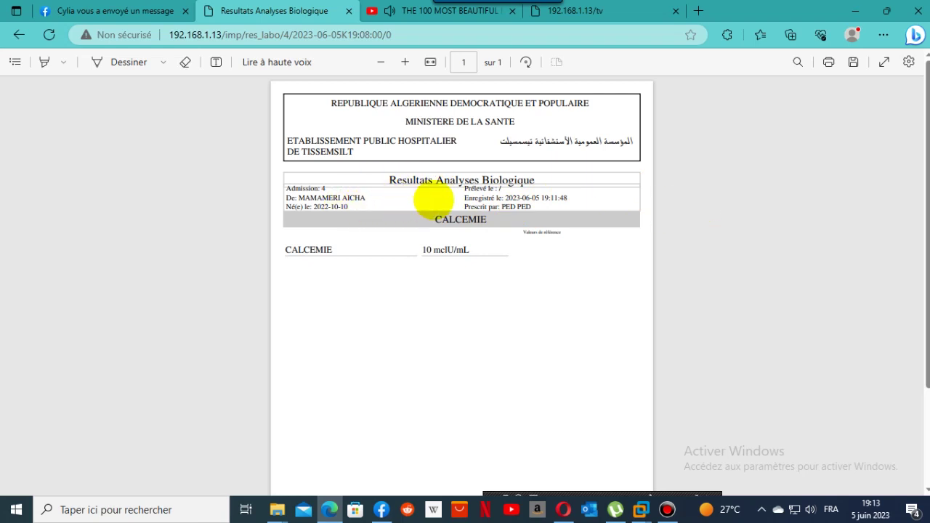
scroll(548, 342, down, 2)
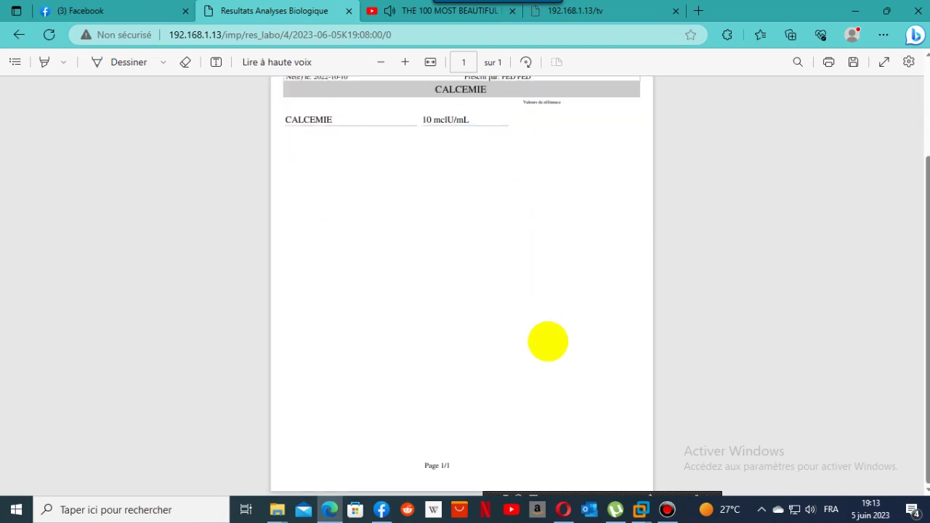
scroll(549, 342, up, 2)
scroll(548, 341, down, 1)
scroll(548, 342, up, 1)
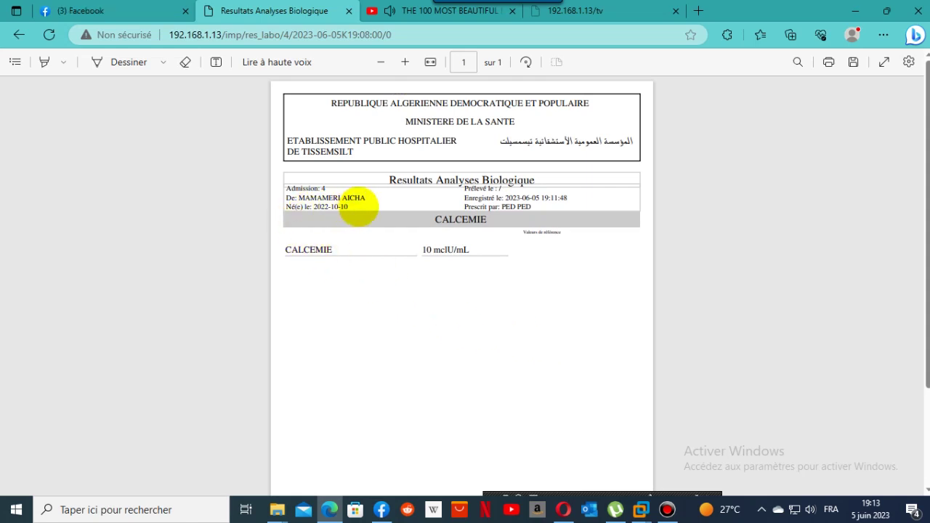
click(18, 34)
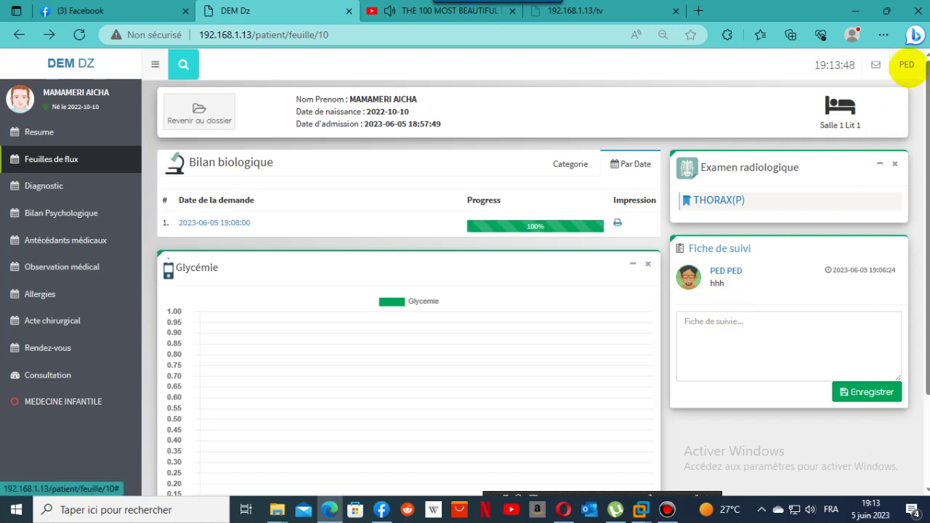
Upload img1.jpg from the PED profile page as the pediatrician's profile picture.
click(907, 65)
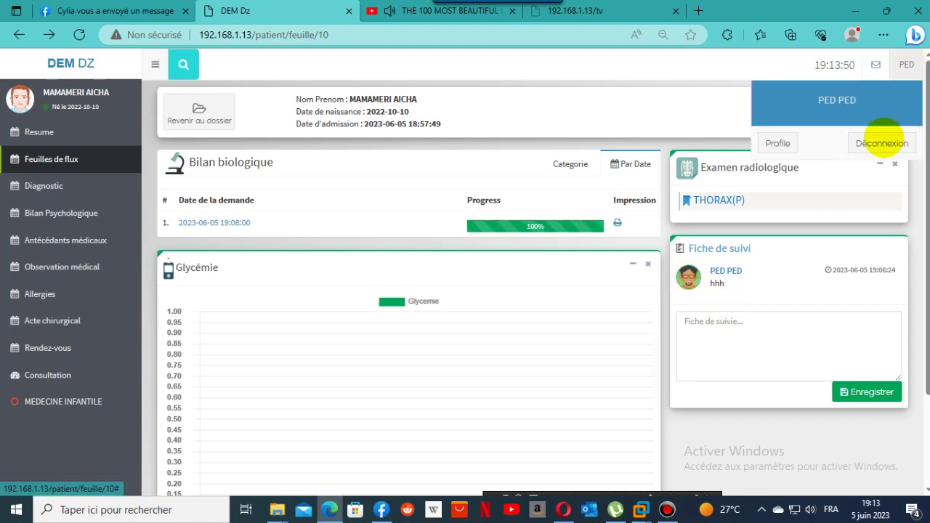
click(777, 144)
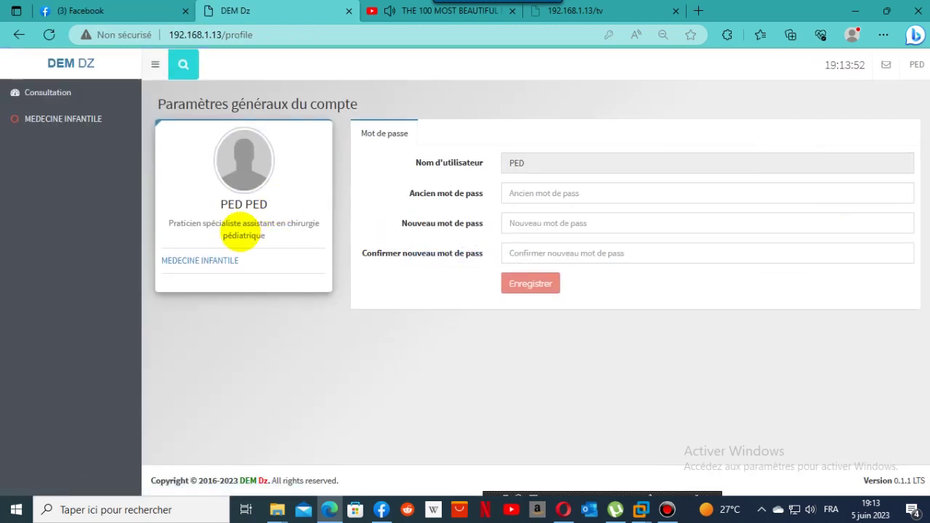
click(235, 172)
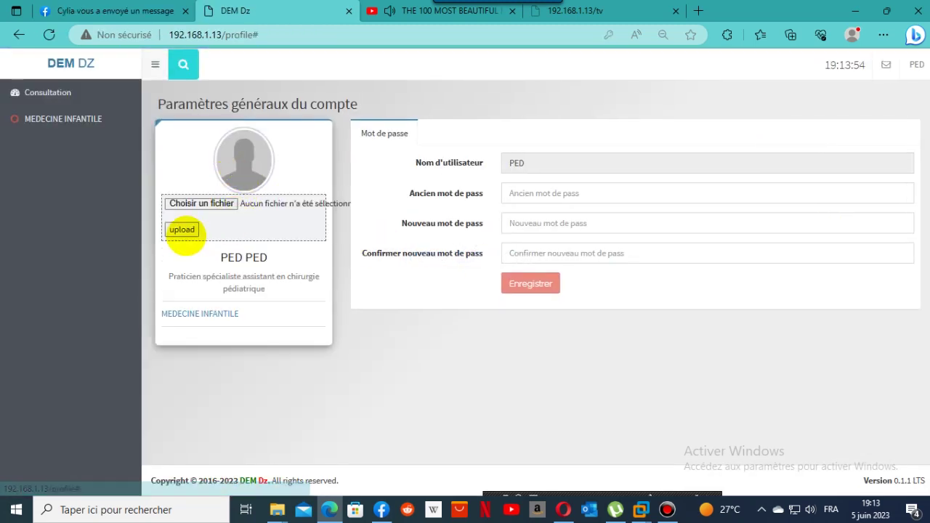
click(183, 230)
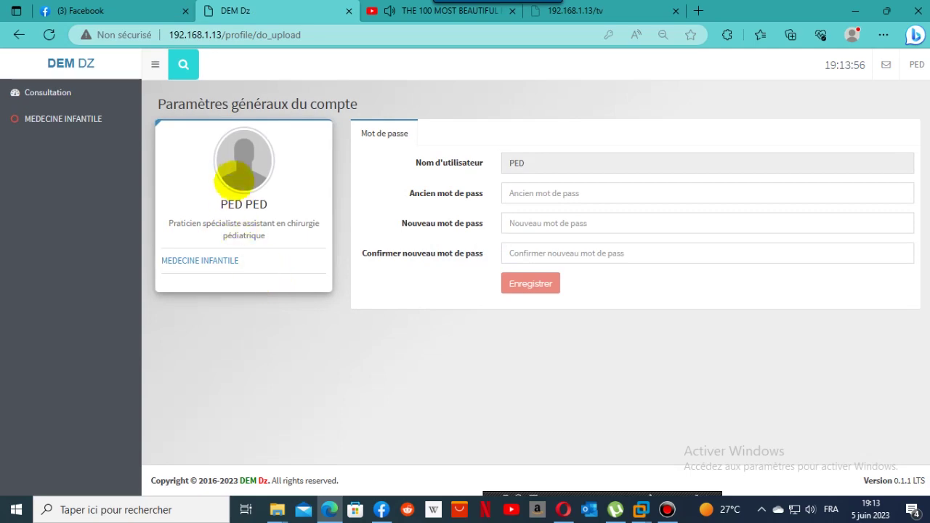
click(234, 171)
click(202, 204)
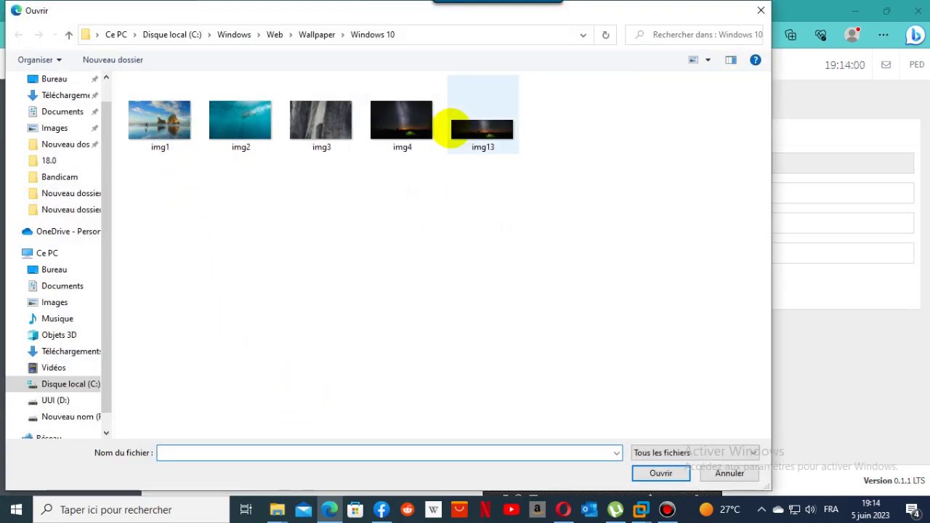
double_click(181, 137)
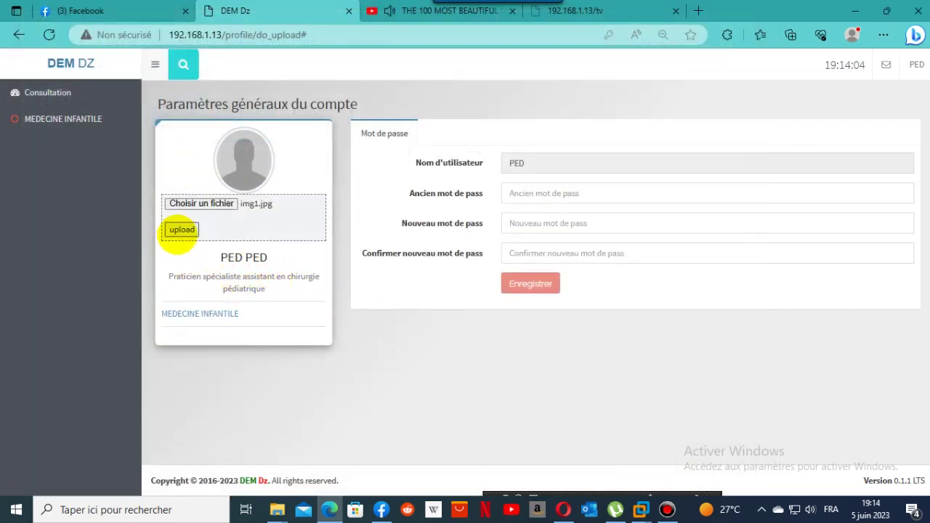
click(181, 229)
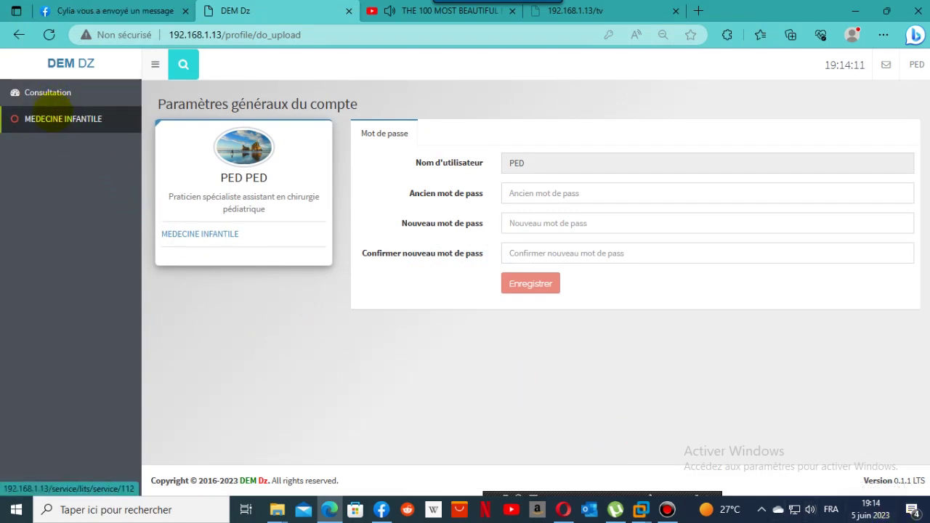
Write and save a follow-up note 'fff' on the patient's flow sheet, then view her summary.
click(52, 117)
click(29, 142)
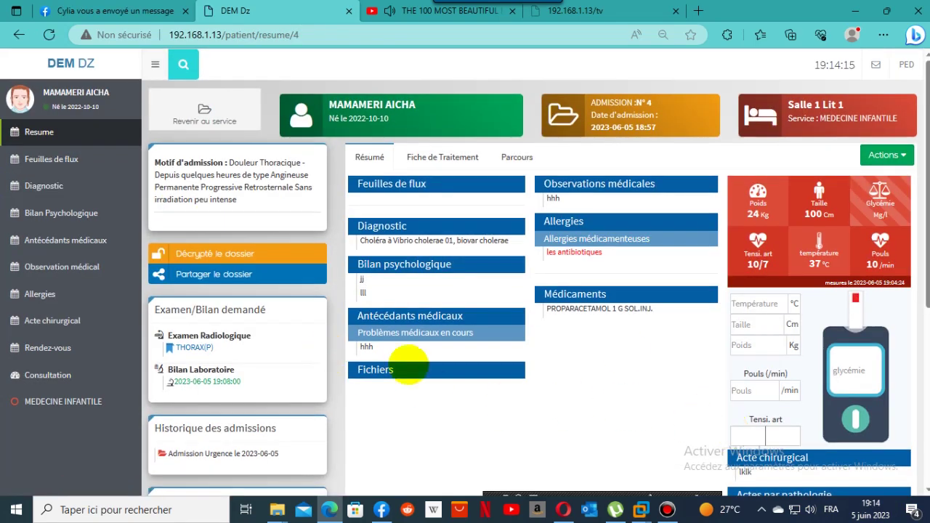
click(227, 382)
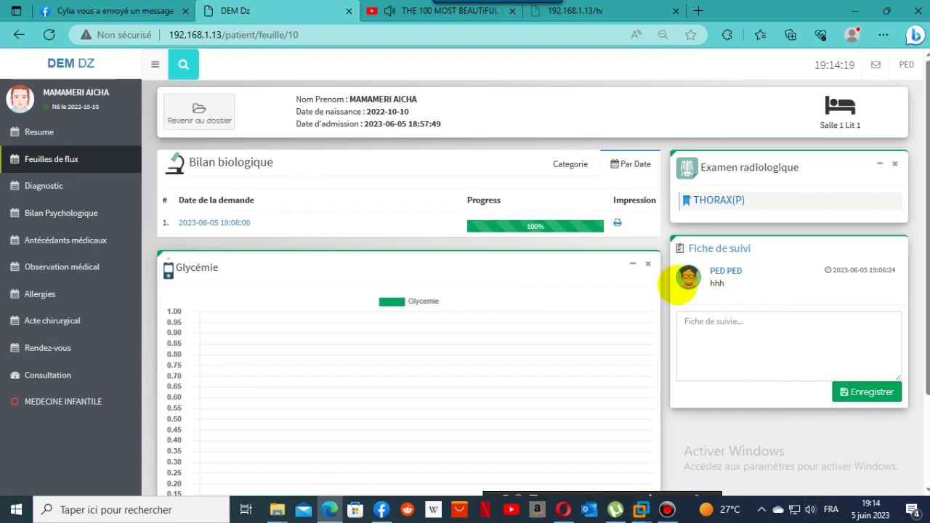
click(764, 331)
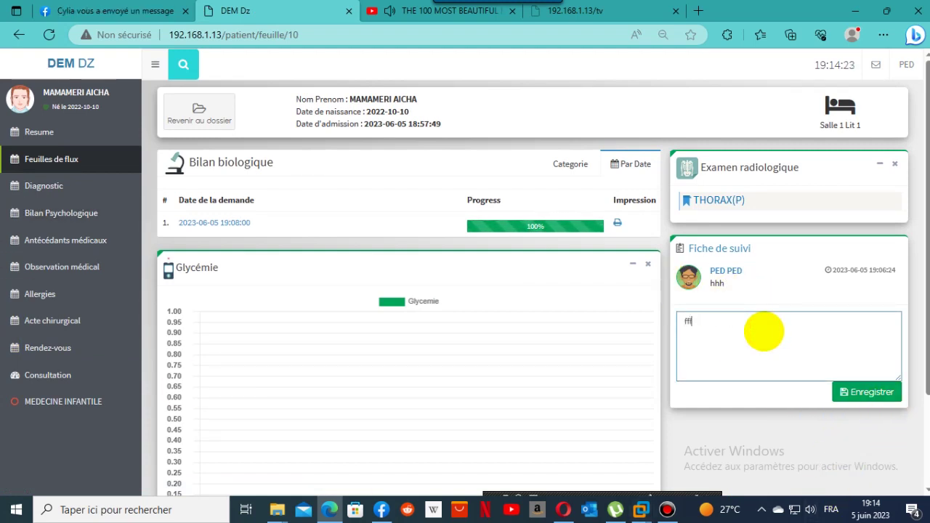
click(853, 390)
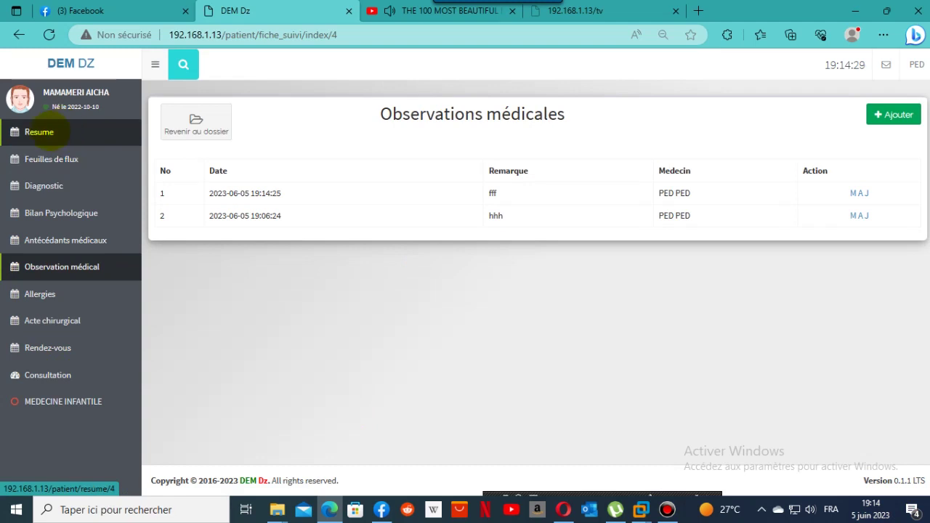
click(50, 131)
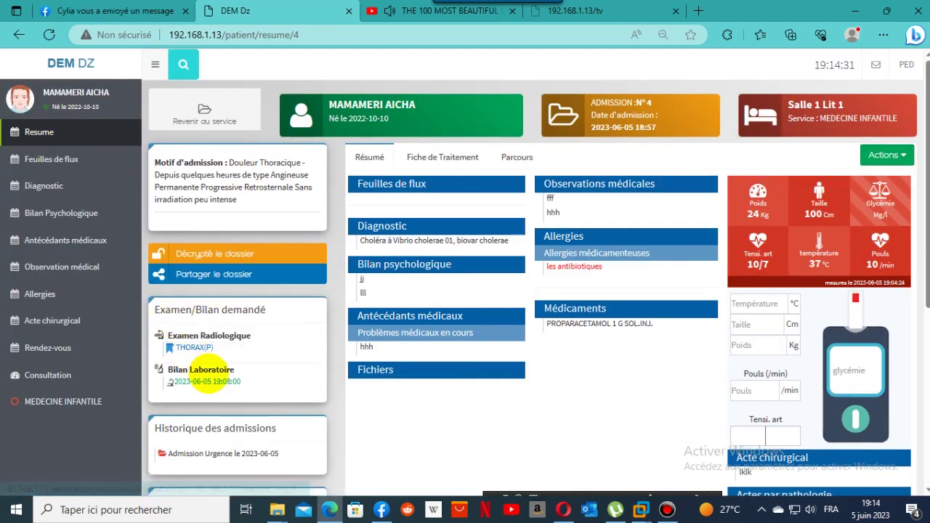
Open the THORAX(P) radiology image and switch the viewer to ZoomAndPan mode.
click(195, 347)
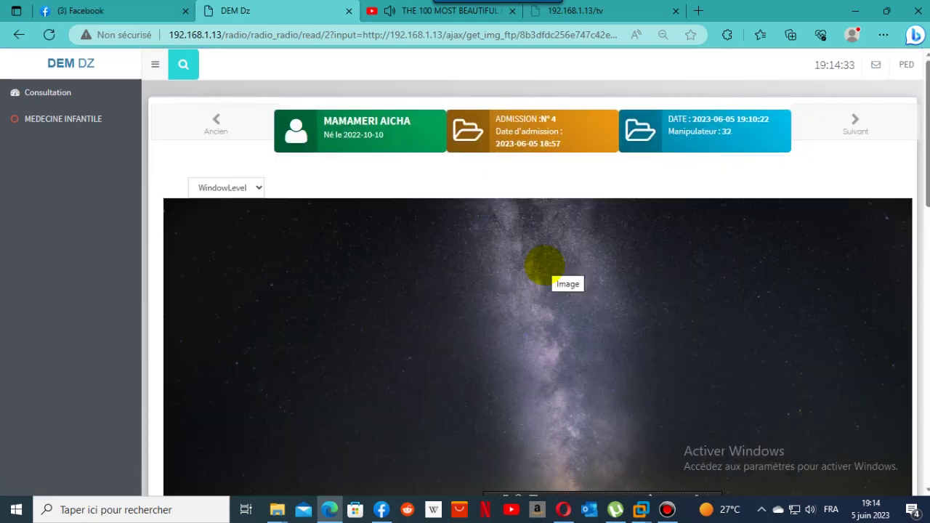
drag(917, 109, 922, 83)
click(251, 187)
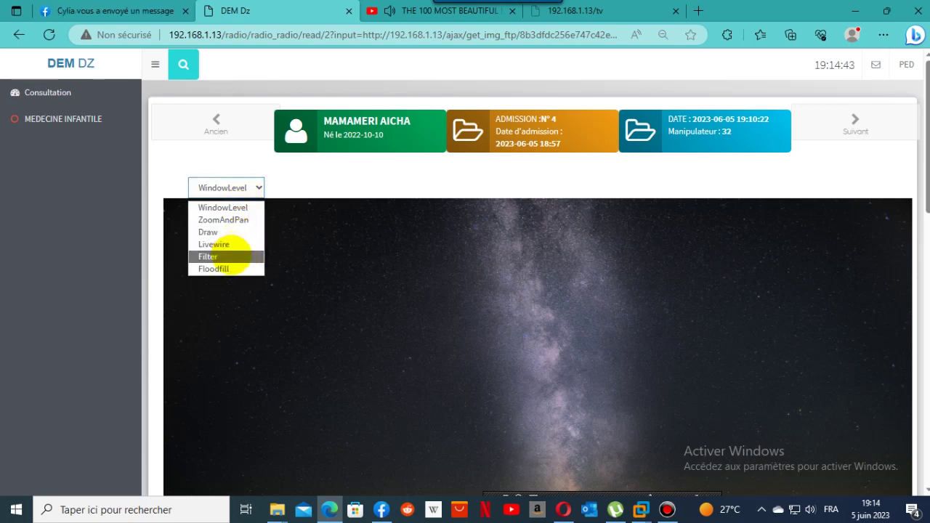
click(227, 220)
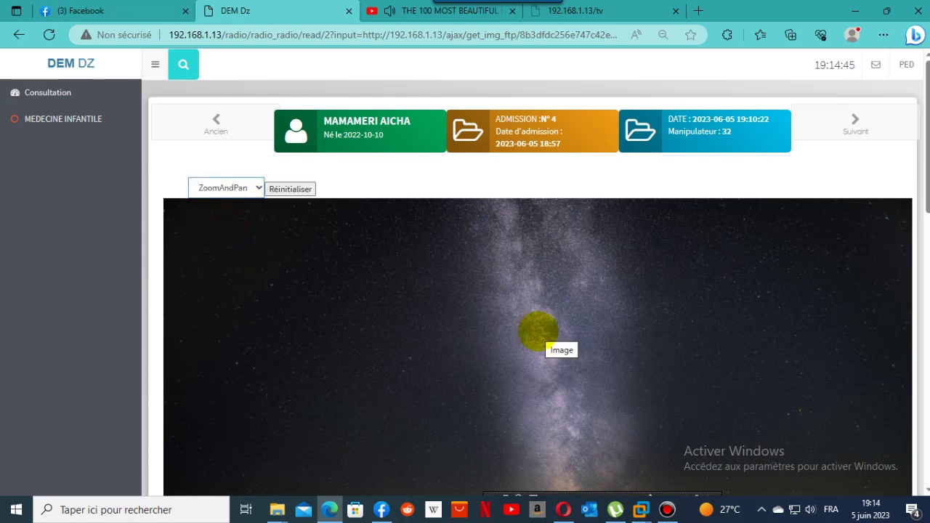
scroll(538, 331, down, 3)
scroll(538, 332, up, 4)
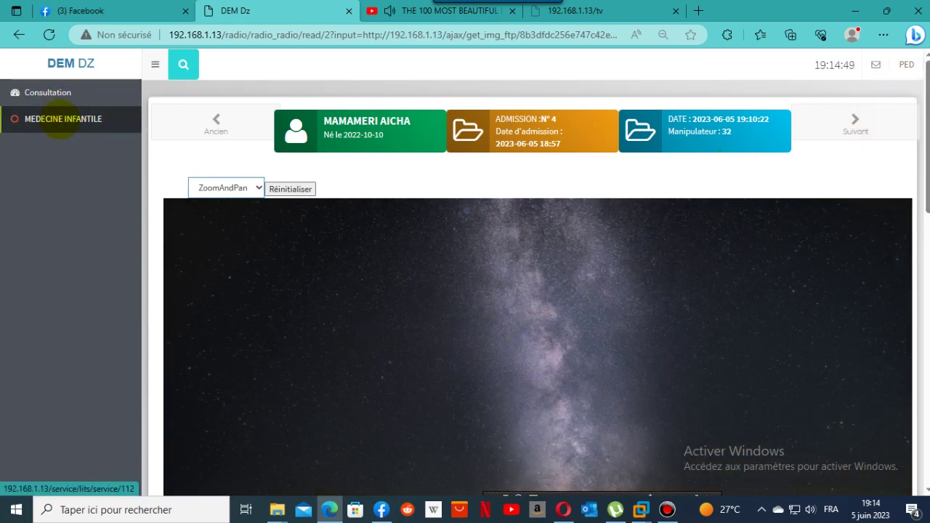
Open the patient's Résumé page from the MEDECINE INFANTILE sidebar list.
click(61, 119)
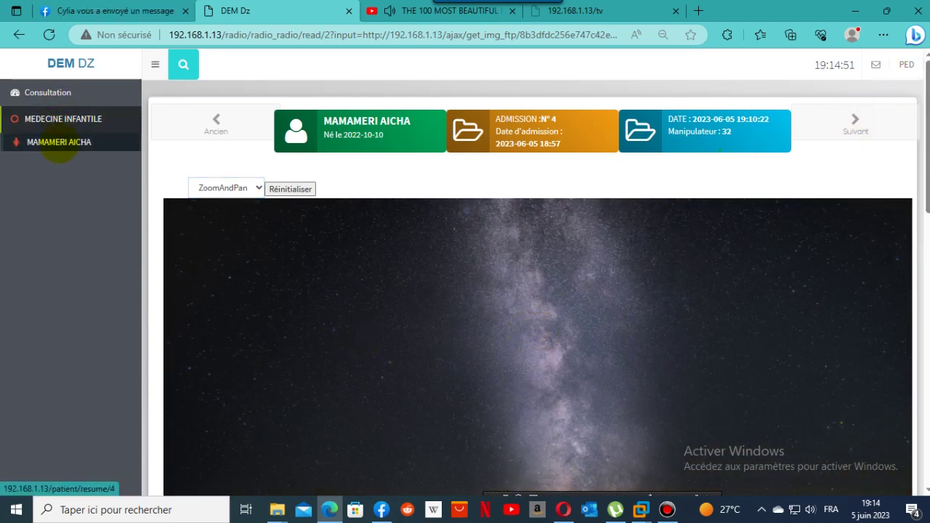
click(58, 141)
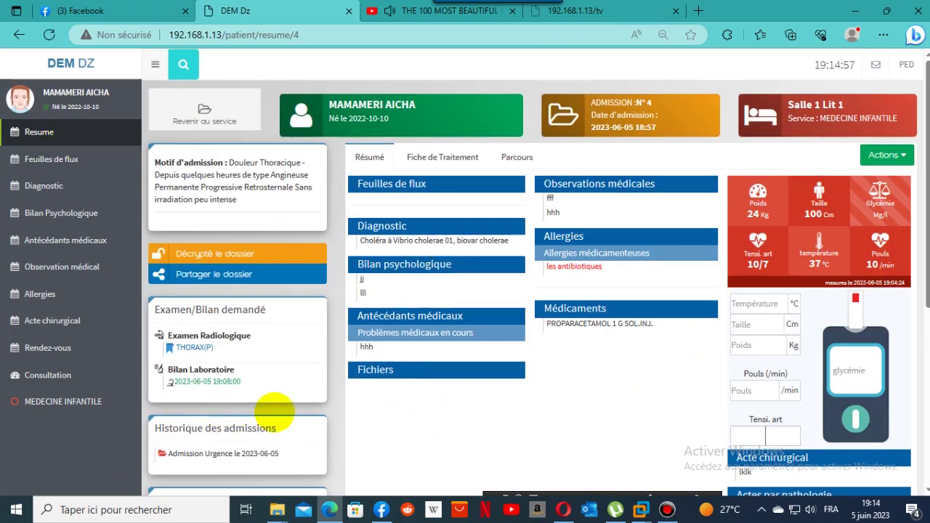
scroll(283, 405, down, 3)
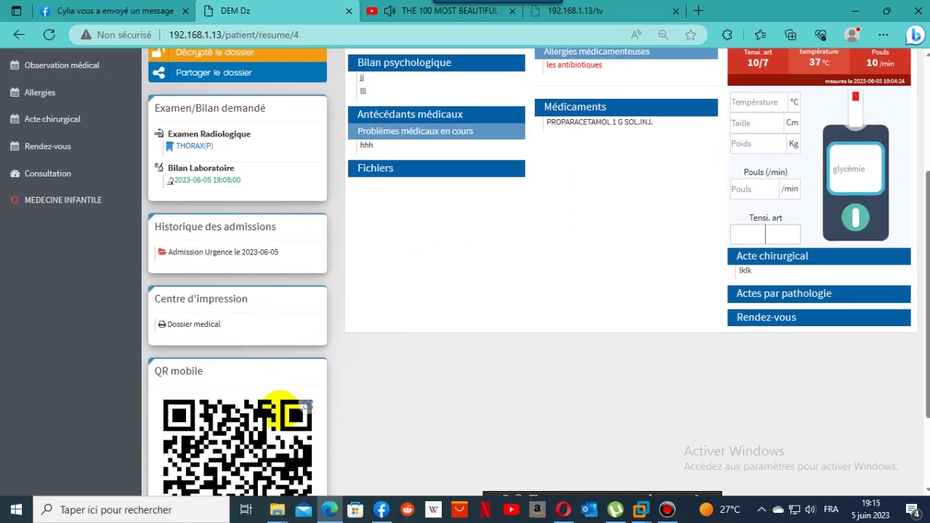
scroll(284, 410, up, 3)
Open the patient's Gestion Fichier page on the ECG section.
click(887, 155)
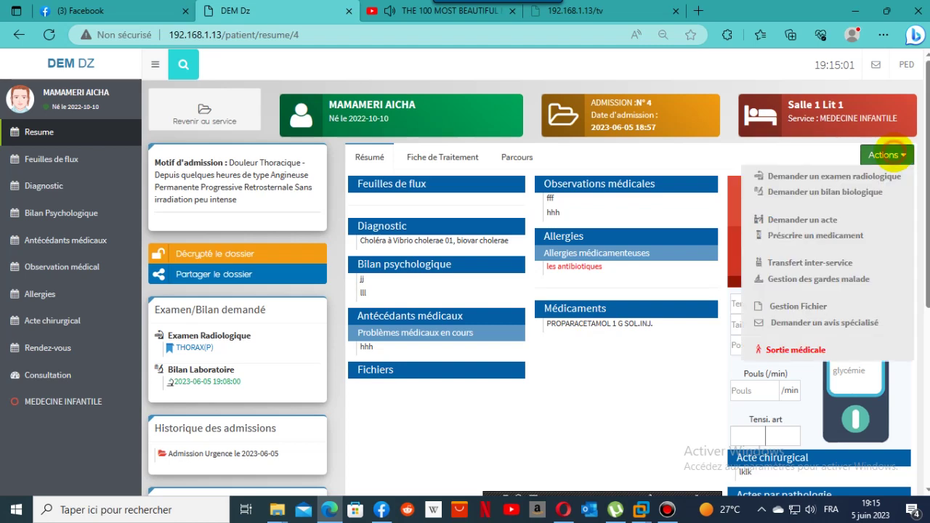
click(644, 408)
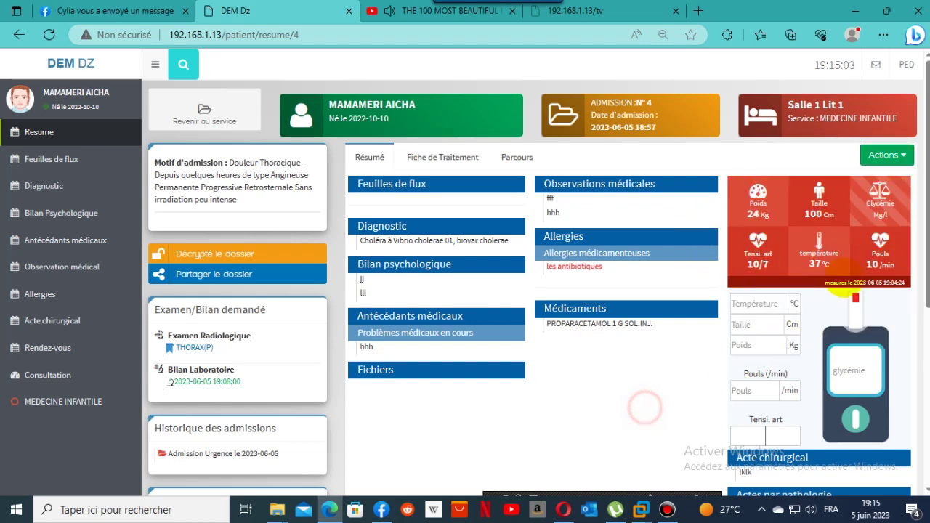
click(886, 154)
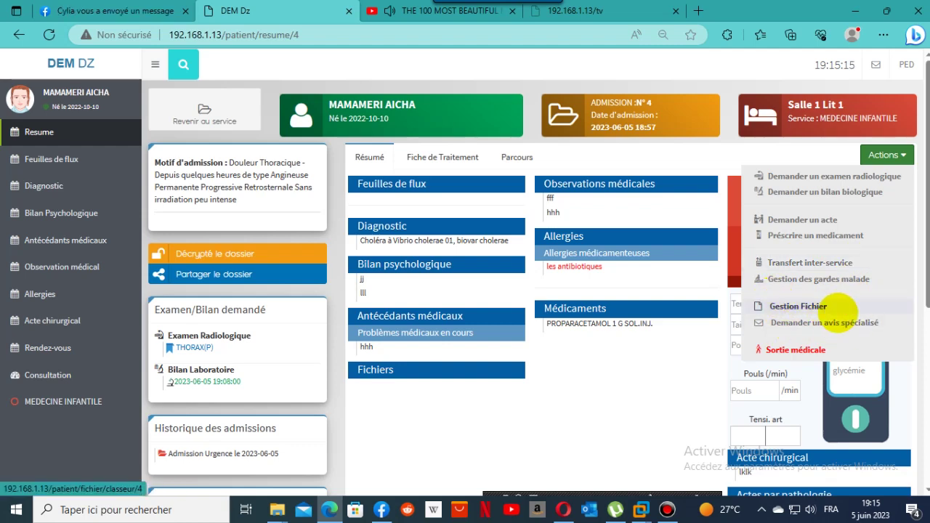
click(825, 314)
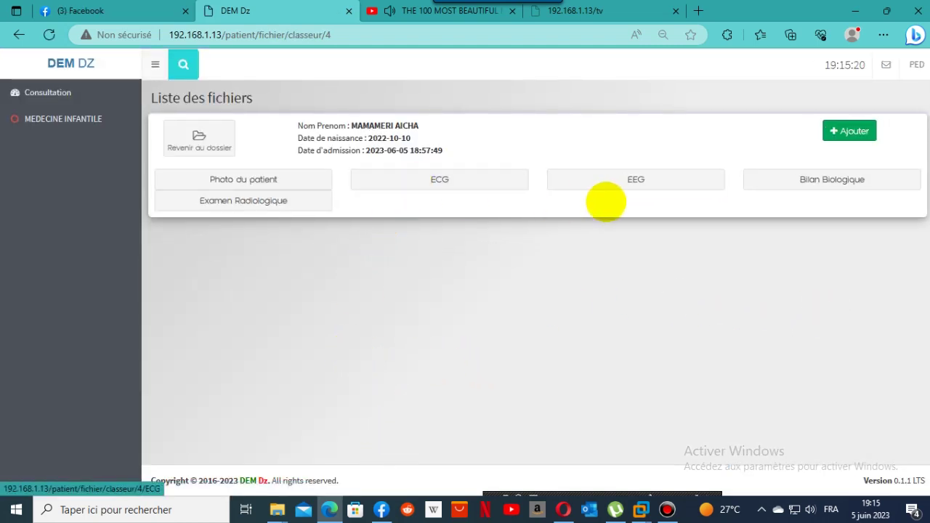
click(459, 178)
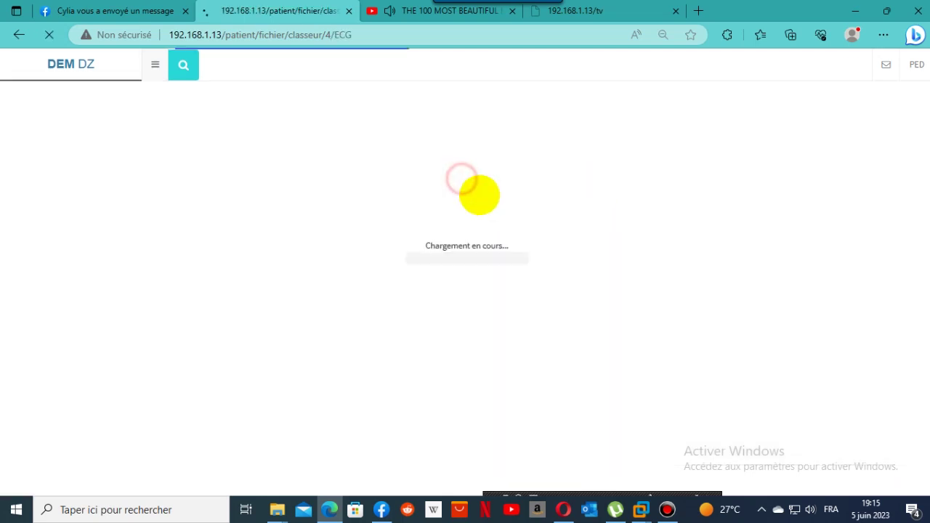
Add img13.jpg to the record as an ECG-type file.
click(850, 132)
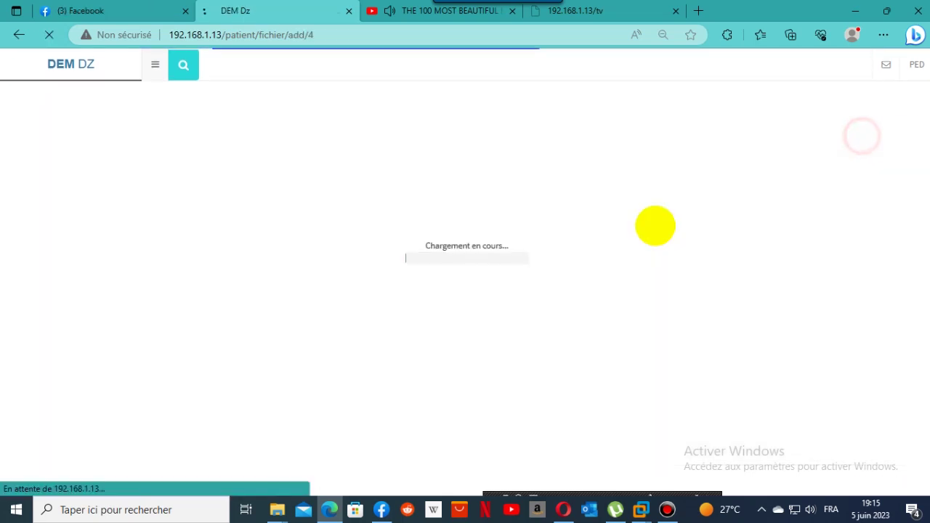
click(269, 172)
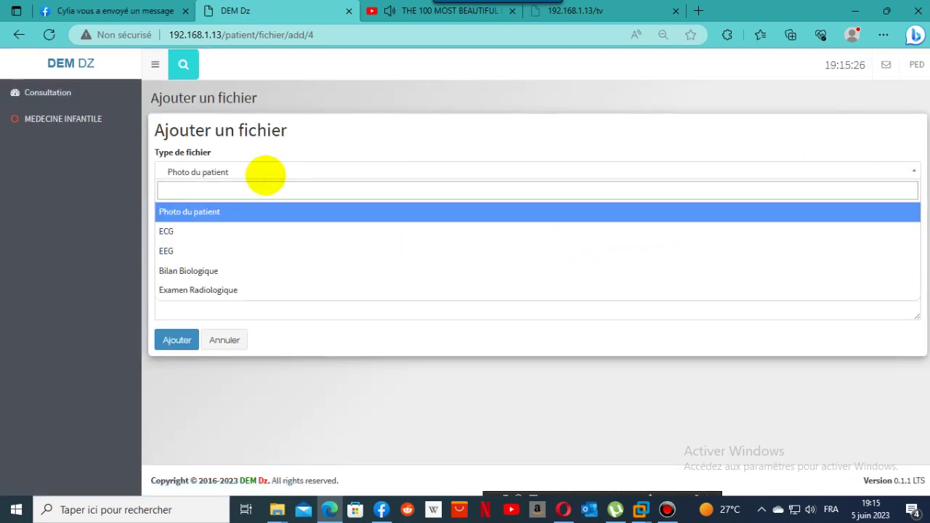
click(197, 232)
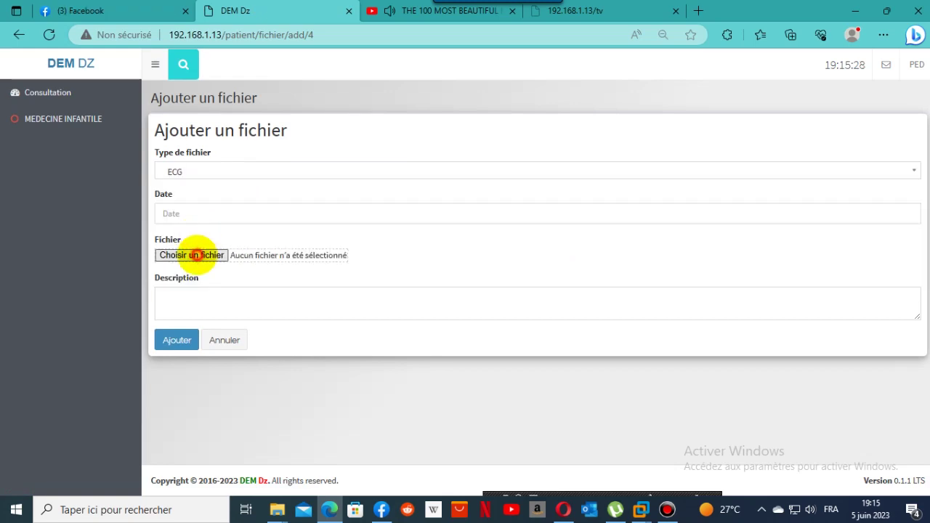
click(191, 255)
double_click(482, 142)
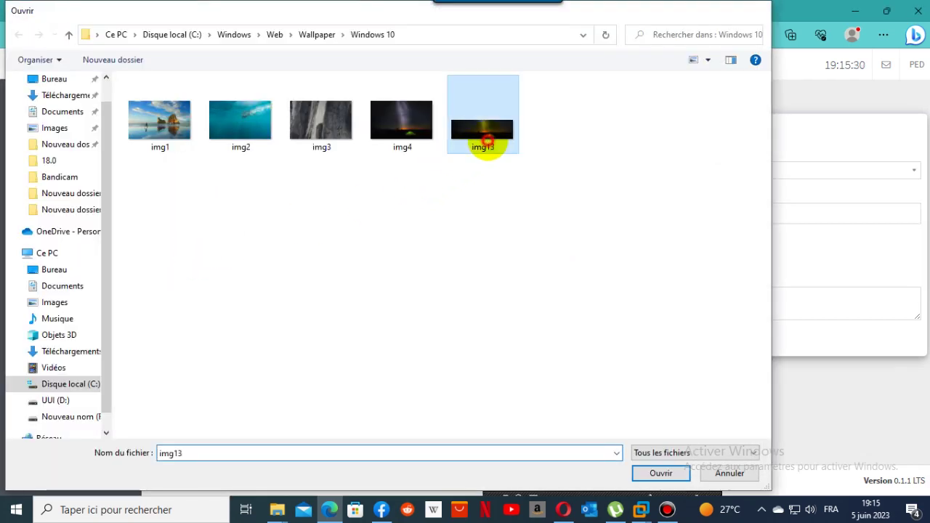
click(177, 340)
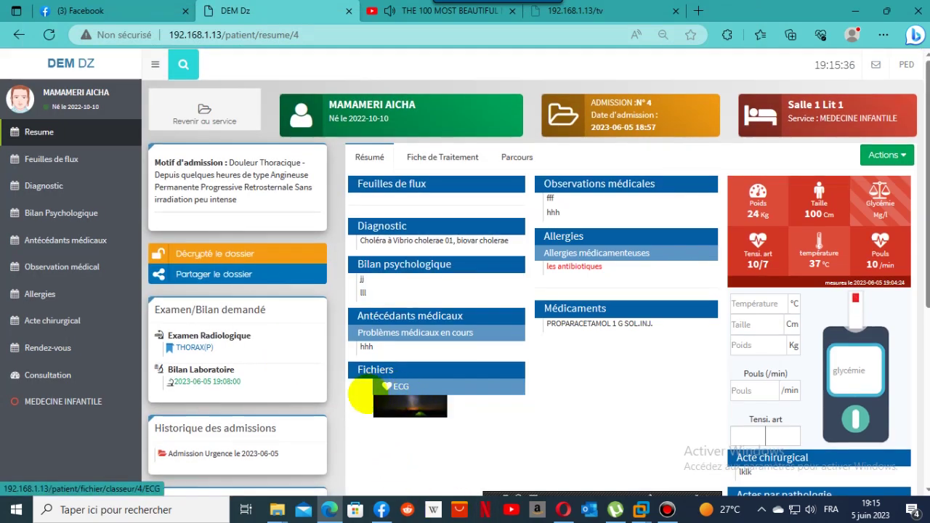
Send a specialist-opinion request about the patient with subject GFGF and body 'azaza'.
scroll(640, 411, down, 1)
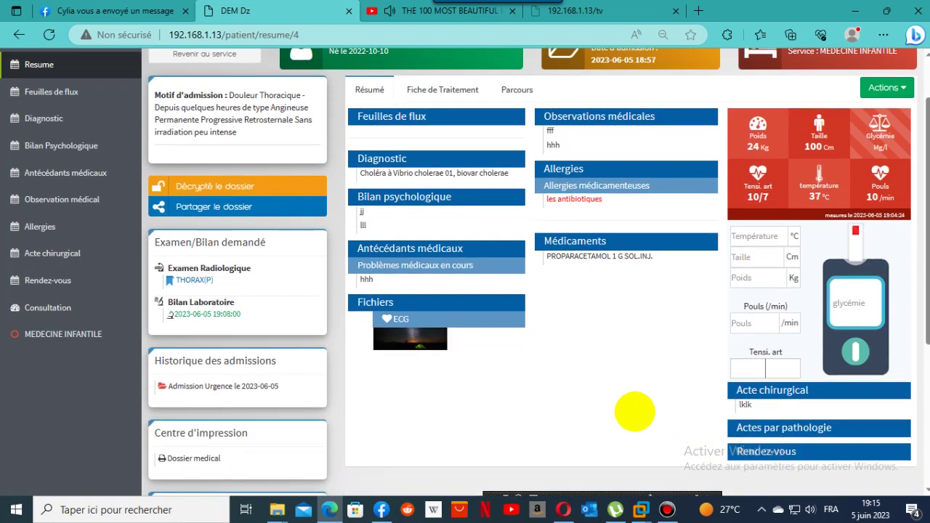
scroll(635, 412, down, 1)
scroll(635, 411, down, 2)
scroll(634, 412, up, 4)
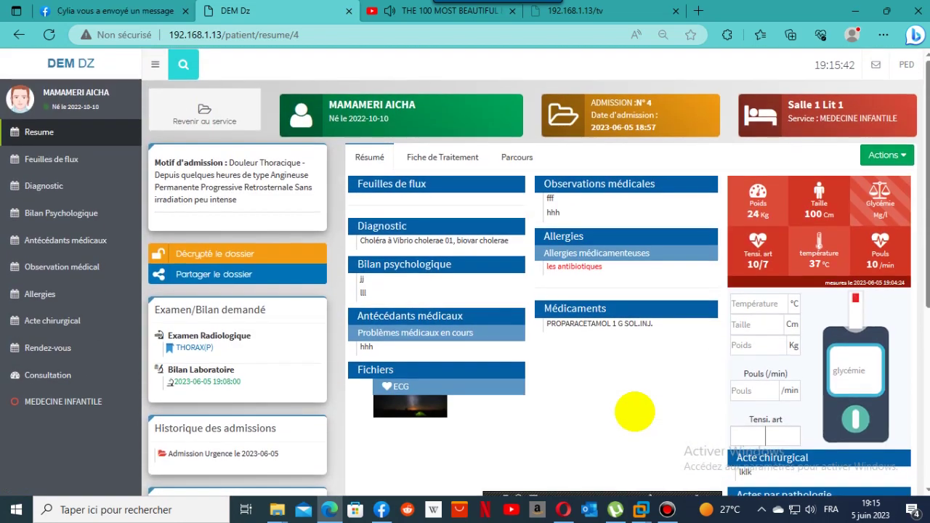
click(900, 156)
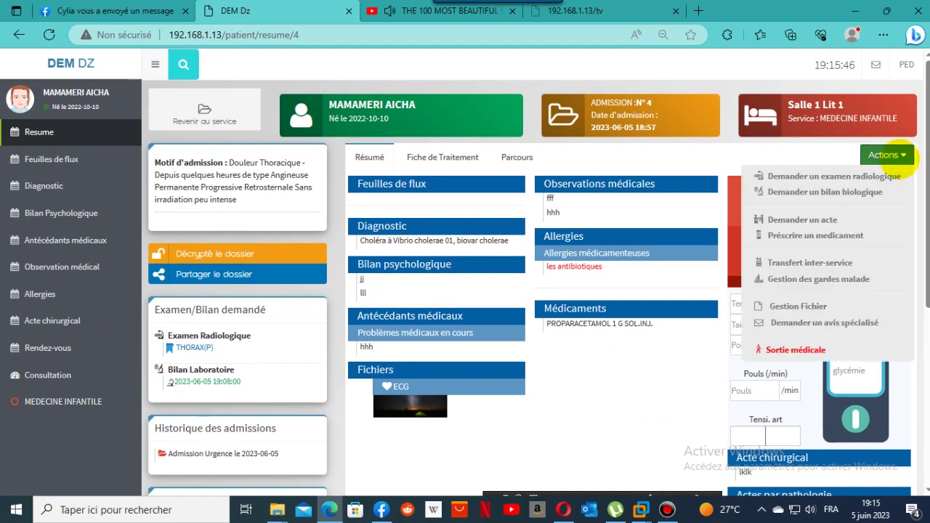
click(847, 323)
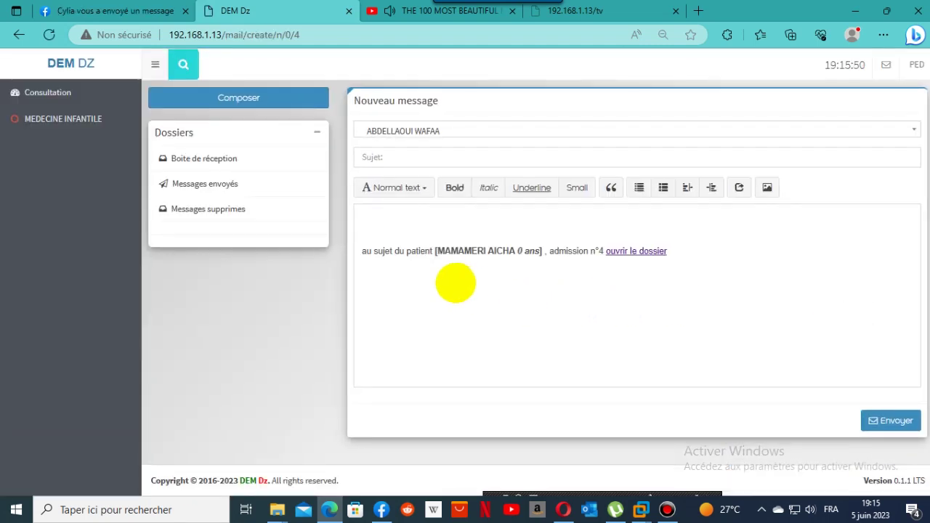
click(430, 153)
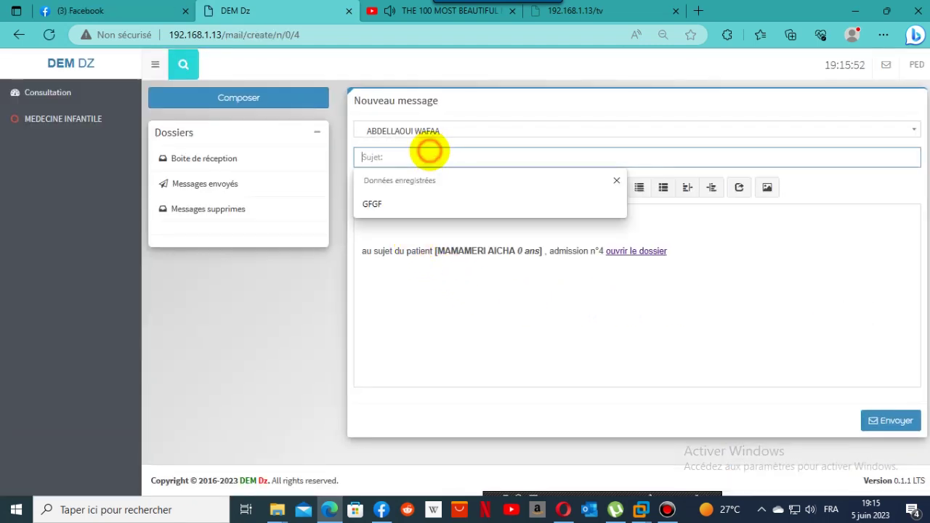
click(424, 204)
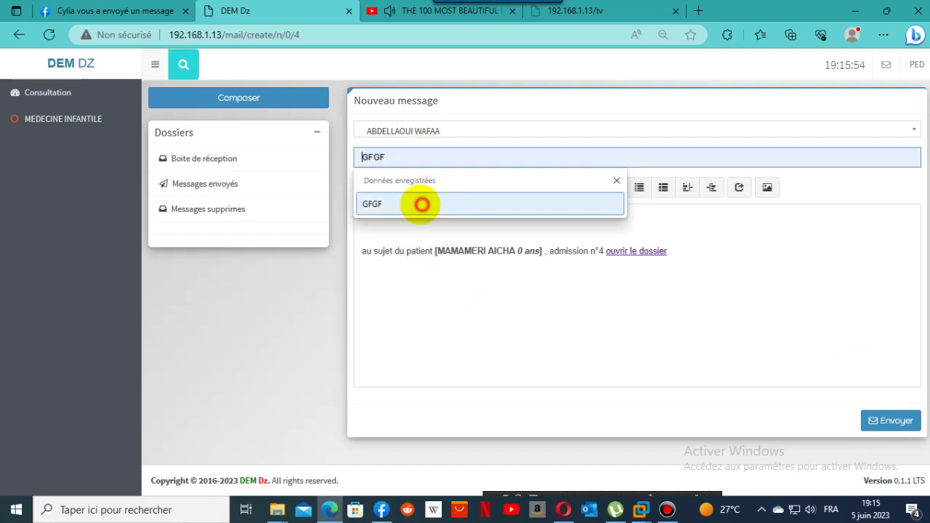
click(420, 290)
text(zaza)
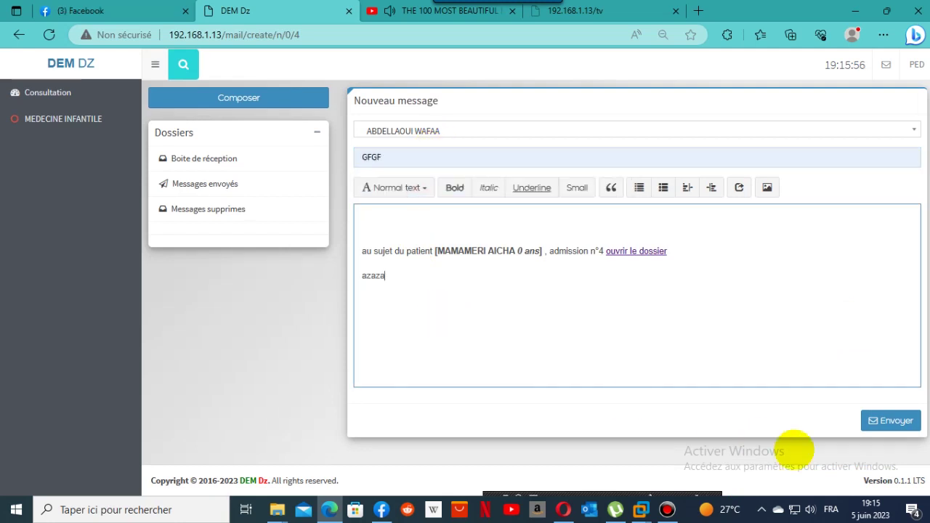
click(891, 421)
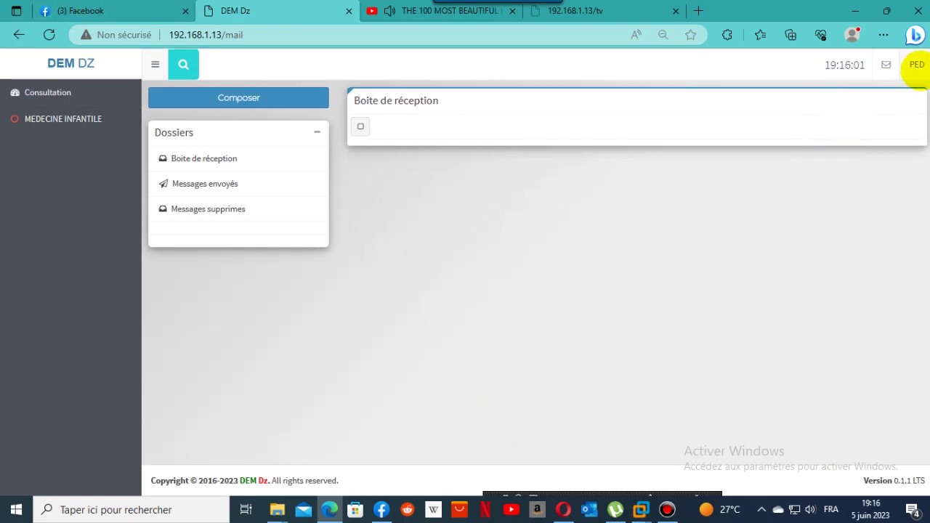
Reopen the patient's summary from MEDECINE INFANTILE and start her Sortie médicale.
click(916, 65)
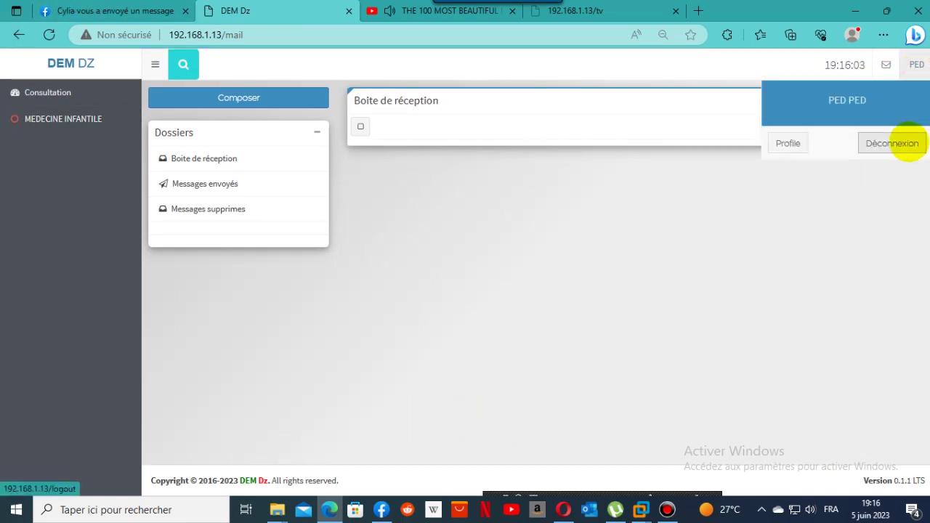
click(40, 92)
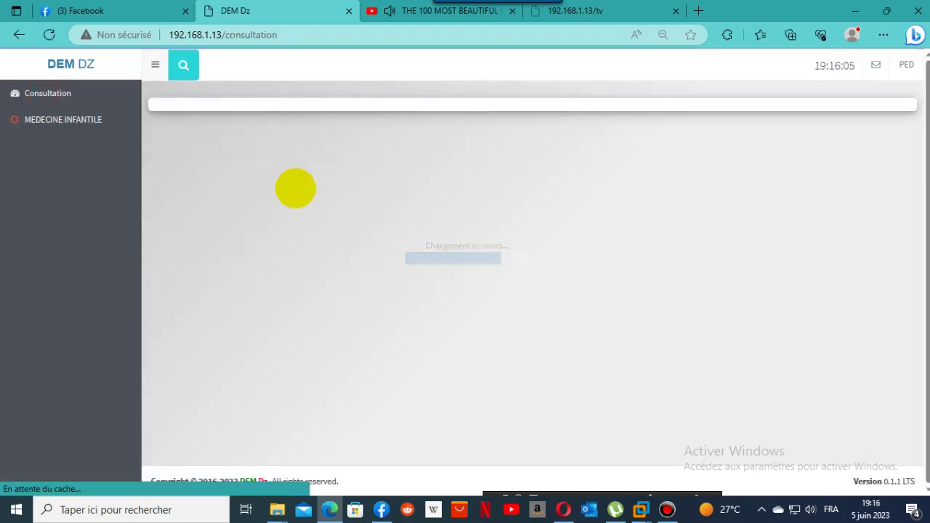
click(52, 122)
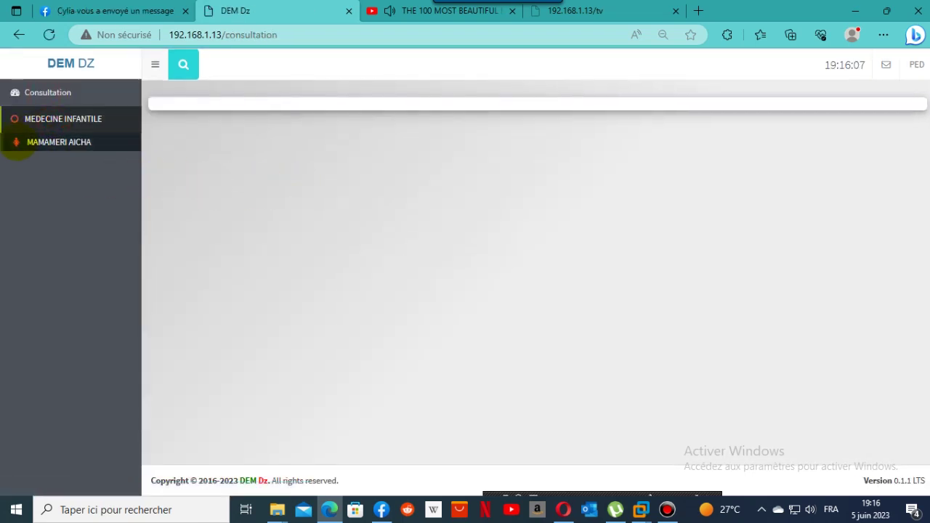
click(22, 140)
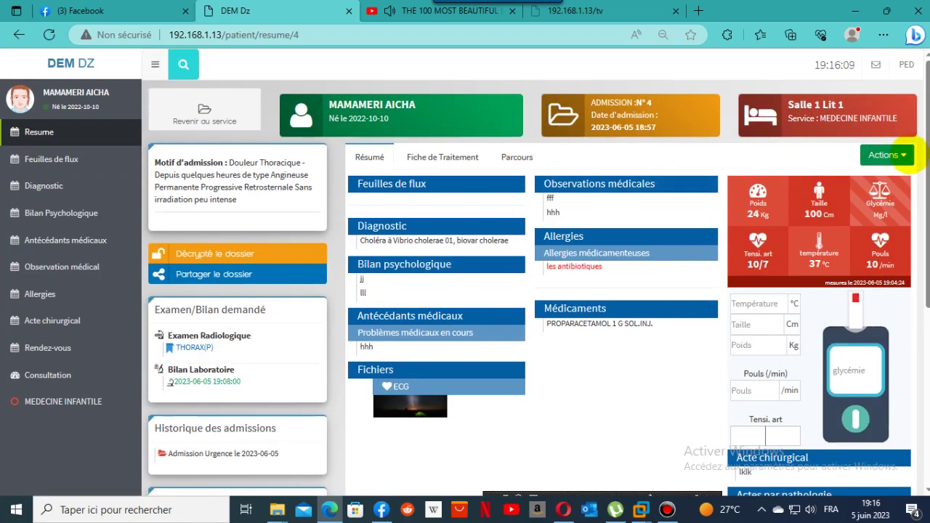
click(887, 155)
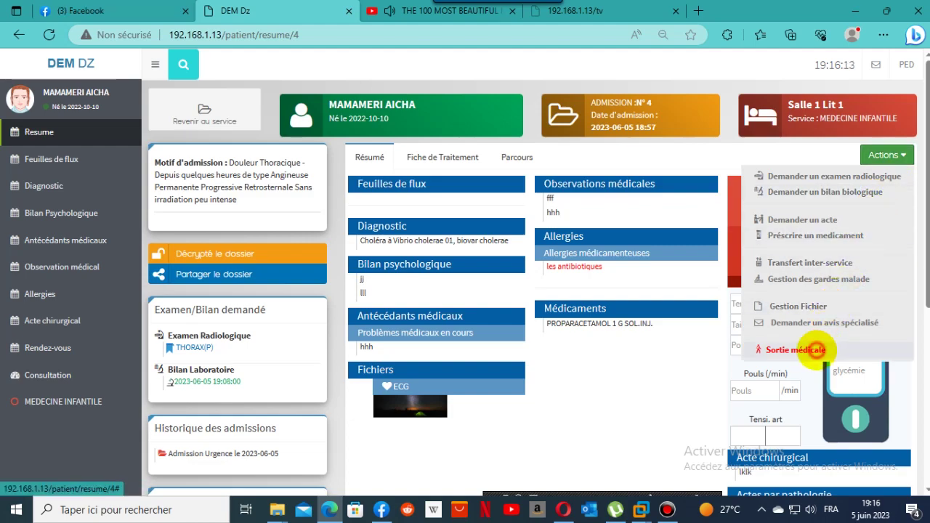
click(797, 350)
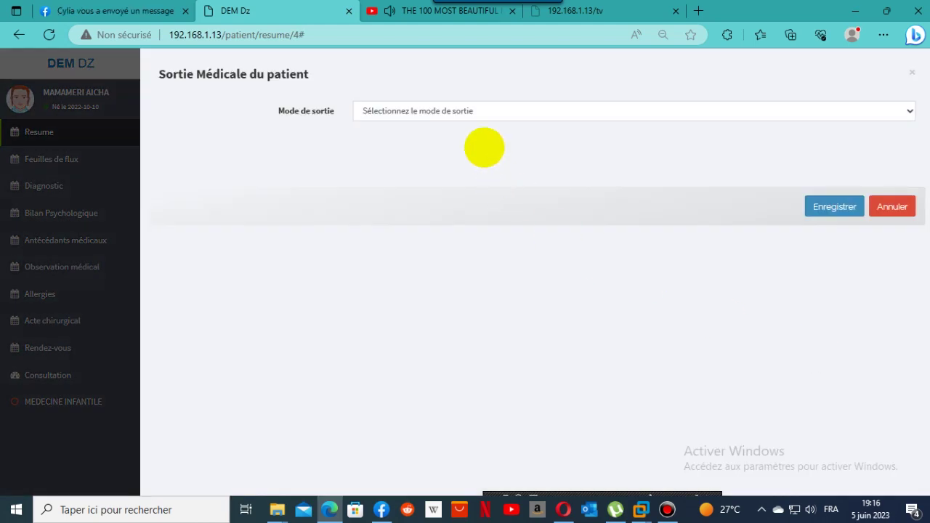
Set the exit mode to EVACUATION with C.H.U de BATNA as the receiving establishment.
click(830, 108)
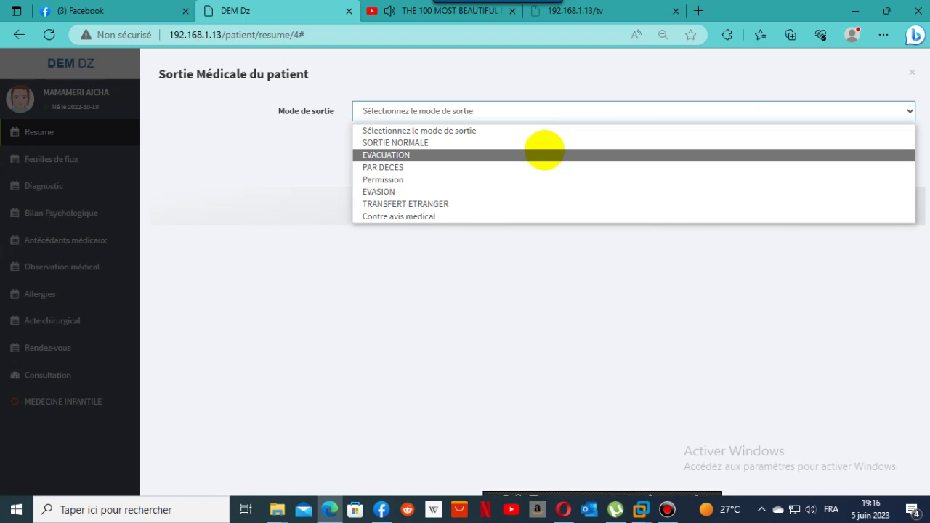
click(544, 155)
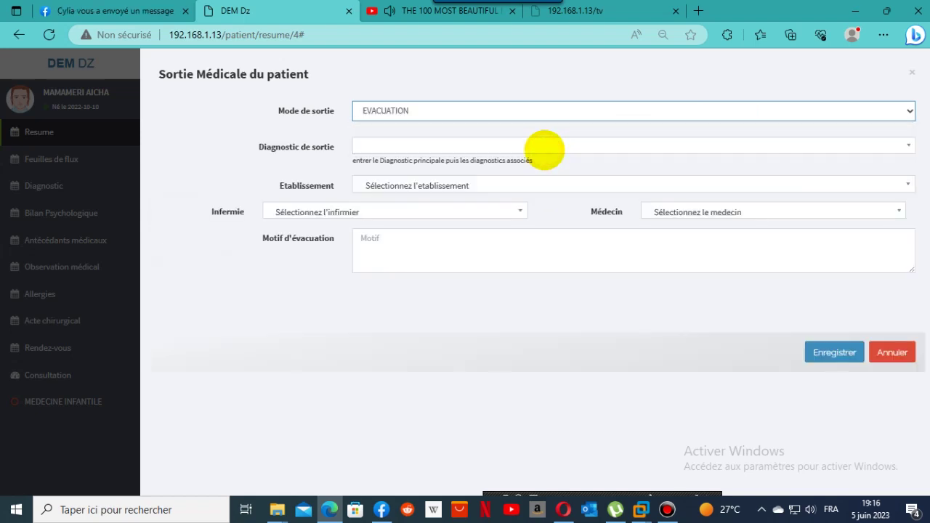
click(458, 186)
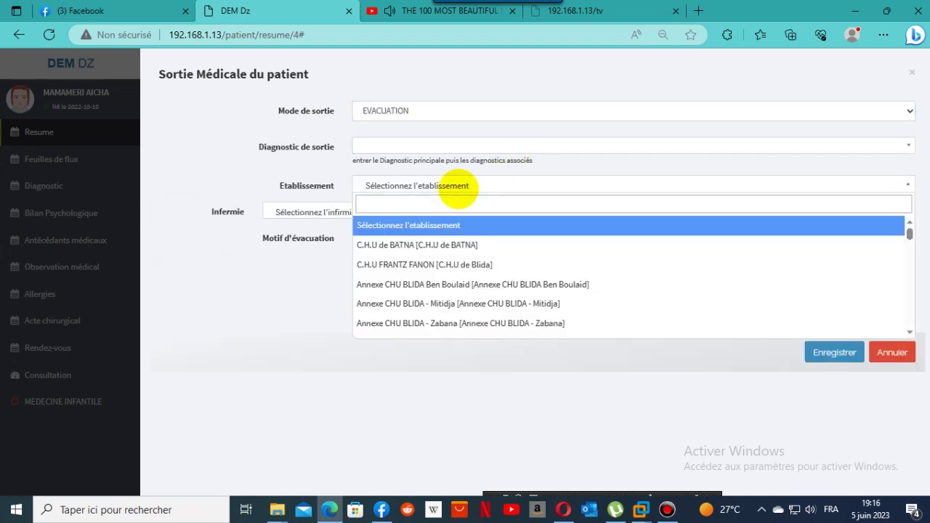
click(420, 245)
Assign the accompanying nurse and the pediatrician account as the evacuation doctor.
click(367, 214)
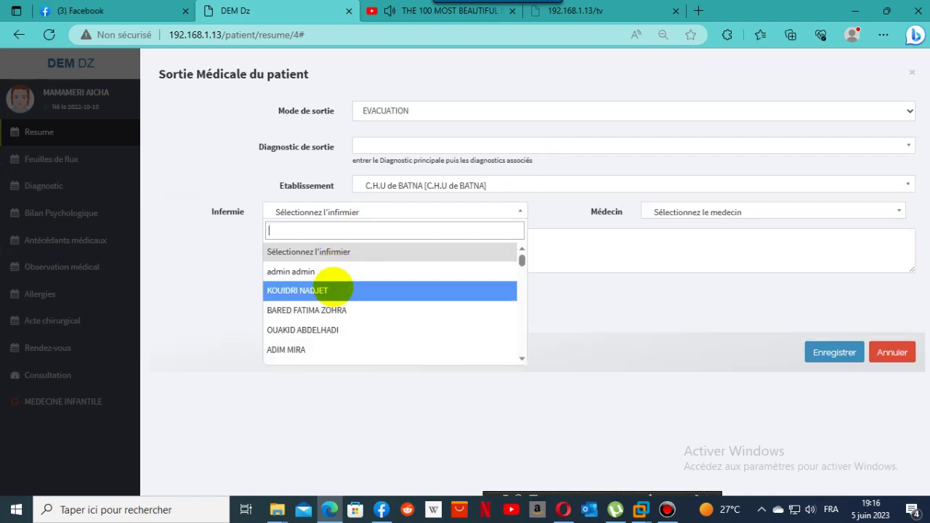
scroll(411, 332, down, 1)
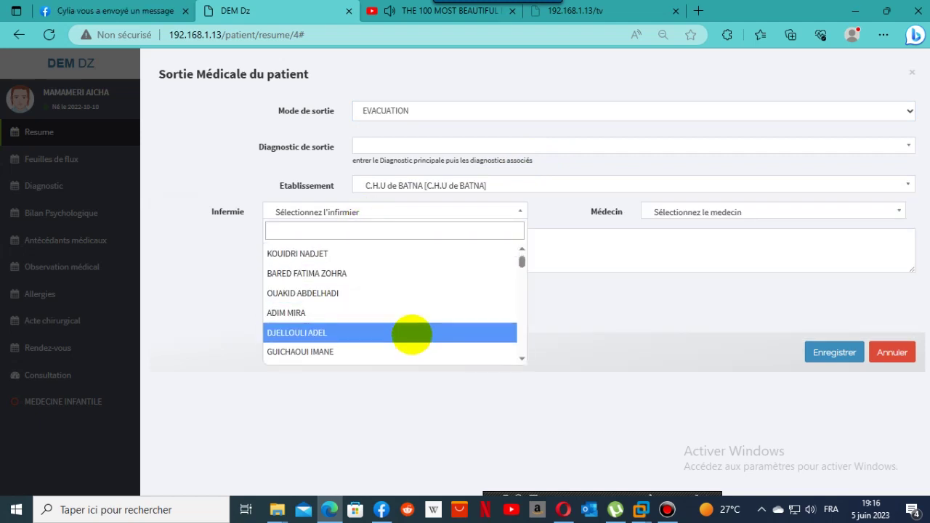
click(364, 296)
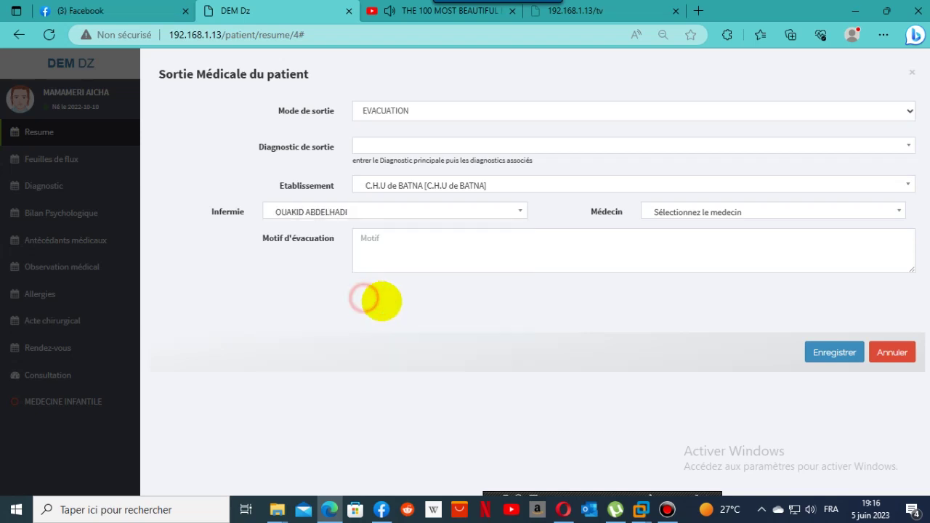
click(733, 212)
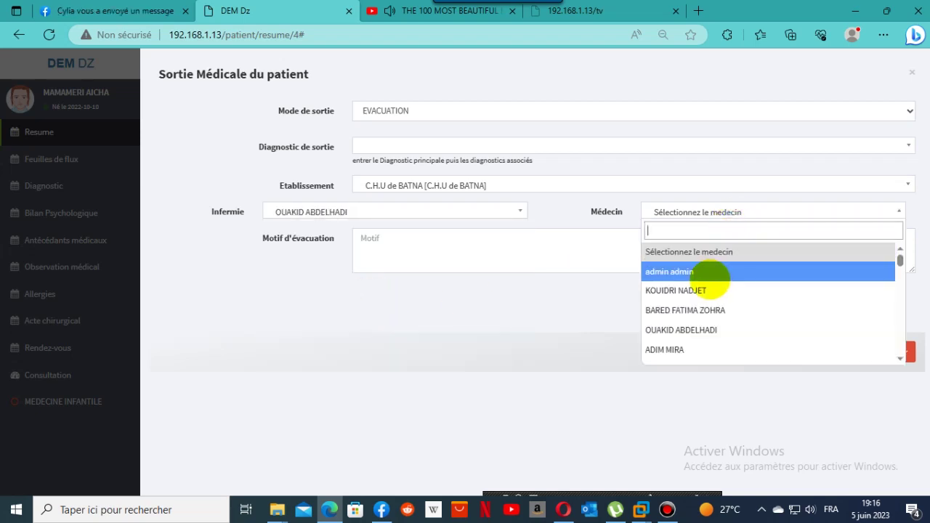
scroll(711, 336, down, 1)
scroll(711, 336, down, 5)
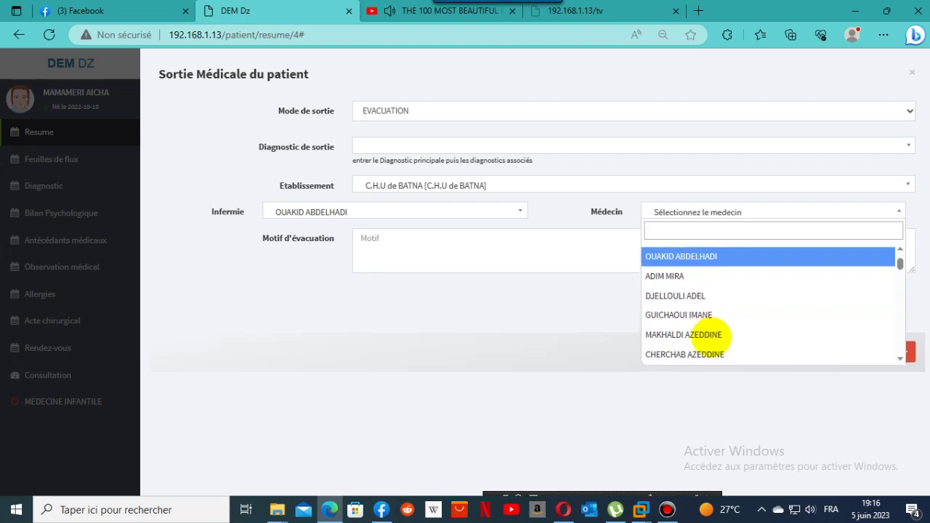
scroll(711, 336, down, 2)
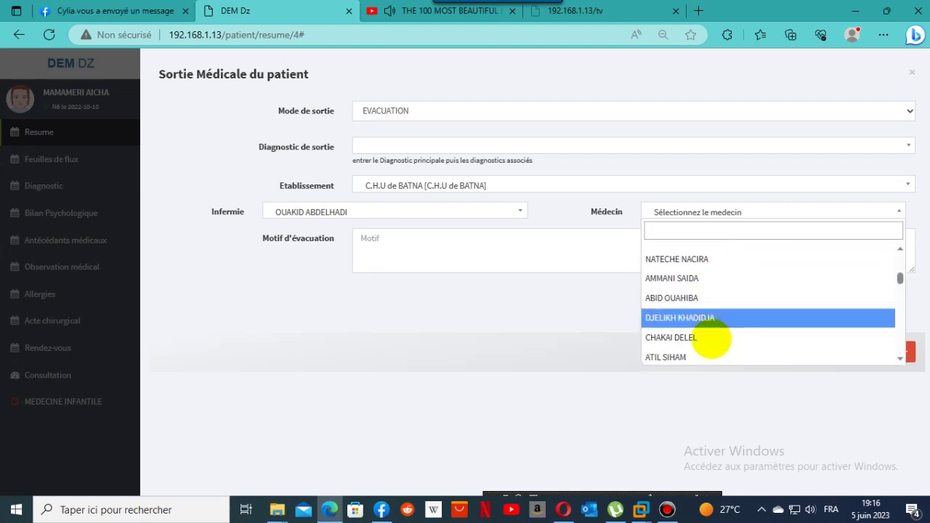
drag(900, 281, 900, 349)
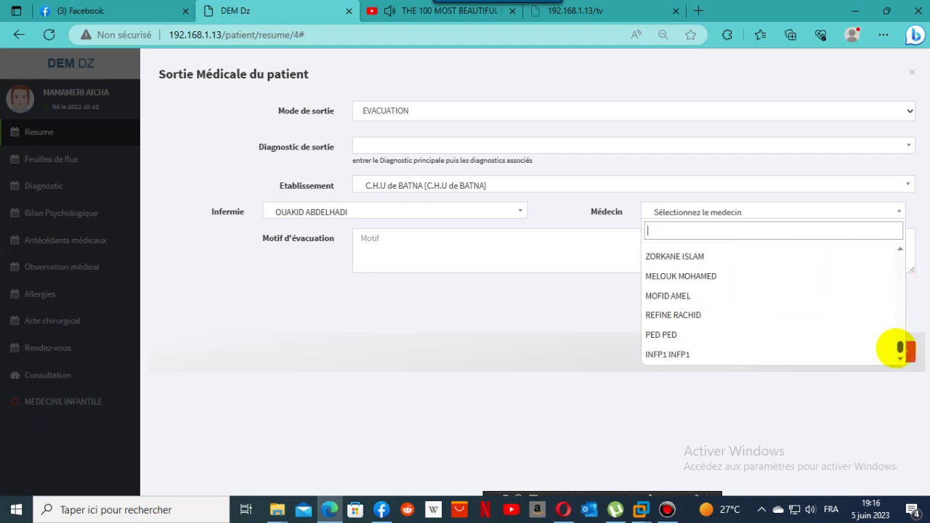
click(830, 334)
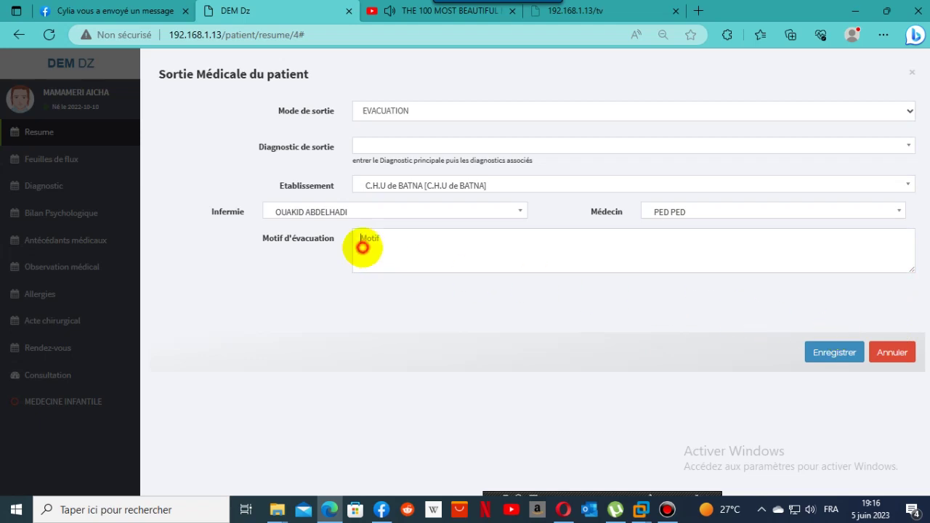
Enter the evacuation reason and save the evacuation discharge.
click(362, 248)
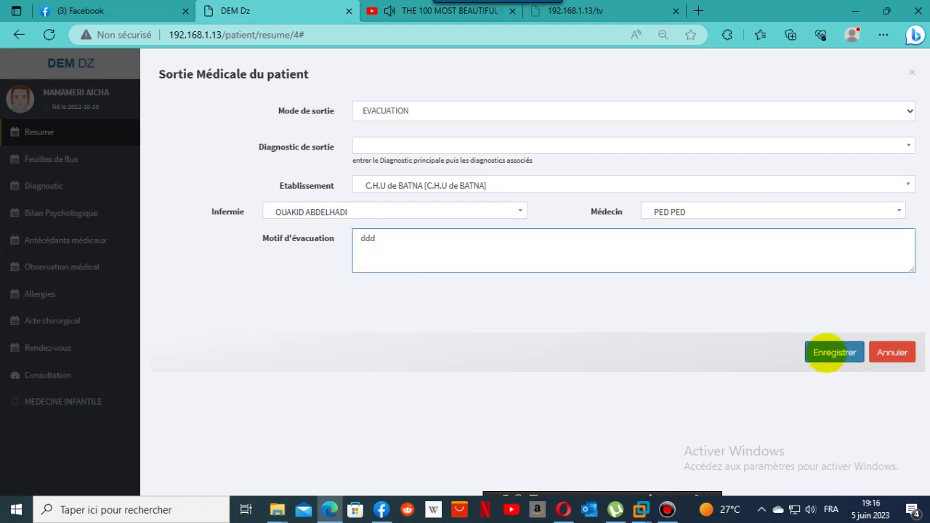
click(450, 148)
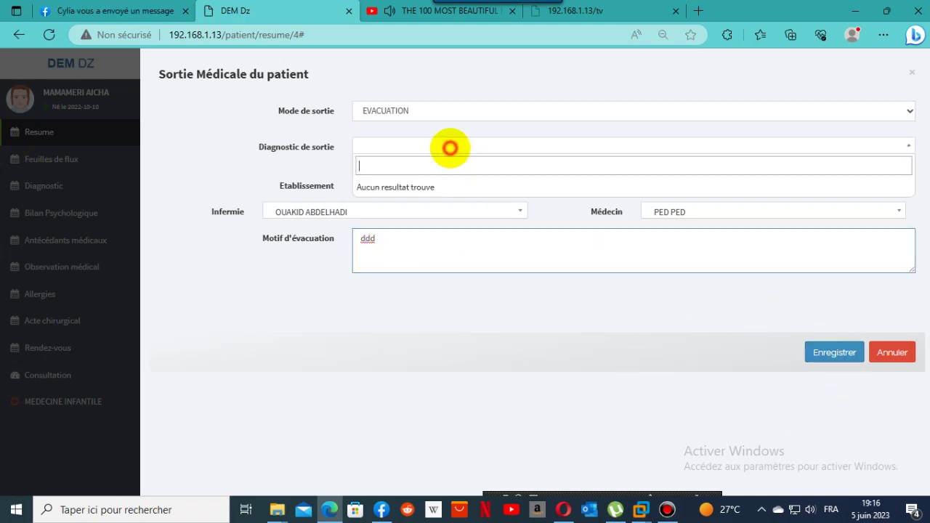
click(451, 145)
click(453, 145)
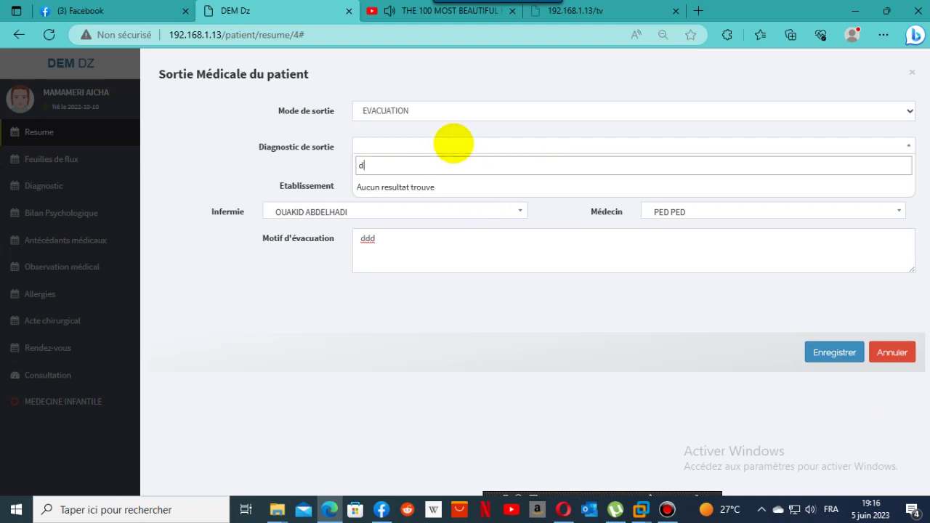
click(232, 168)
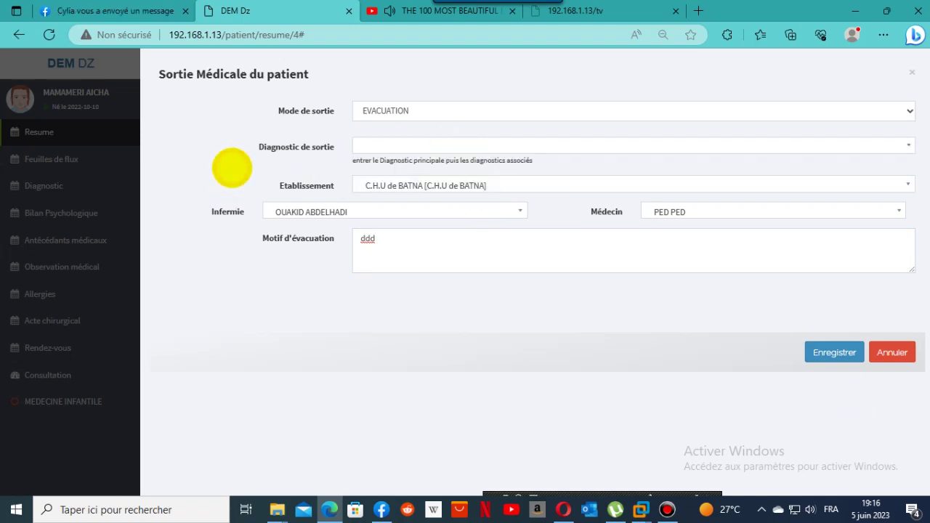
click(836, 352)
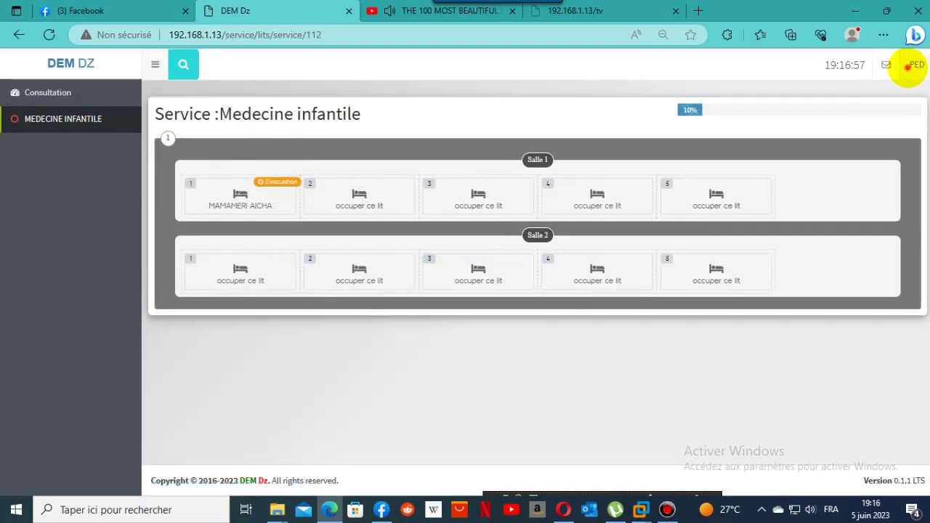
Log out of the pediatrician account and sign in as administrator using saved logins.
click(913, 65)
click(892, 143)
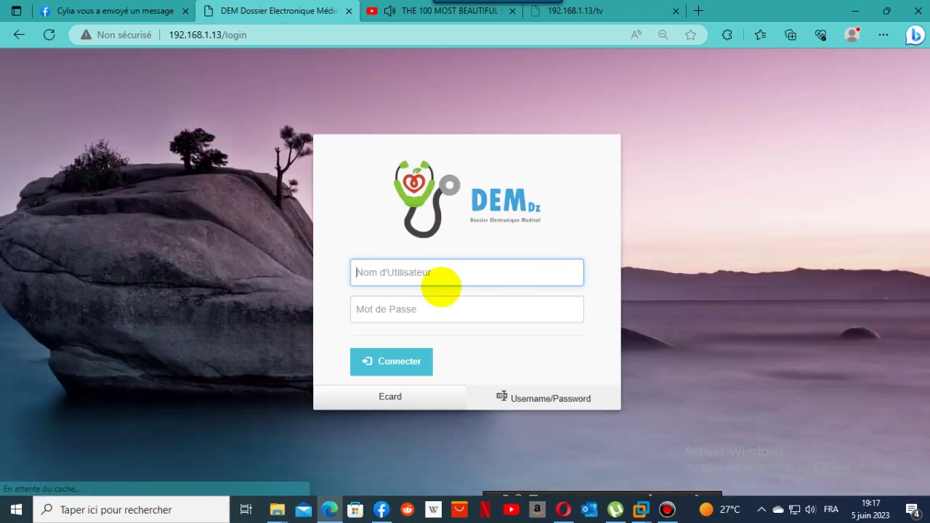
click(442, 273)
text(b)
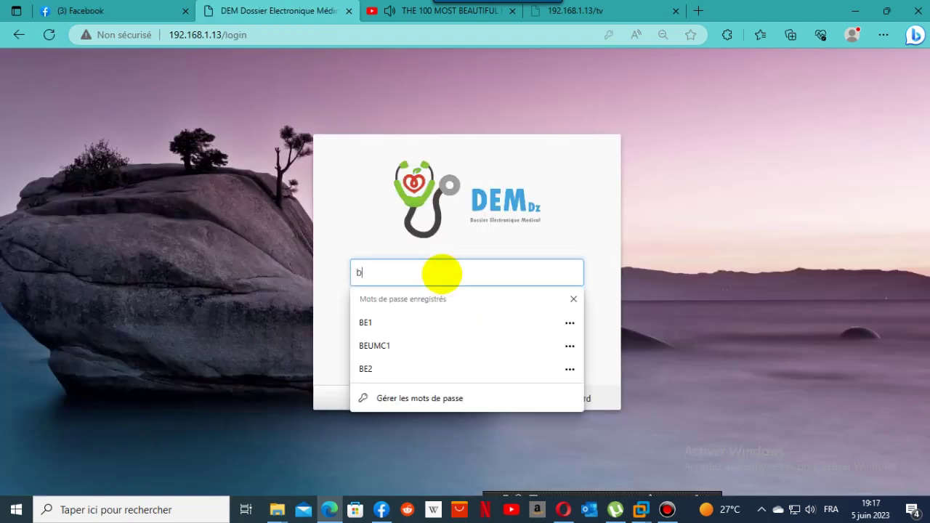
click(430, 322)
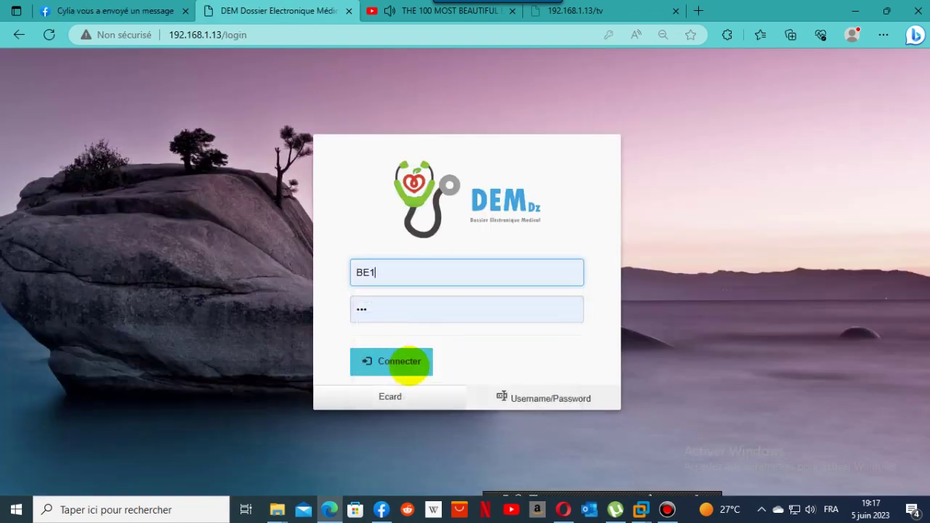
click(409, 363)
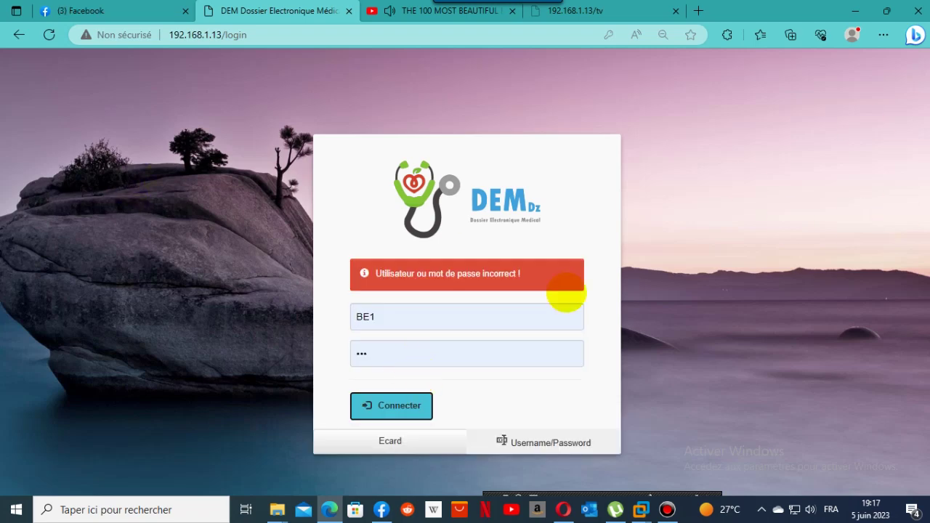
click(504, 317)
click(395, 144)
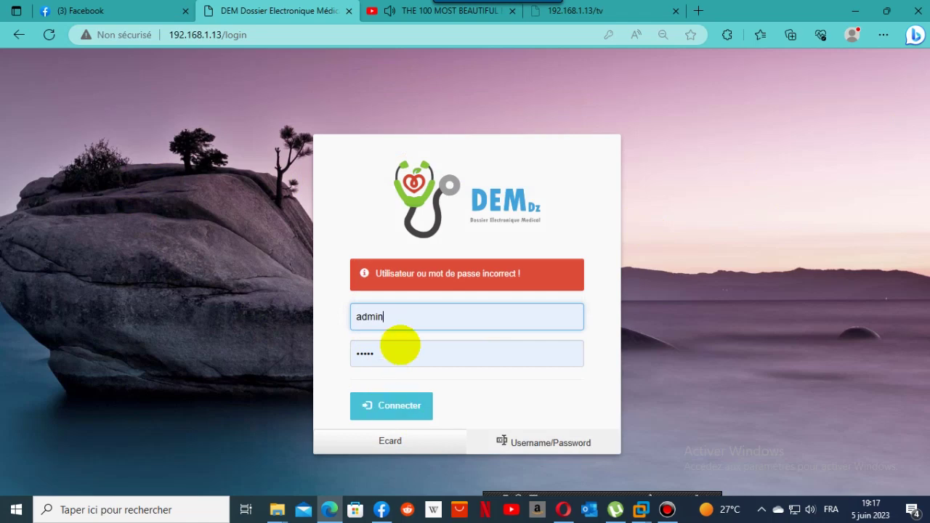
click(390, 407)
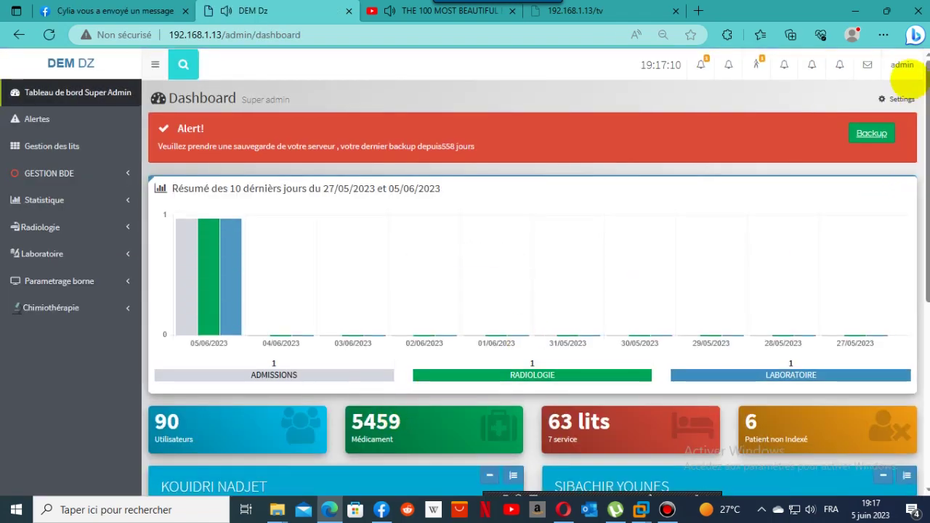
Browse the 89-account user list from the admin menu, then log out of the administrator account.
click(903, 65)
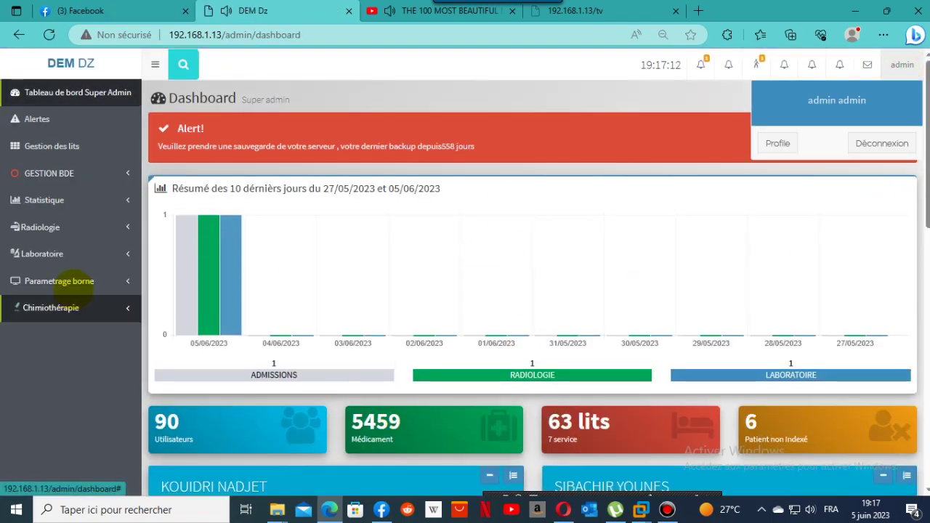
click(36, 120)
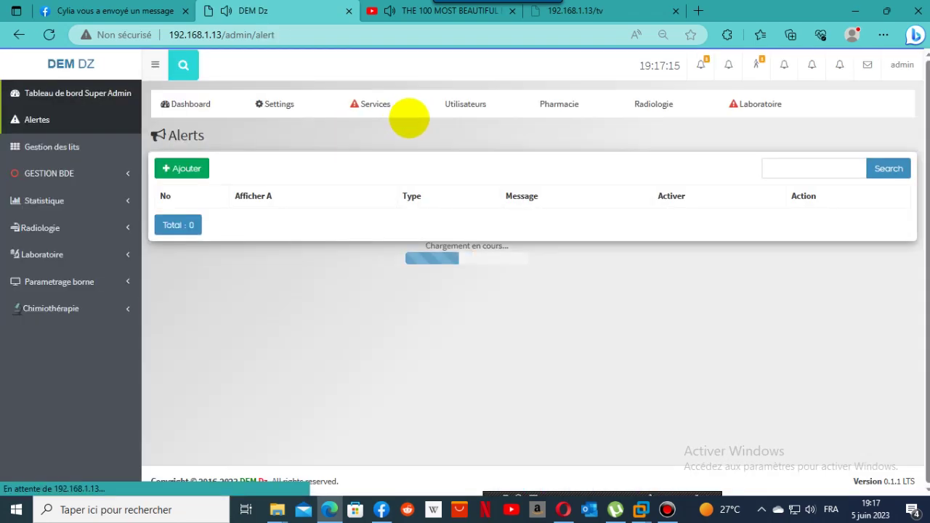
click(466, 106)
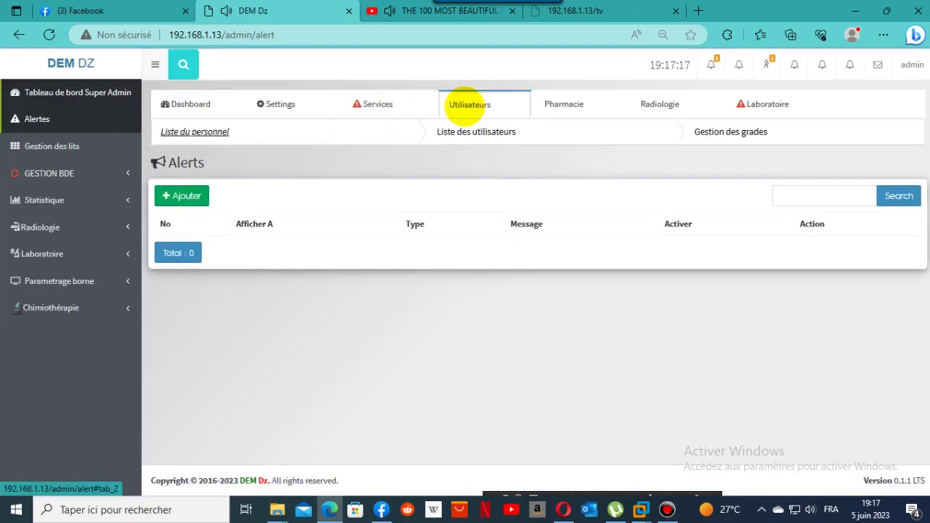
click(475, 128)
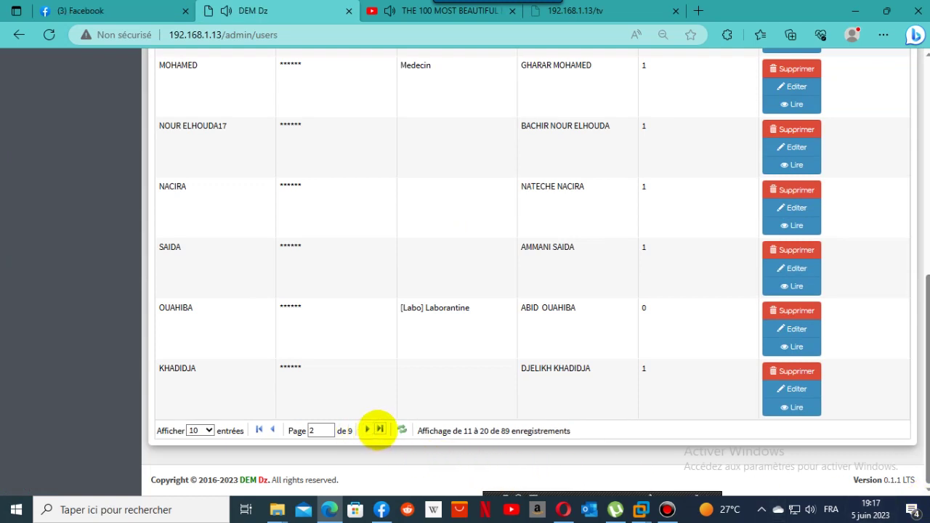
click(379, 430)
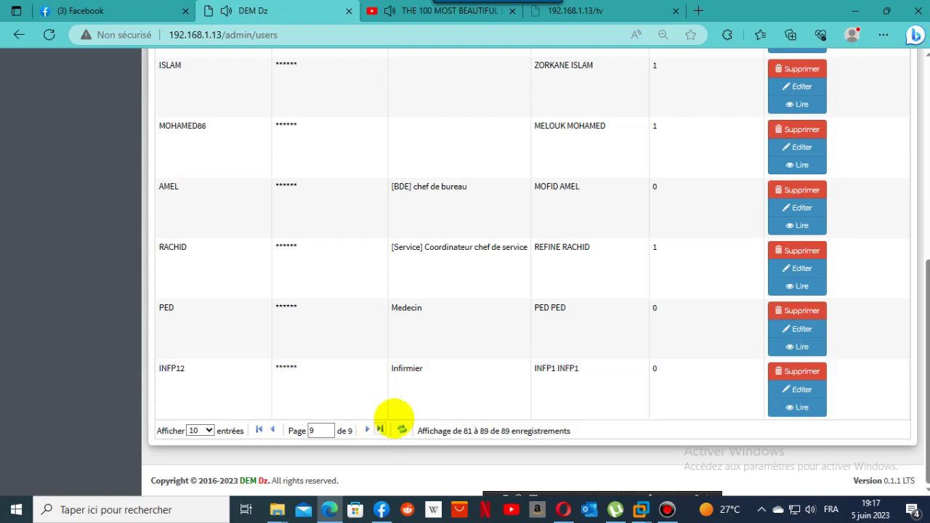
scroll(458, 391, up, 1)
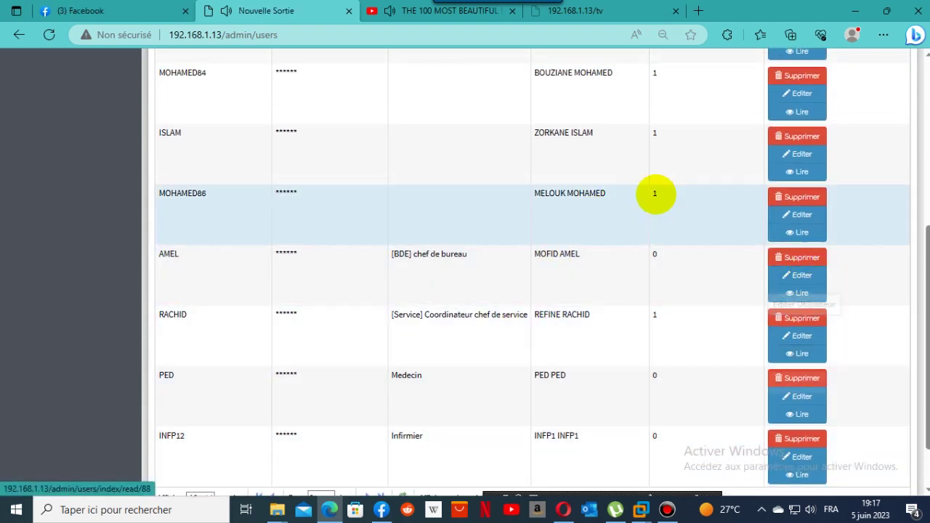
scroll(901, 109, up, 5)
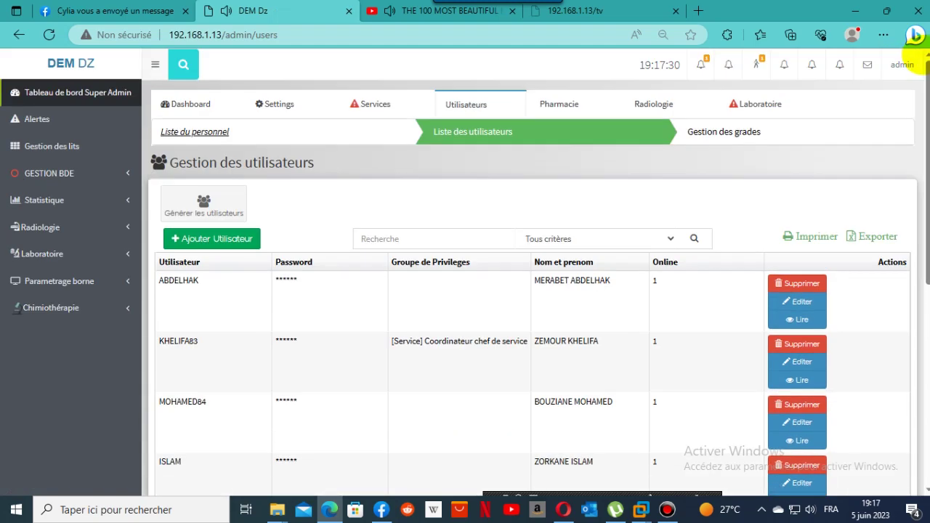
click(902, 64)
click(882, 144)
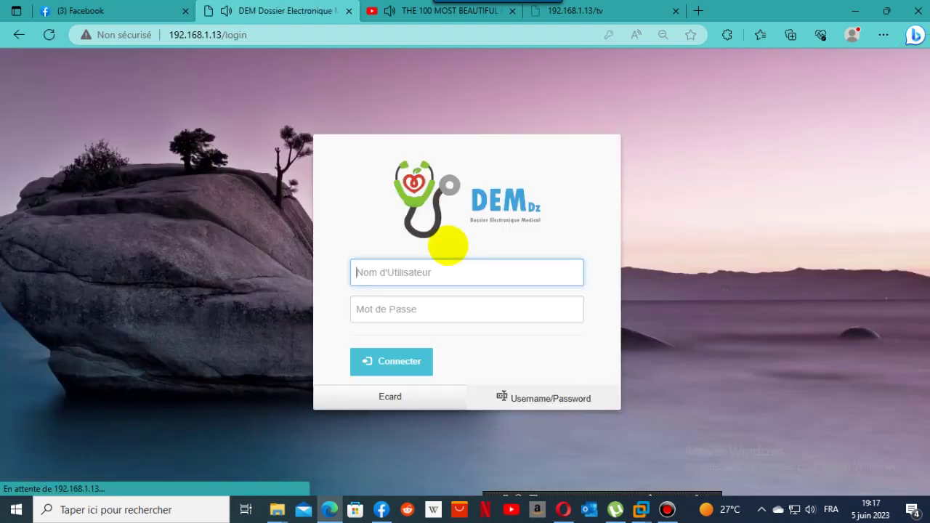
Sign in as the admissions office and open the waiting patient's urgent admission record.
text(a)
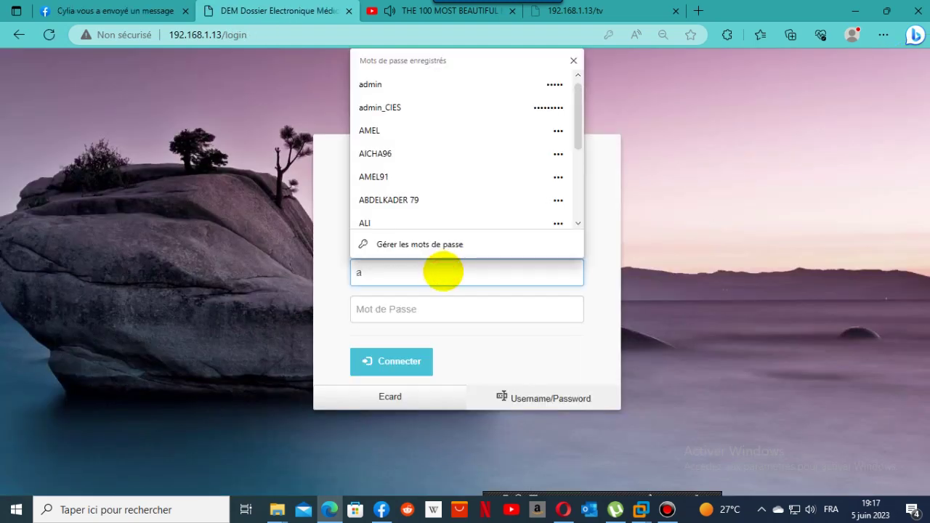
click(409, 130)
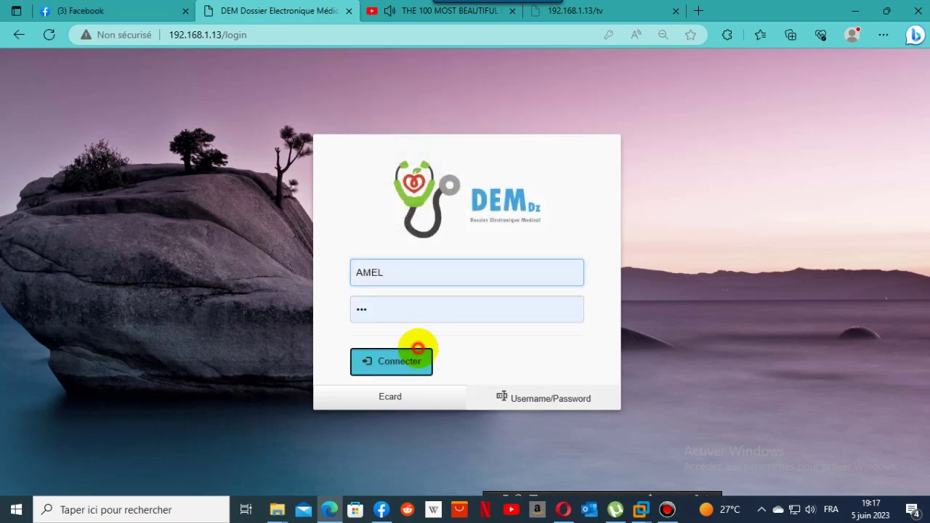
click(418, 349)
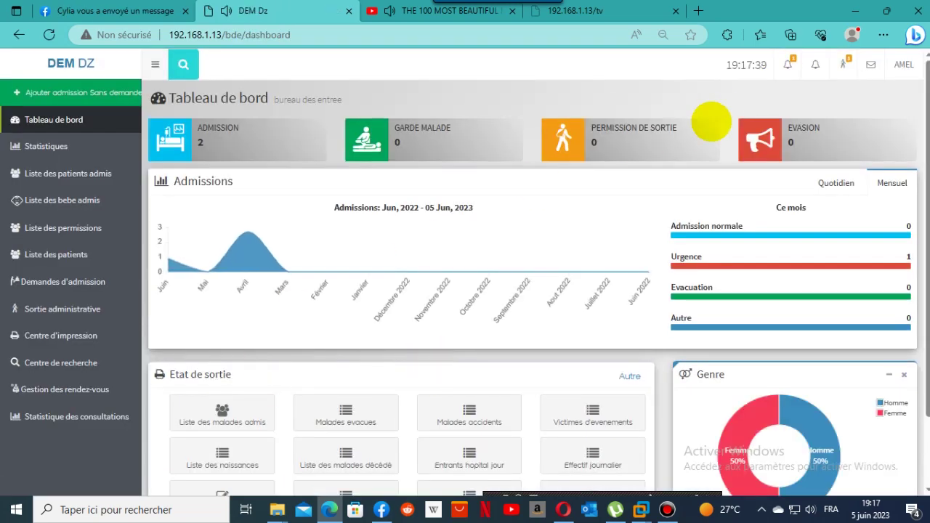
click(788, 64)
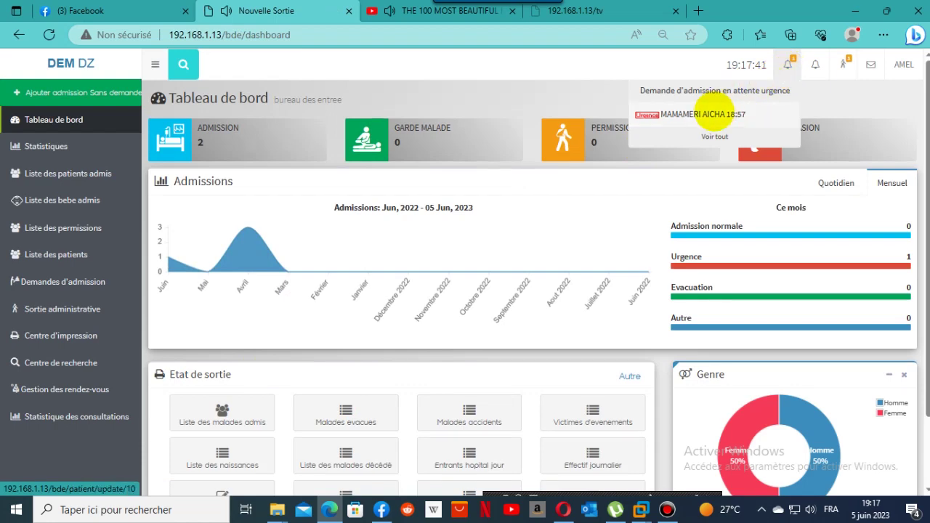
click(714, 113)
Fill in the surname, set birthplace to Meridja in Béchar wilaya, and save the record.
click(869, 189)
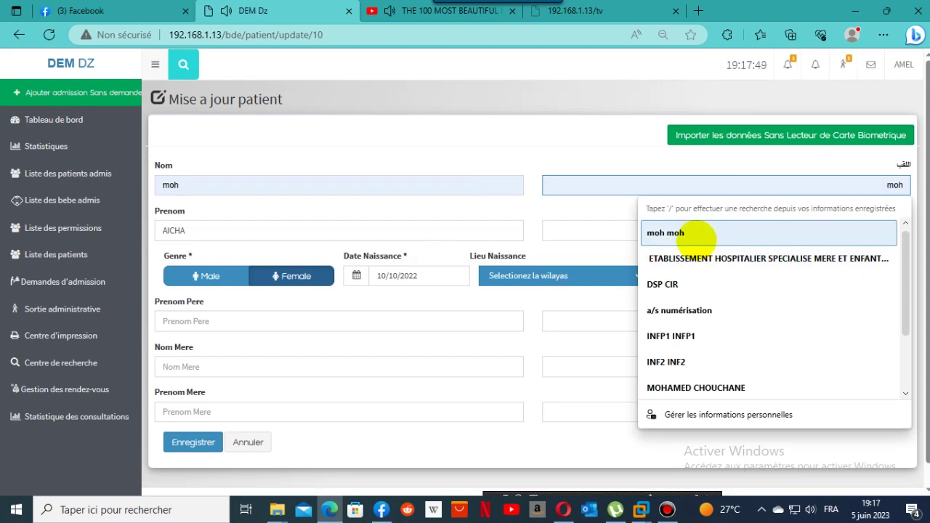
click(697, 240)
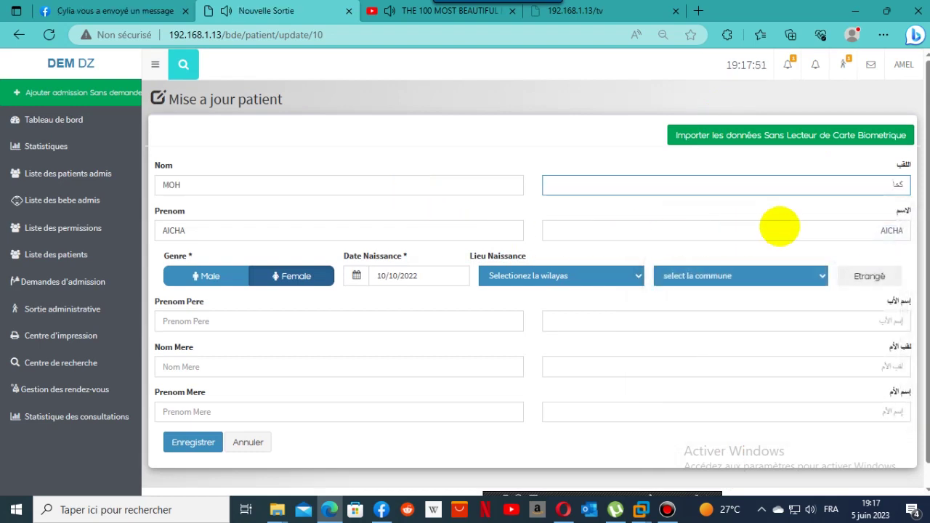
click(541, 275)
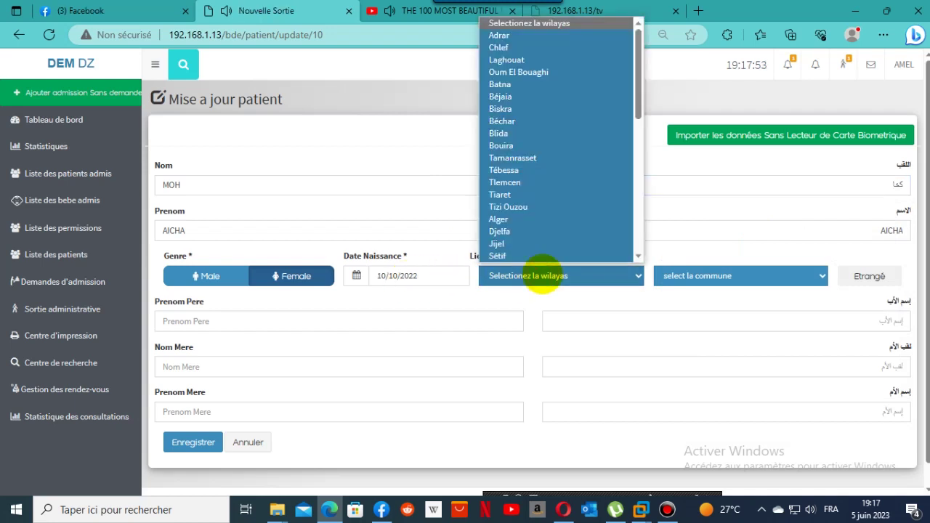
click(531, 121)
click(724, 270)
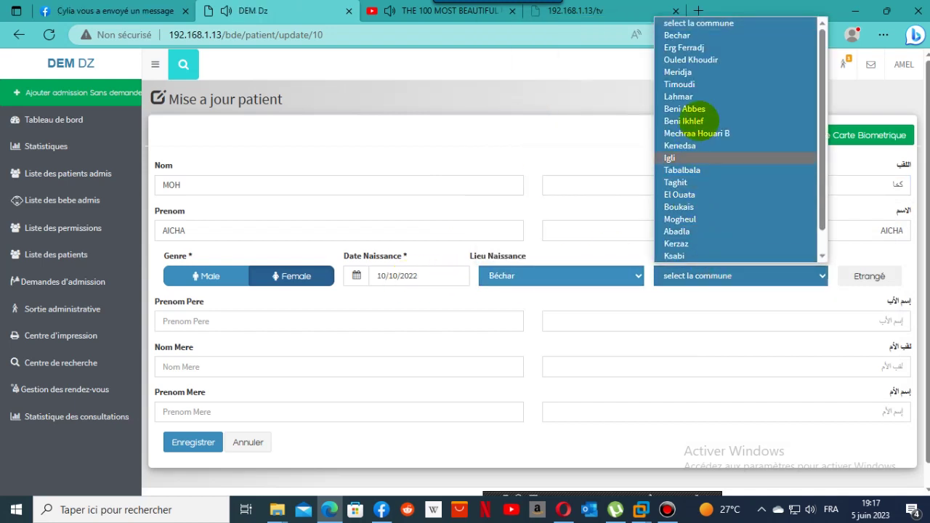
click(705, 73)
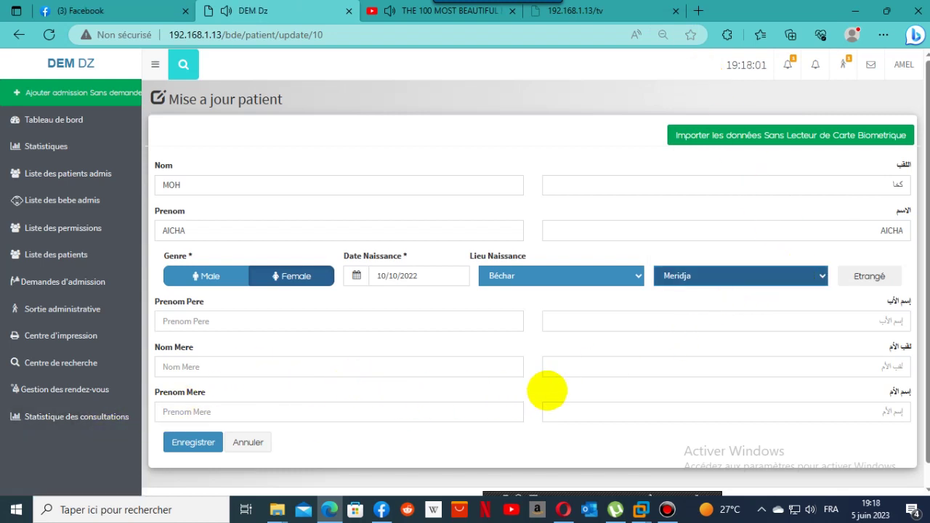
click(186, 444)
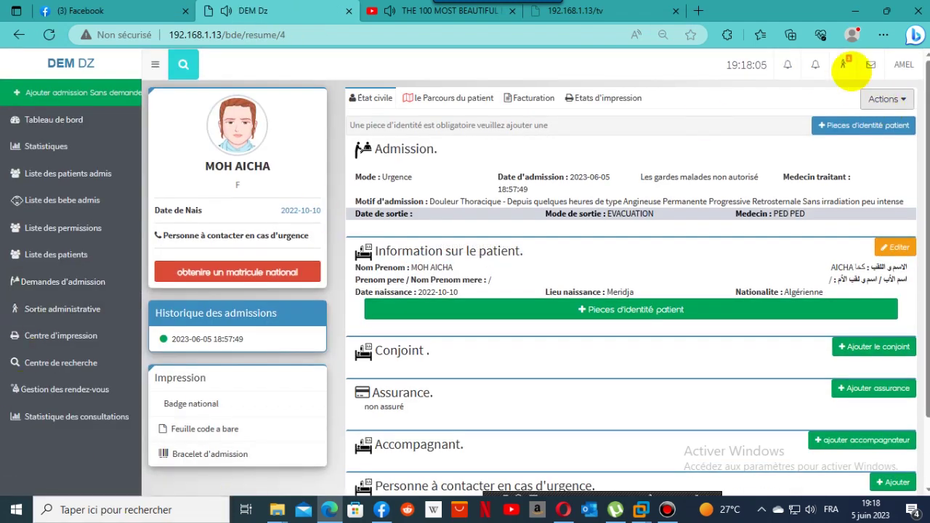
Validate the patient's pending administrative discharge with the current date and time via Mettre à jour.
click(844, 64)
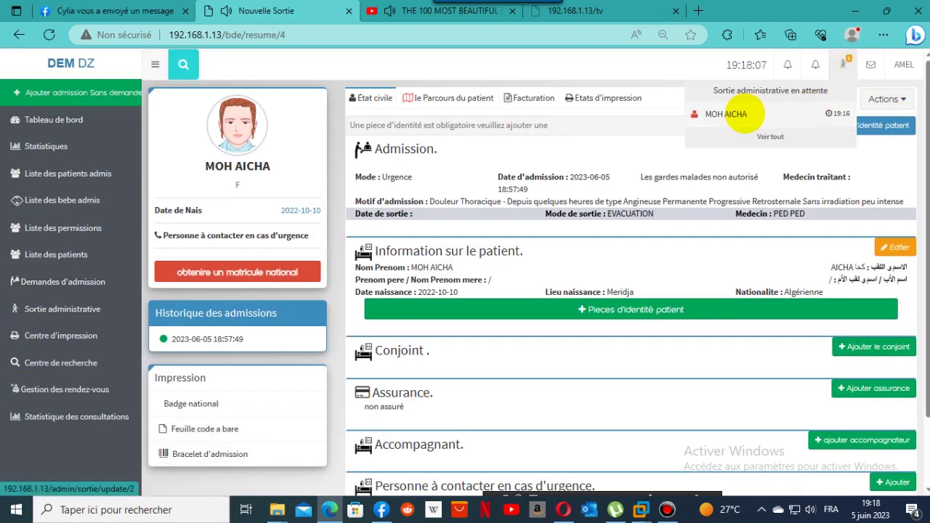
click(736, 114)
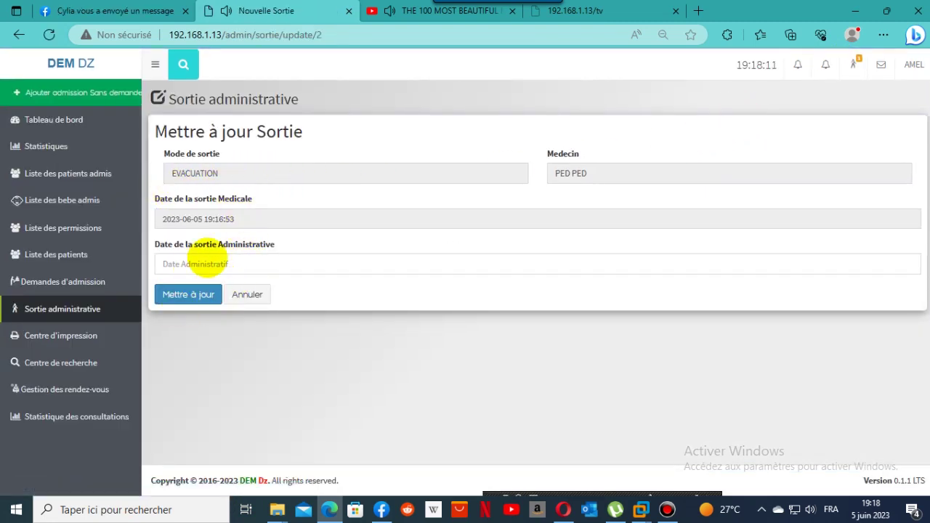
click(207, 263)
click(208, 261)
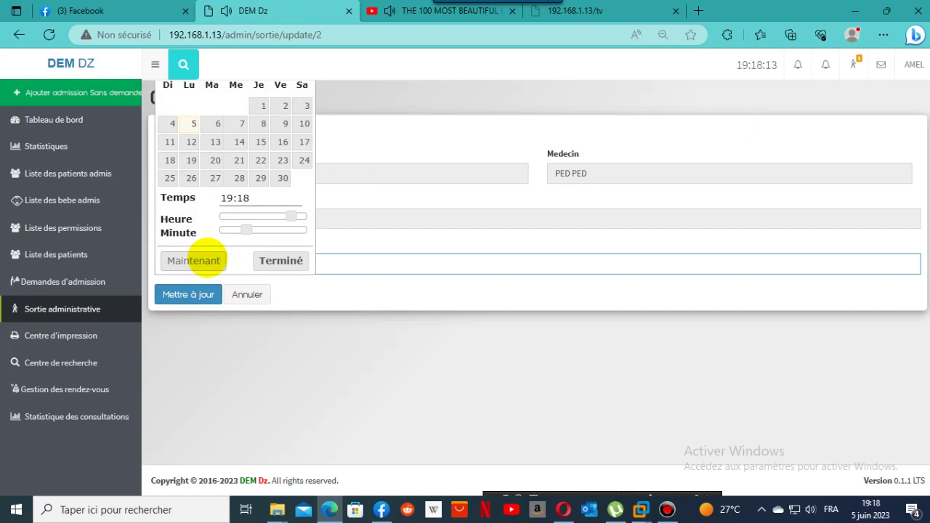
click(186, 294)
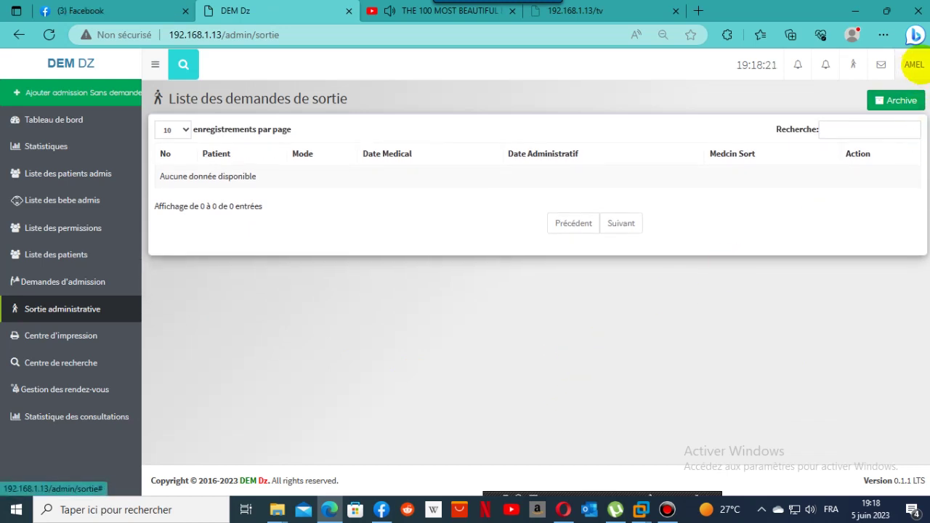
click(914, 64)
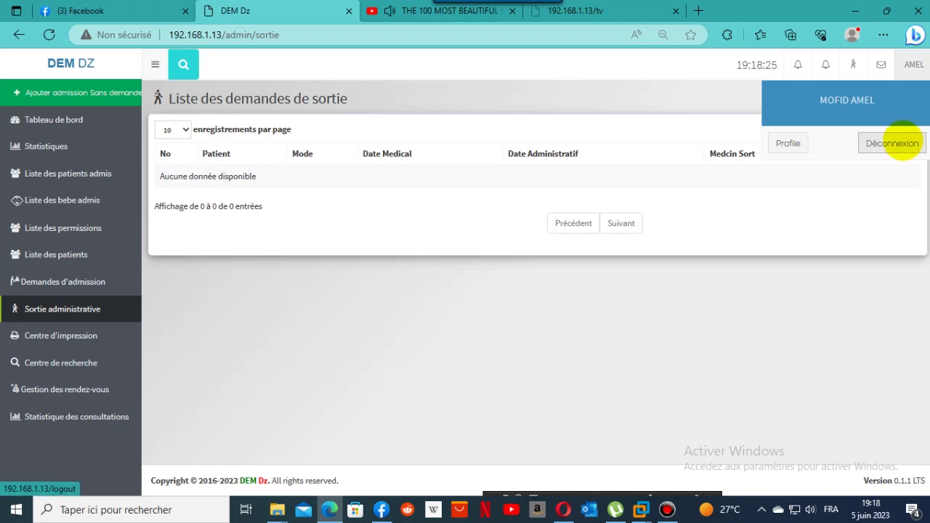
Log out of admissions and sign in as the pediatrician with saved credentials.
click(903, 142)
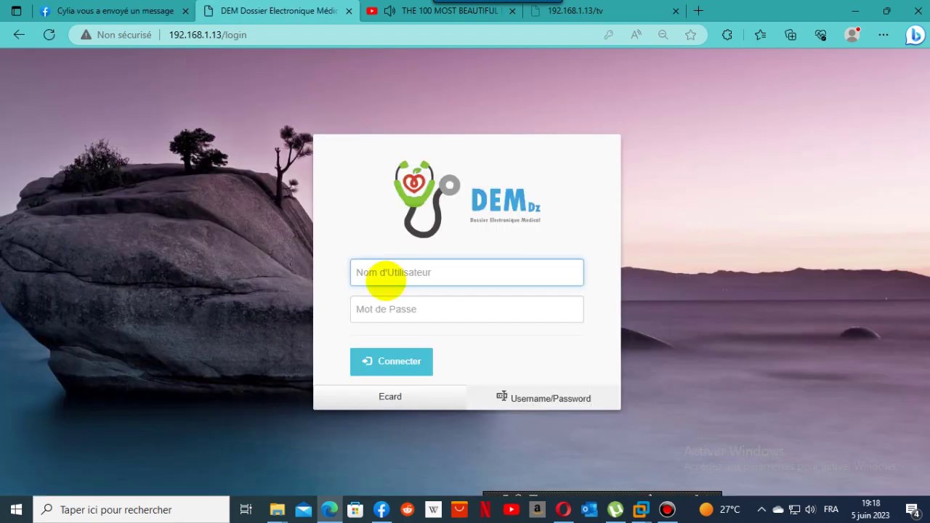
click(380, 271)
click(386, 124)
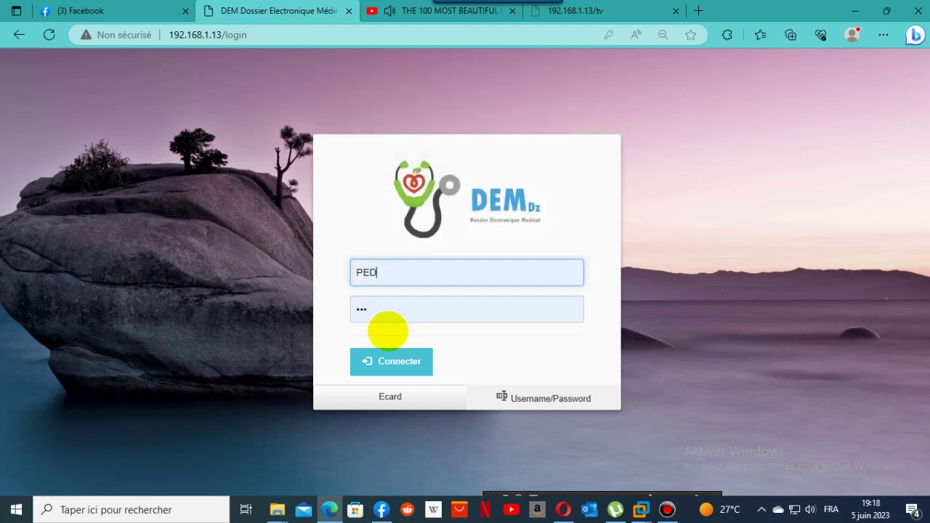
click(380, 309)
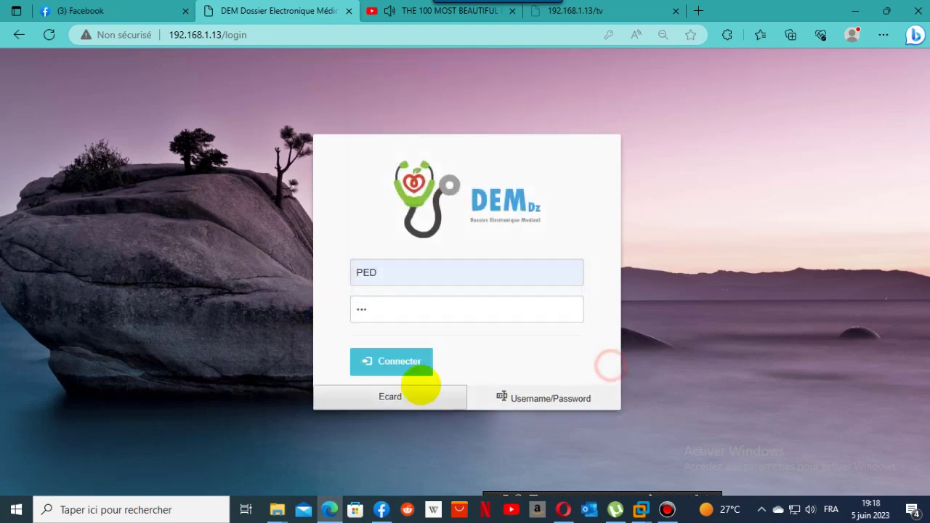
click(418, 369)
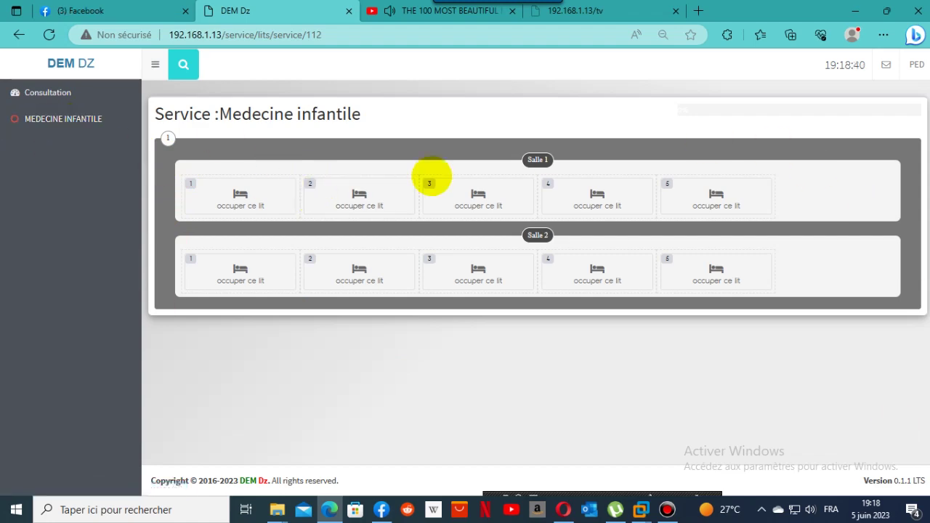
Log out of the pediatrician account after the Medecine infantile bed map shows every bed free.
click(916, 65)
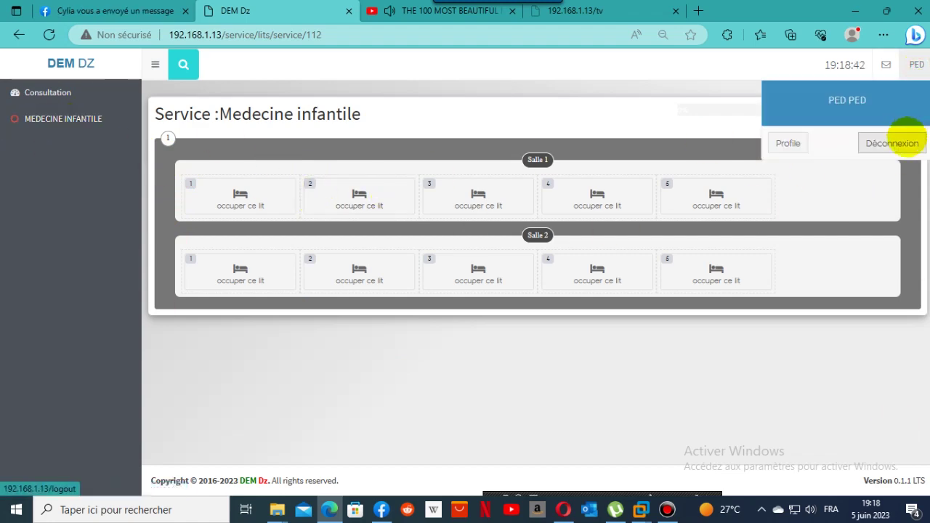
click(907, 137)
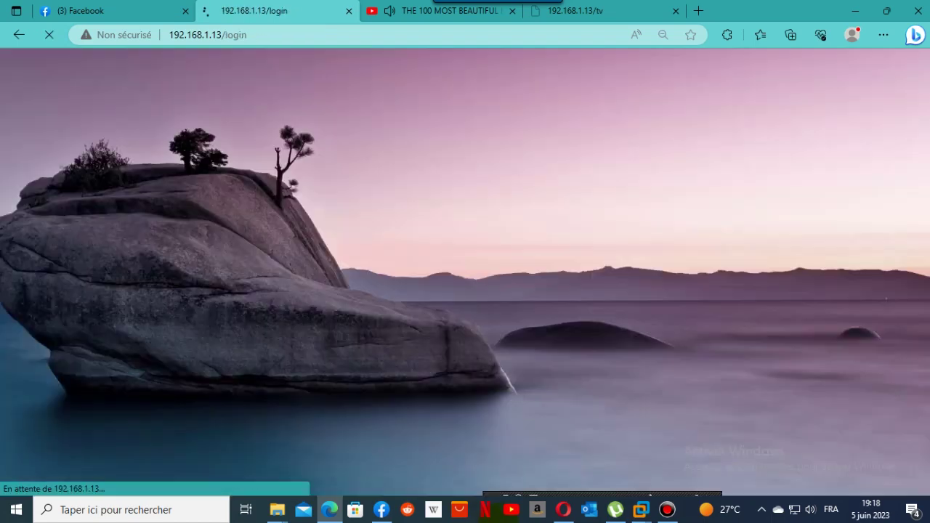
click(668, 509)
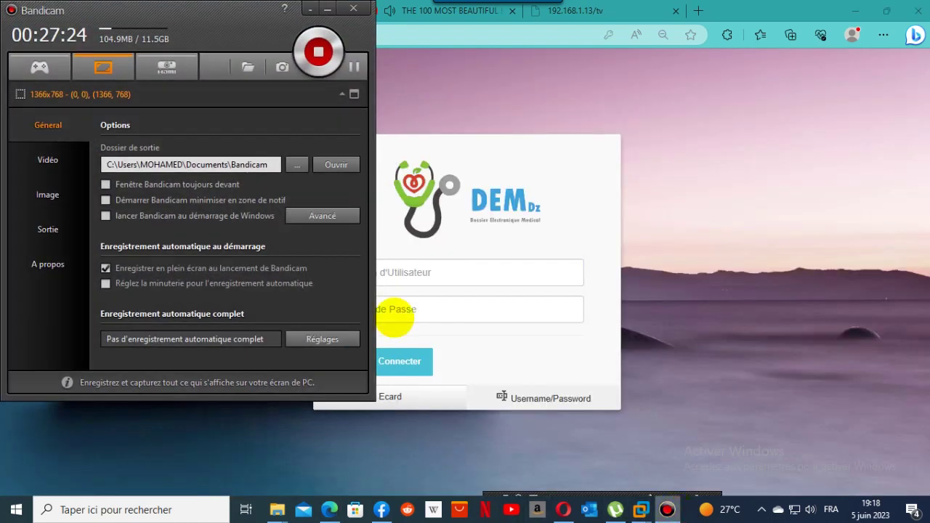